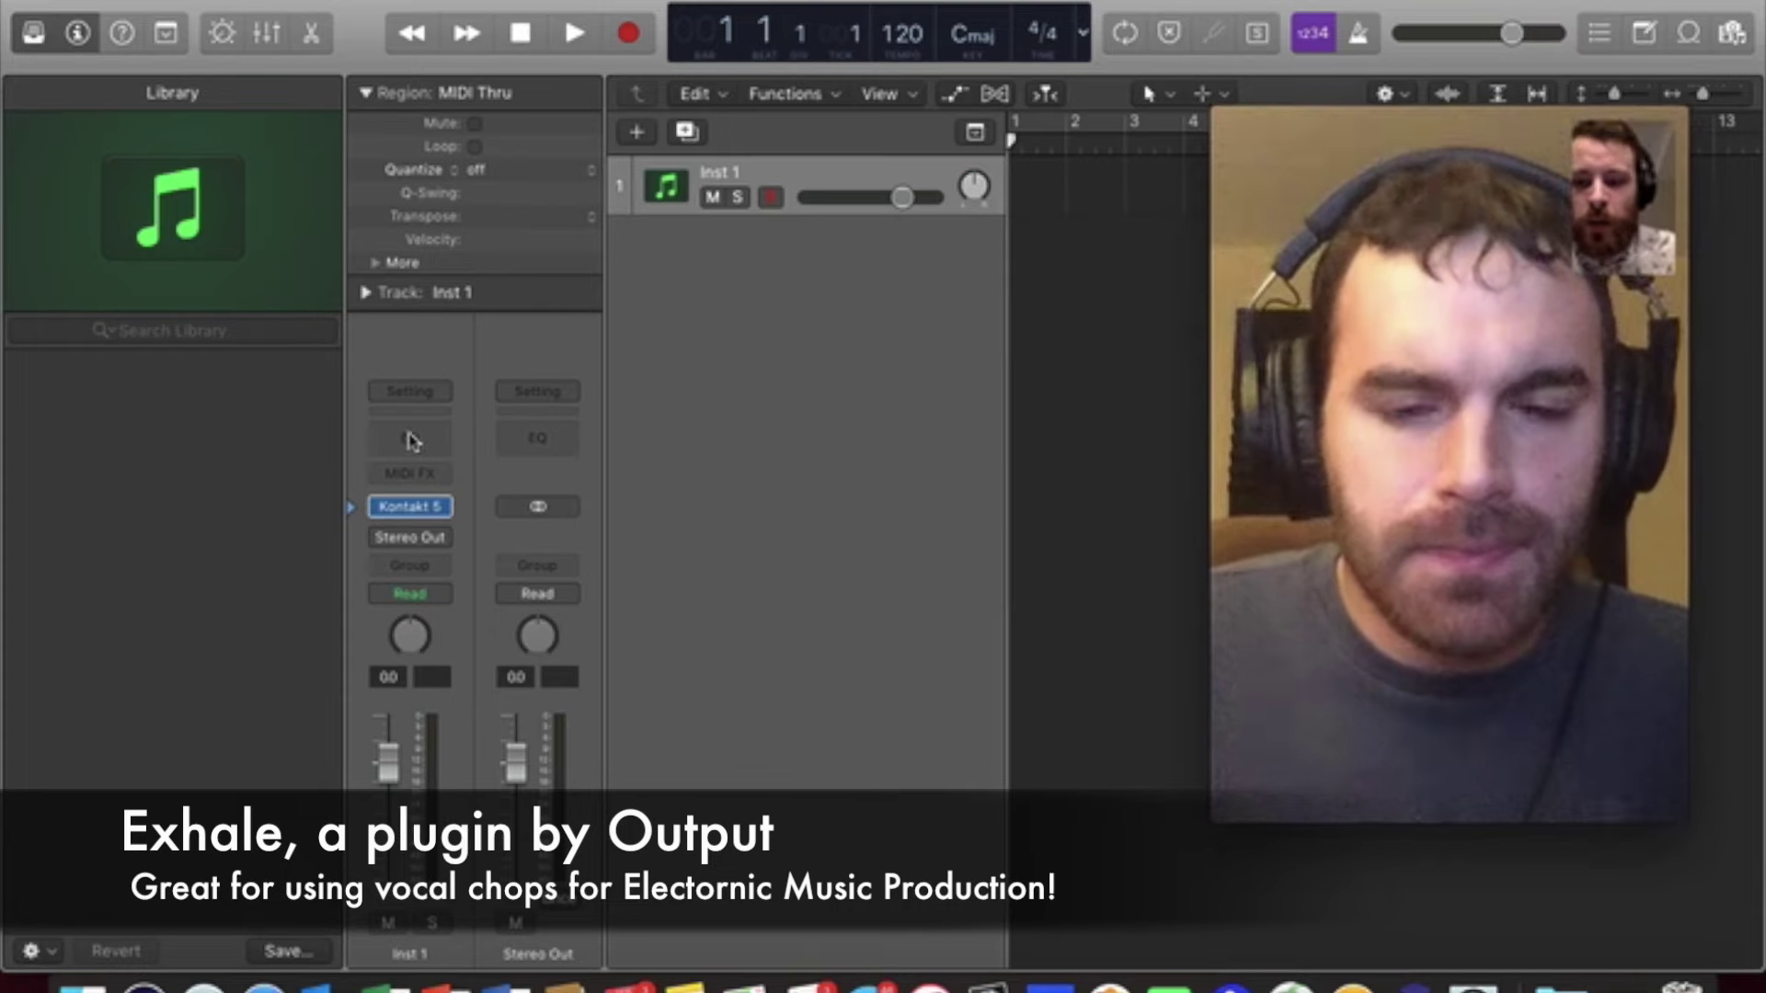
# - Open the Kontakt 5 instrument on the Inst 1 channel and load EXHALE.nki from the Exhale library
pyautogui.click(411, 506)
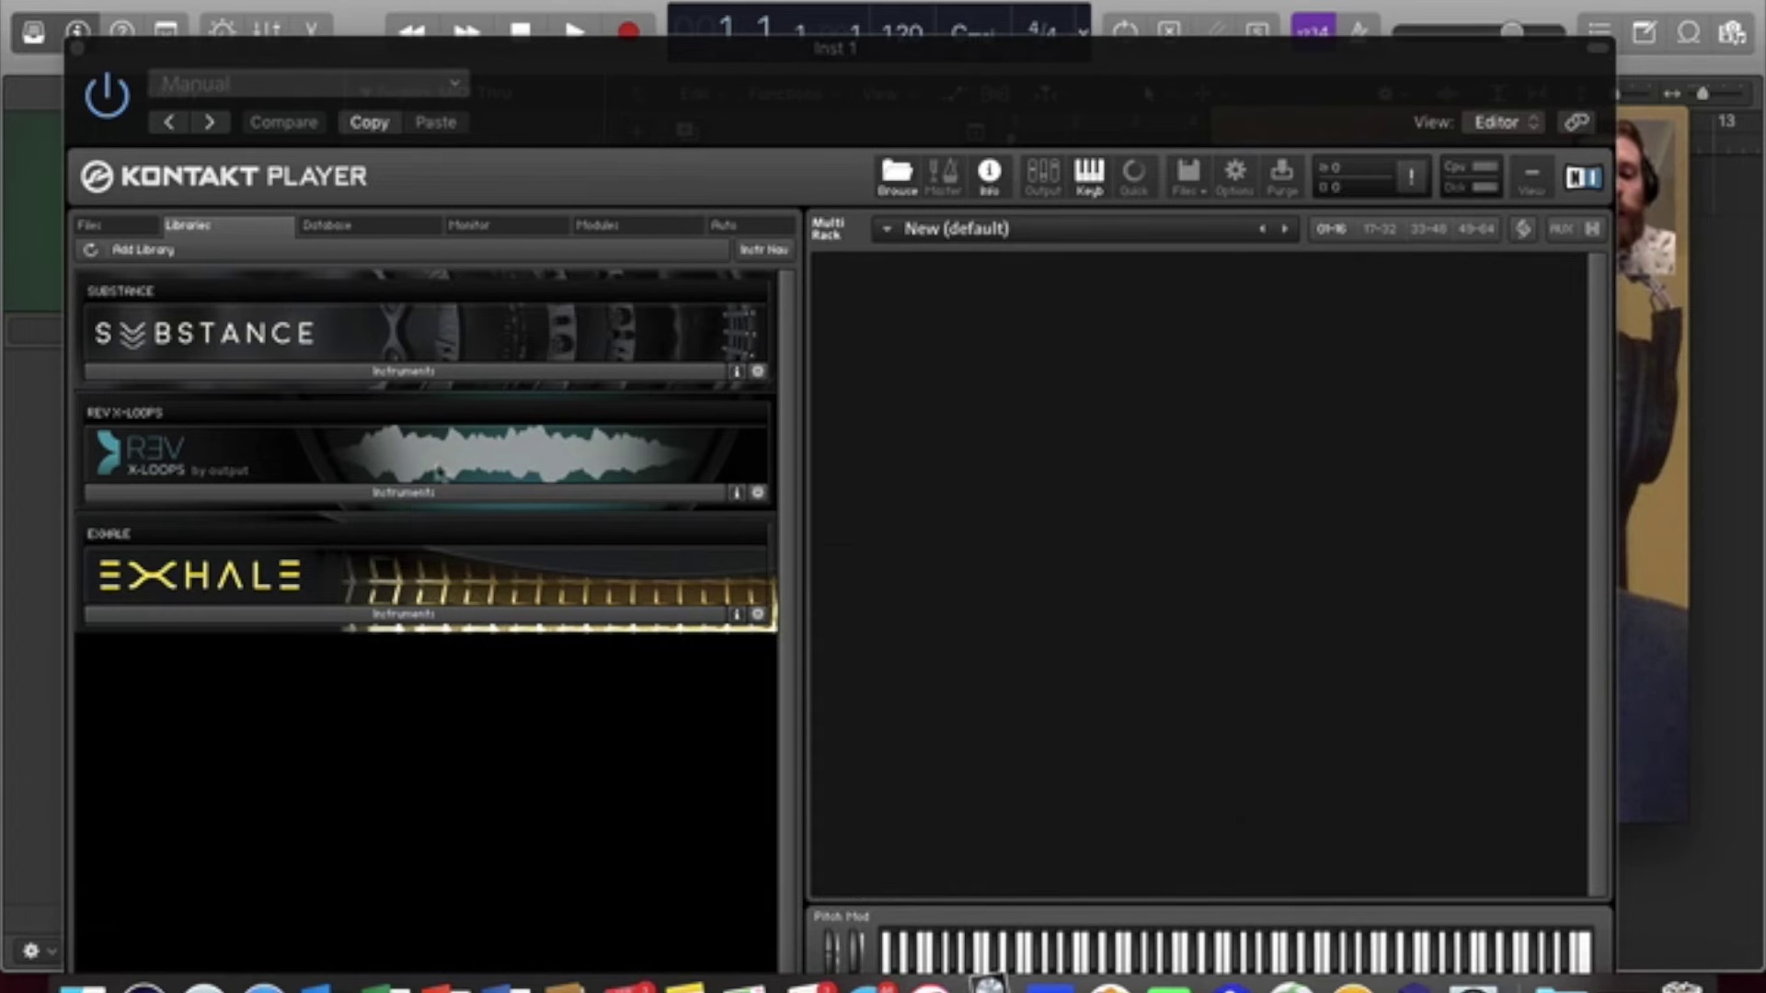
pyautogui.moveTo(1650, 118); pyautogui.dragTo(1645, 53)
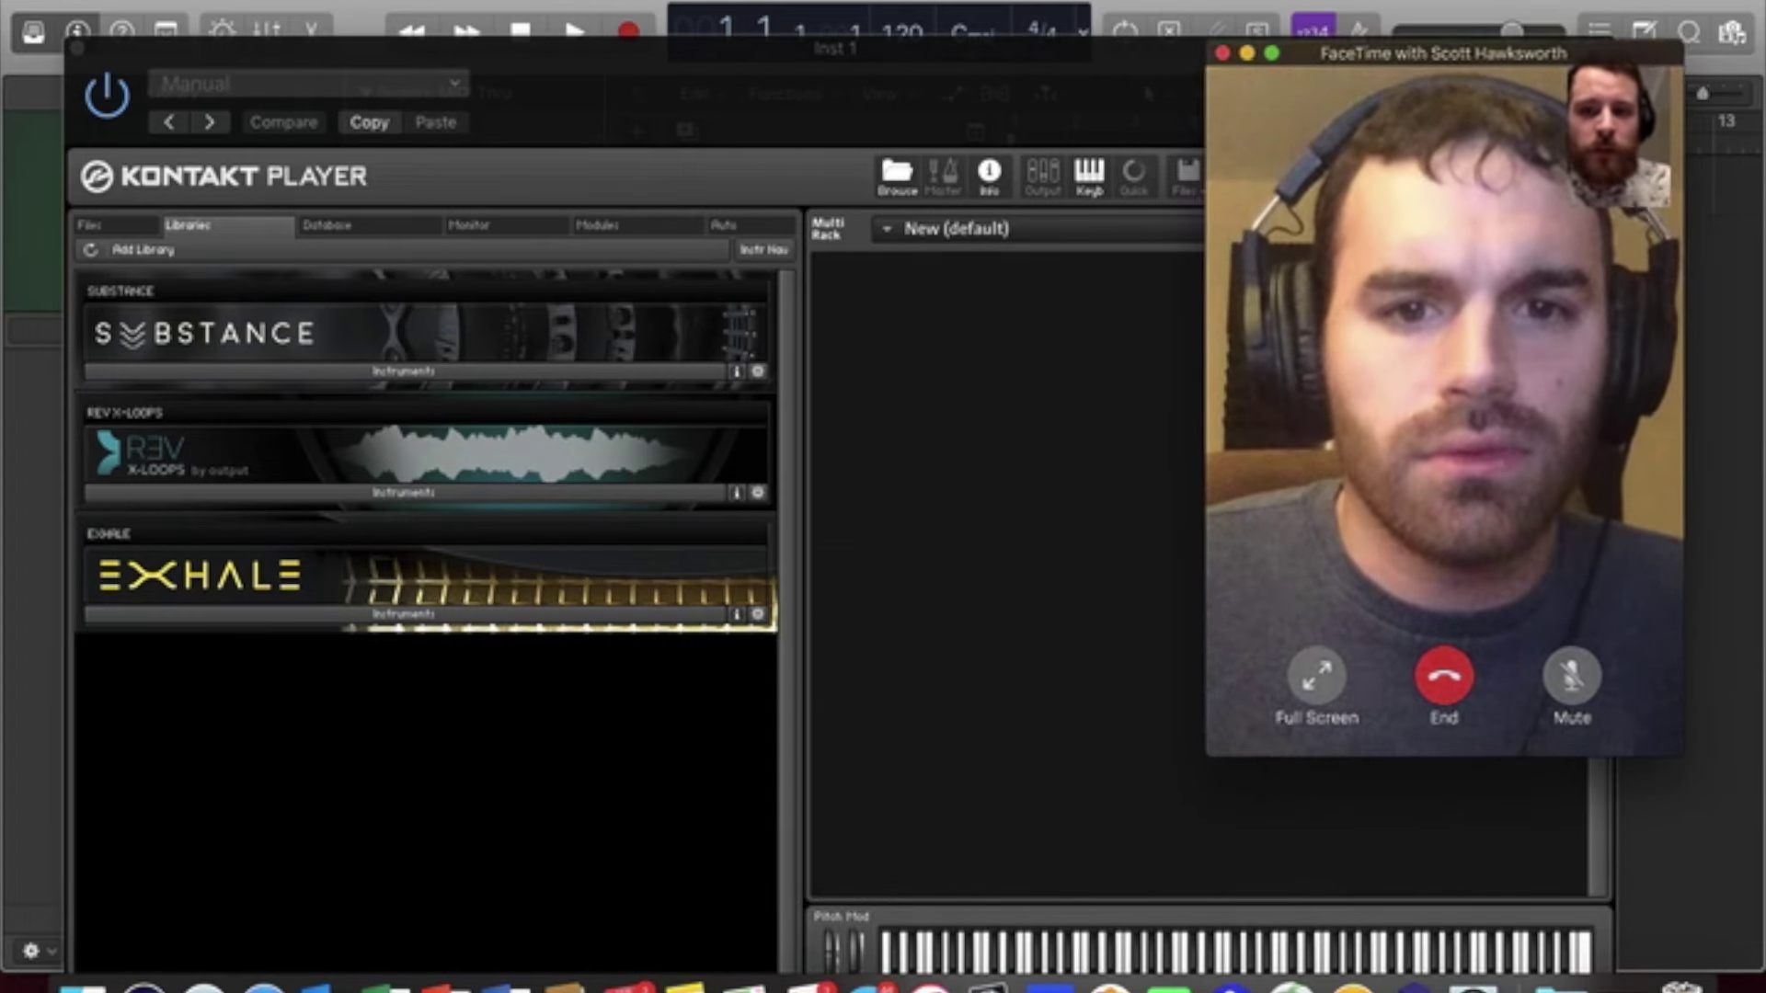
pyautogui.click(229, 2)
pyautogui.click(285, 25)
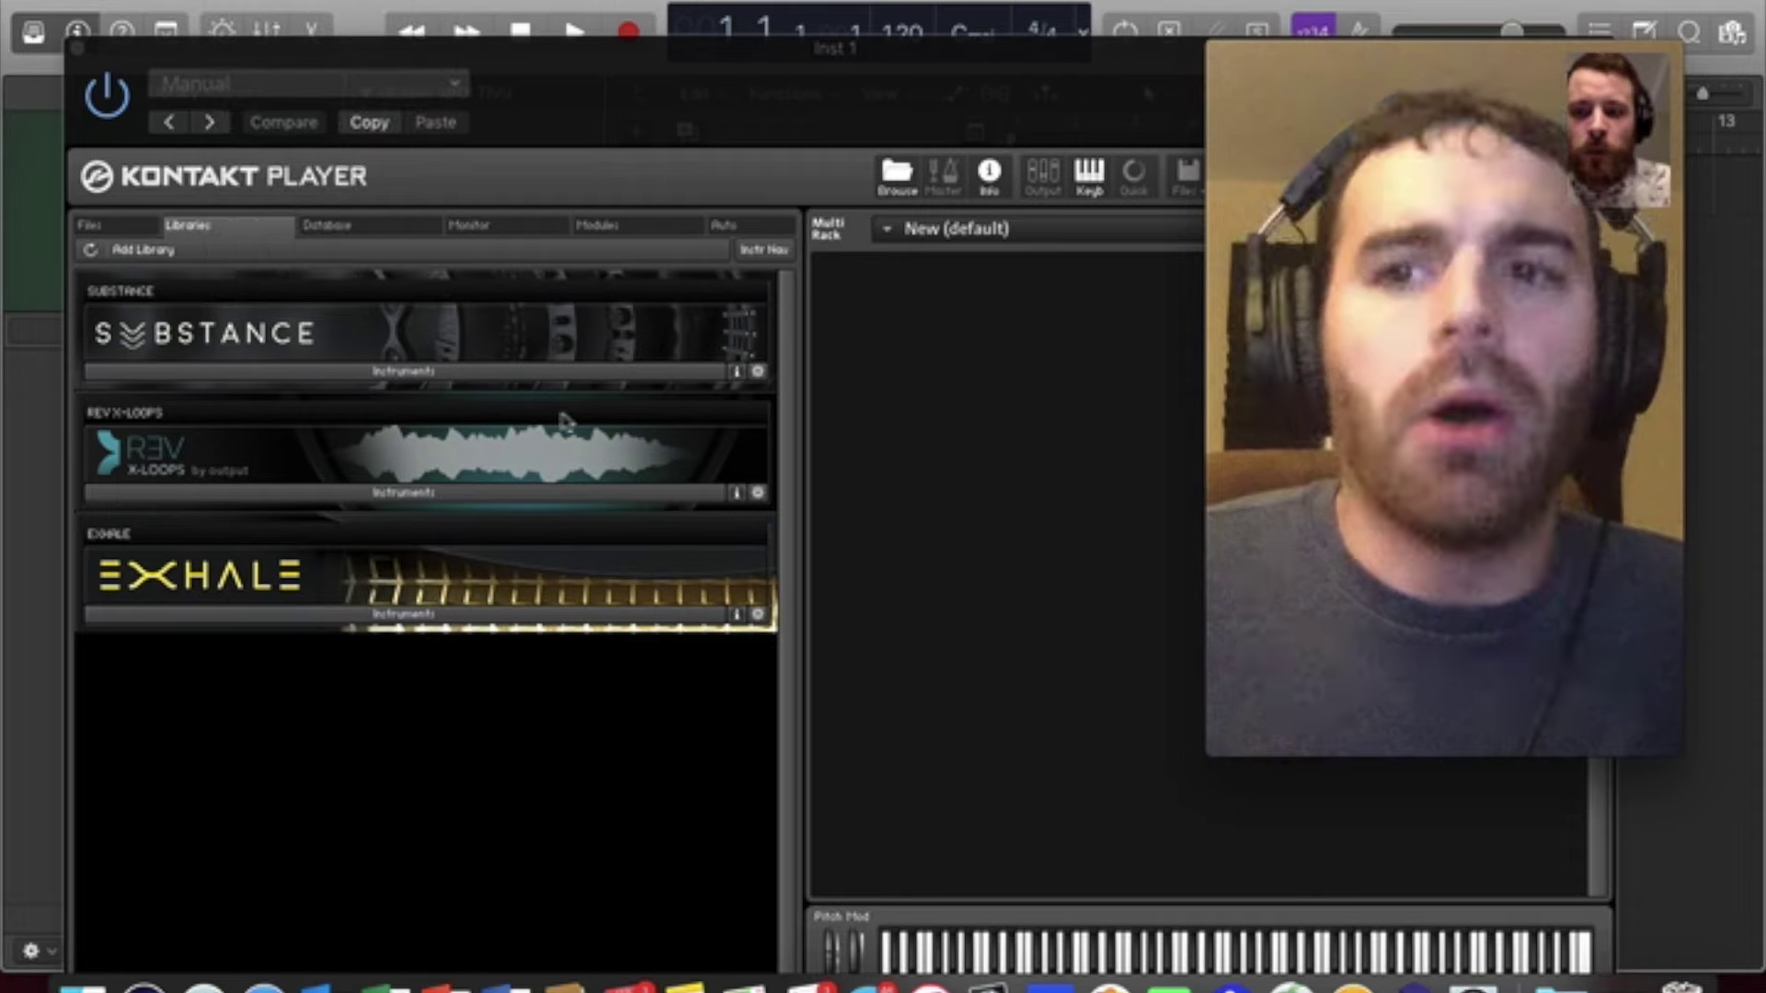
pyautogui.click(382, 620)
pyautogui.click(294, 669)
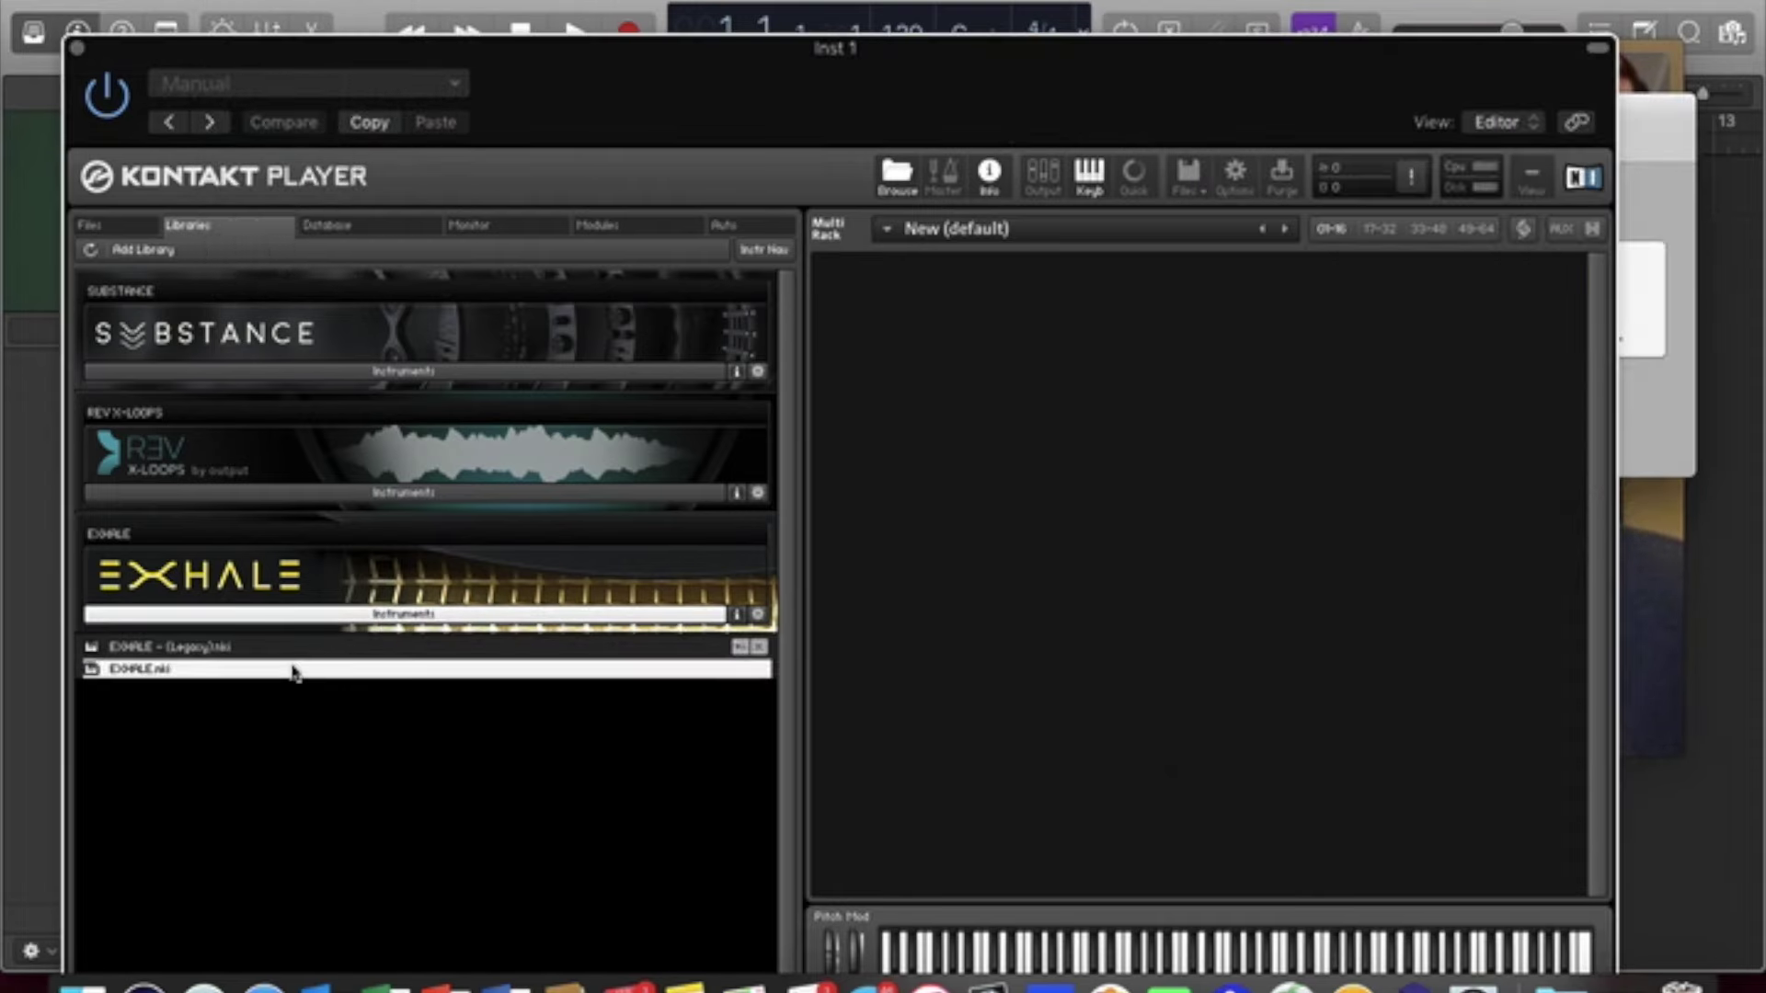
# - Rearrange the Kontakt Player, Musical Typing and FaceTime windows so the whole Exhale interface is in view
pyautogui.moveTo(1380, 52); pyautogui.dragTo(1170, 0)
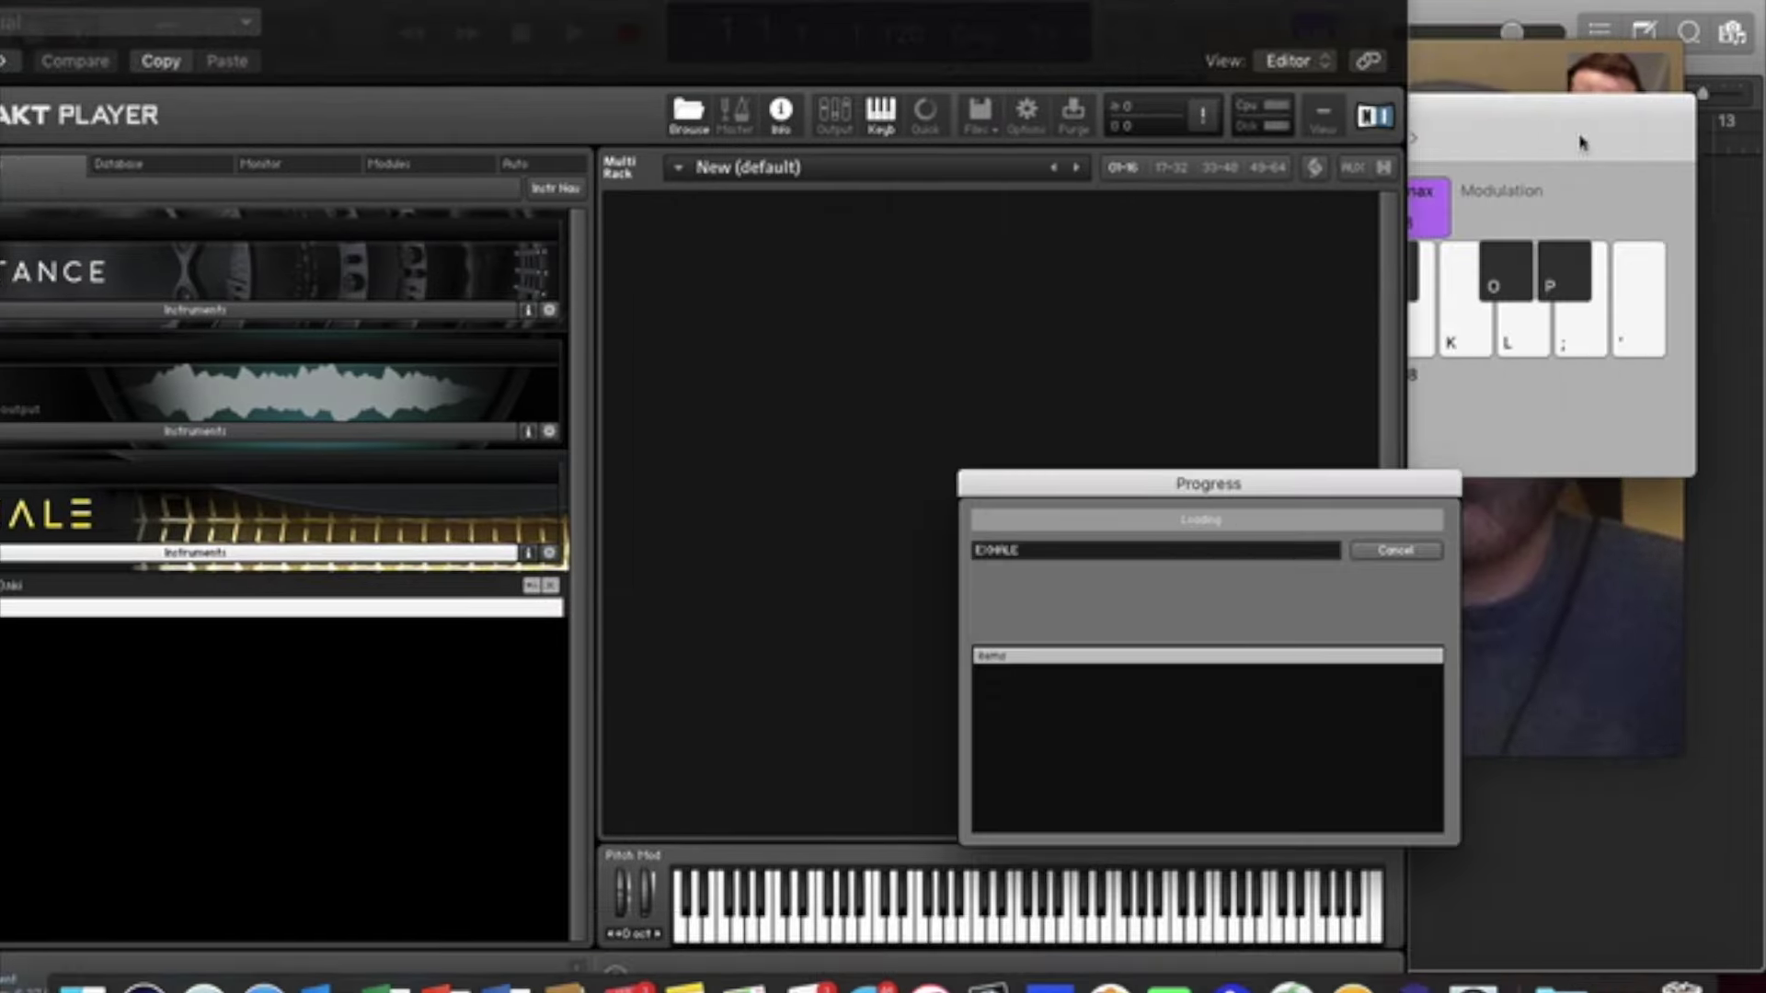
pyautogui.moveTo(1481, 130); pyautogui.dragTo(1019, 375)
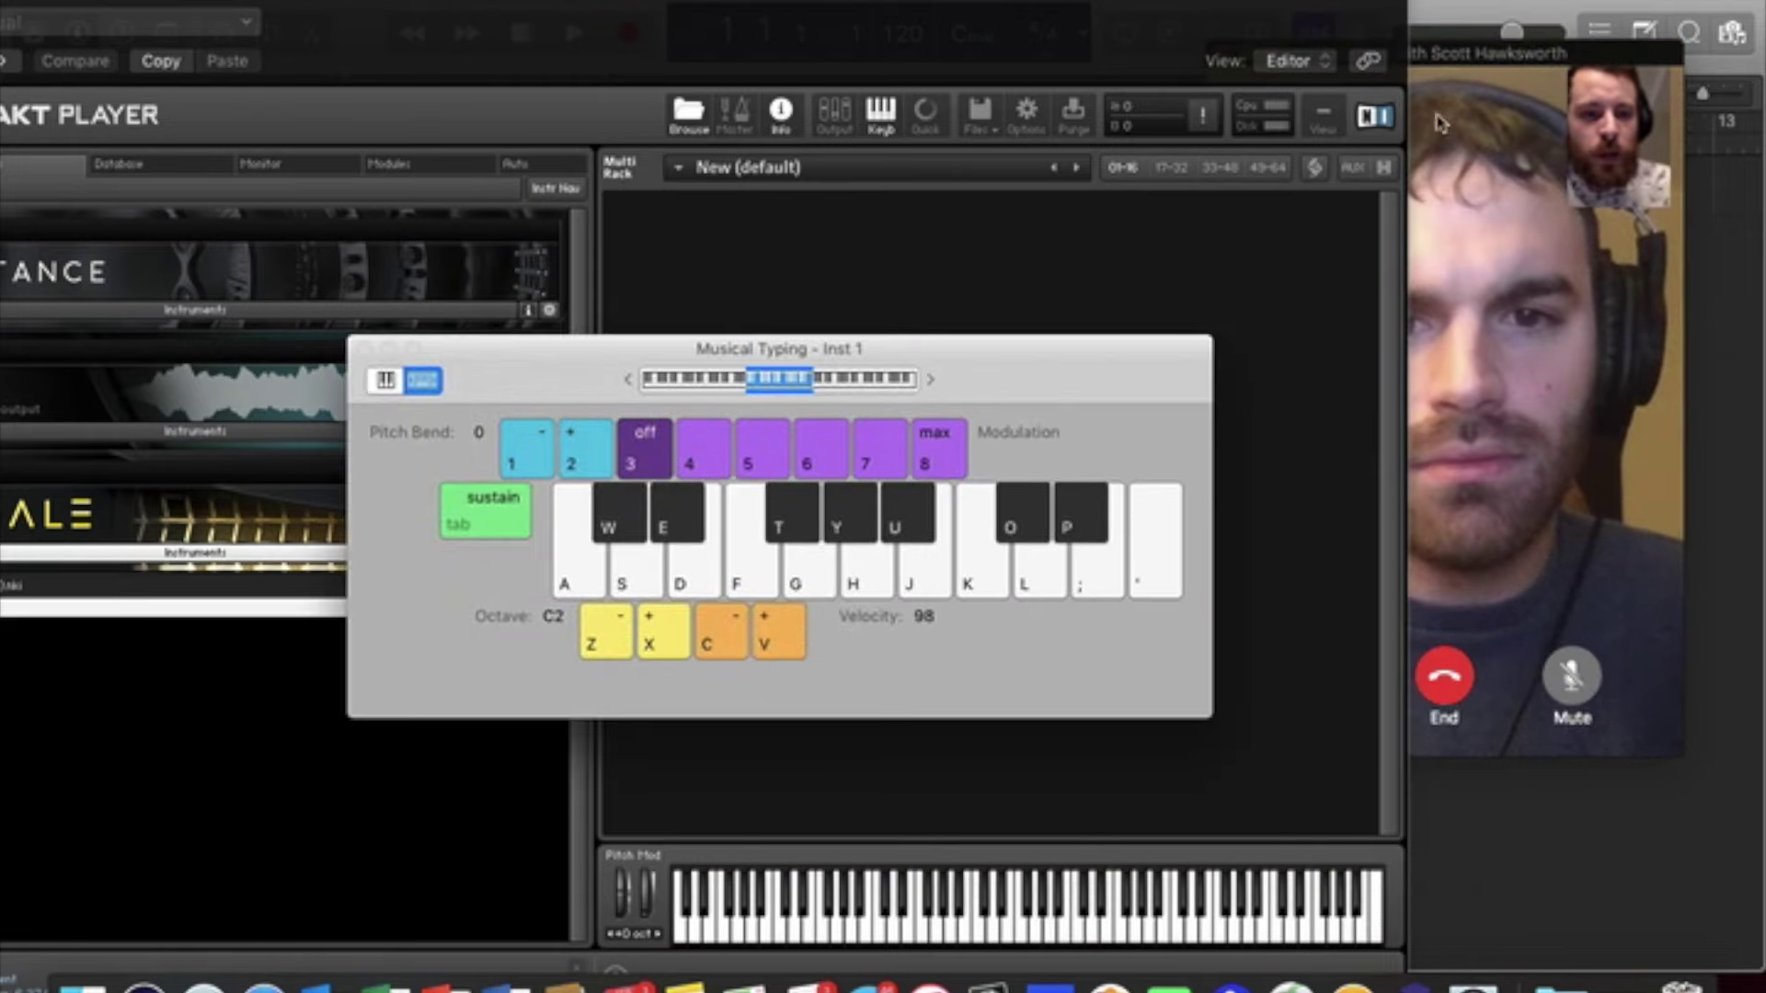
pyautogui.moveTo(1441, 66); pyautogui.dragTo(1606, 64)
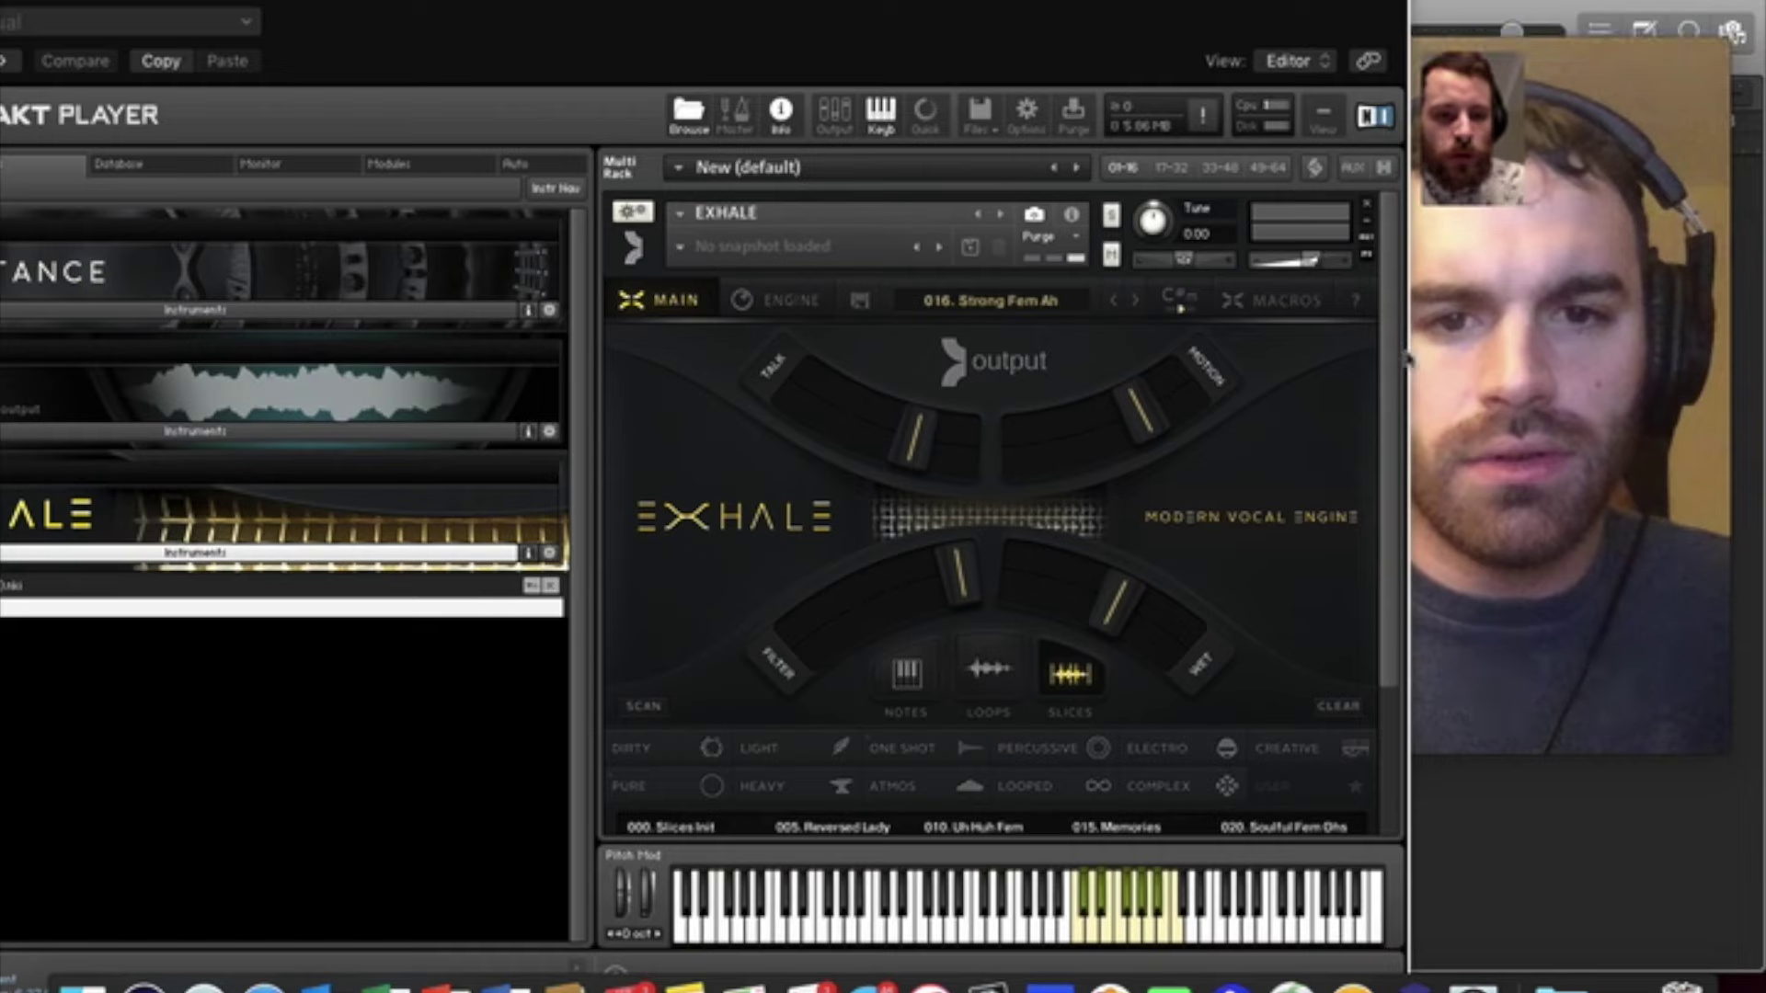
pyautogui.moveTo(938, 9); pyautogui.dragTo(392, 8)
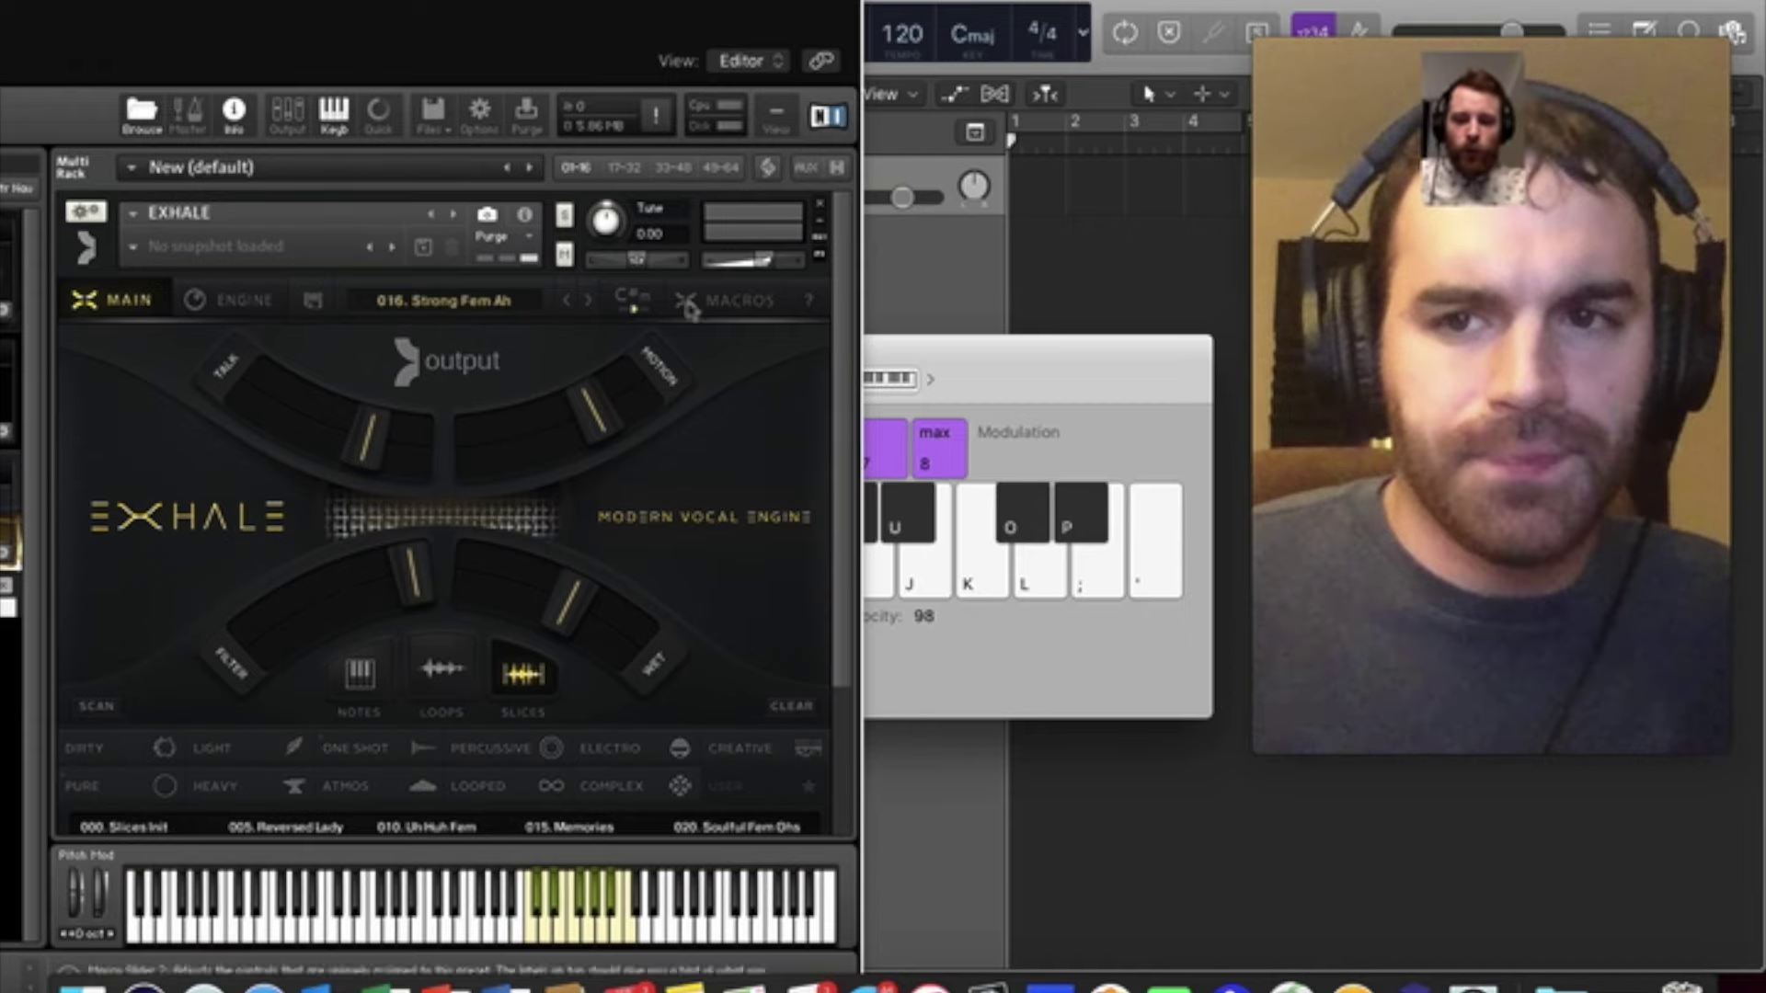
pyautogui.doubleClick(423, 7)
pyautogui.moveTo(418, 9); pyautogui.dragTo(352, 11)
pyautogui.click(1596, 386)
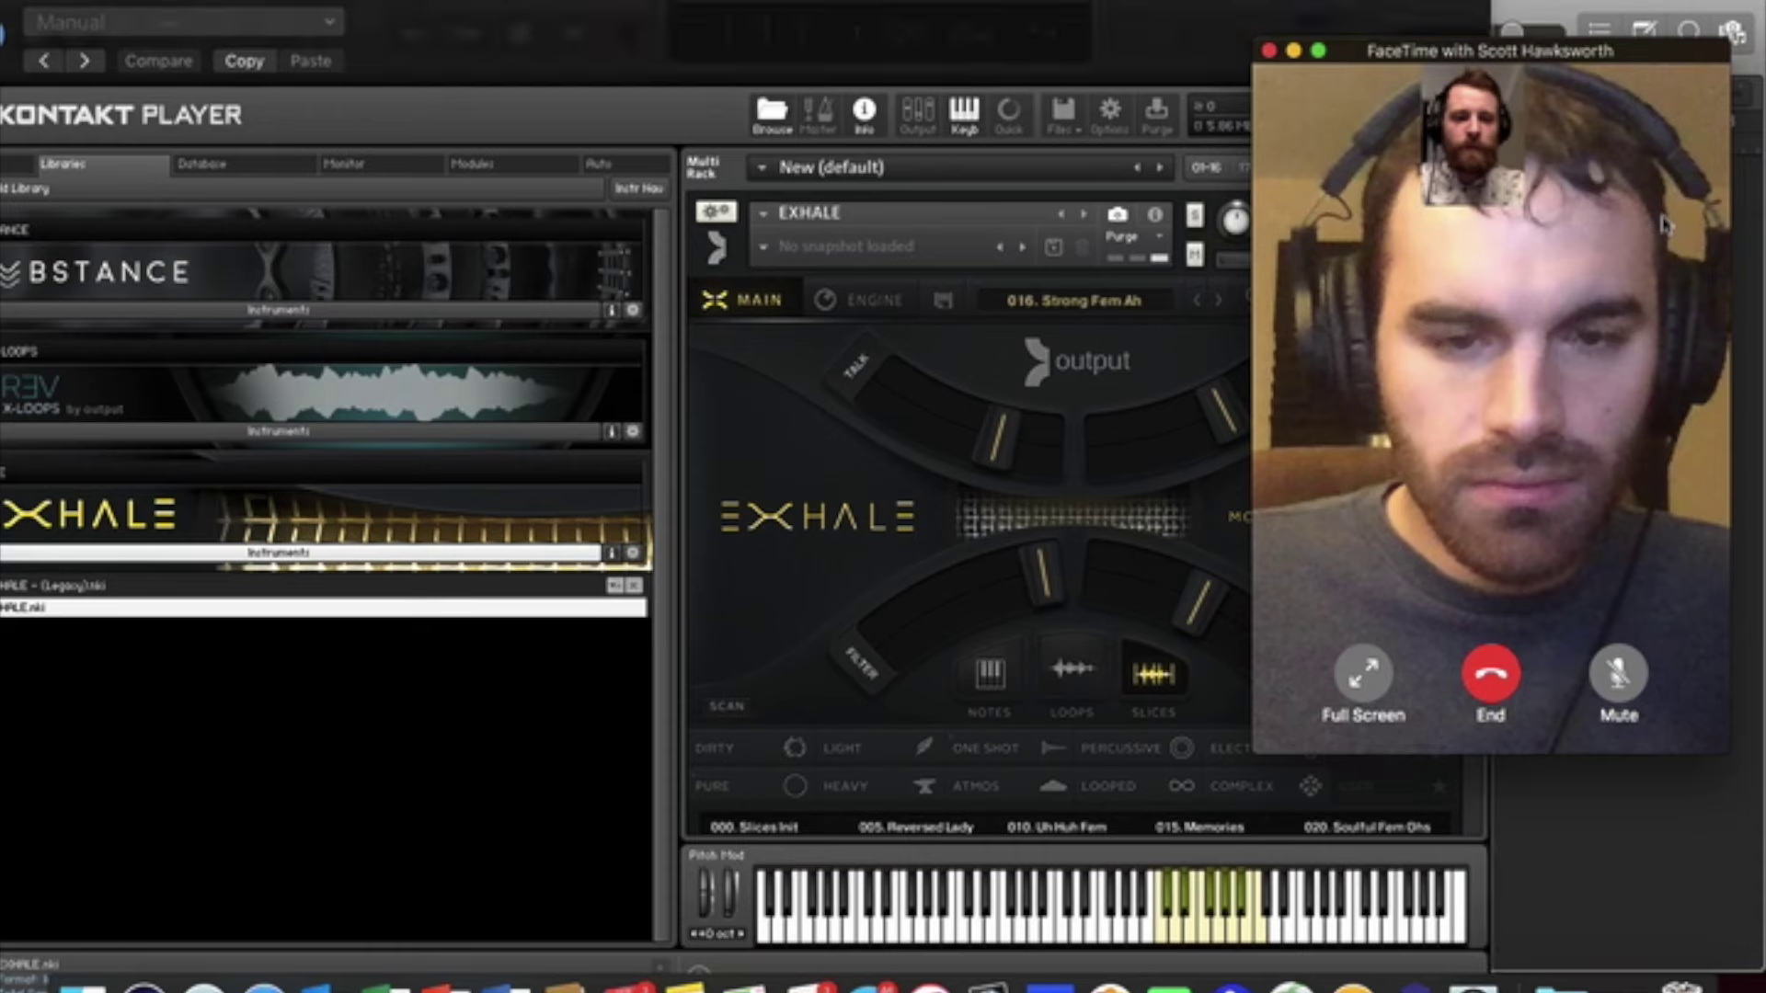
pyautogui.moveTo(1494, 431)
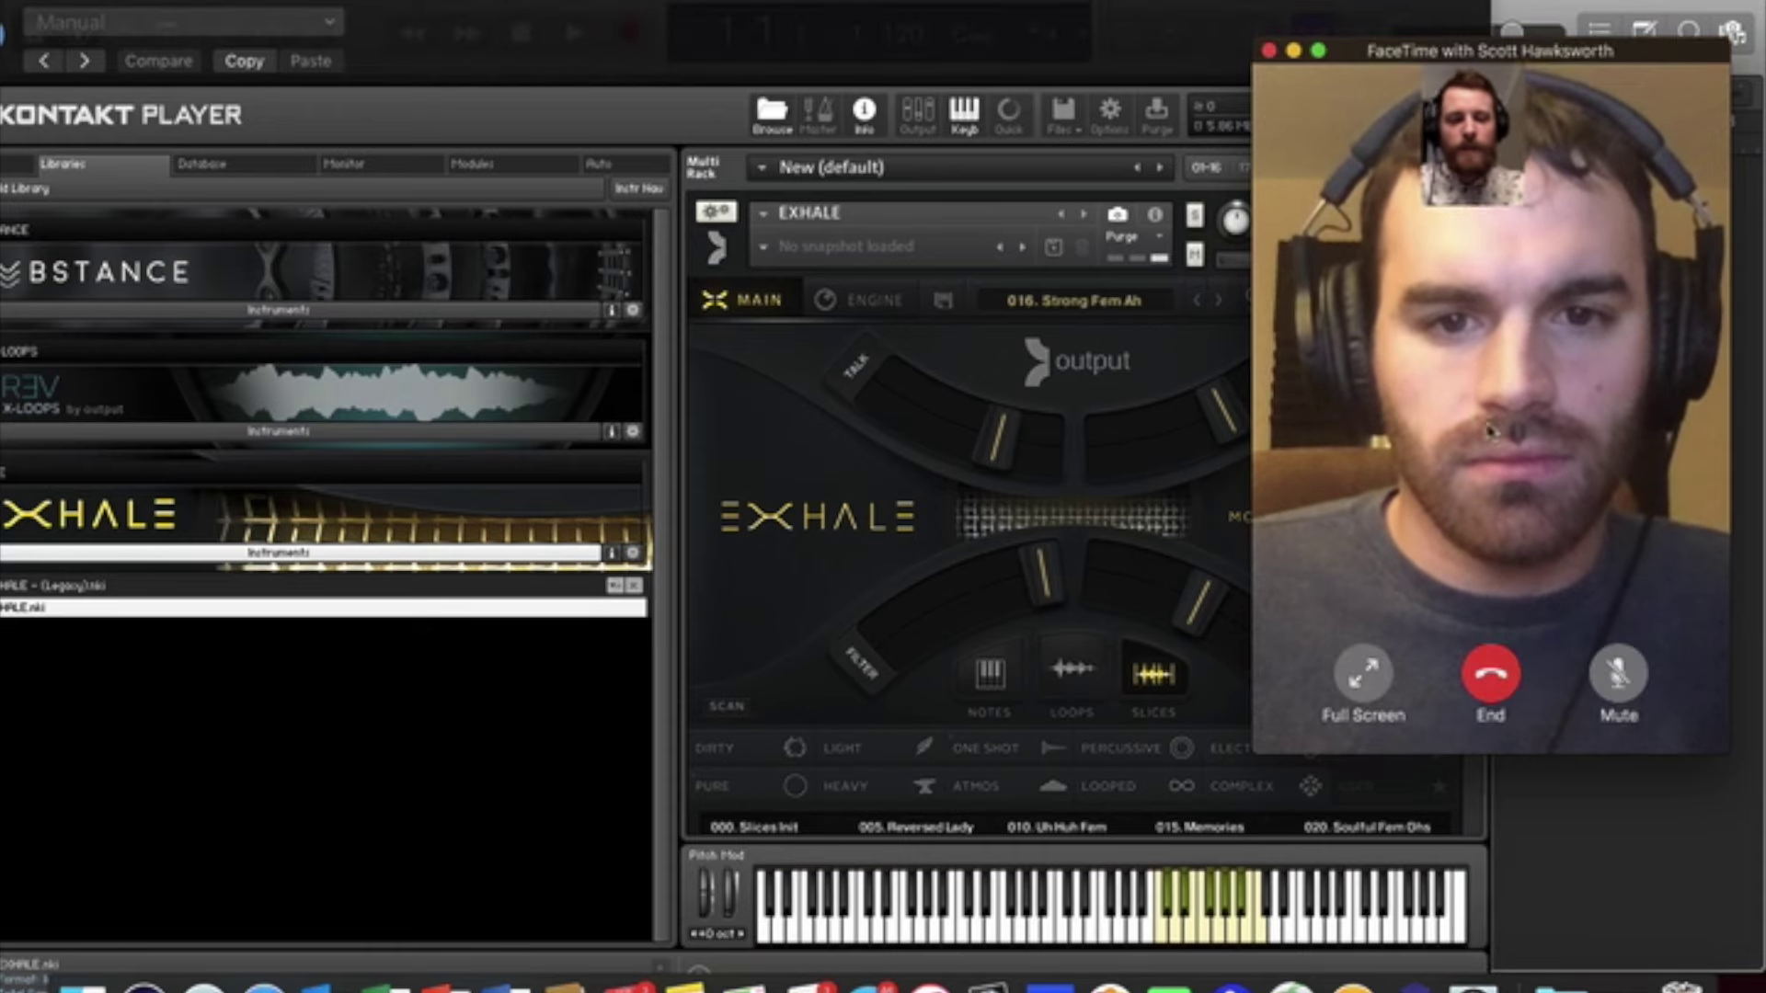
pyautogui.moveTo(1570, 80); pyautogui.dragTo(1591, 40)
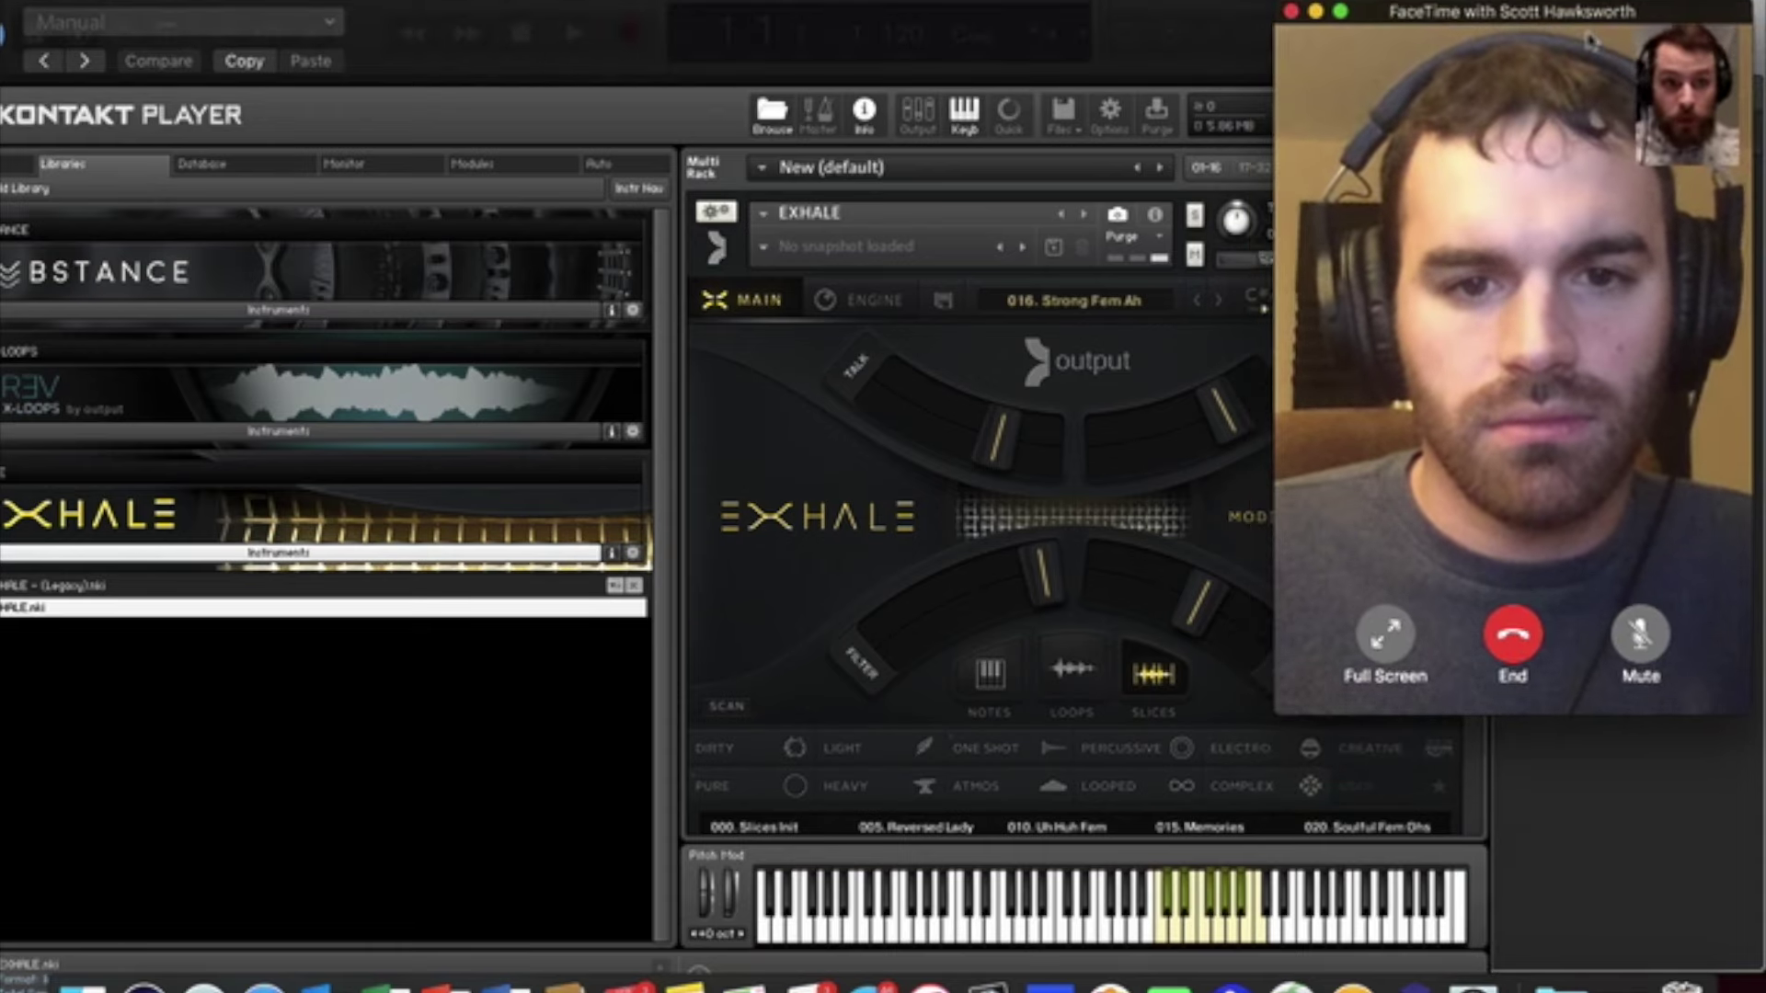
pyautogui.moveTo(1231, 4); pyautogui.dragTo(1085, 1)
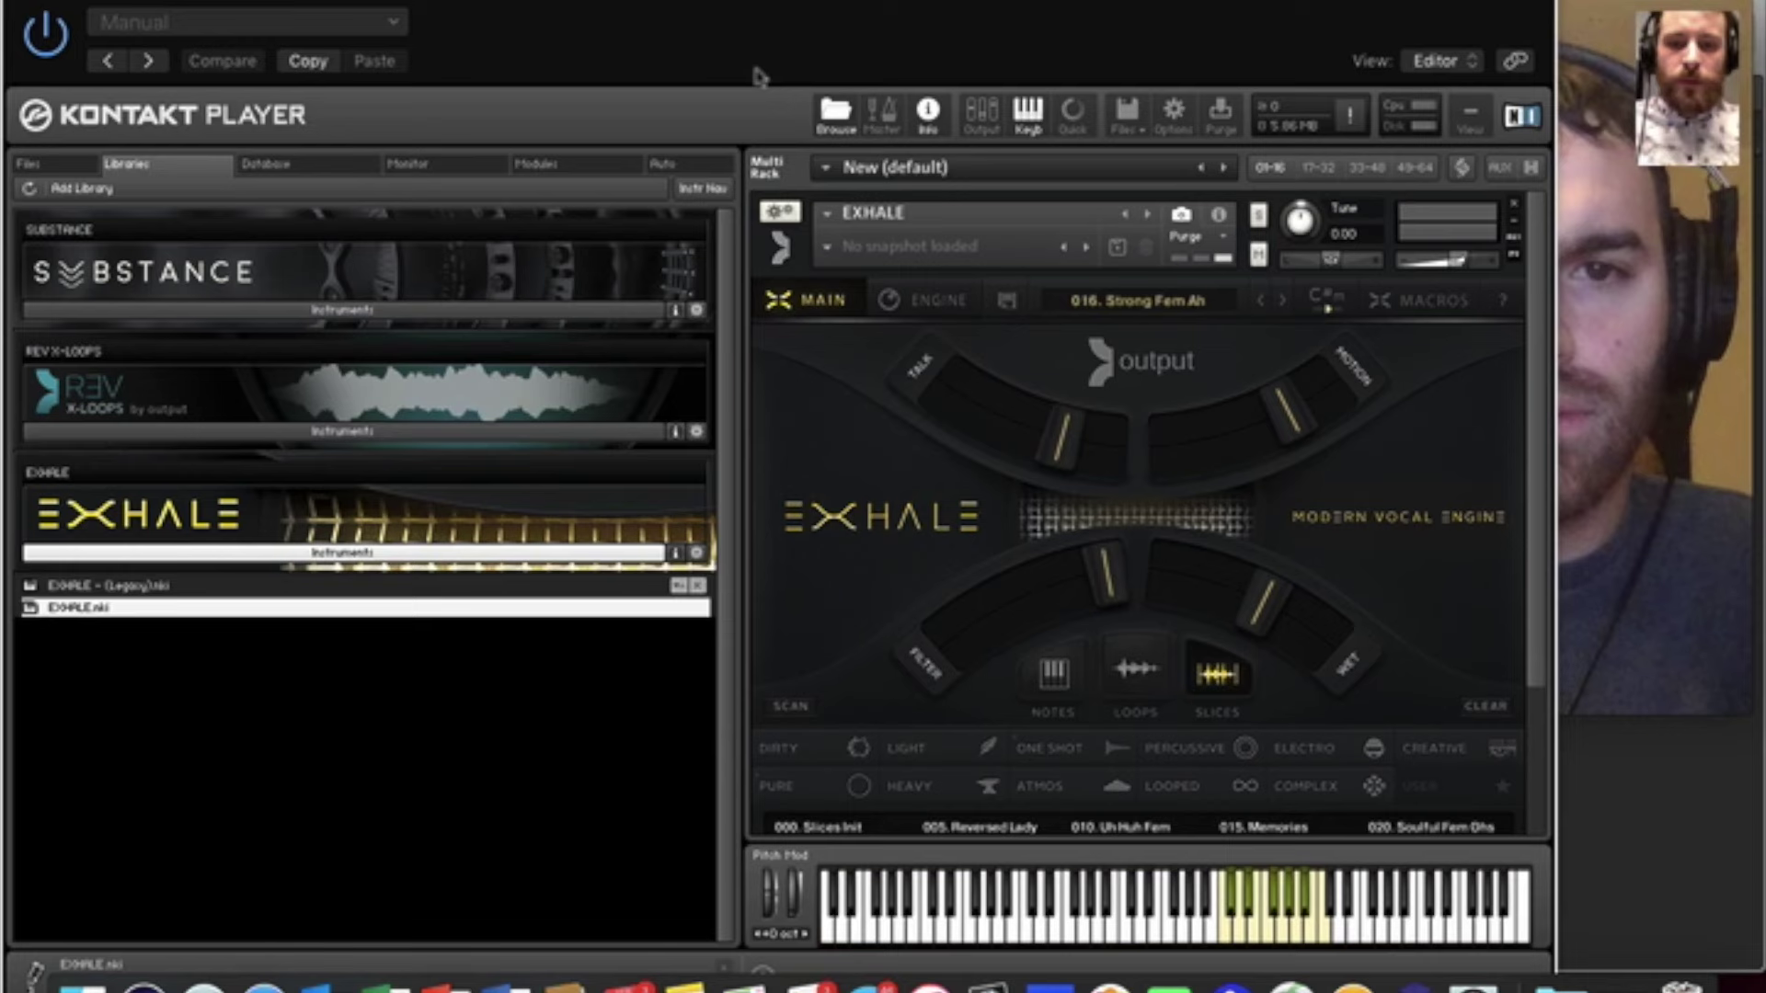
# - Bring up Musical Typing and audition the 016. Strong Fem Ah preset with the A, D and F keys, raising the system volume
pyautogui.press('super+k')
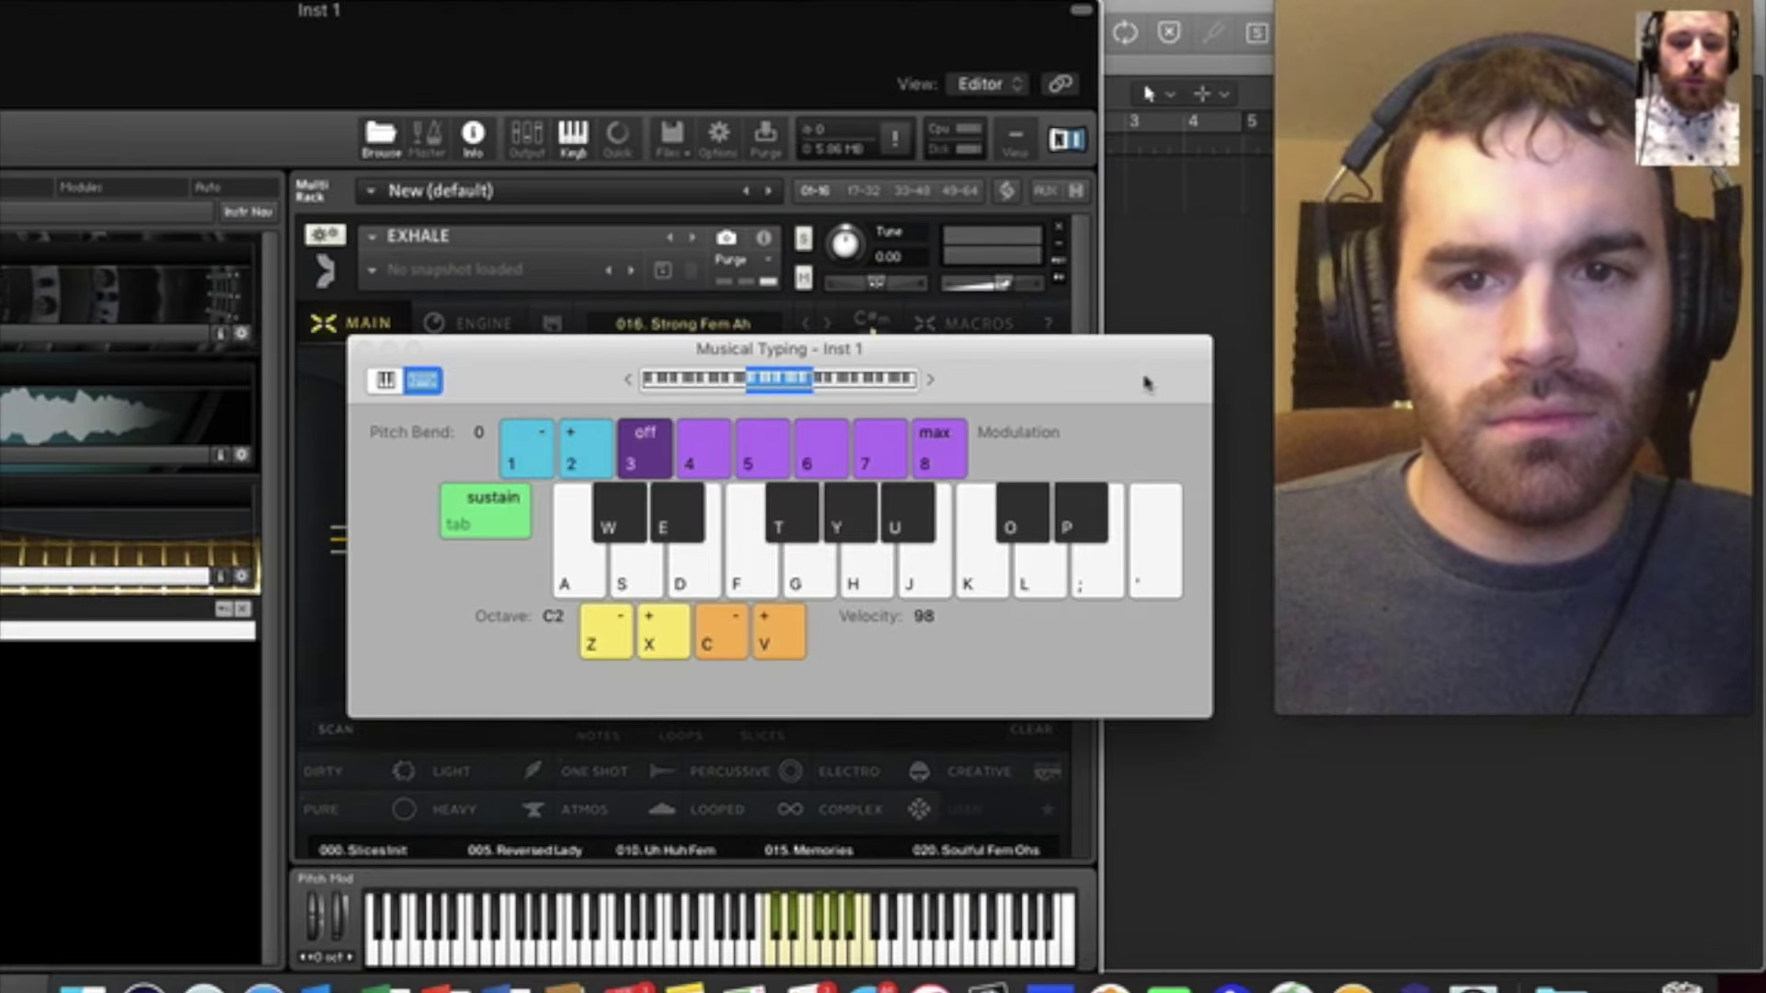
pyautogui.press('f')
pyautogui.press('a')
pyautogui.press('a')
pyautogui.press('d')
pyautogui.press('f')
pyautogui.press('a')
pyautogui.press('XF86AudioRaiseVolume')
pyautogui.press('f')
pyautogui.press('a')
pyautogui.press('f')
pyautogui.press('d')
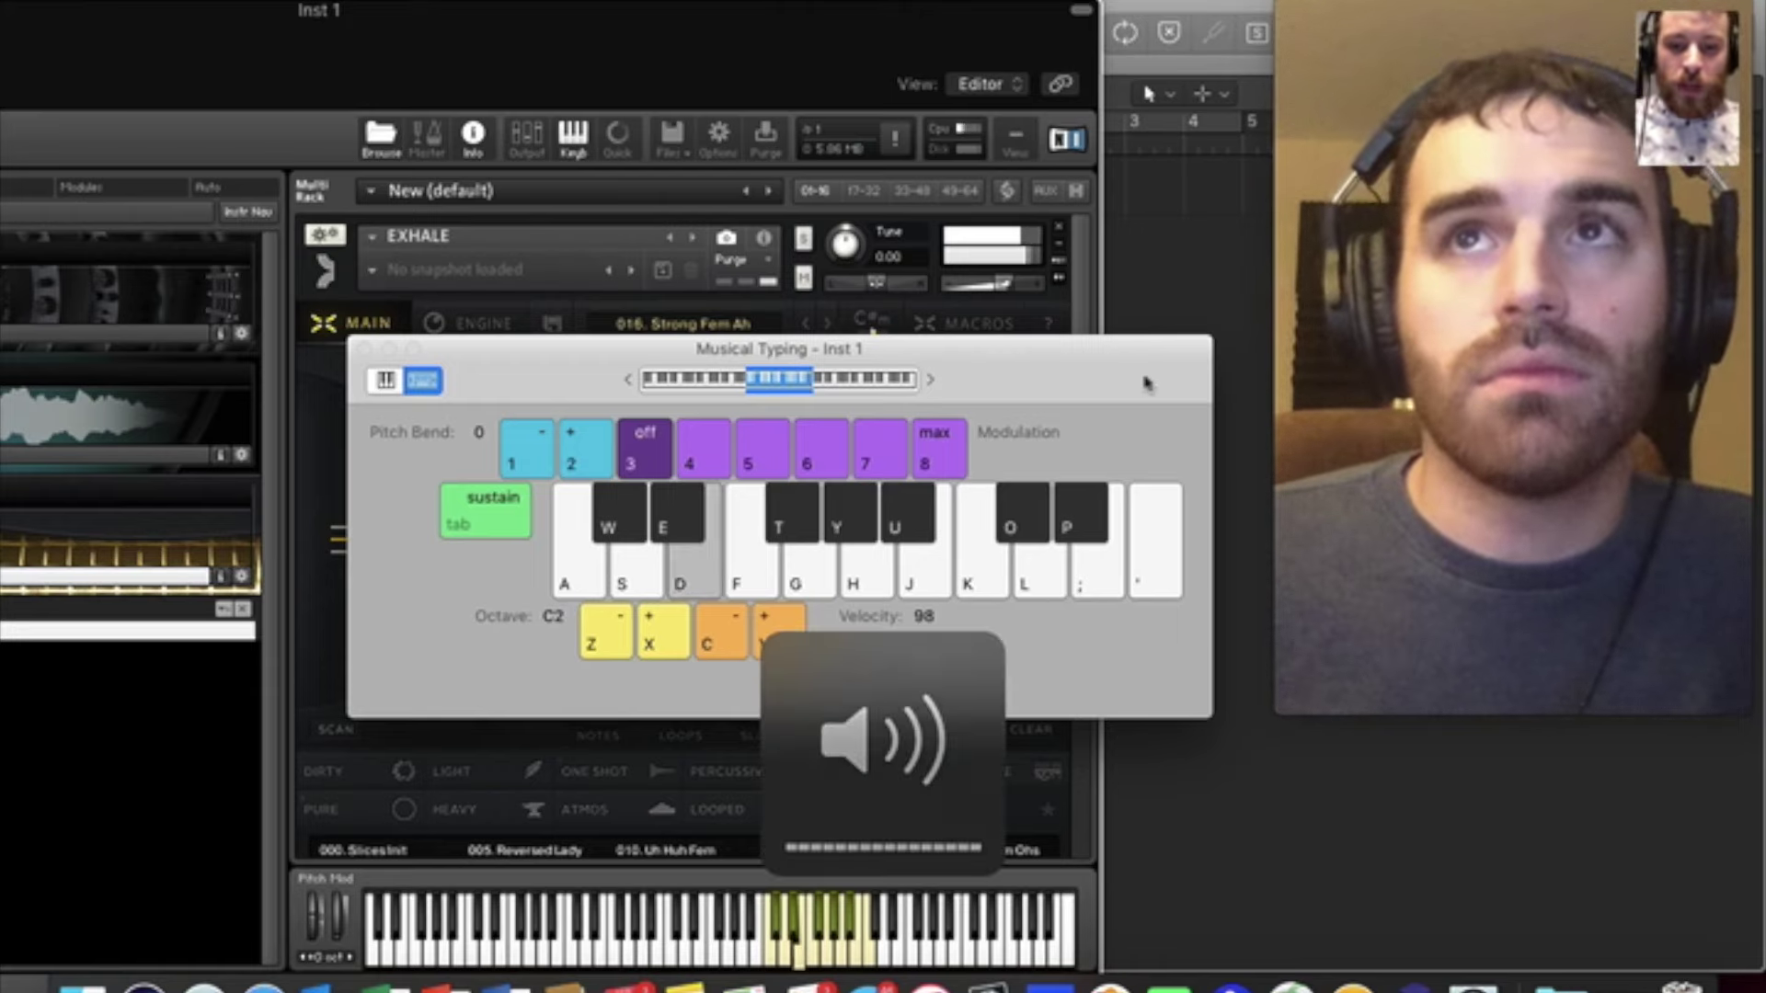
pyautogui.press('a')
pyautogui.press('d')
pyautogui.press('f')
pyautogui.press('a')
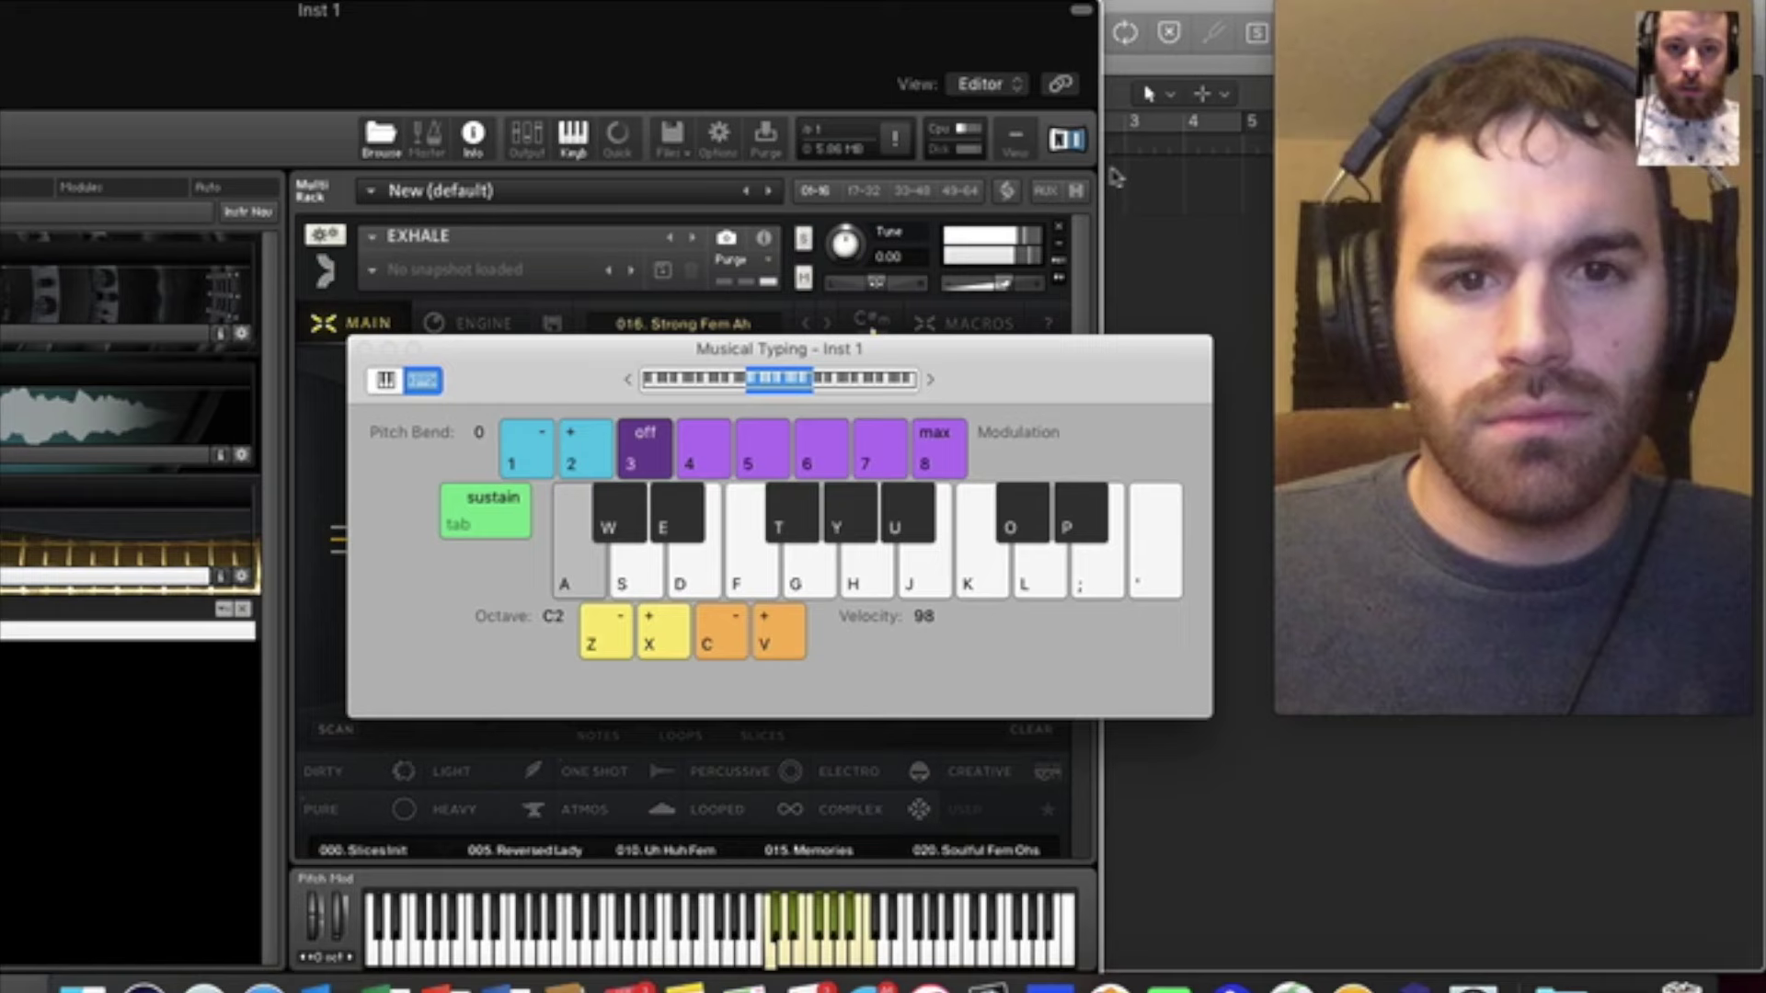
pyautogui.press('a')
# - Raise the Exhale instrument's output volume in Kontakt and test it with a few Musical Typing notes
pyautogui.click(1017, 290)
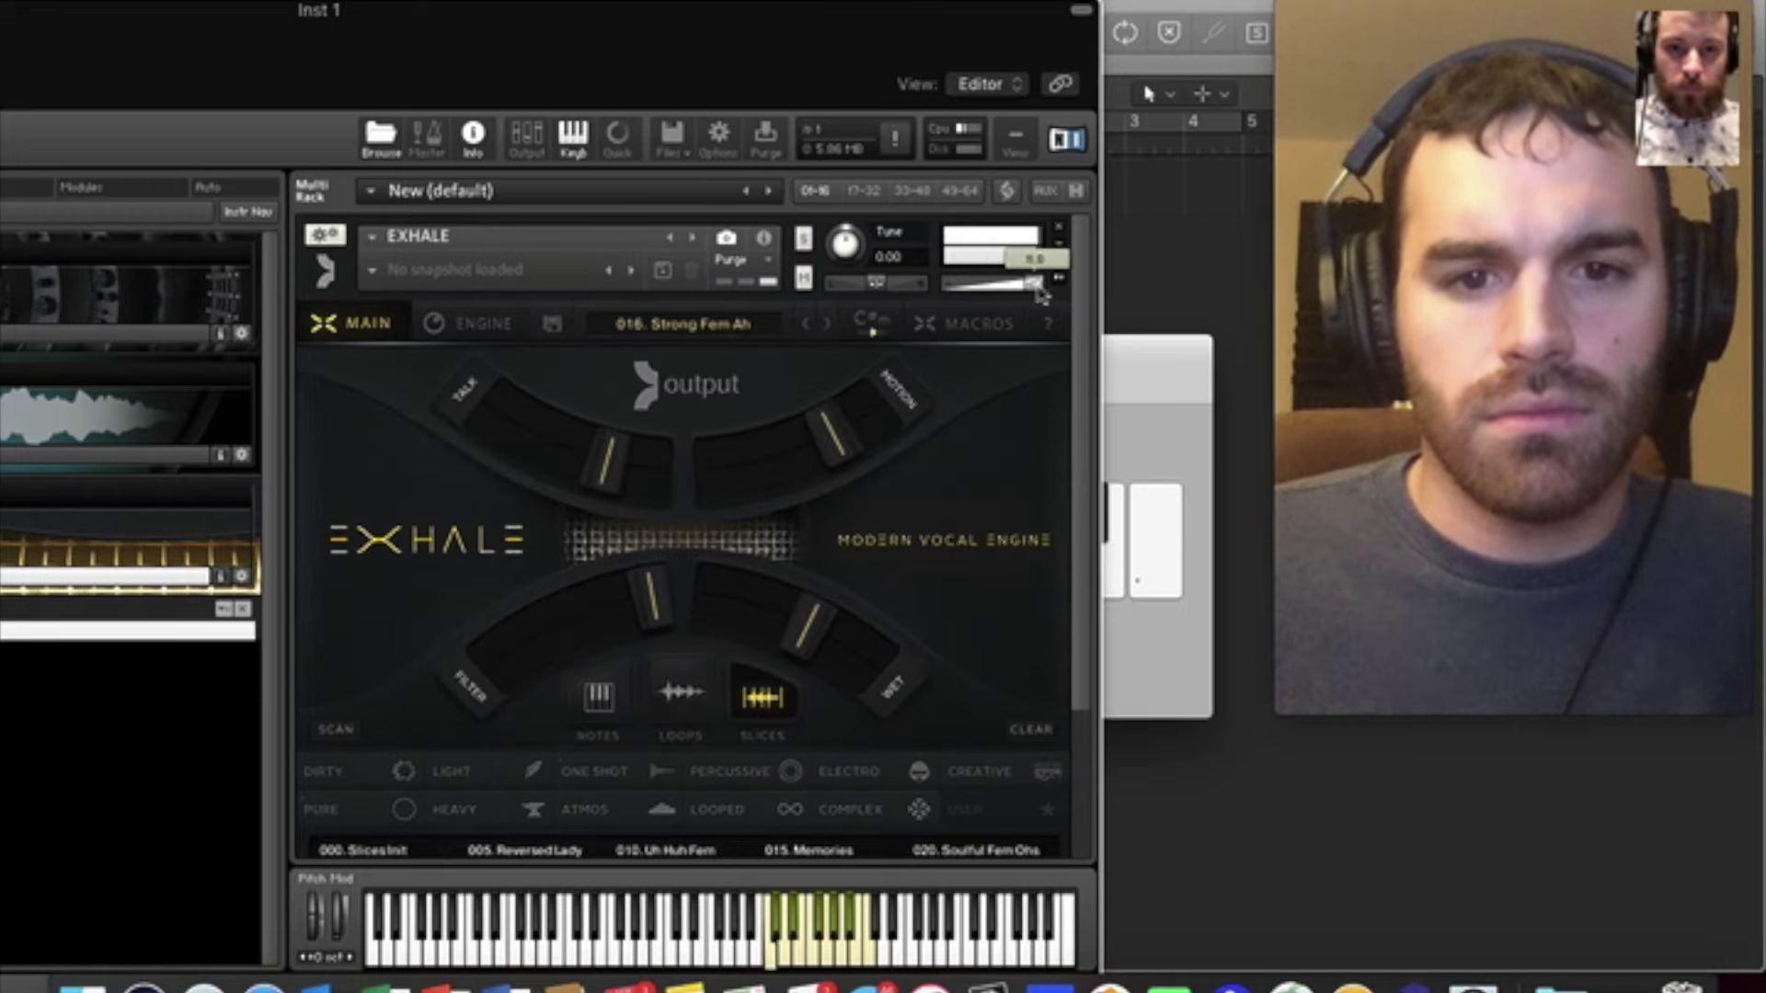
pyautogui.press('a')
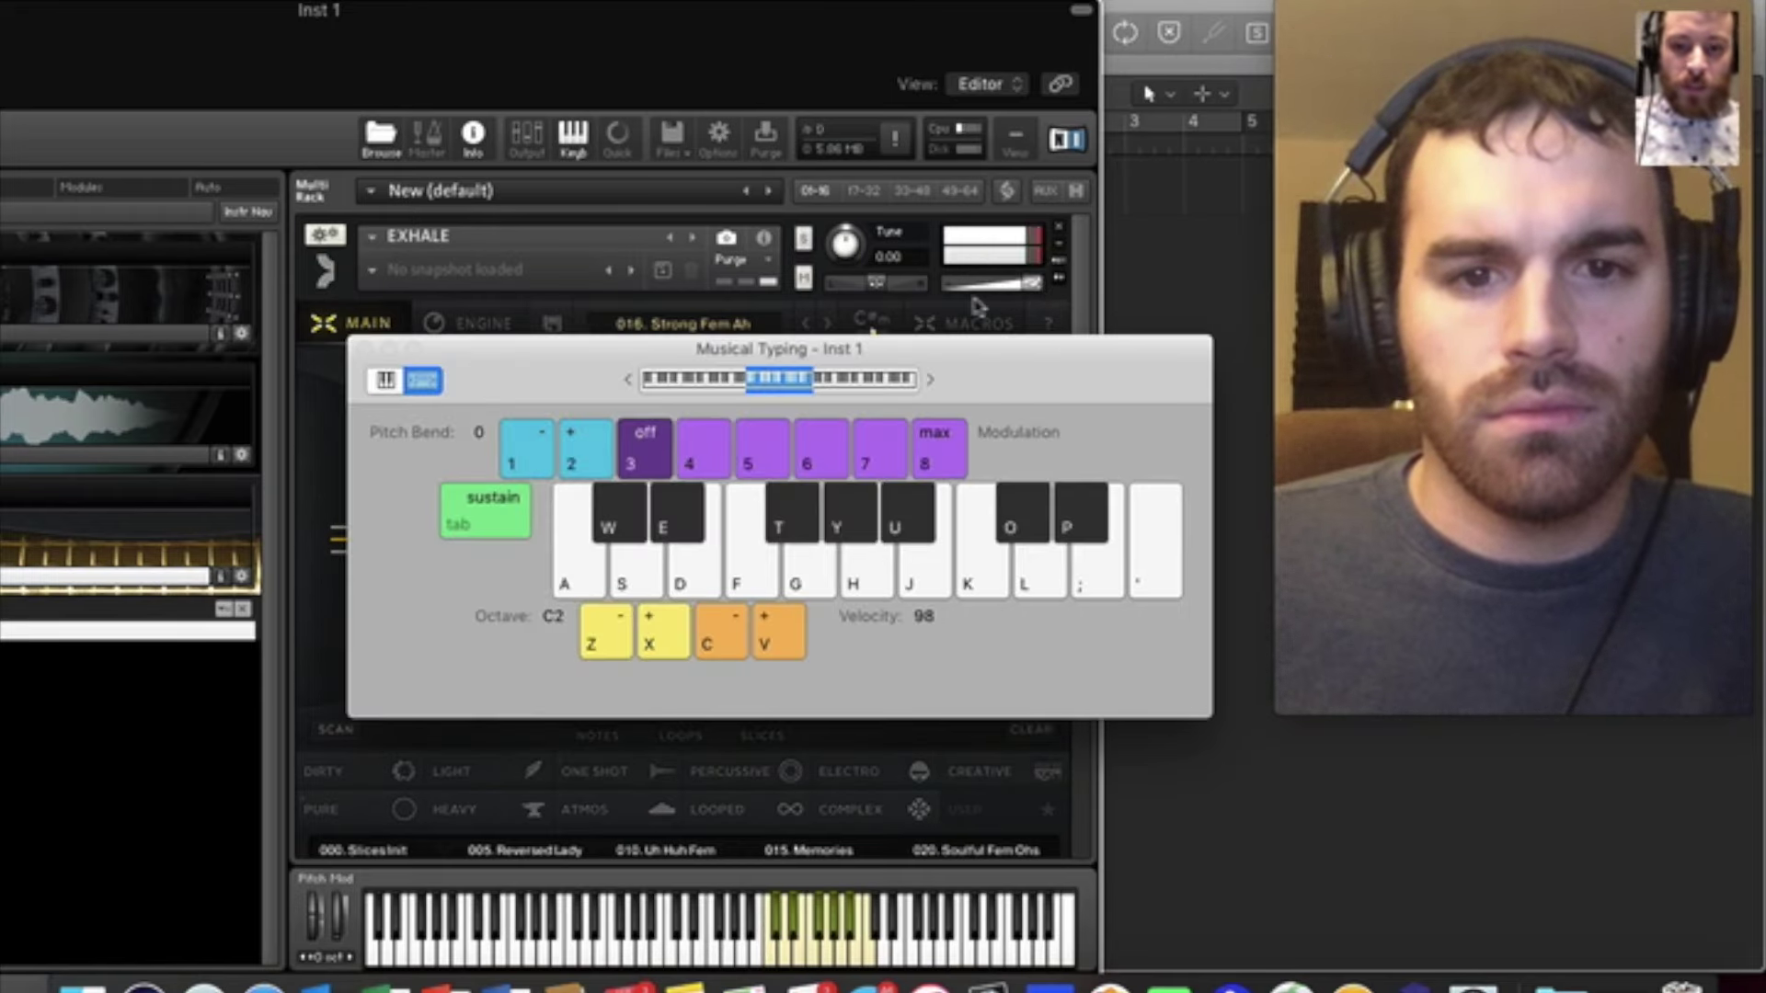
pyautogui.press('a')
pyautogui.press('f')
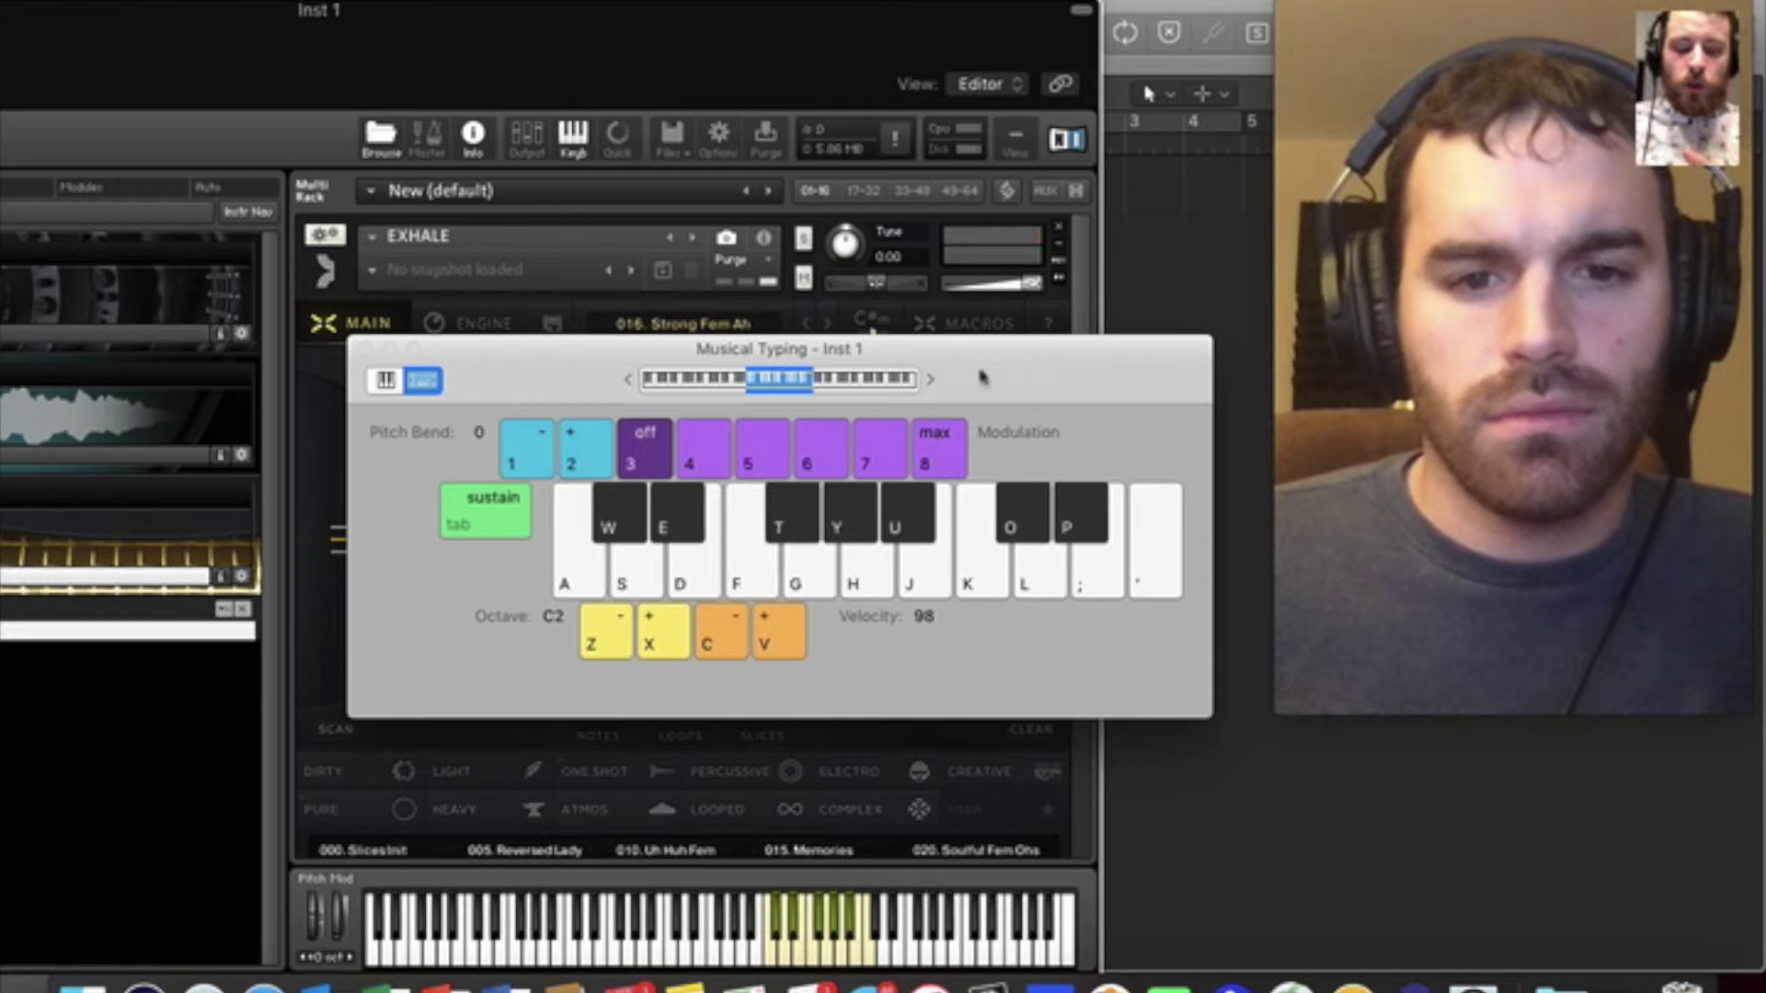
pyautogui.moveTo(982, 377); pyautogui.dragTo(1019, 578)
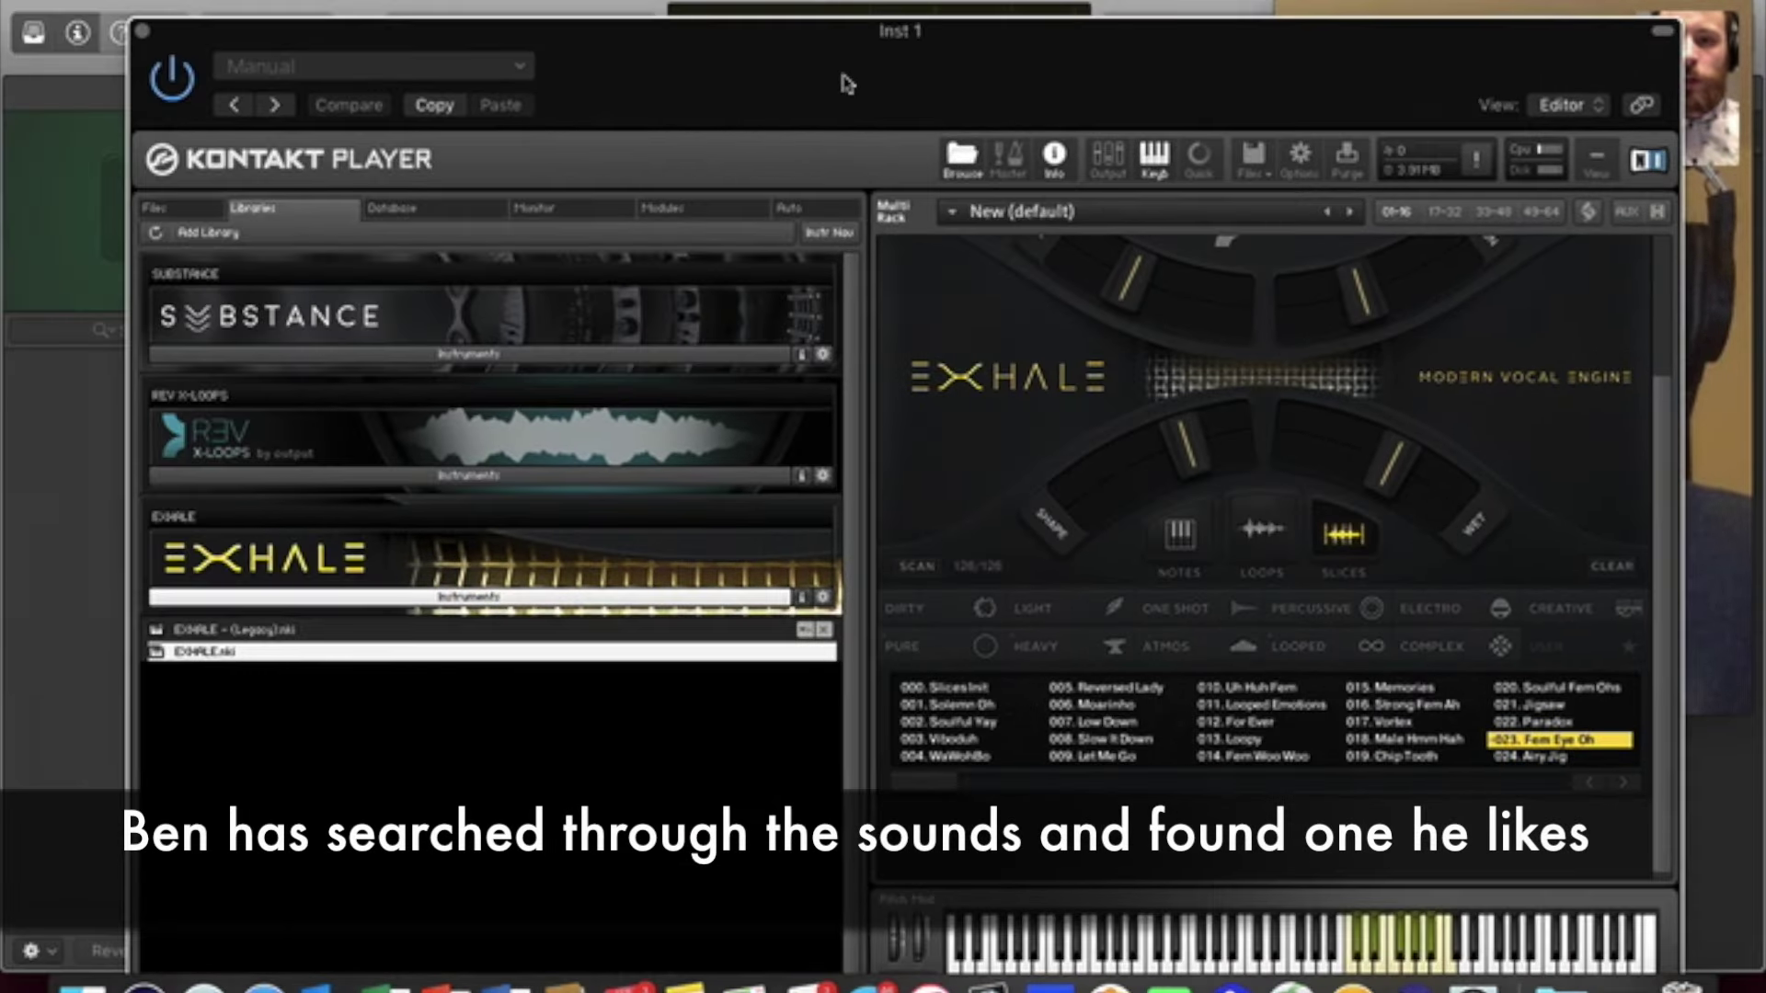
# - Close the Kontakt Player window and set the project tempo to 92
pyautogui.click(142, 30)
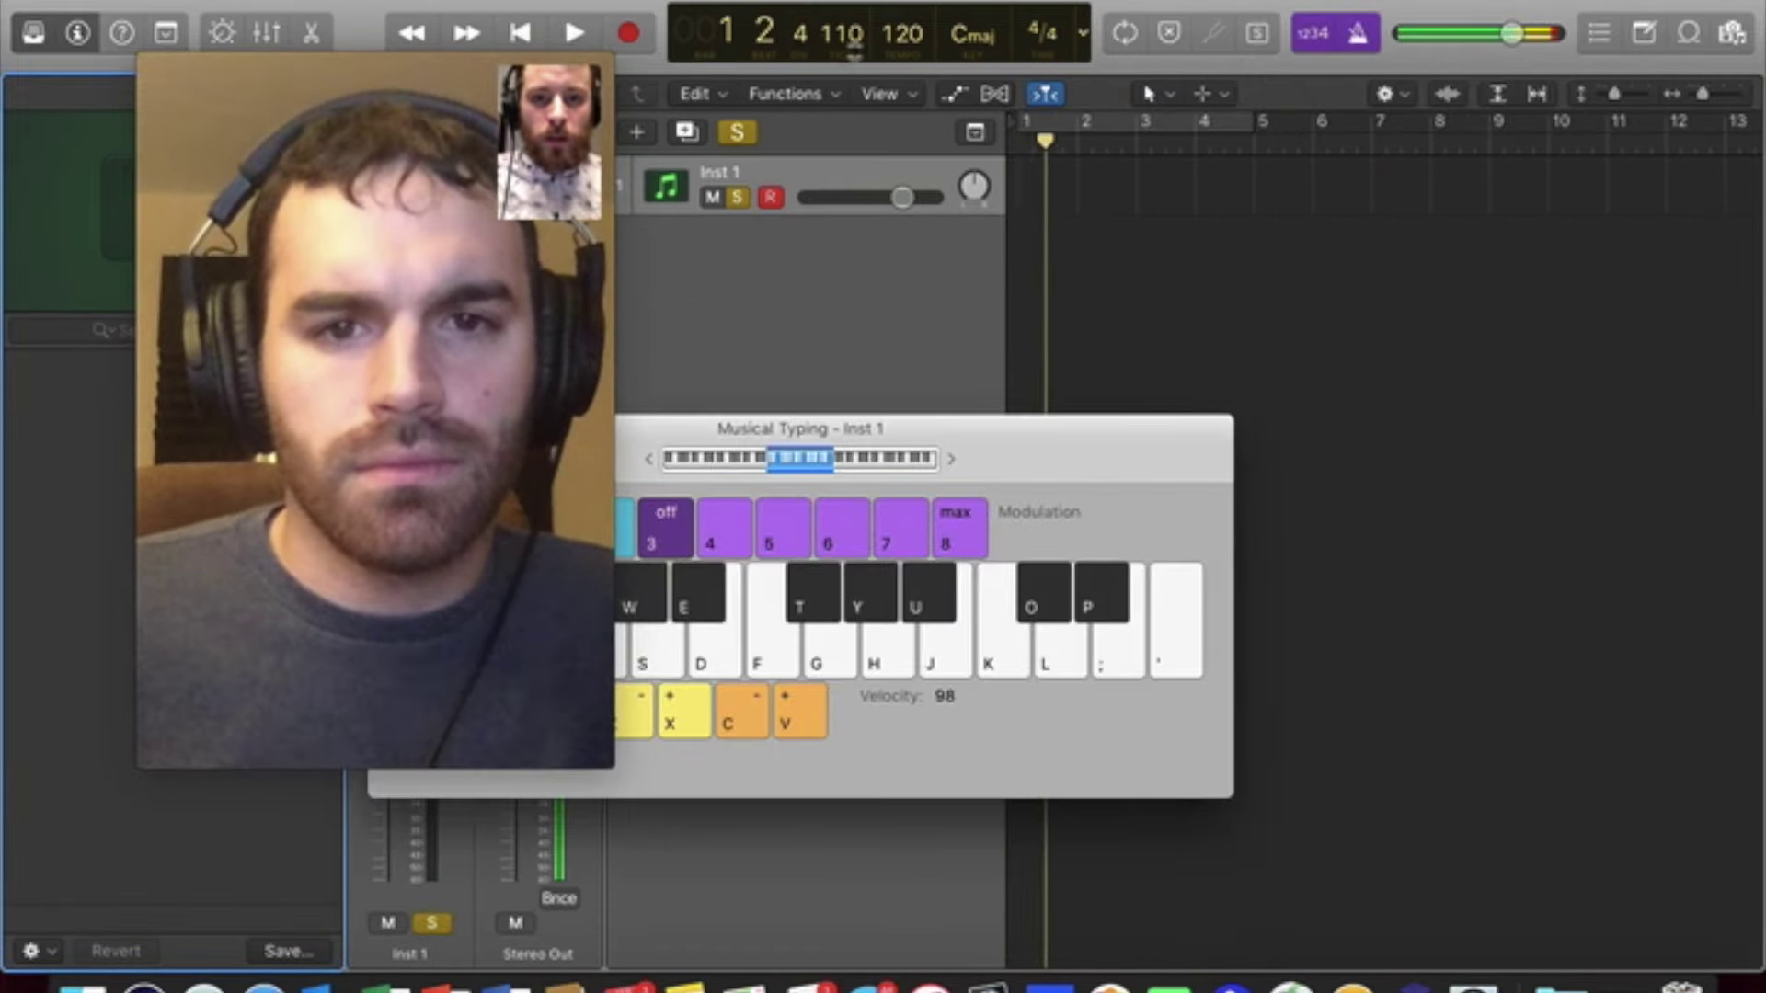
pyautogui.moveTo(900, 35); pyautogui.dragTo(900, 61)
# - Record a vocal chop melody about three bars long on Inst 1, playing the A, F and D keys in Musical Typing
pyautogui.press('space')
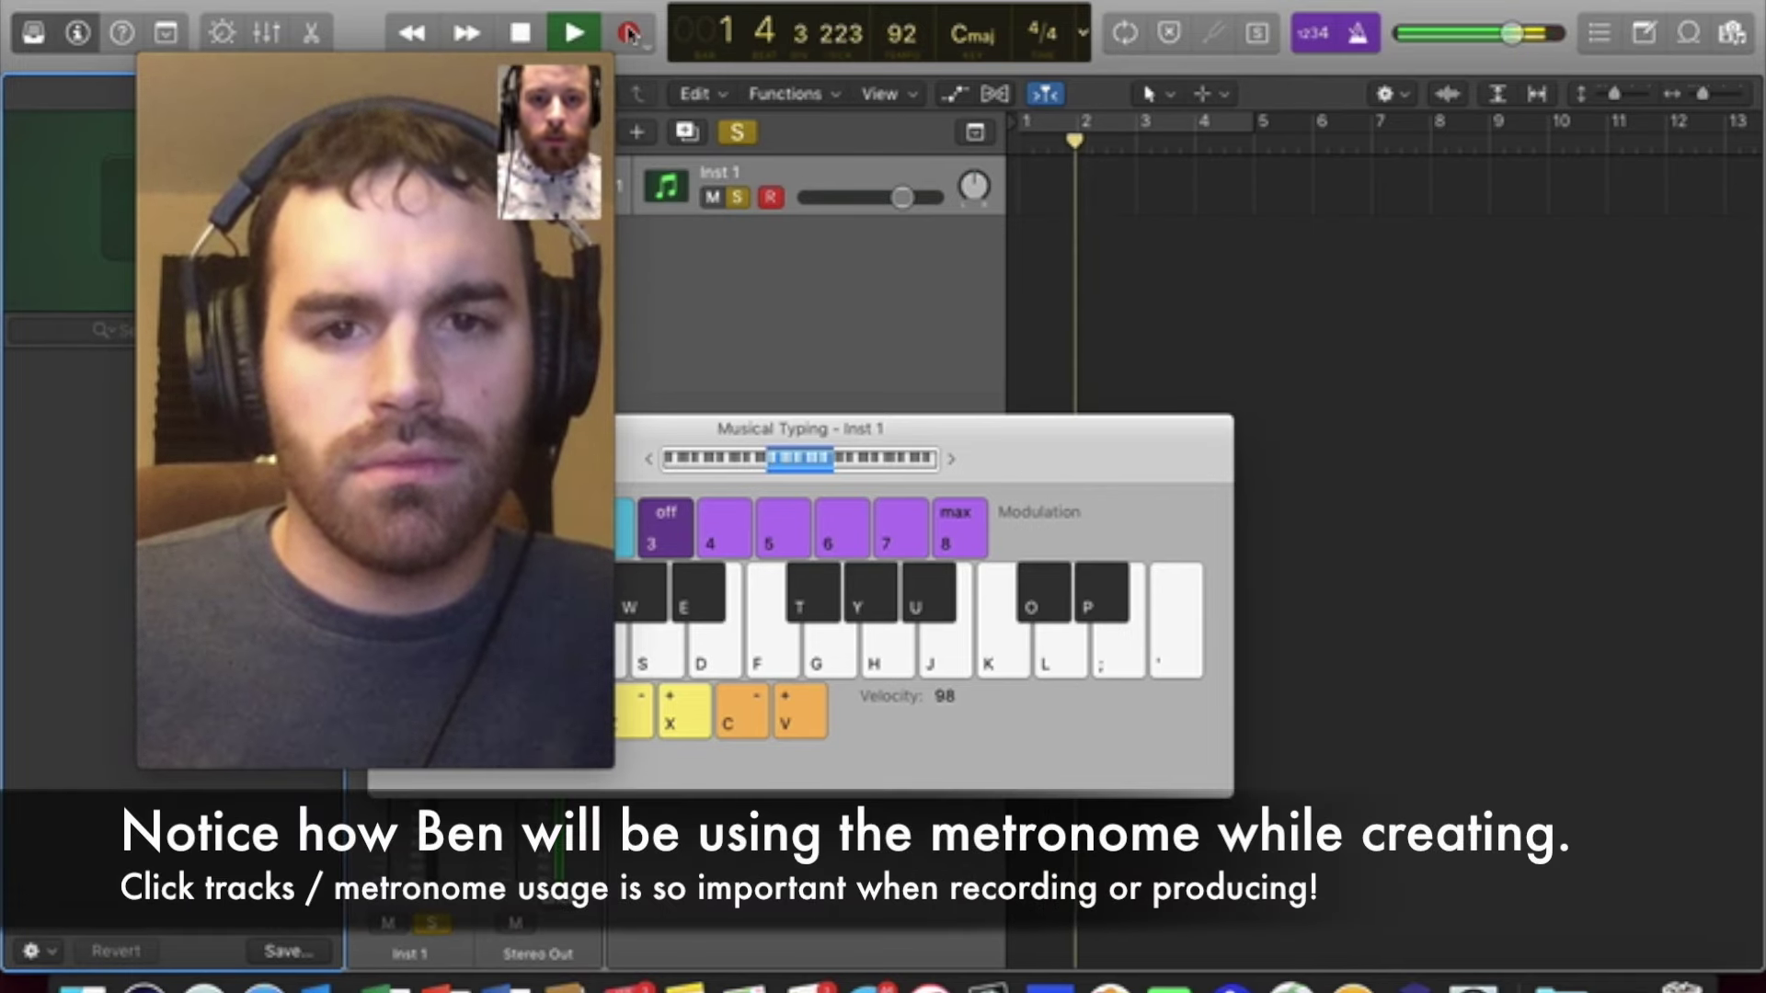
pyautogui.press('a')
pyautogui.press('f')
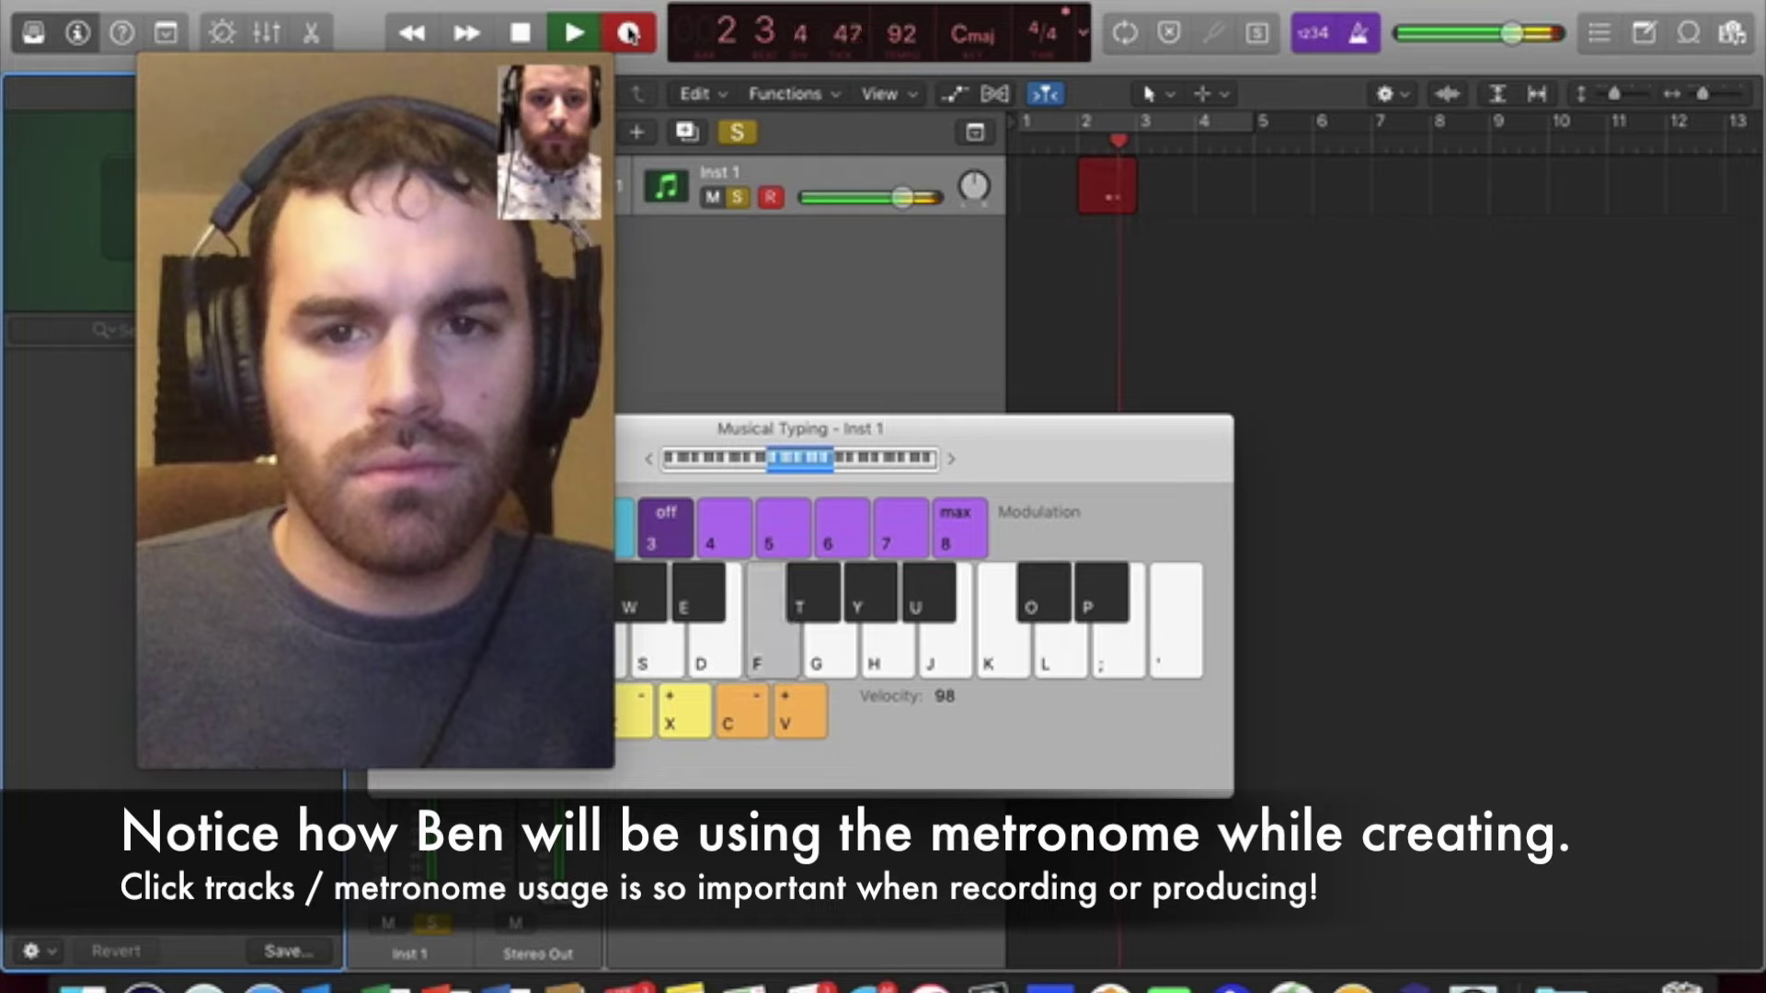
pyautogui.press('d')
pyautogui.press('a')
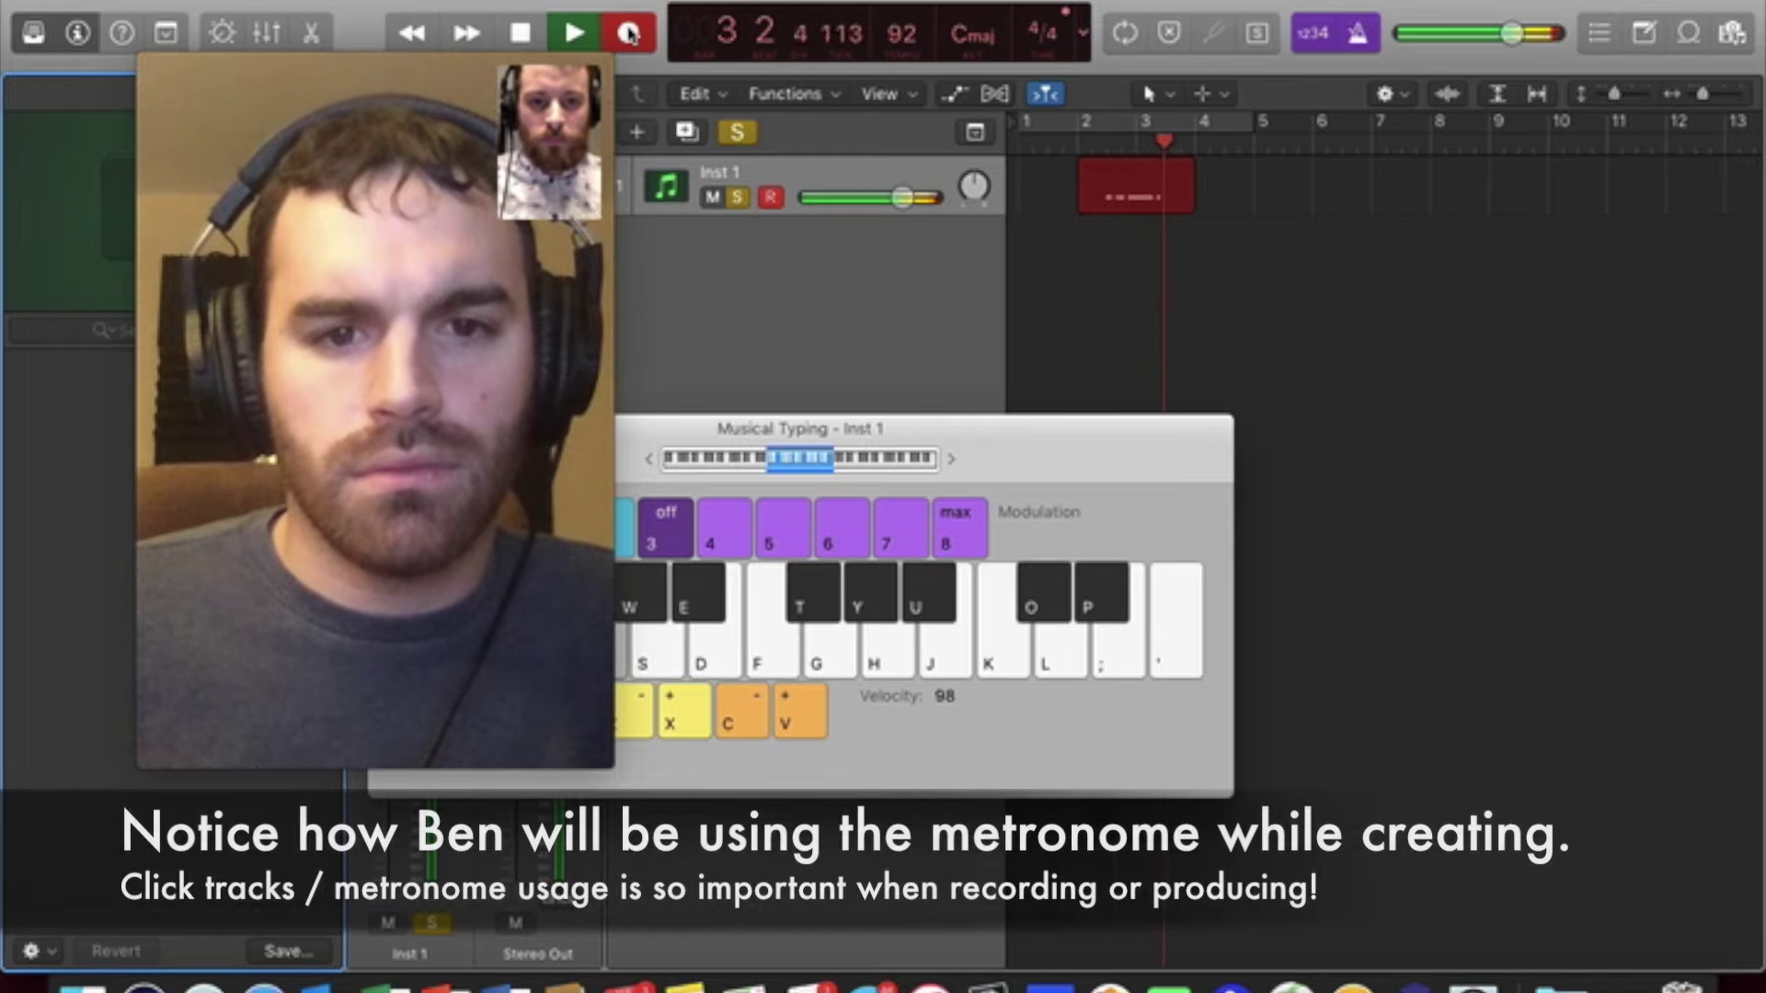
pyautogui.press('f')
pyautogui.press('d')
pyautogui.press('d')
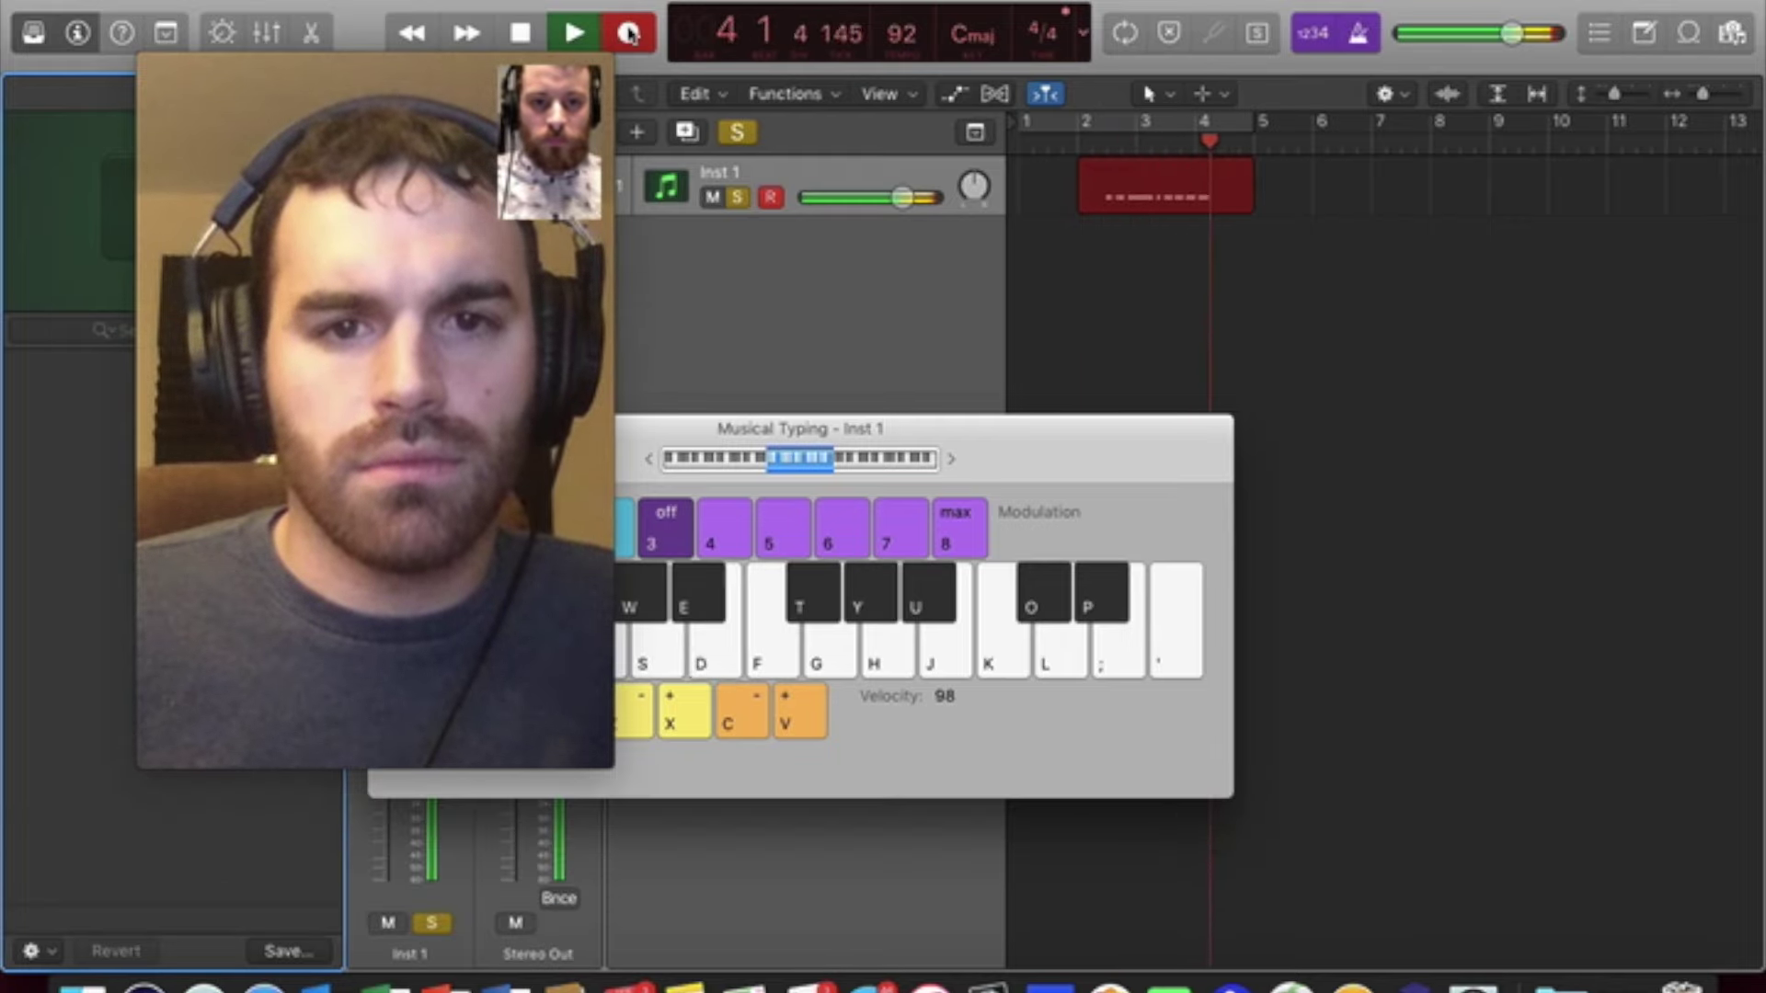
pyautogui.press('space')
# - Move the recorded Inst 1 region to bar 1, open it in the Piano Roll and close Musical Typing
pyautogui.moveTo(1145, 193); pyautogui.dragTo(1085, 207)
pyautogui.doubleClick(1085, 208)
pyautogui.moveTo(469, 466); pyautogui.dragTo(791, 324)
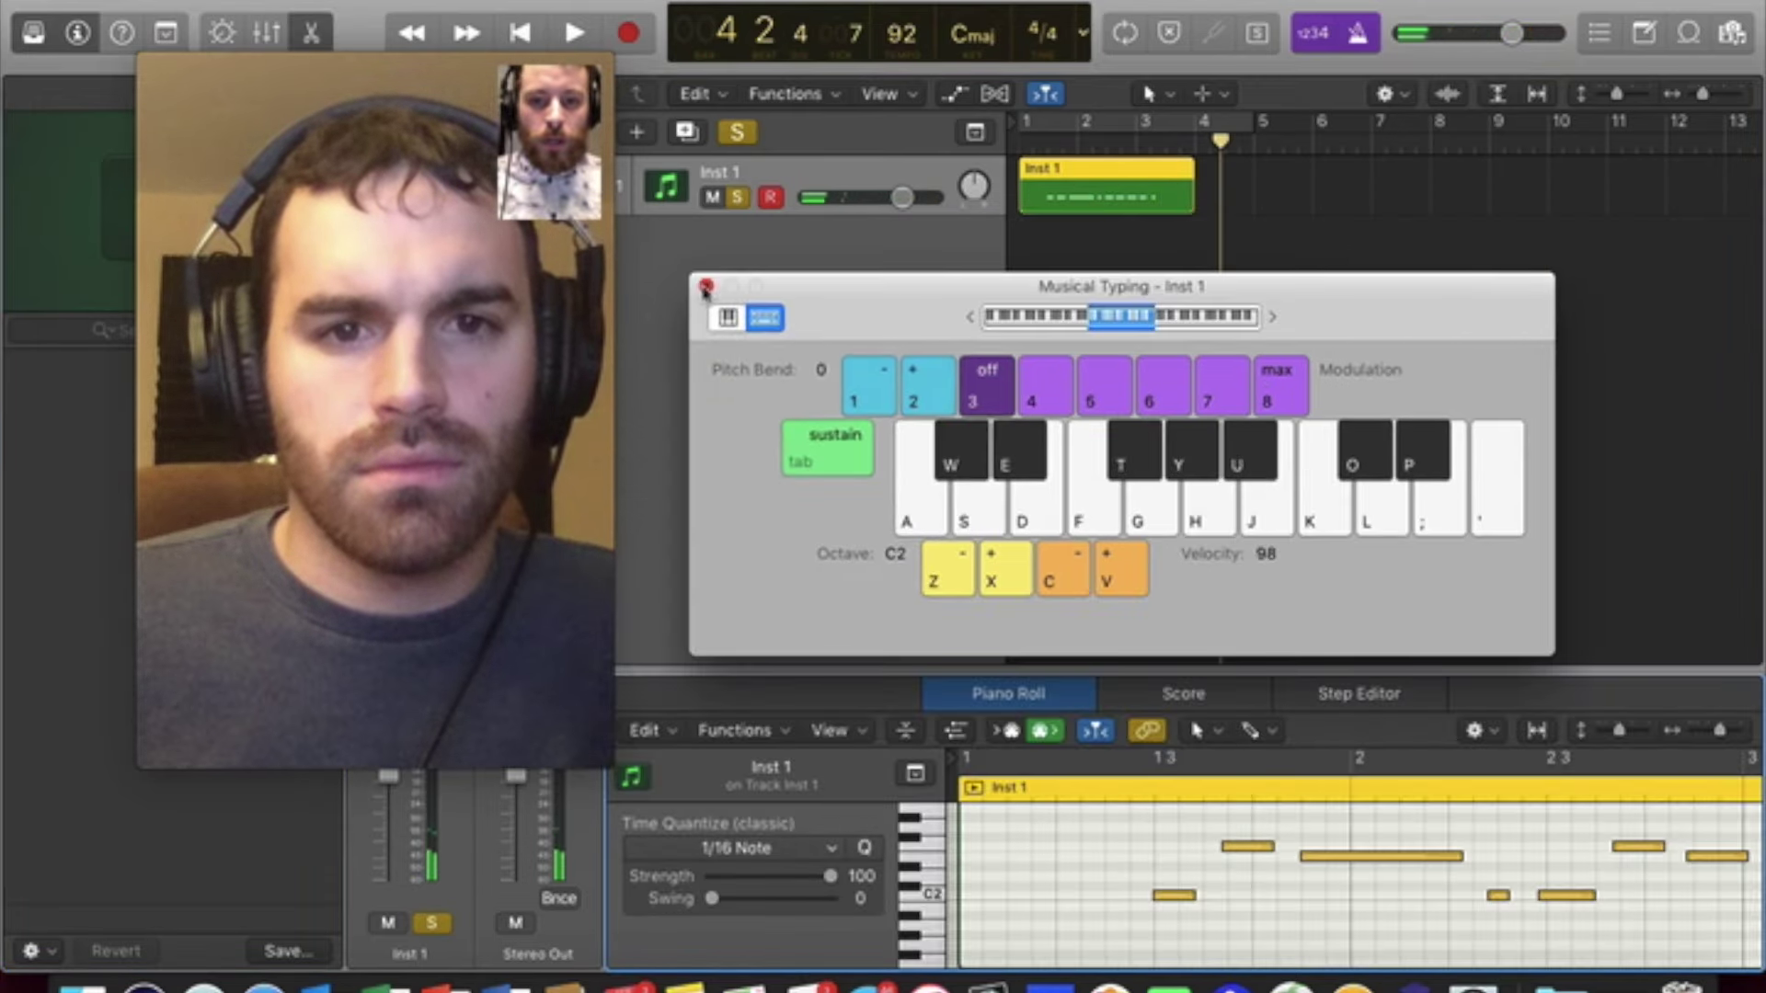
pyautogui.click(706, 288)
# - Quantize all notes in the Inst 1 region to 1/16 Note
pyautogui.press('super+a')
pyautogui.click(863, 848)
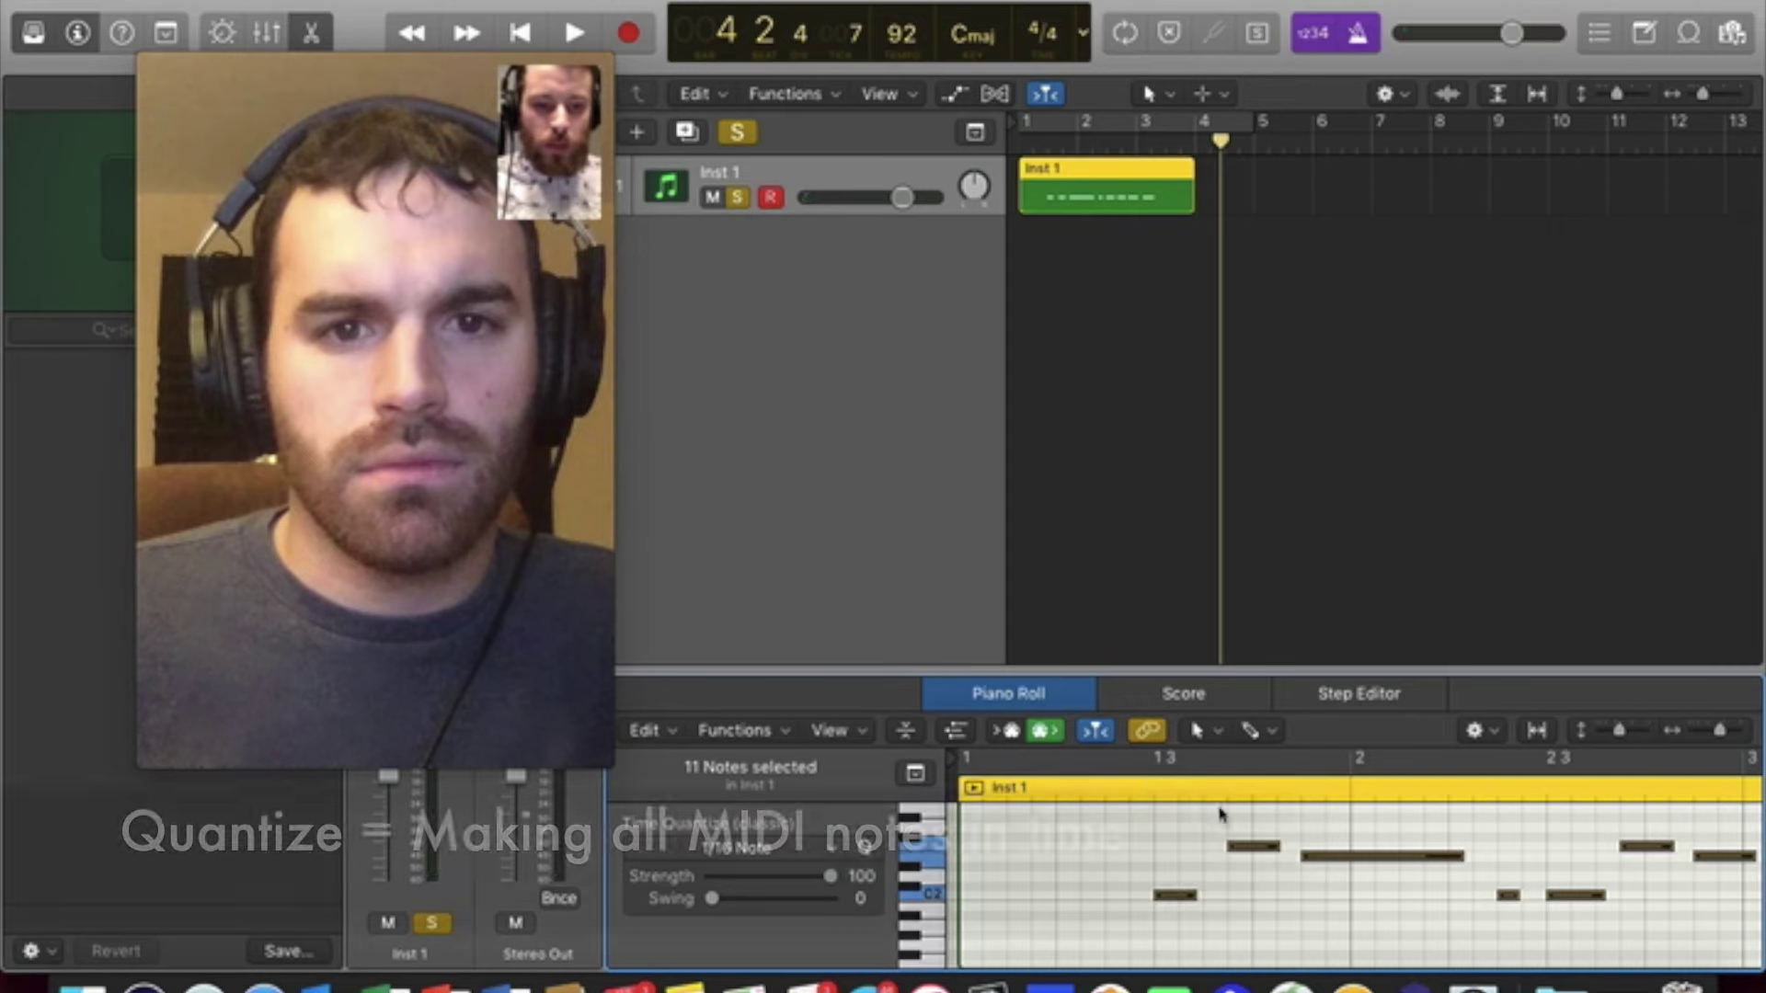
pyautogui.press('space')
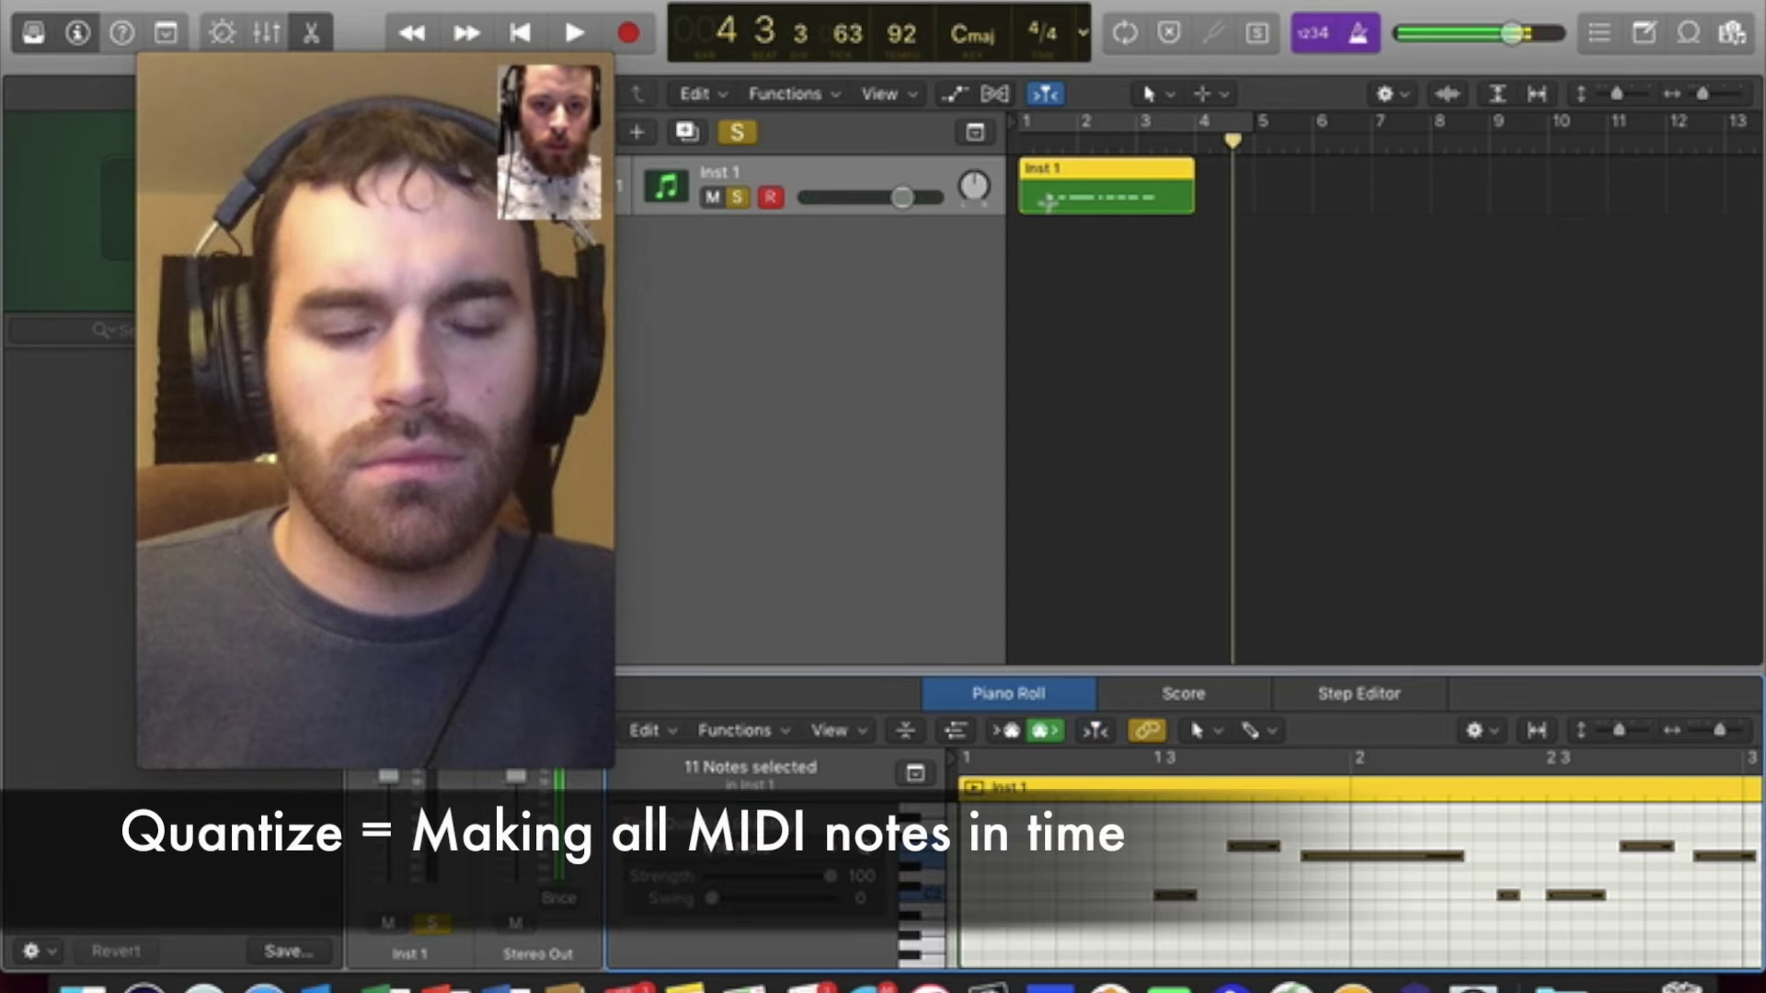
# - Cut the empty lead-in off the Inst 1 region with the Scissors Tool and shift the remainder back to bar 1
pyautogui.click(1221, 92)
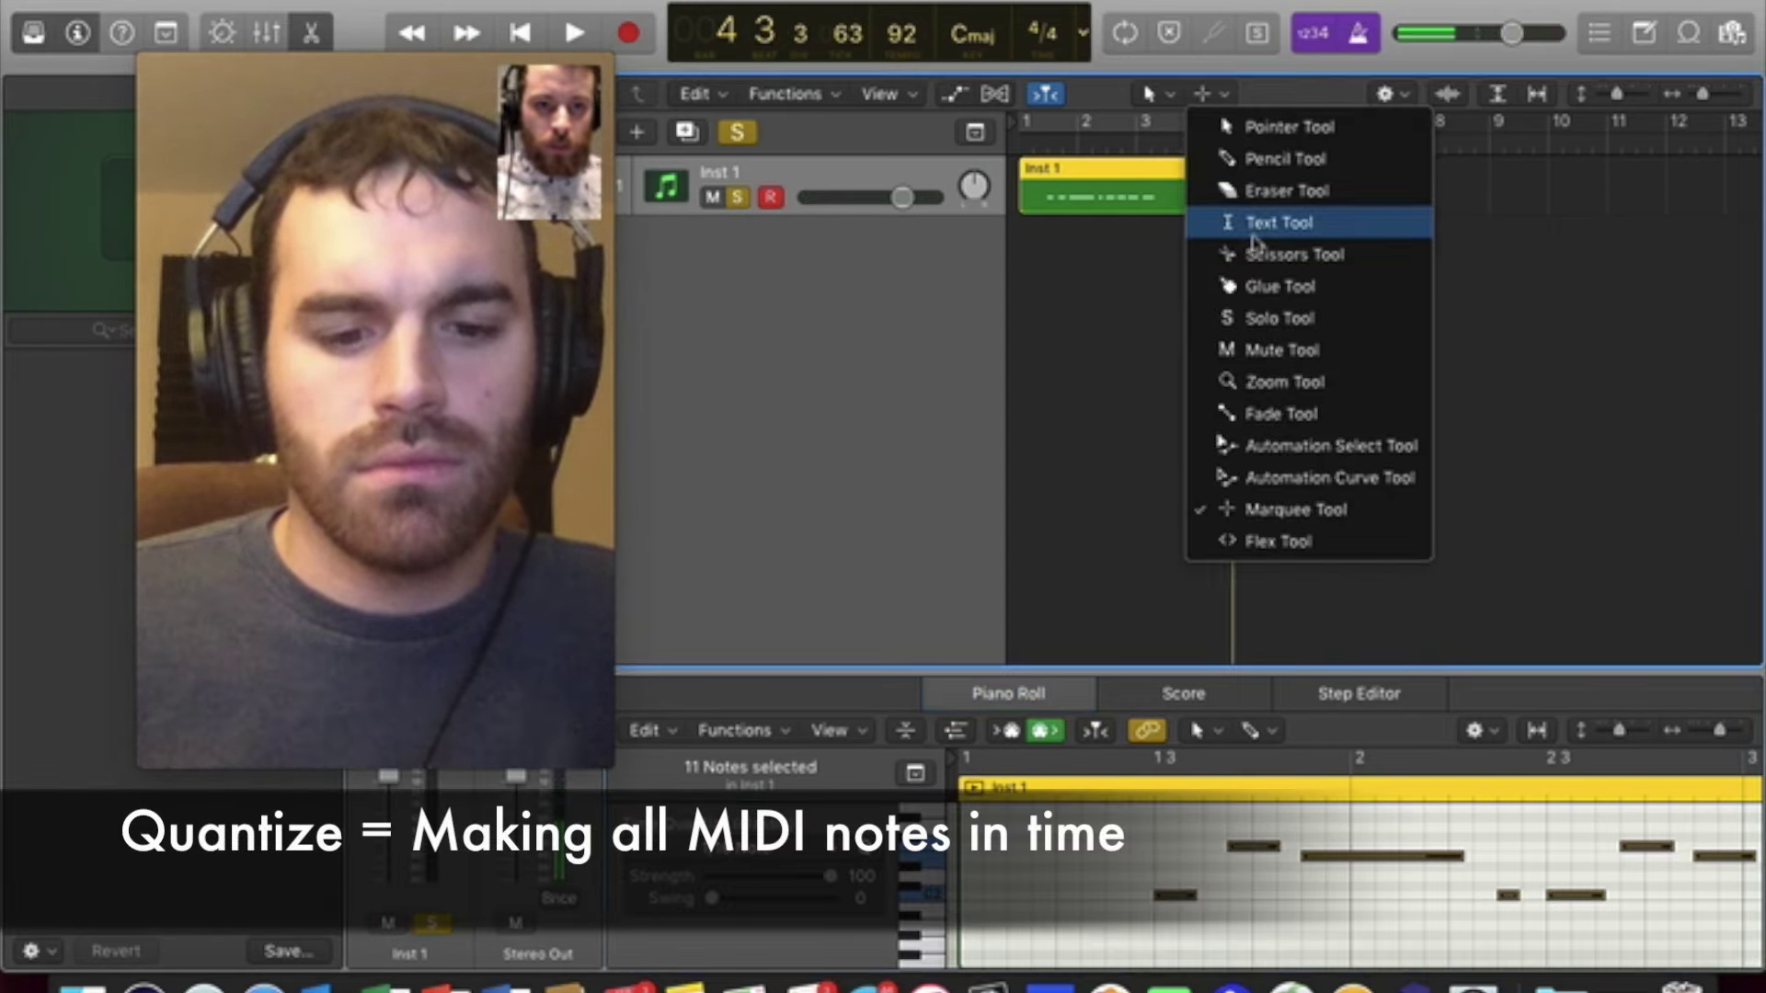
pyautogui.click(1291, 256)
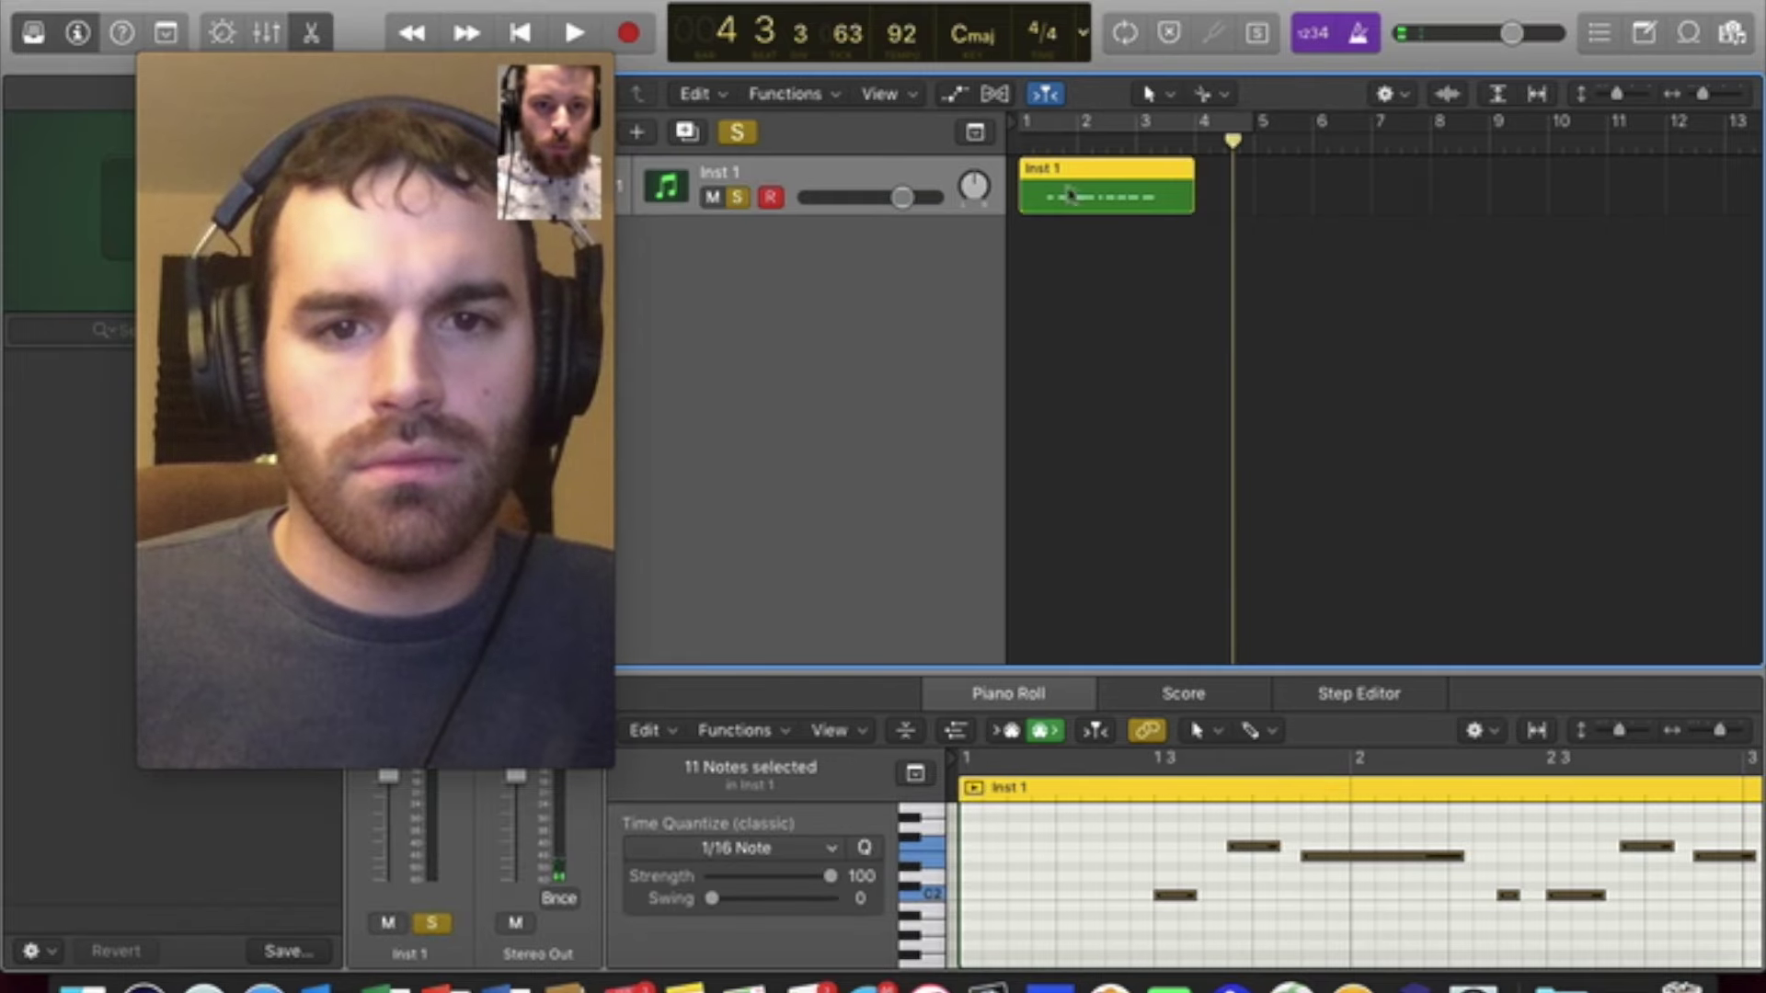
pyautogui.click(1046, 207)
pyautogui.moveTo(1131, 197); pyautogui.dragTo(1094, 200)
# - Turn on cycle mode, audition the trimmed region and shorten the cycle range to bars 1 to 3
pyautogui.press('c')
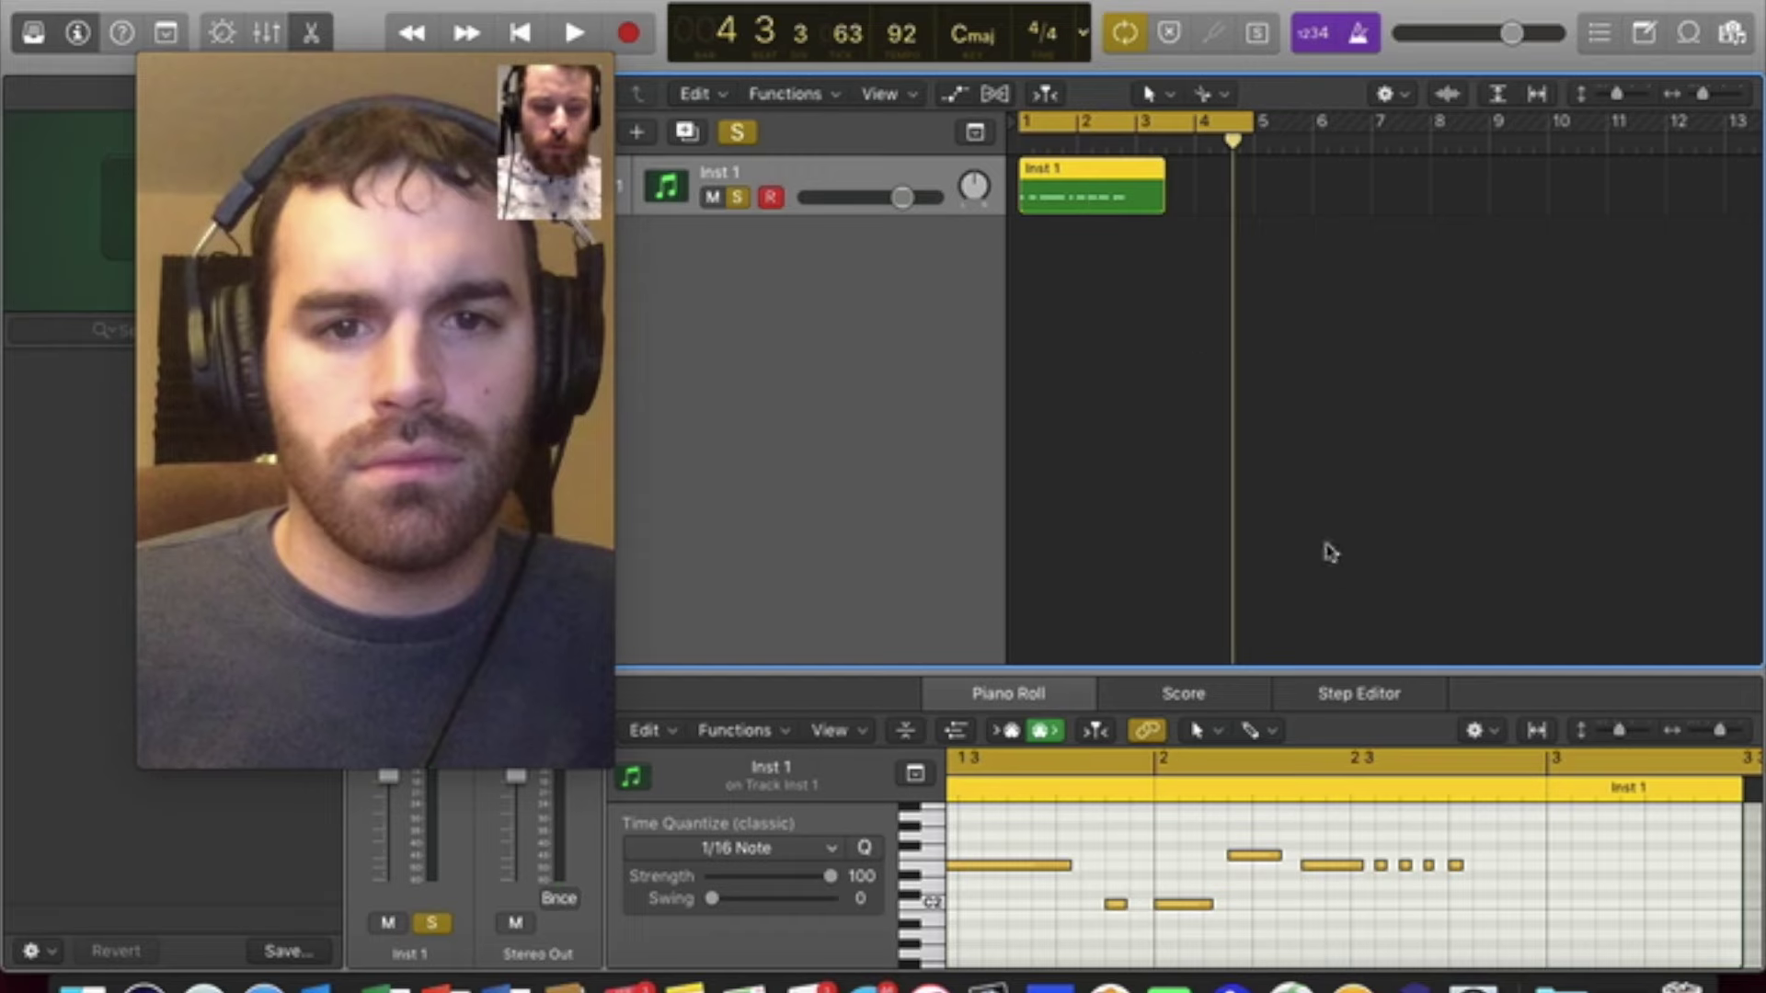
pyautogui.press('space')
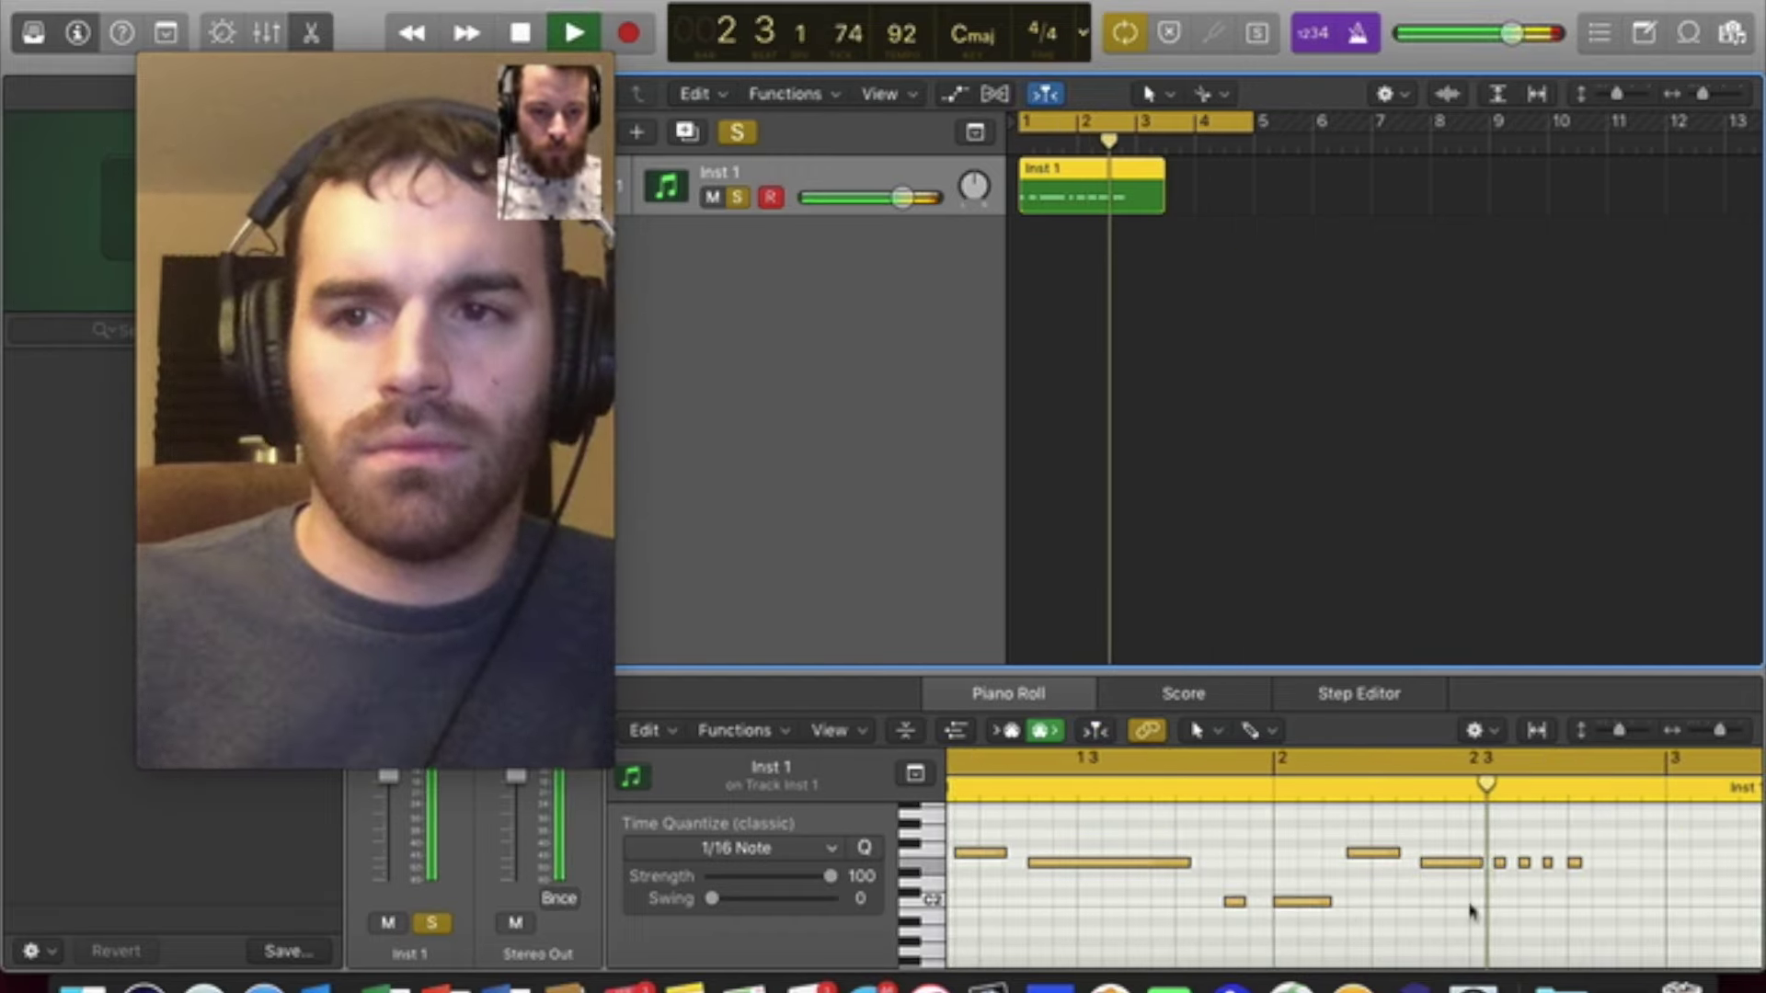
pyautogui.press('space')
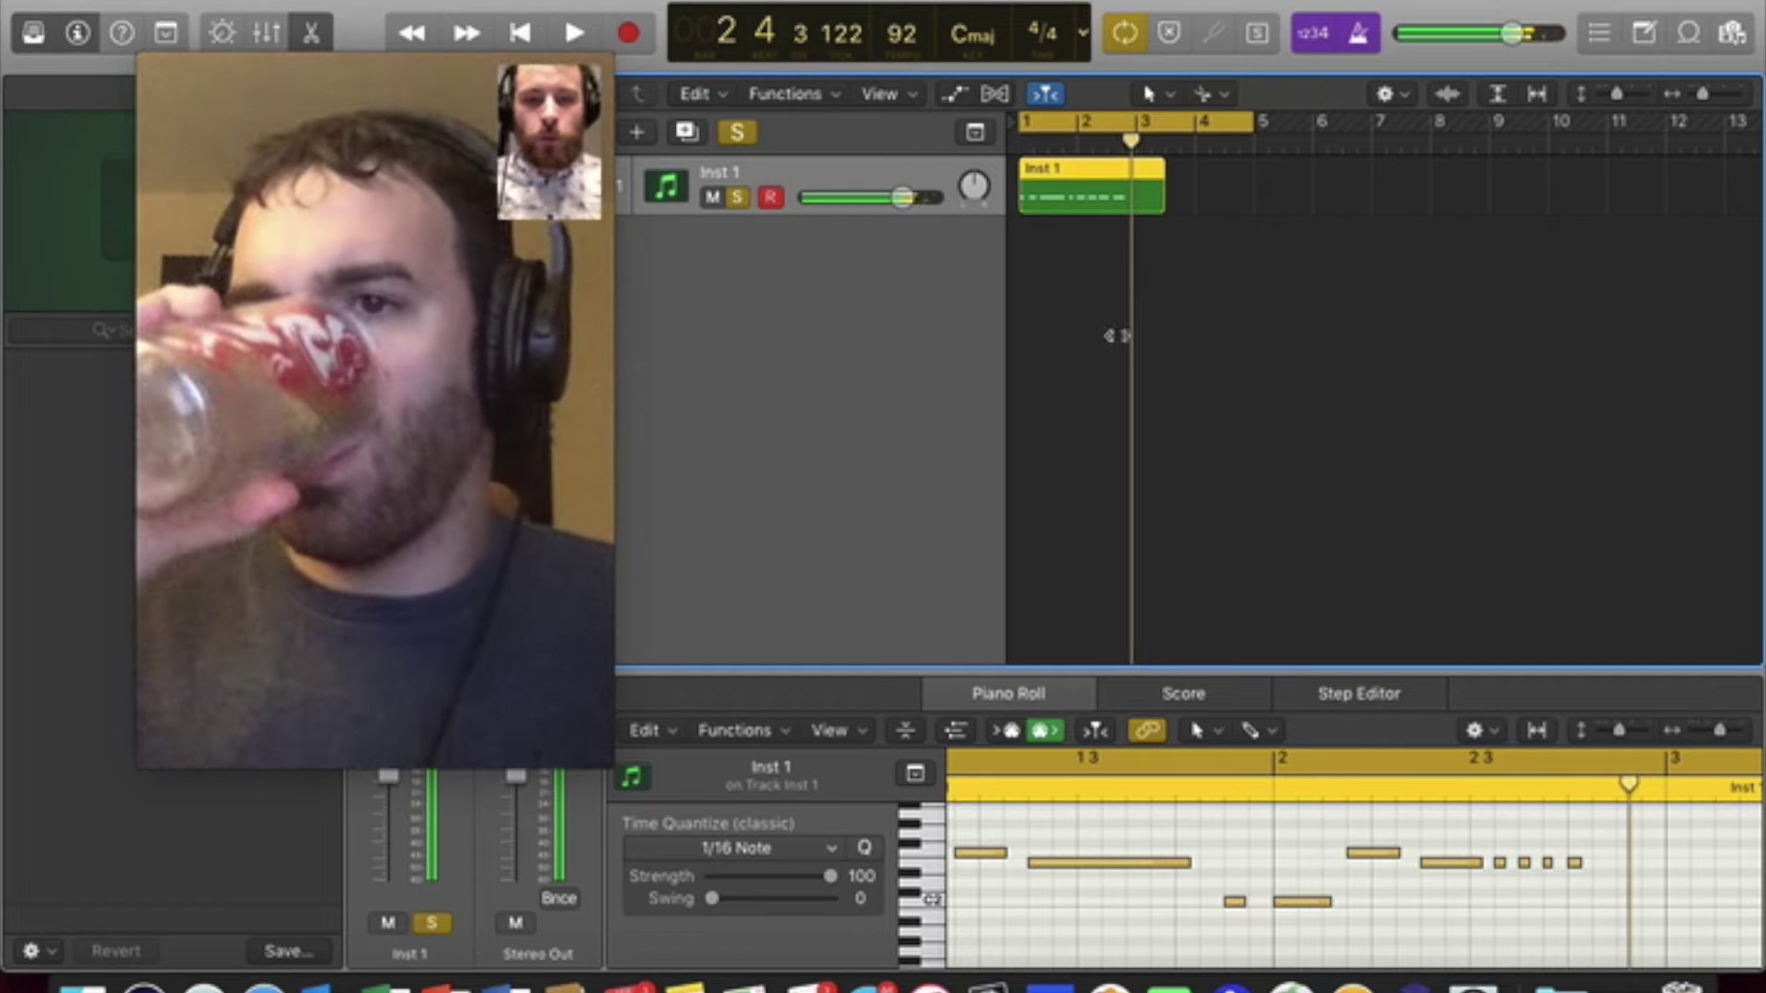
pyautogui.click(1251, 290)
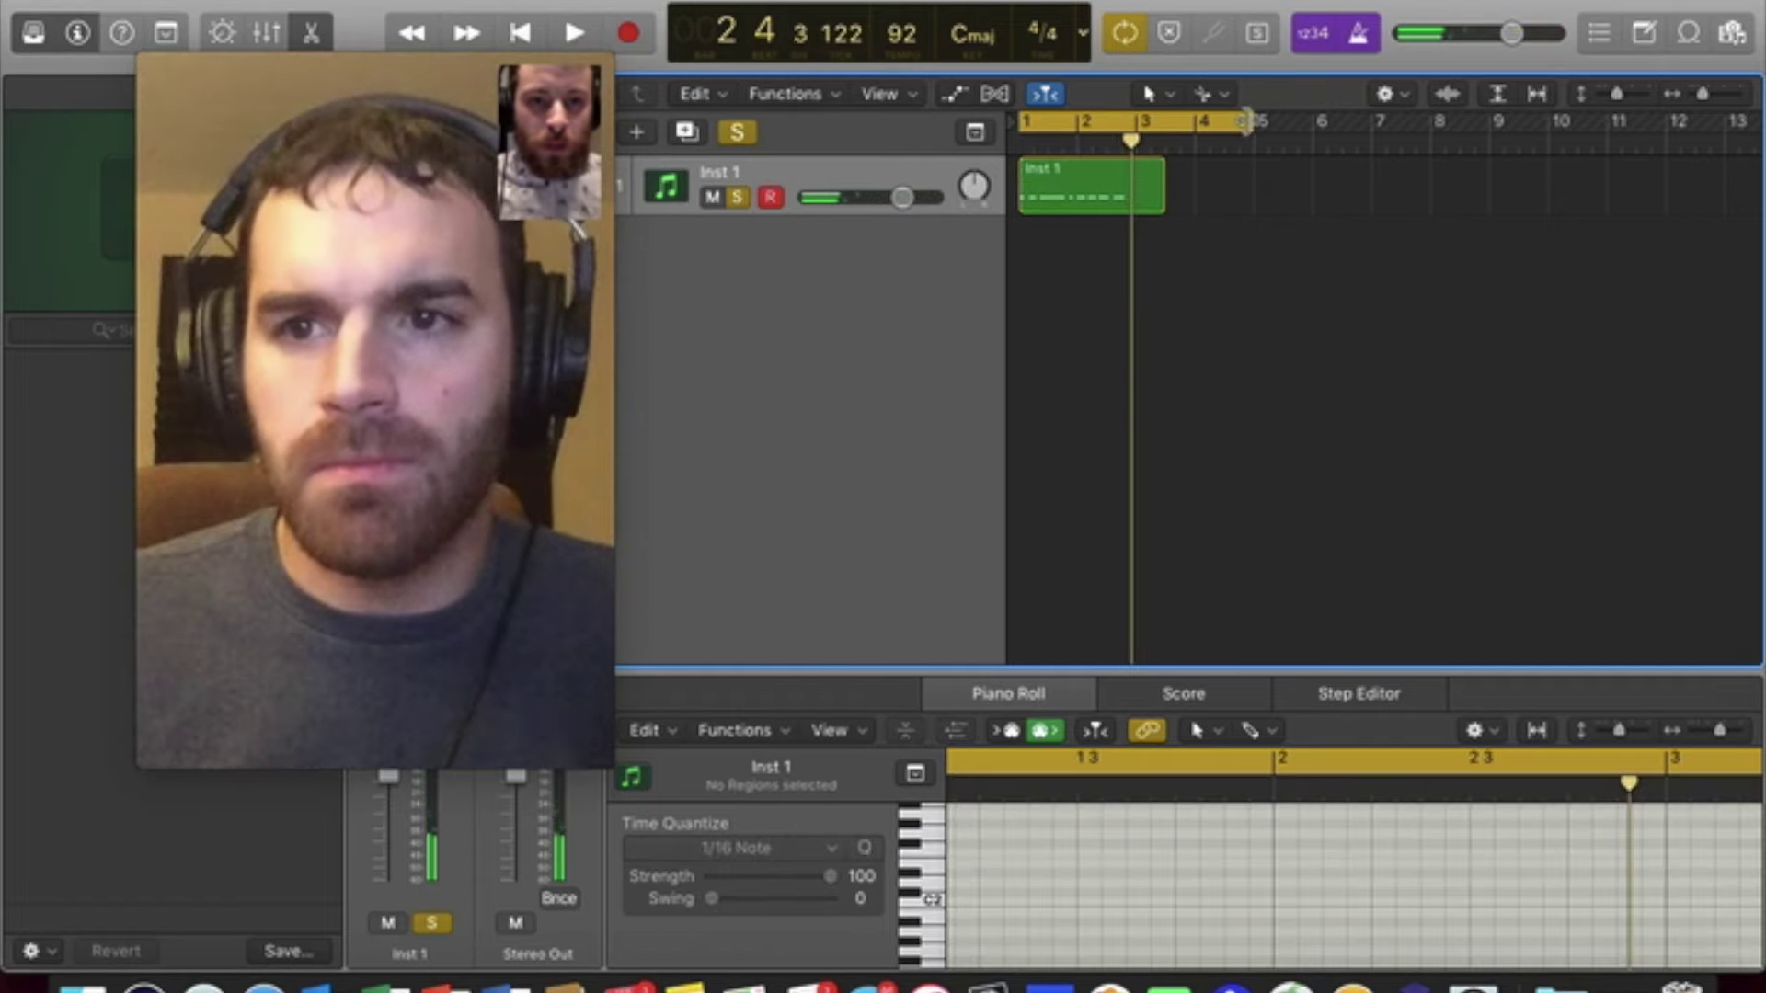
pyautogui.moveTo(1246, 121); pyautogui.dragTo(1138, 120)
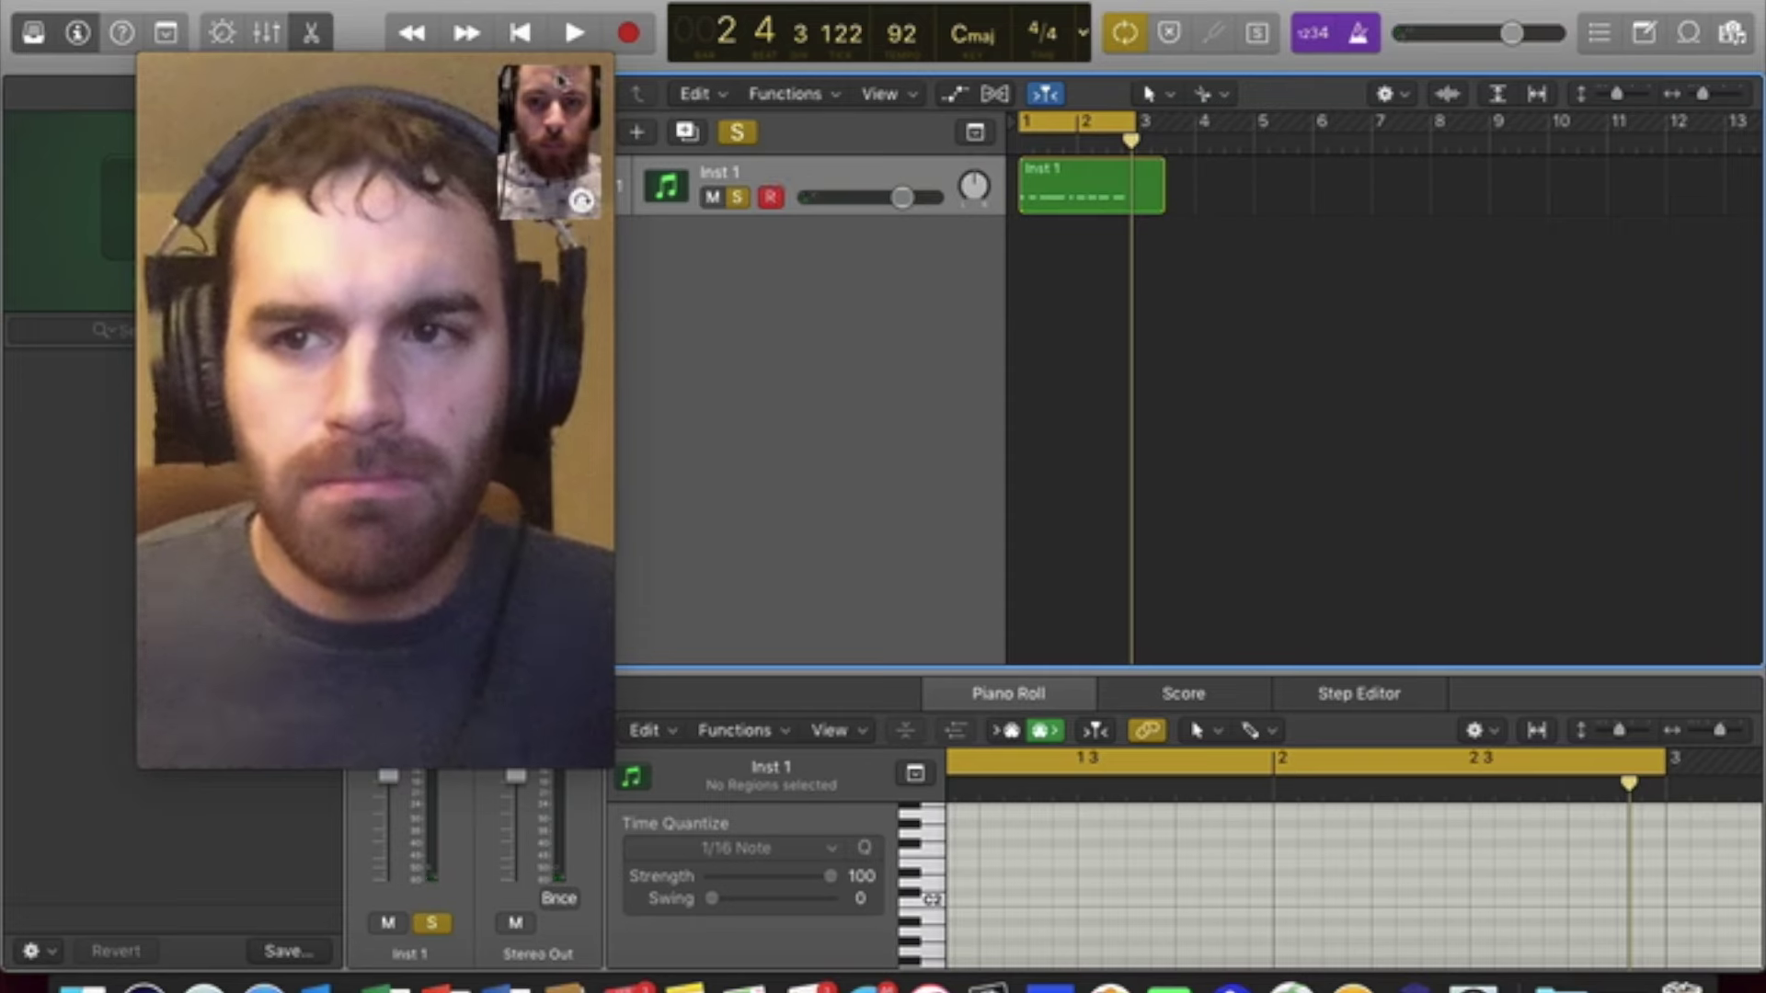
pyautogui.moveTo(562, 74); pyautogui.dragTo(1132, 11)
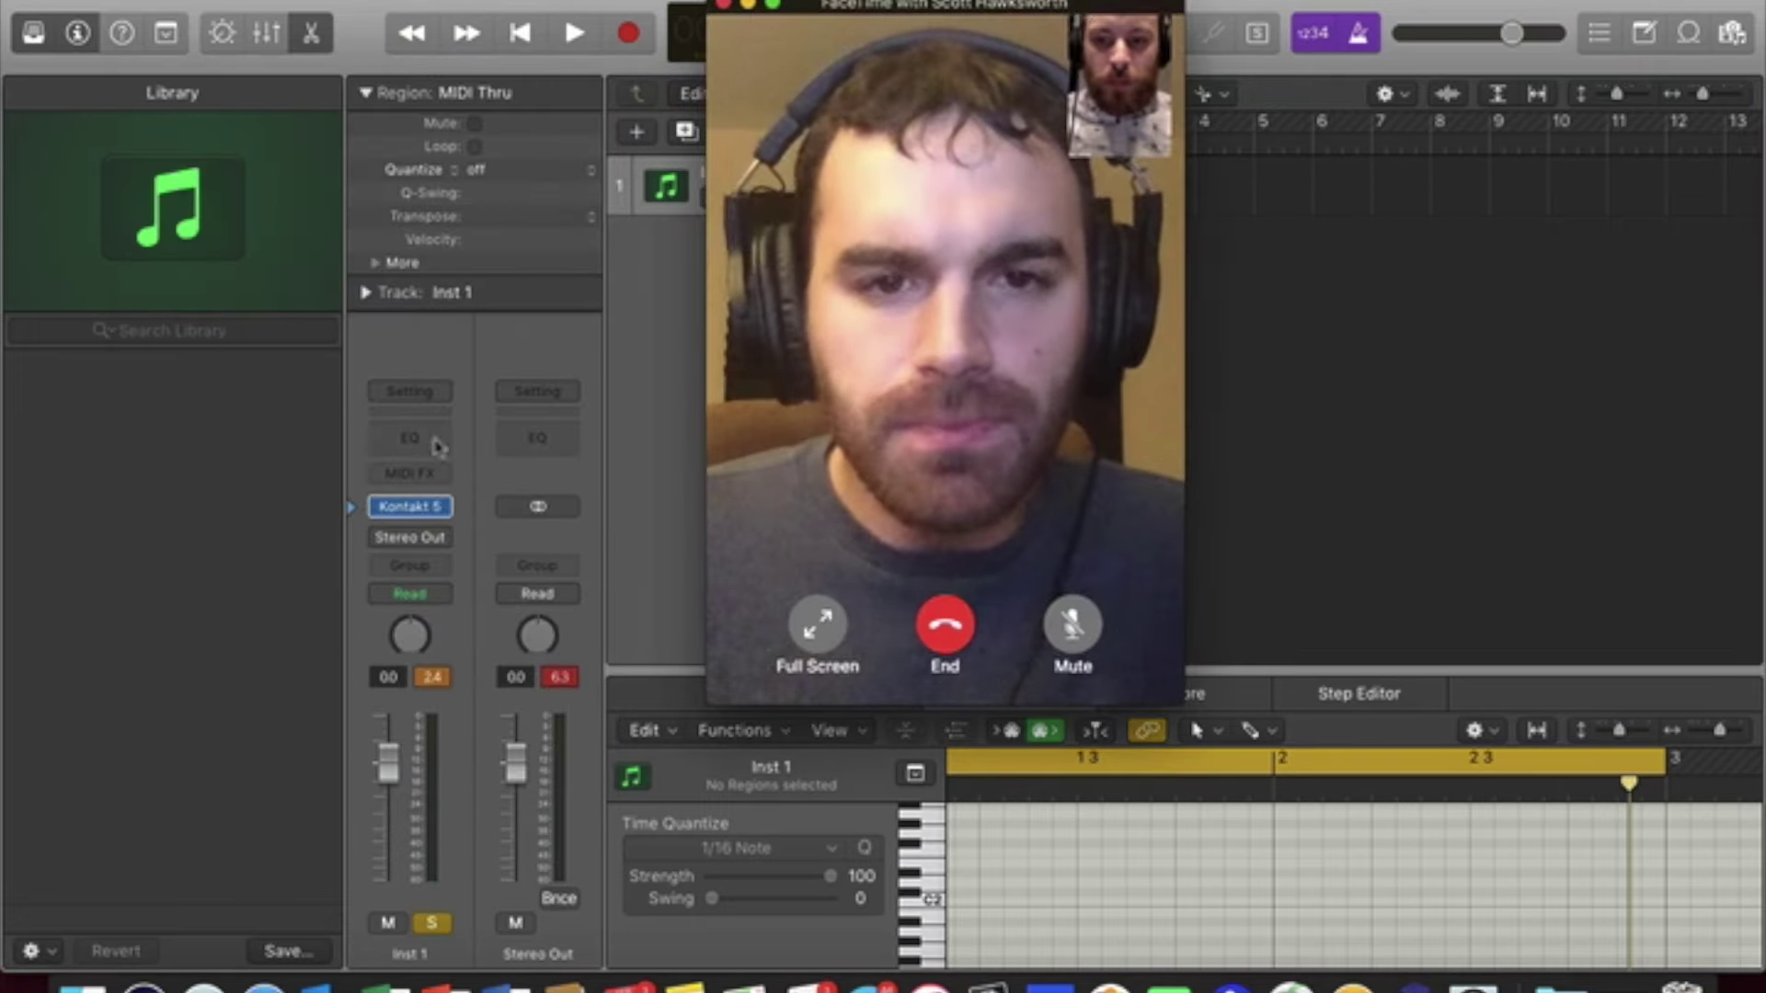
# - Open Exhale on the Inst 1 track, audition successive slice presets up to 028. Captain JT, stop playback and close the plugin window
pyautogui.click(411, 508)
pyautogui.moveTo(1371, 78); pyautogui.dragTo(670, 138)
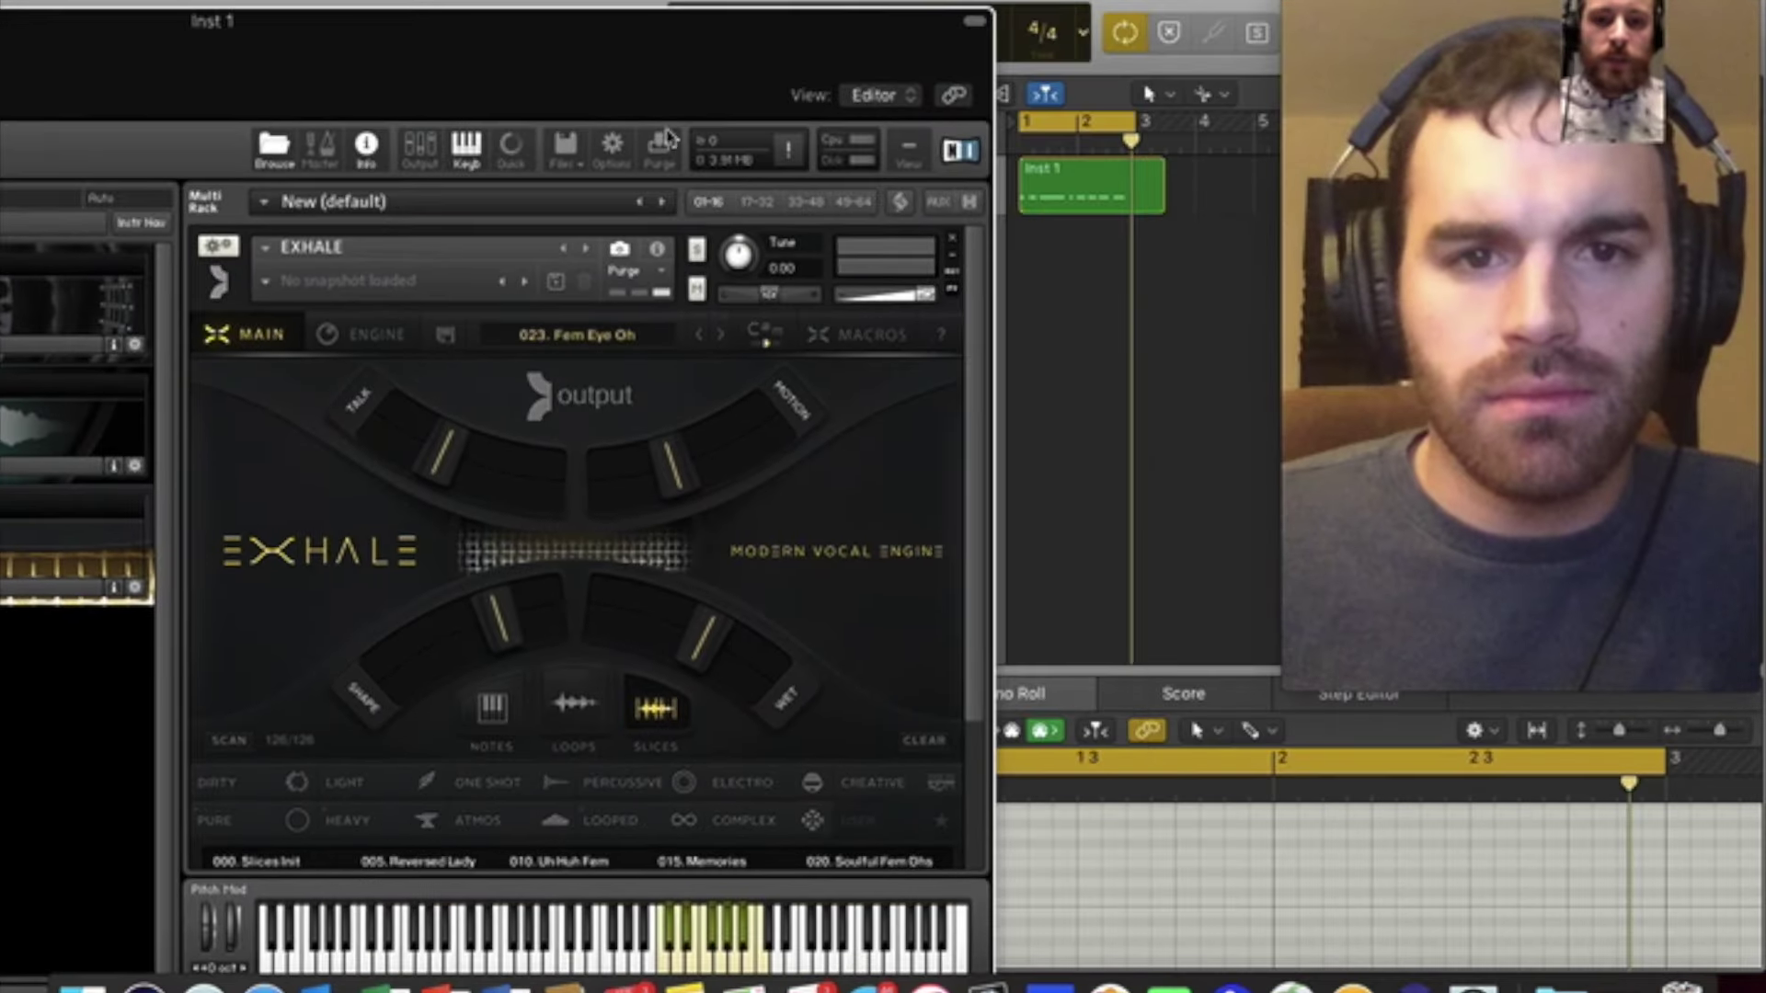
pyautogui.click(723, 336)
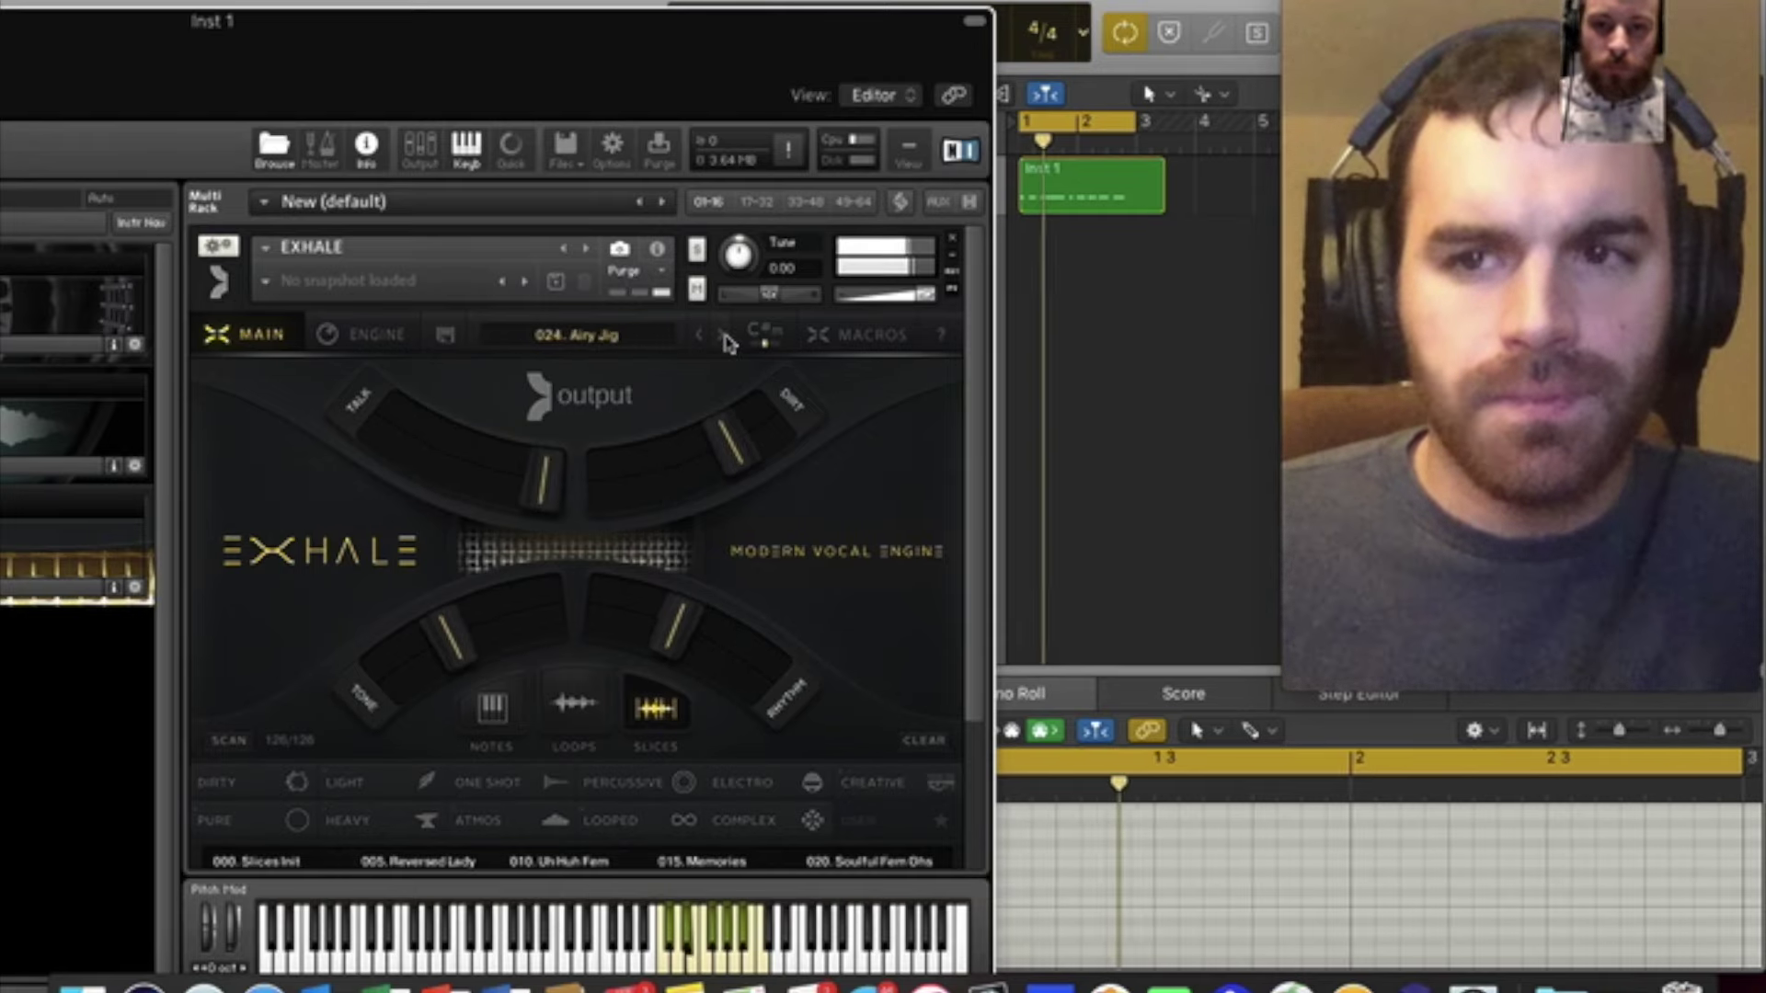
pyautogui.click(721, 339)
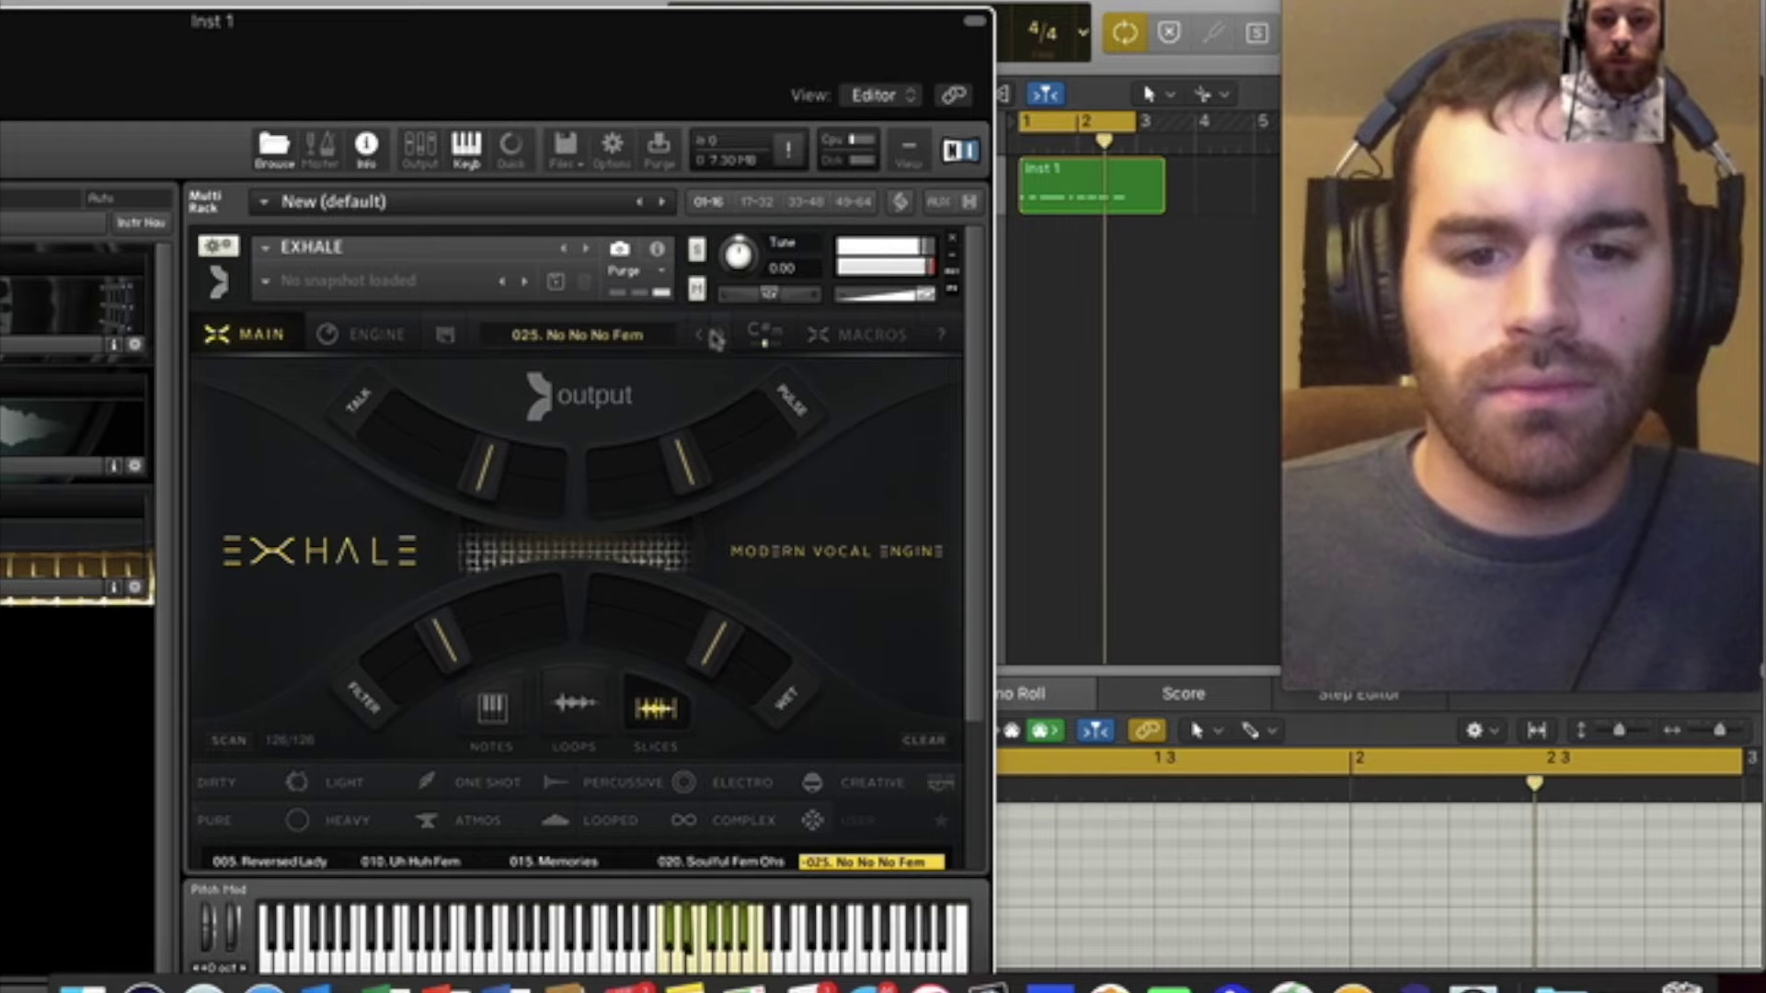
pyautogui.click(721, 338)
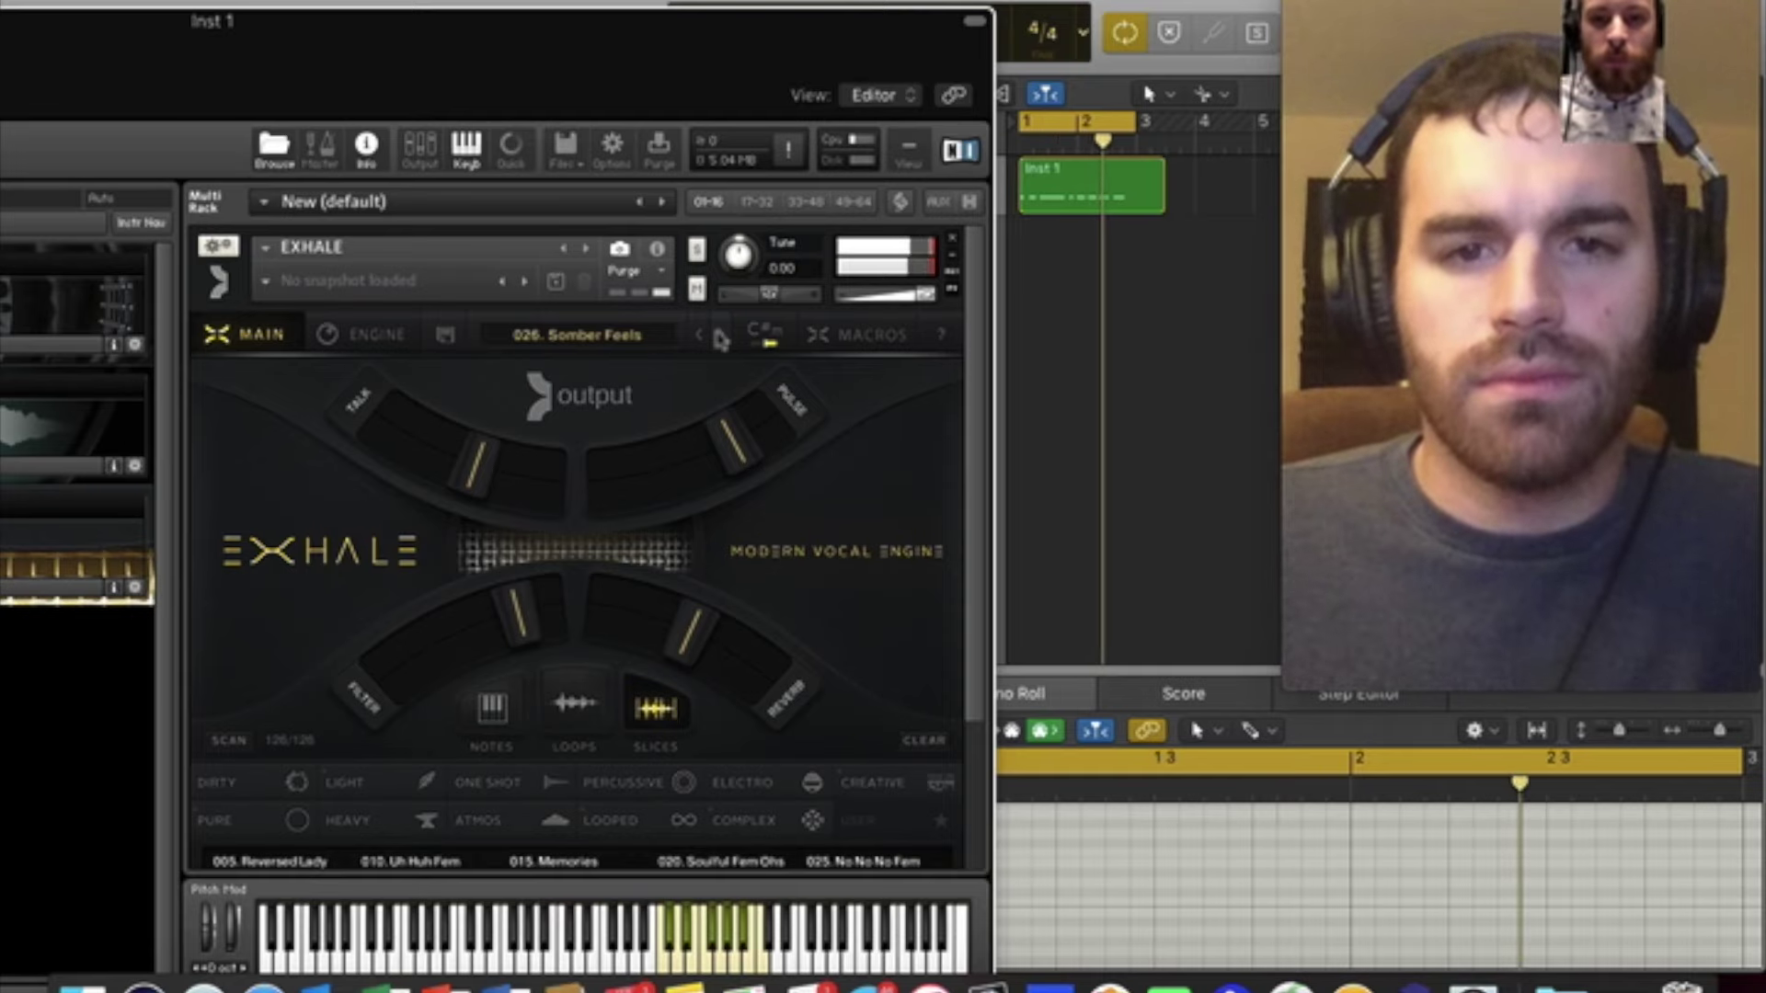
pyautogui.click(720, 338)
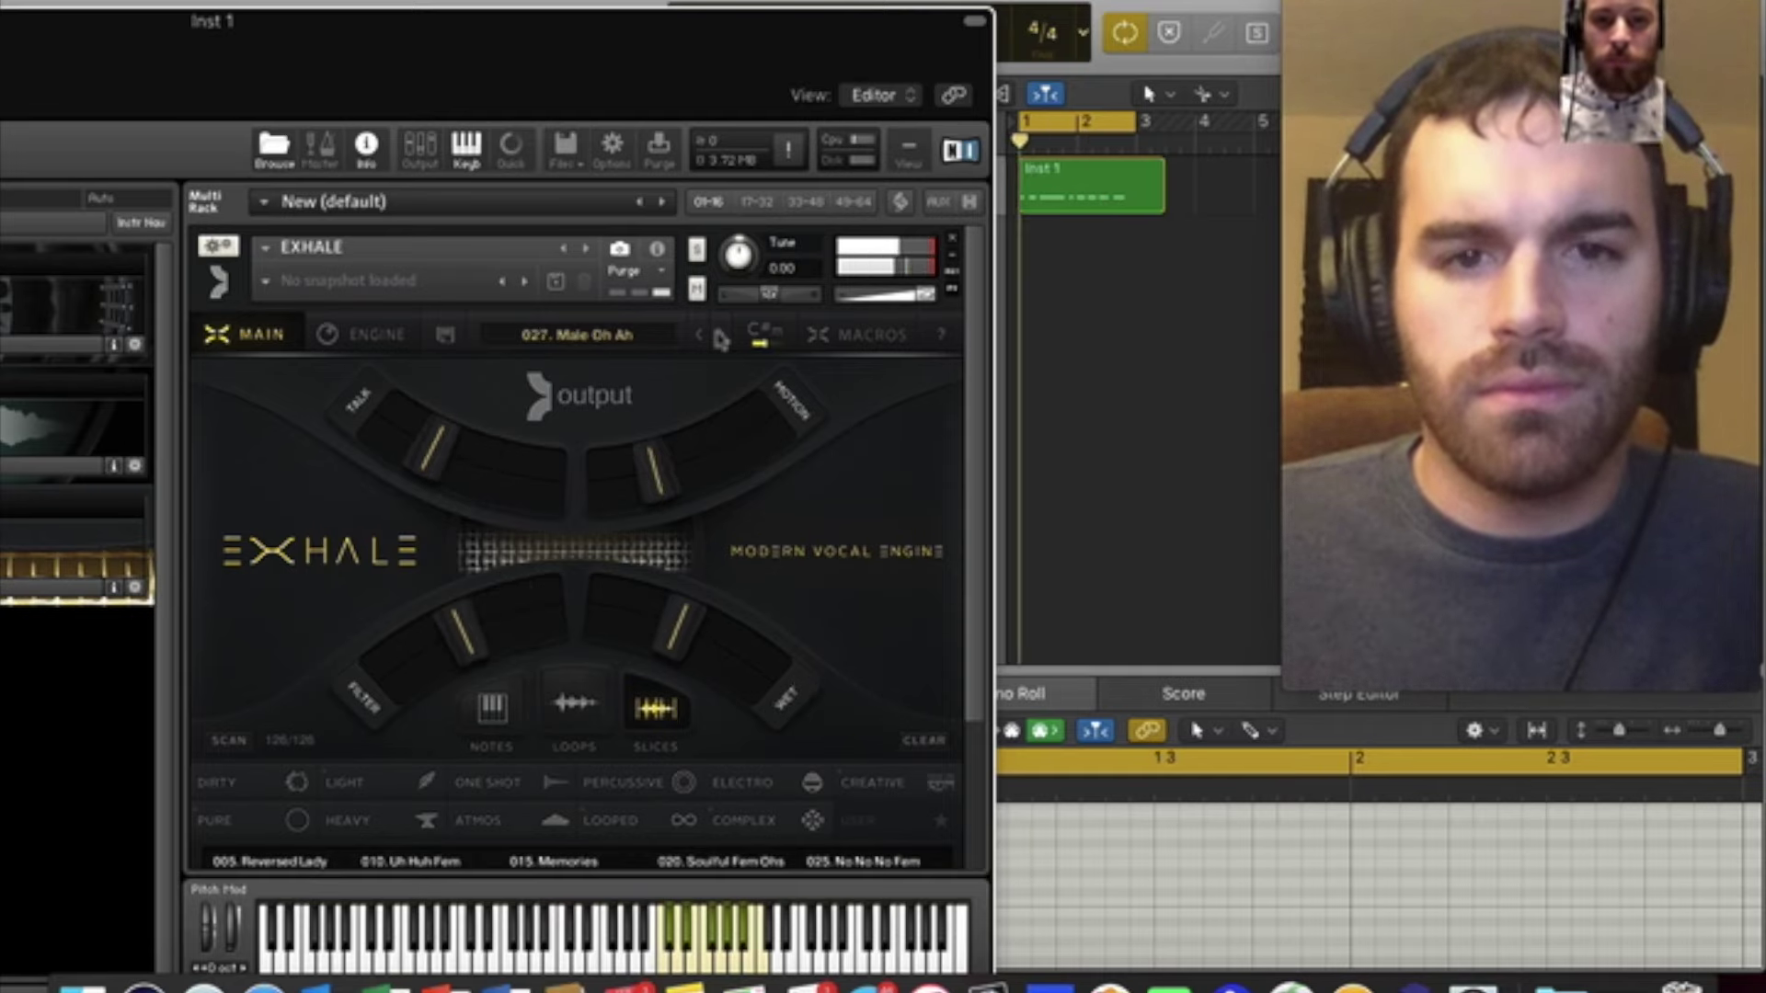
pyautogui.click(720, 338)
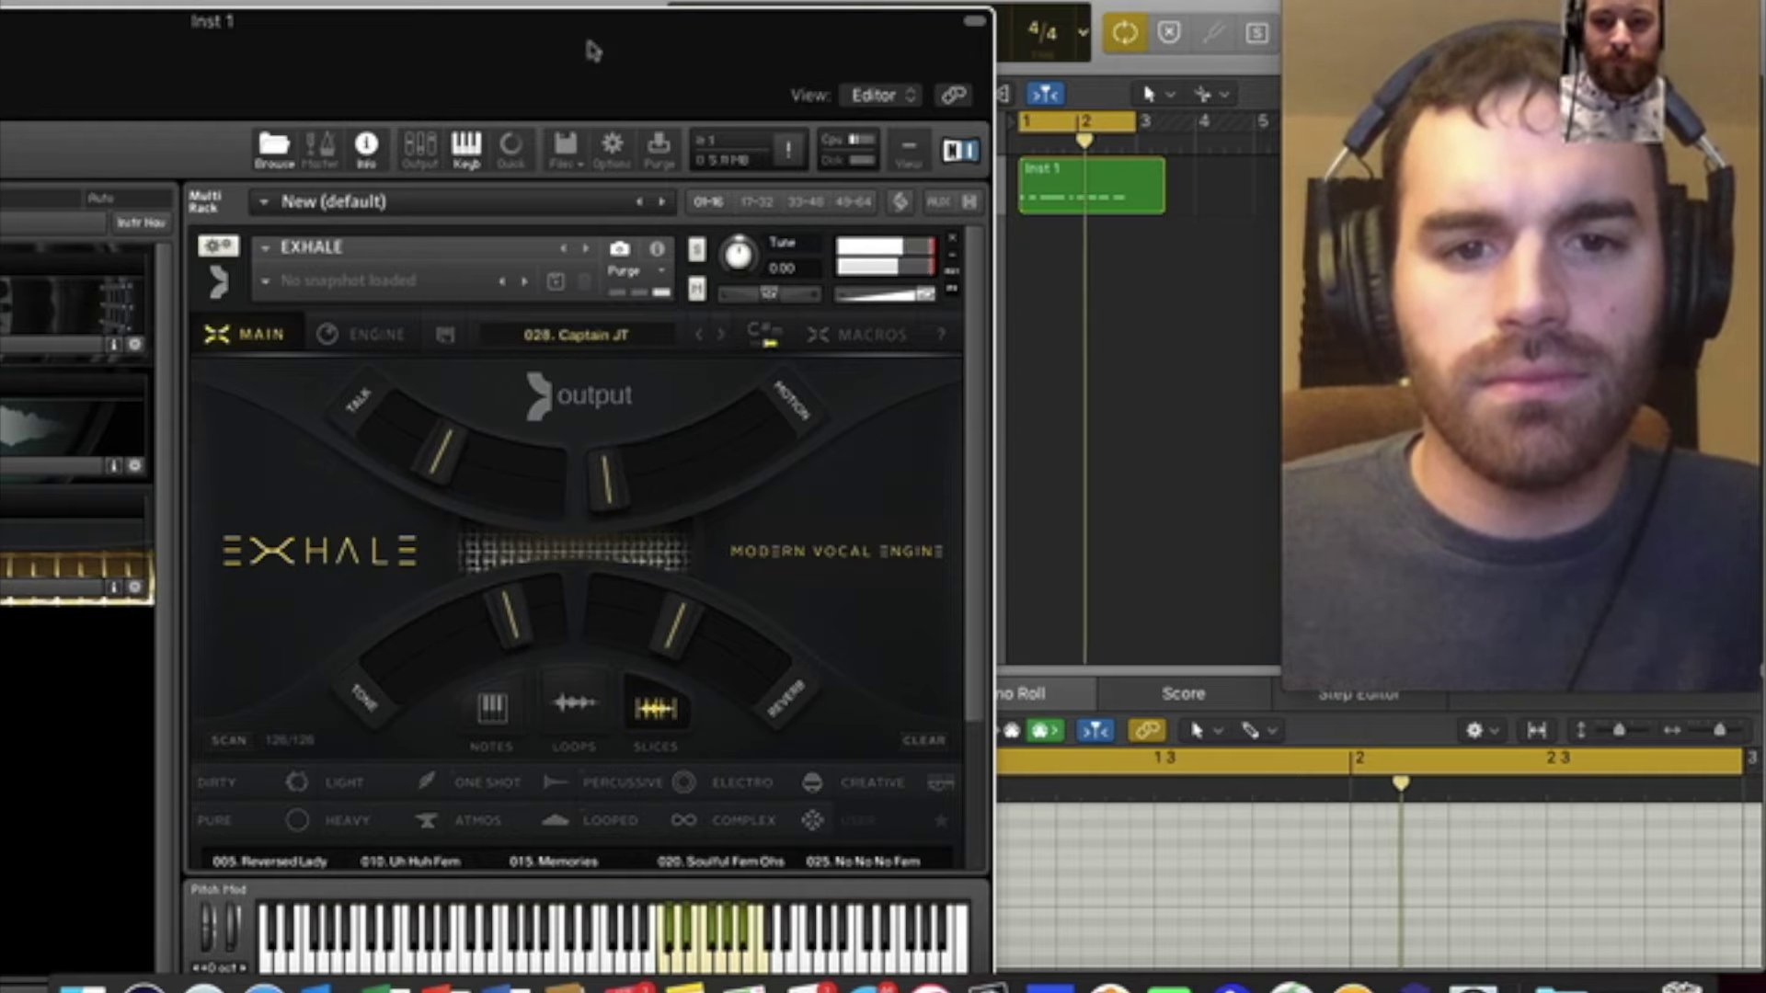
pyautogui.moveTo(589, 46); pyautogui.dragTo(905, 73)
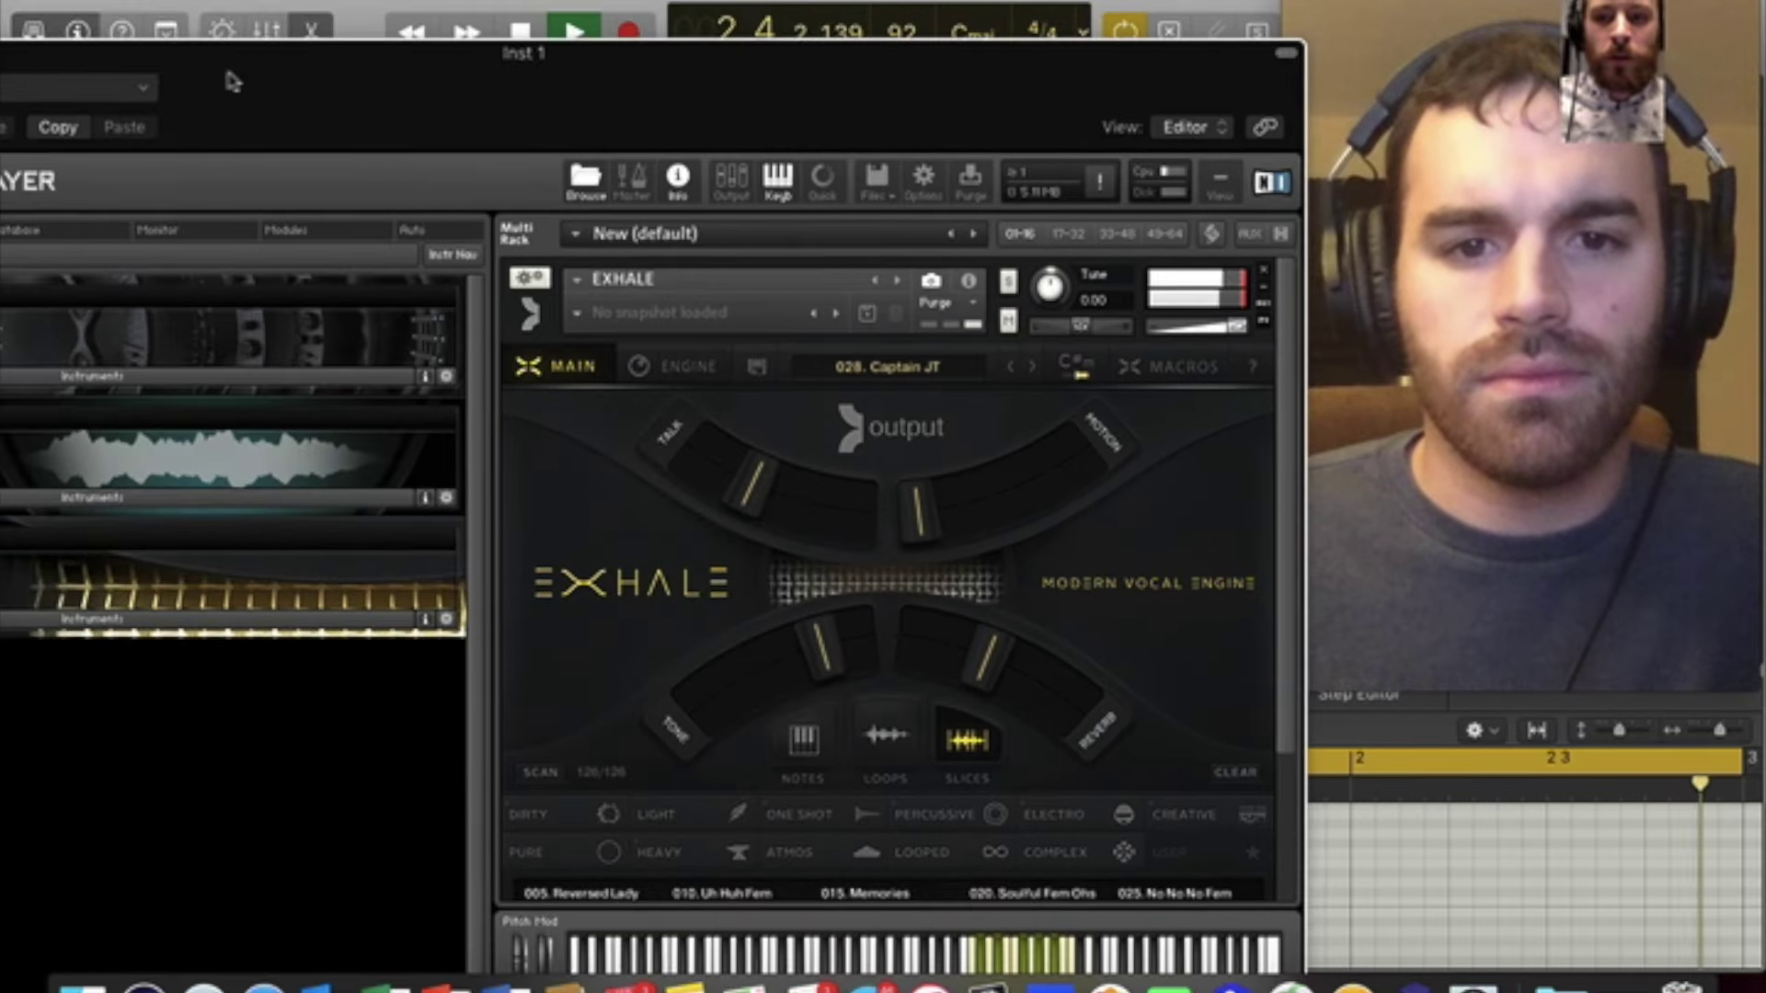
pyautogui.press('space')
pyautogui.moveTo(219, 73); pyautogui.dragTo(307, 117)
pyautogui.moveTo(35, 105); pyautogui.dragTo(230, 105)
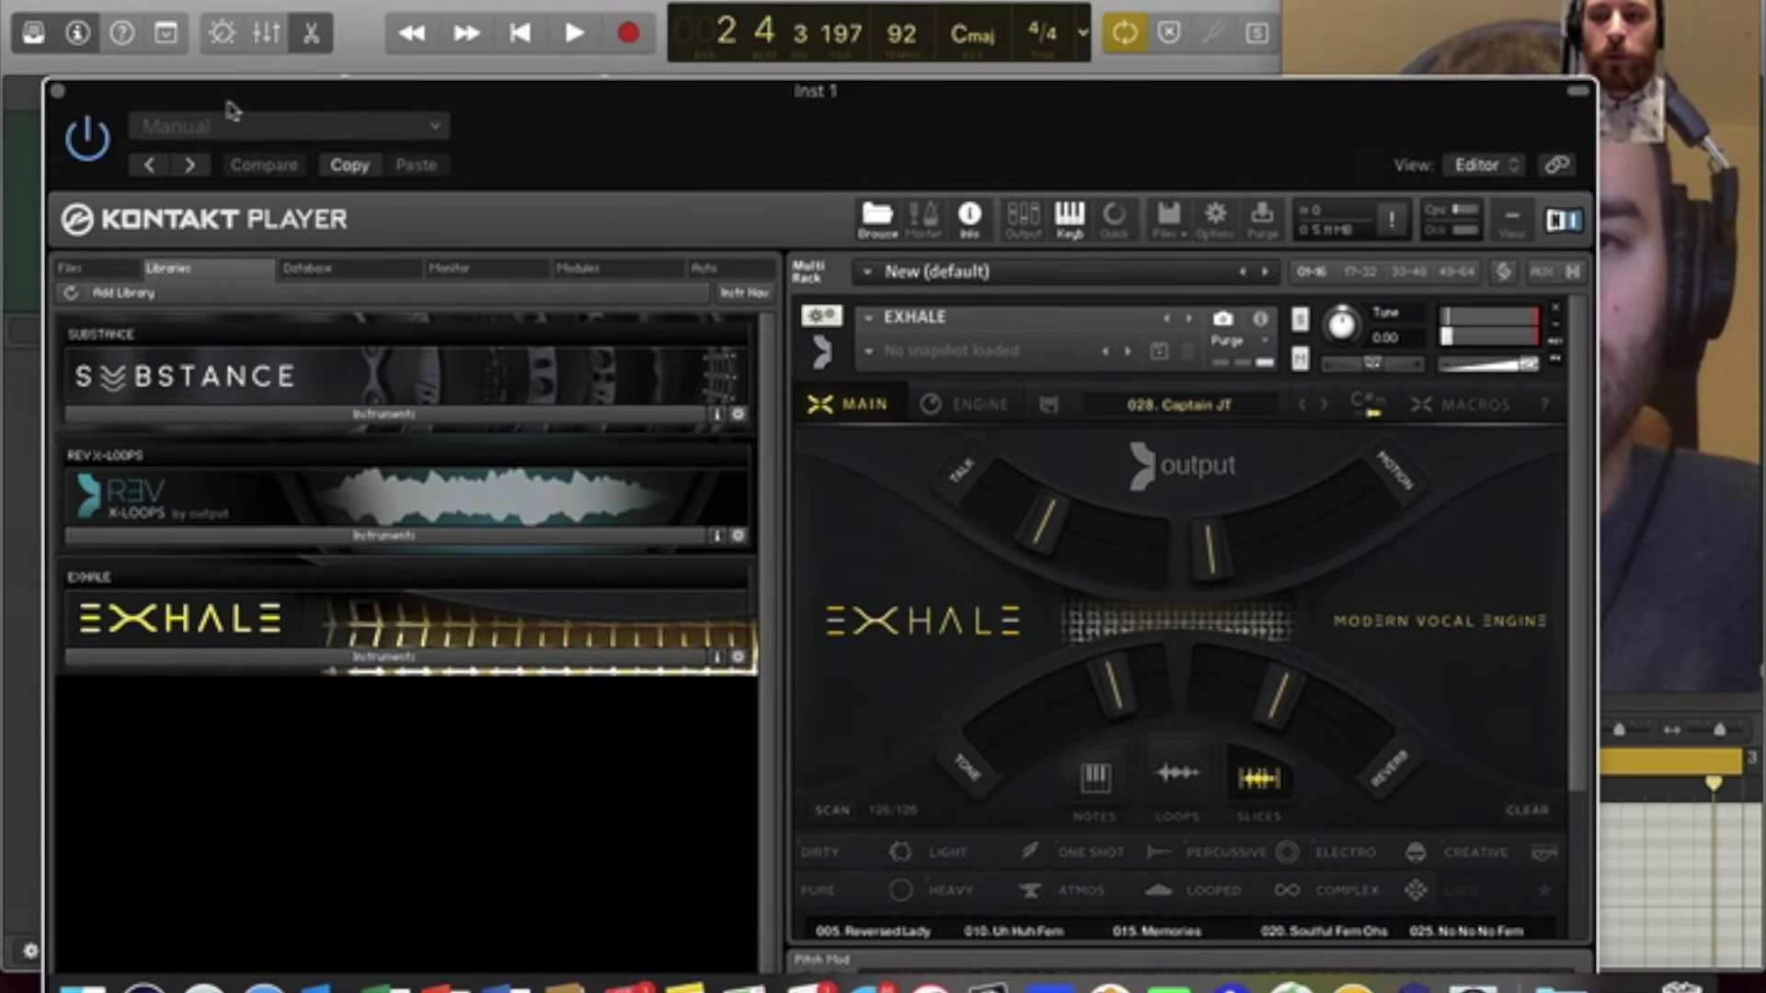
pyautogui.click(57, 94)
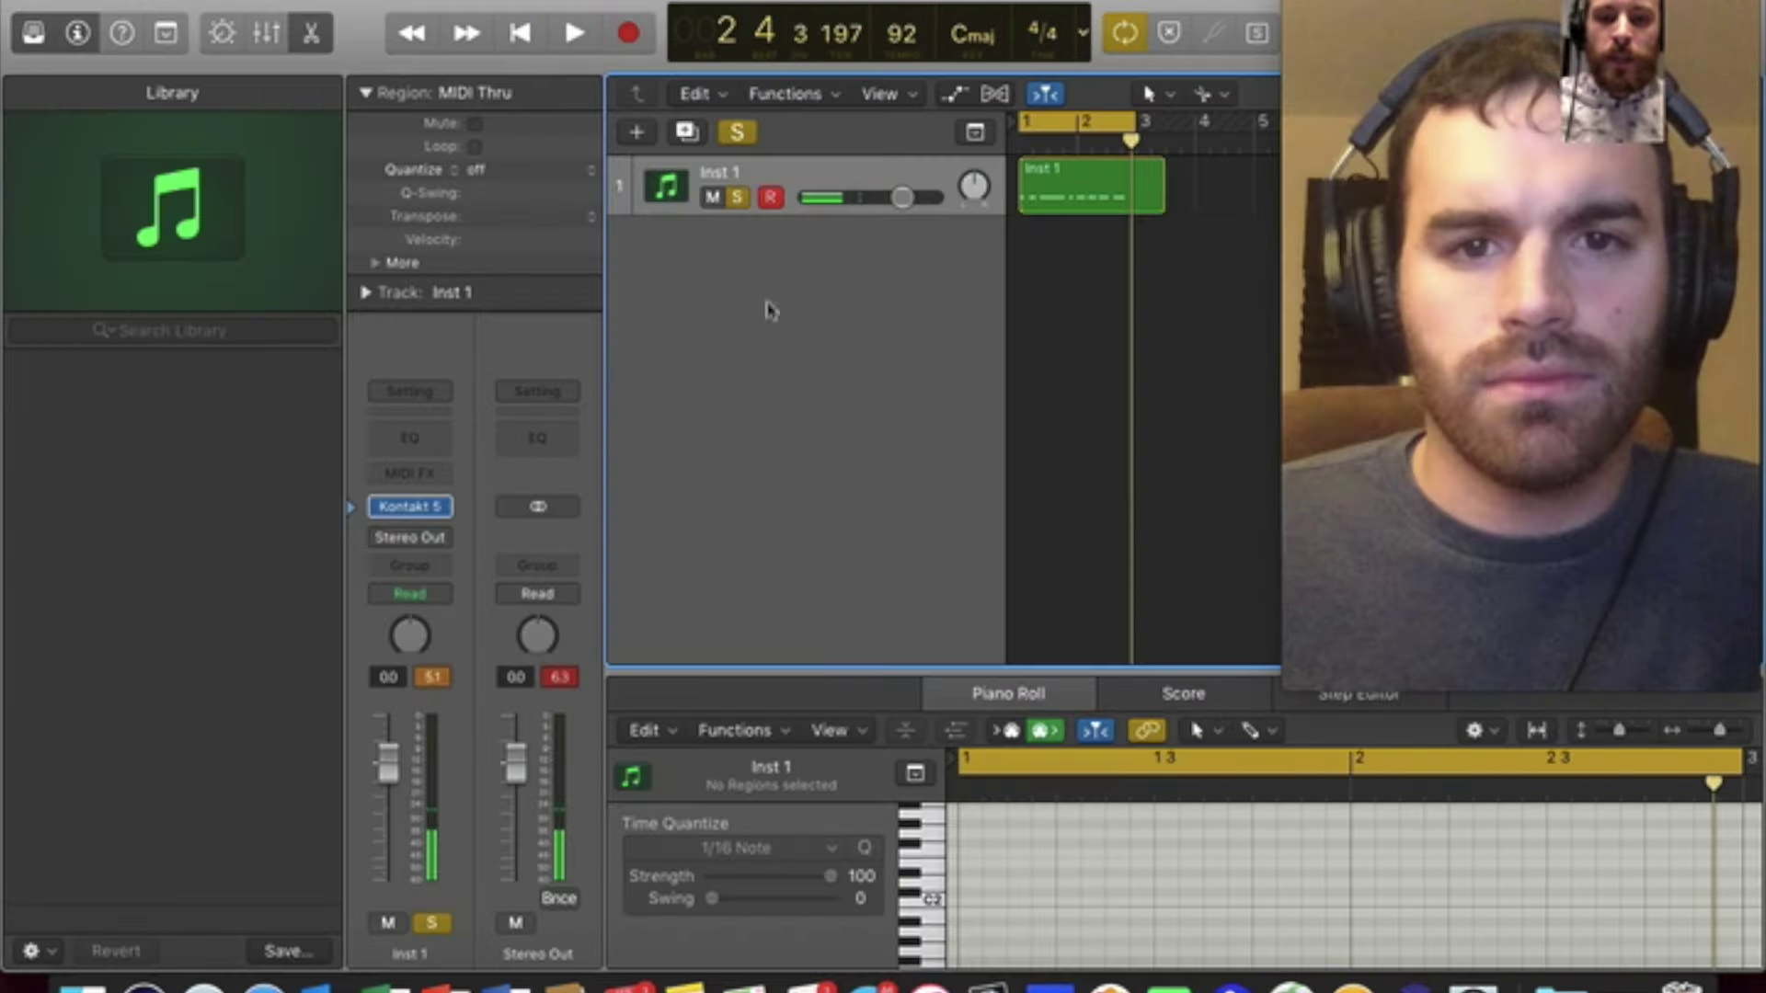
# - Create a second software instrument track with Kontakt 5 and load EXHALE.nki from the Exhale library
pyautogui.click(642, 137)
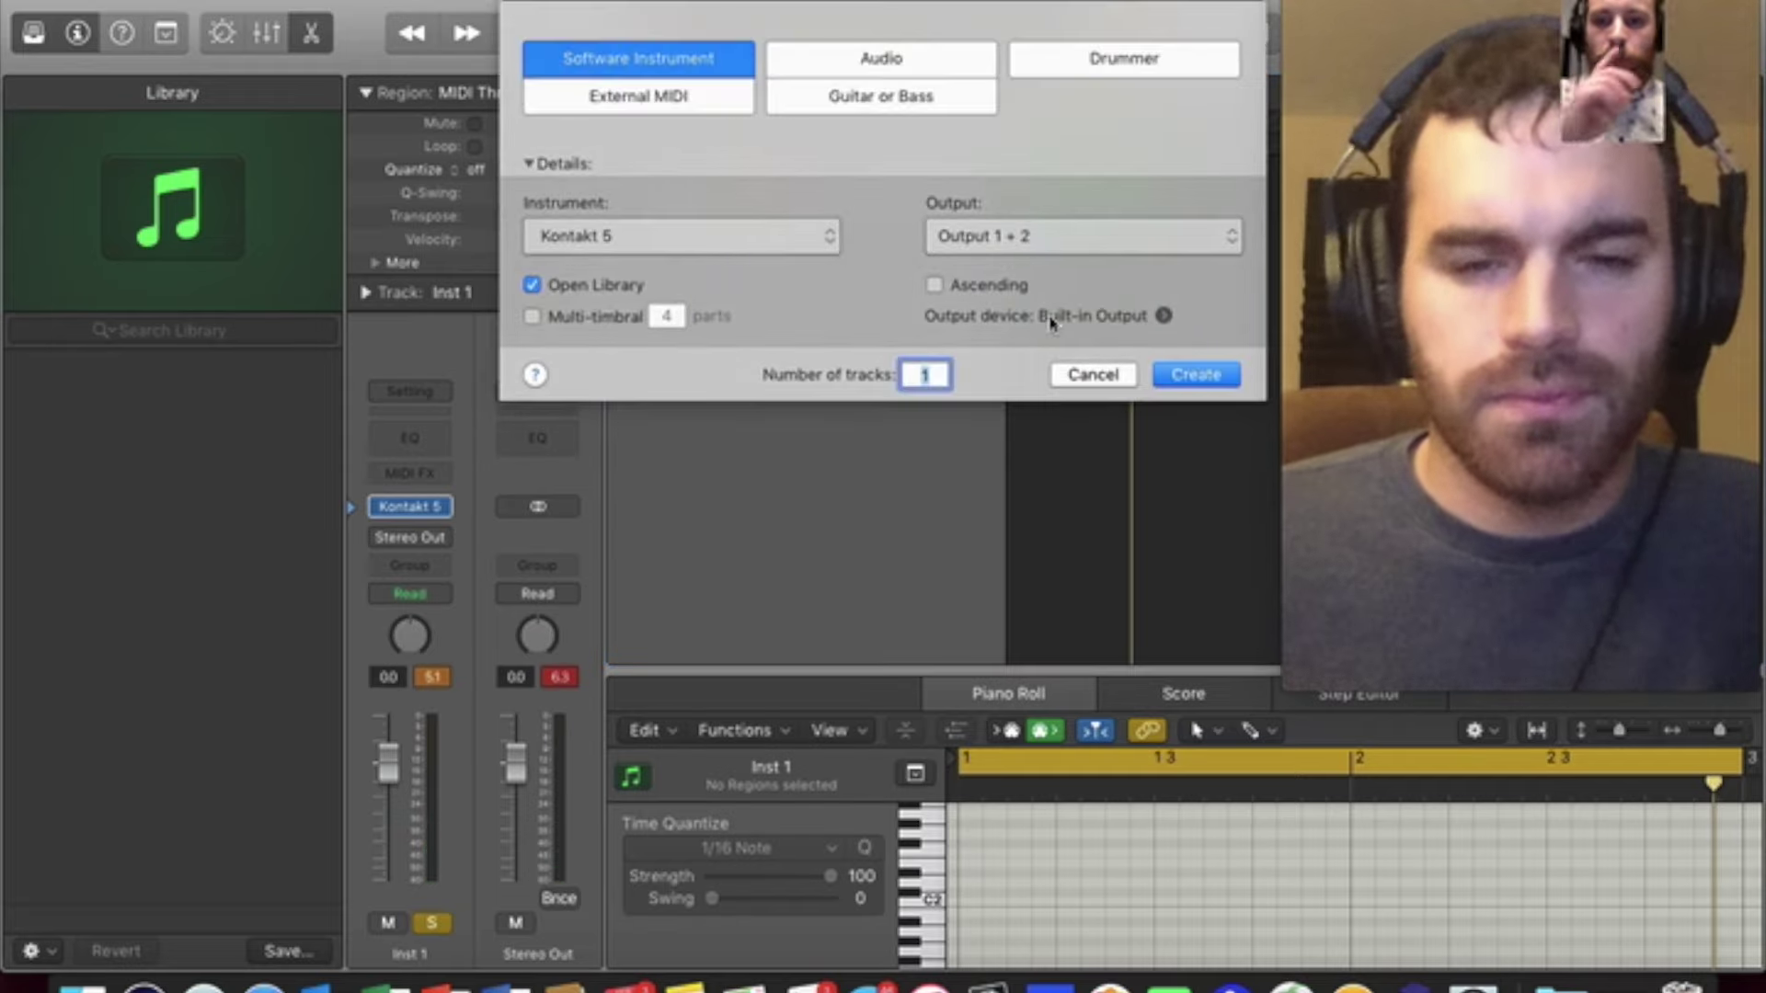
pyautogui.click(1184, 372)
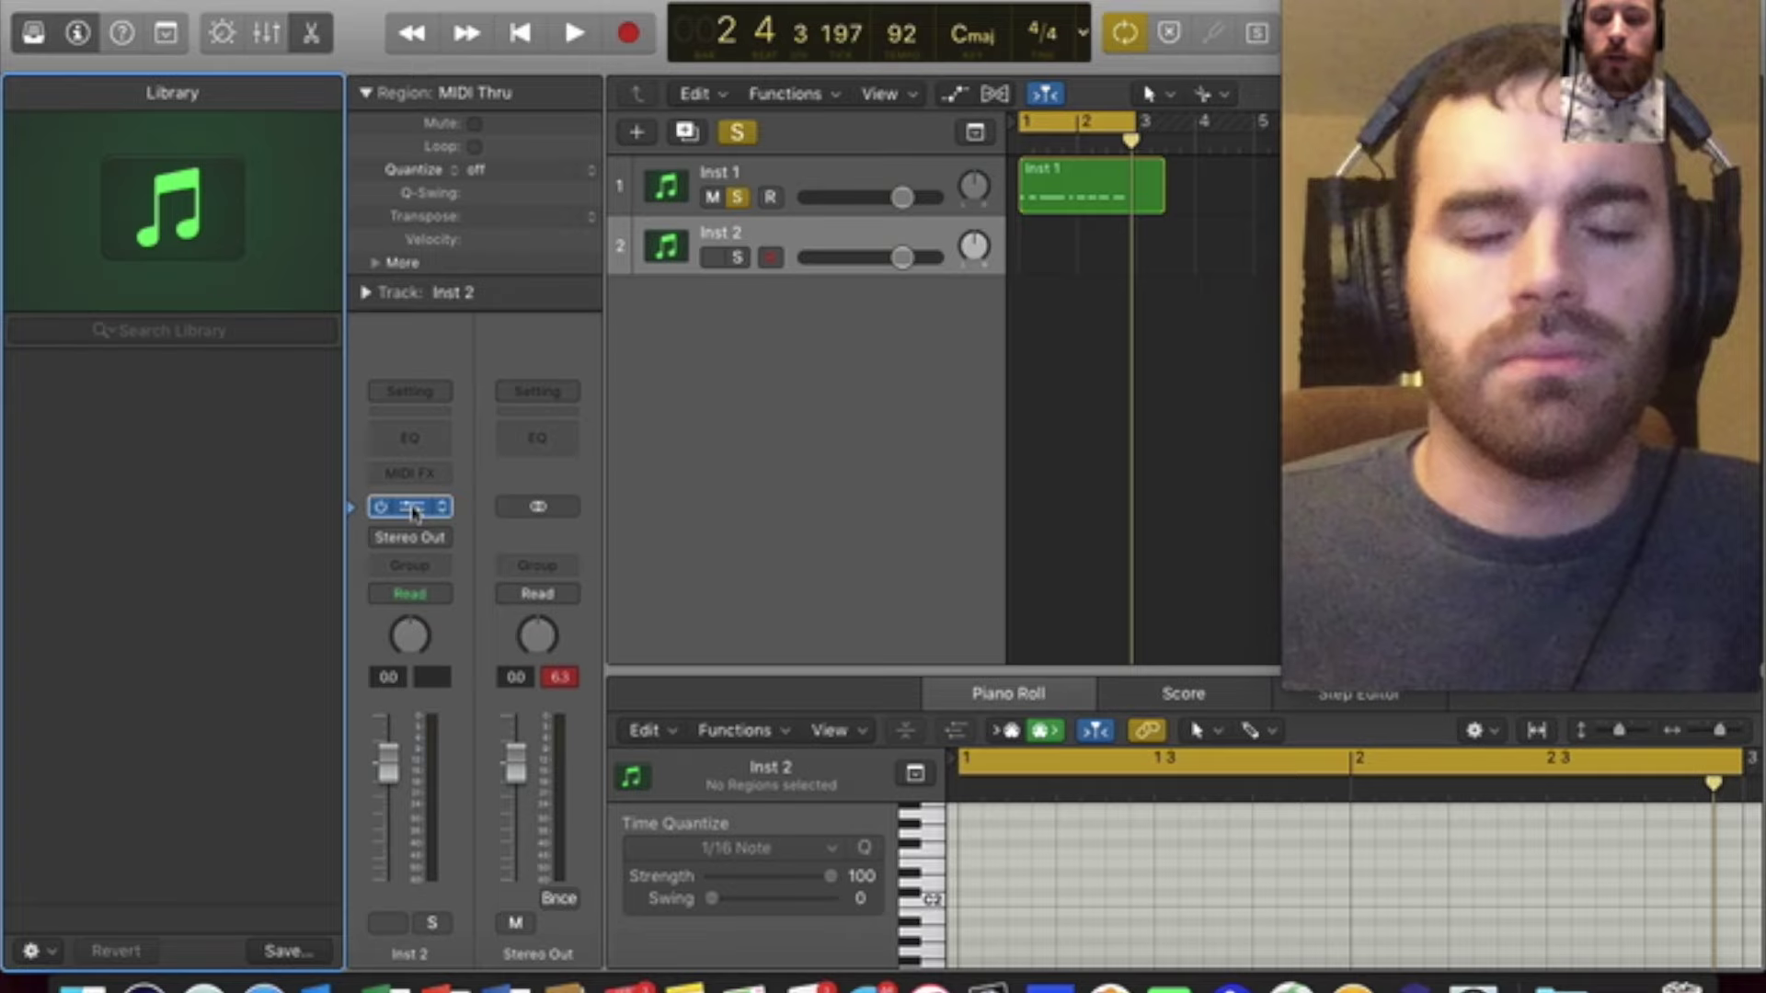
pyautogui.click(414, 508)
pyautogui.click(405, 613)
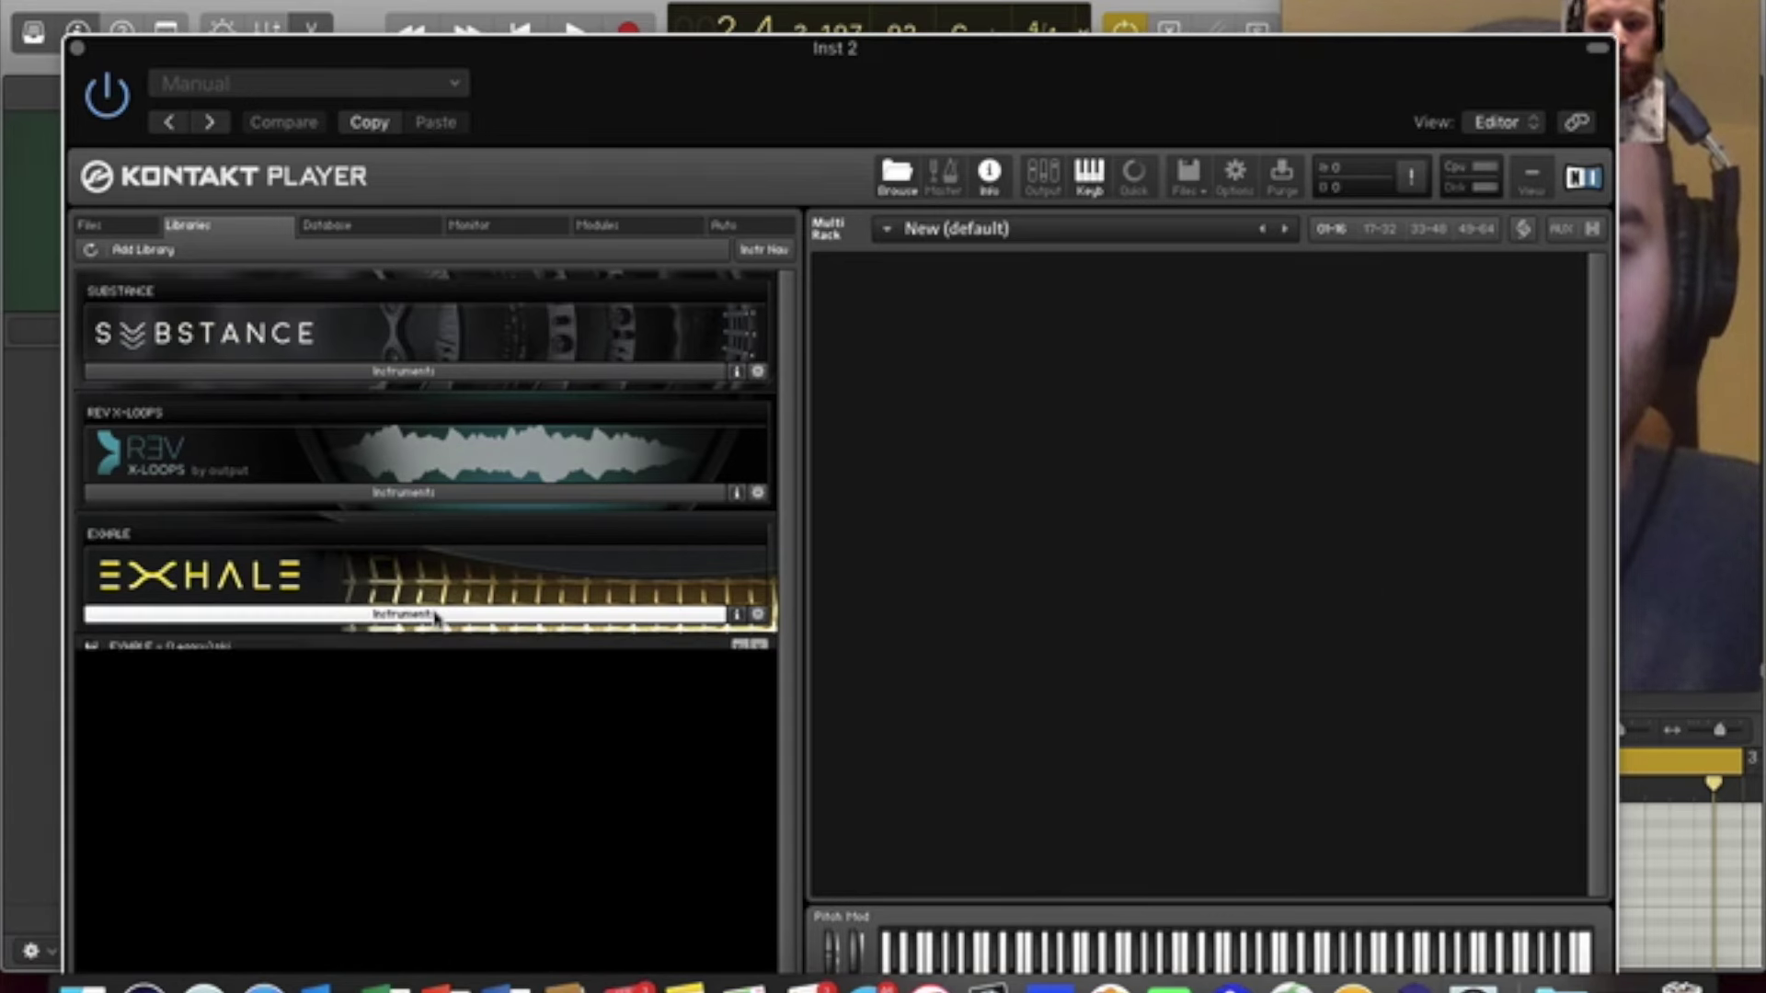
pyautogui.click(262, 671)
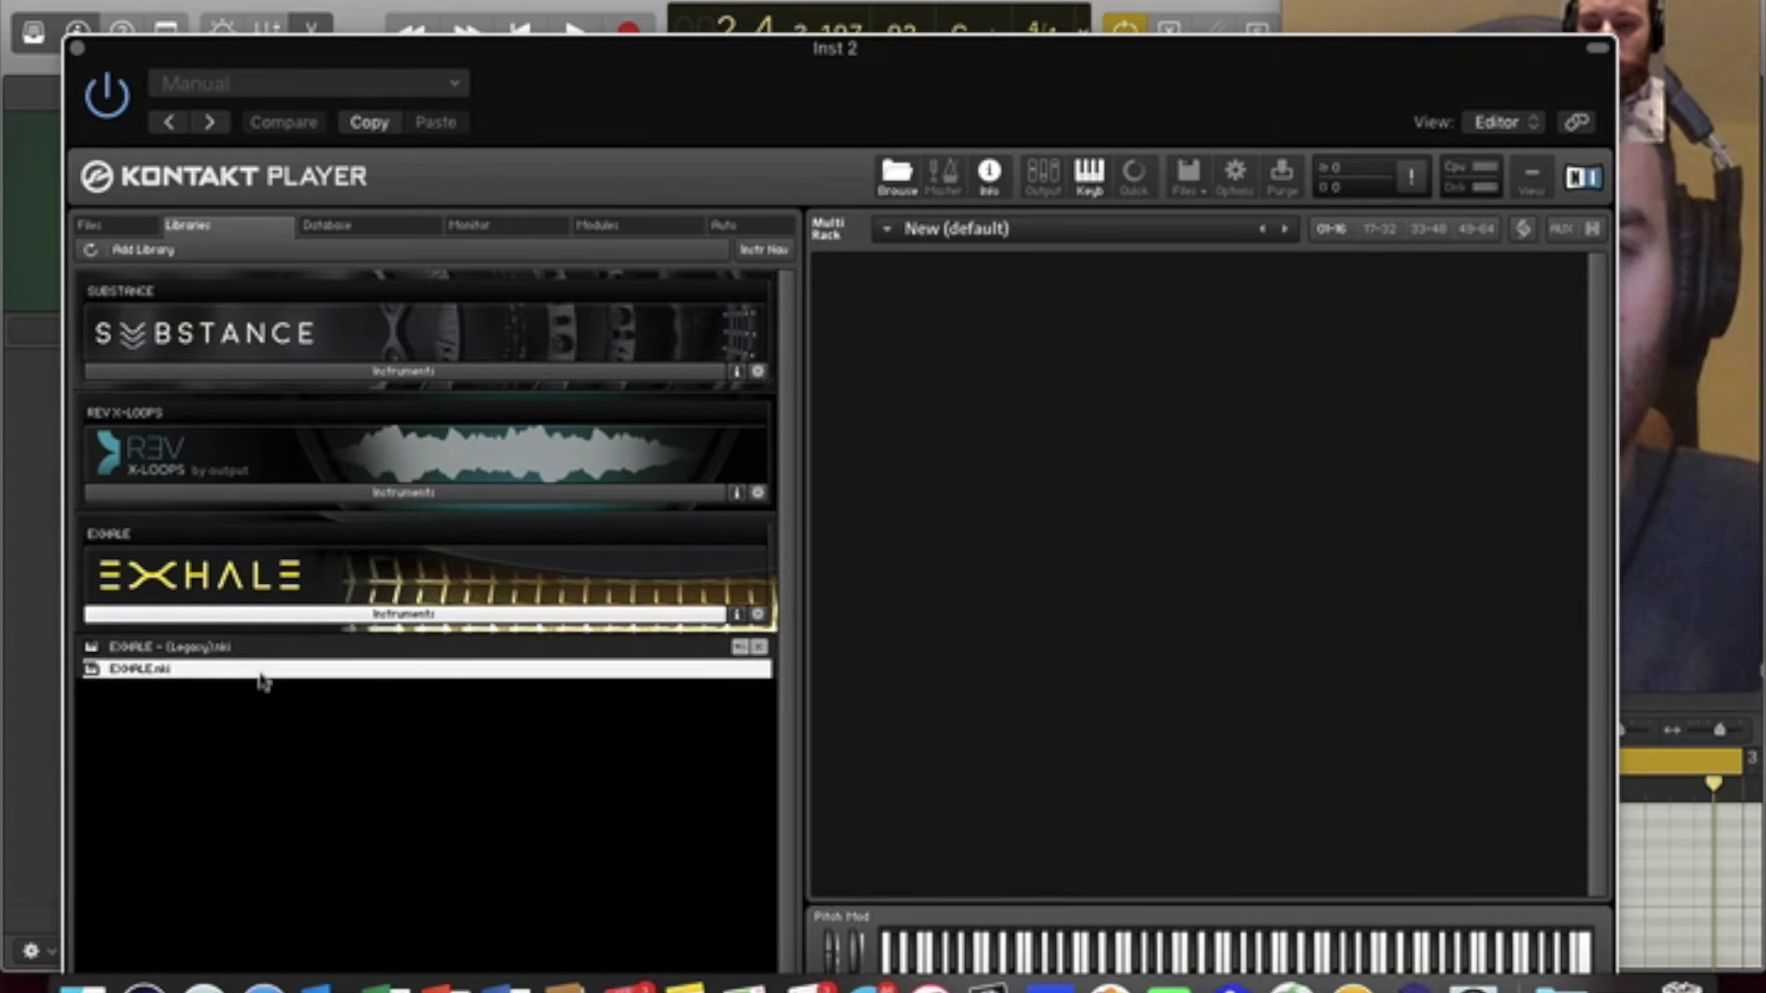
pyautogui.doubleClick(262, 680)
pyautogui.moveTo(1143, 39); pyautogui.dragTo(772, 2)
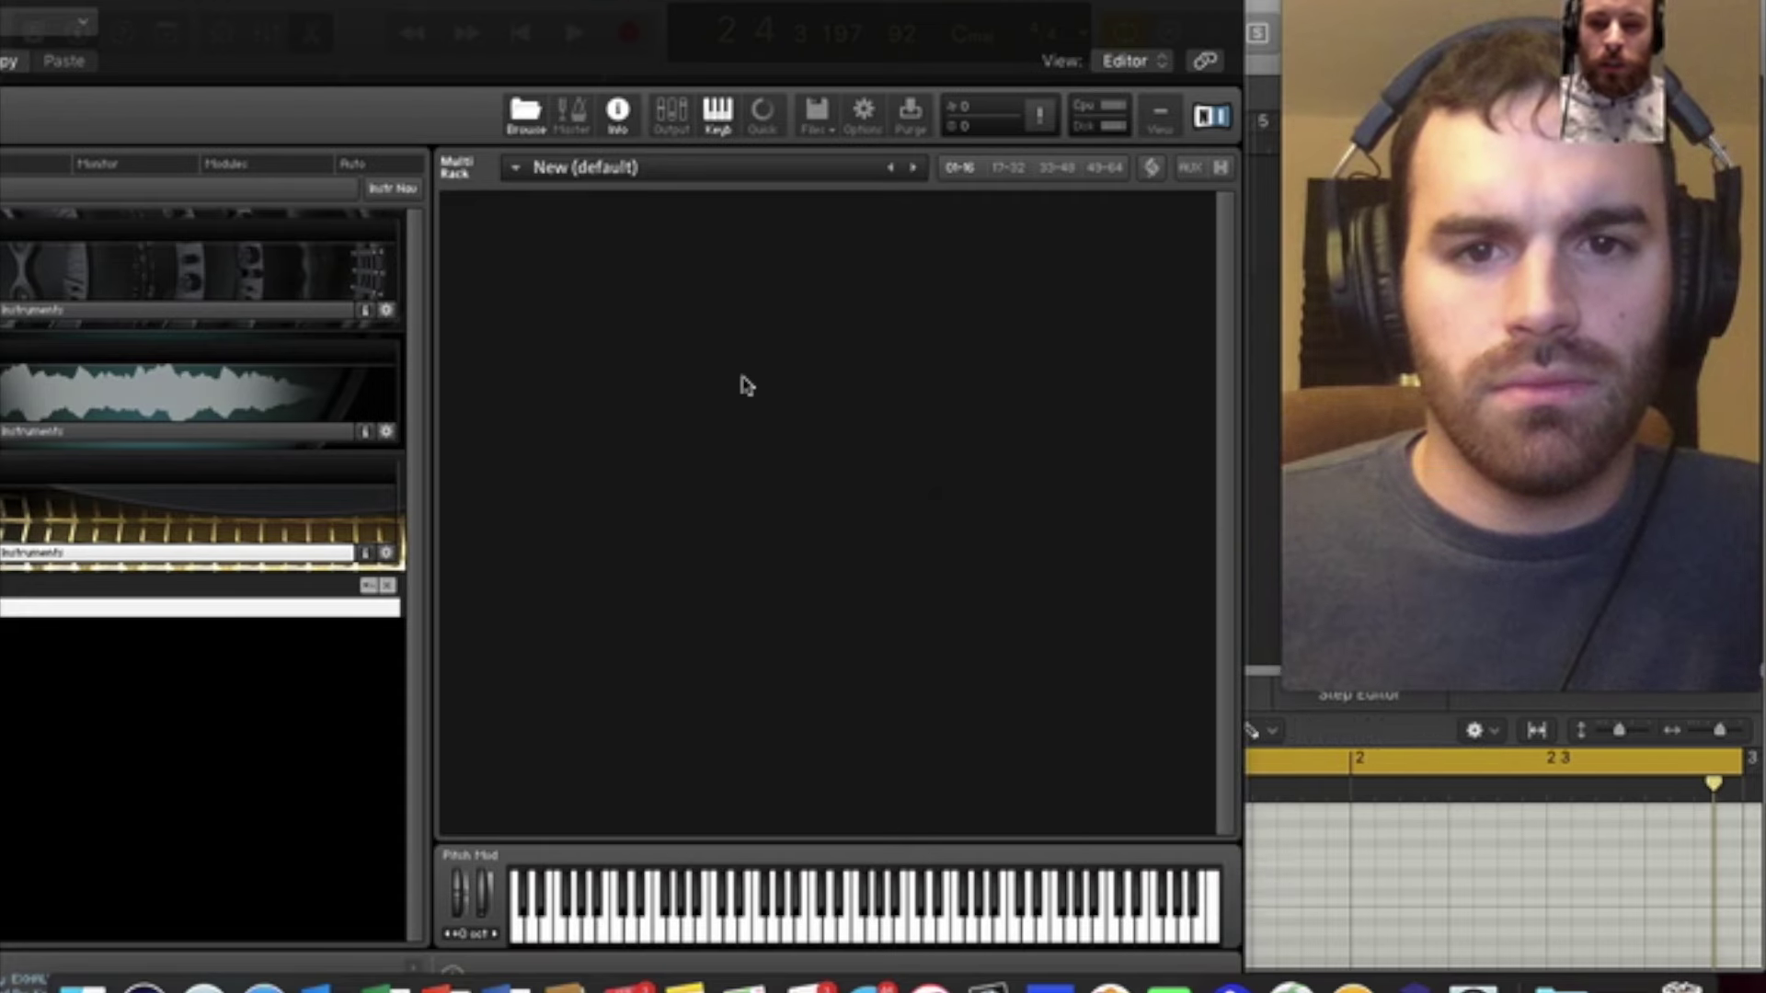
# - Switch Exhale on Inst 2 to Notes mode, discard the current preset, show Musical Typing and load preset 211. Merecat
pyautogui.scroll(-5, 897, 563)
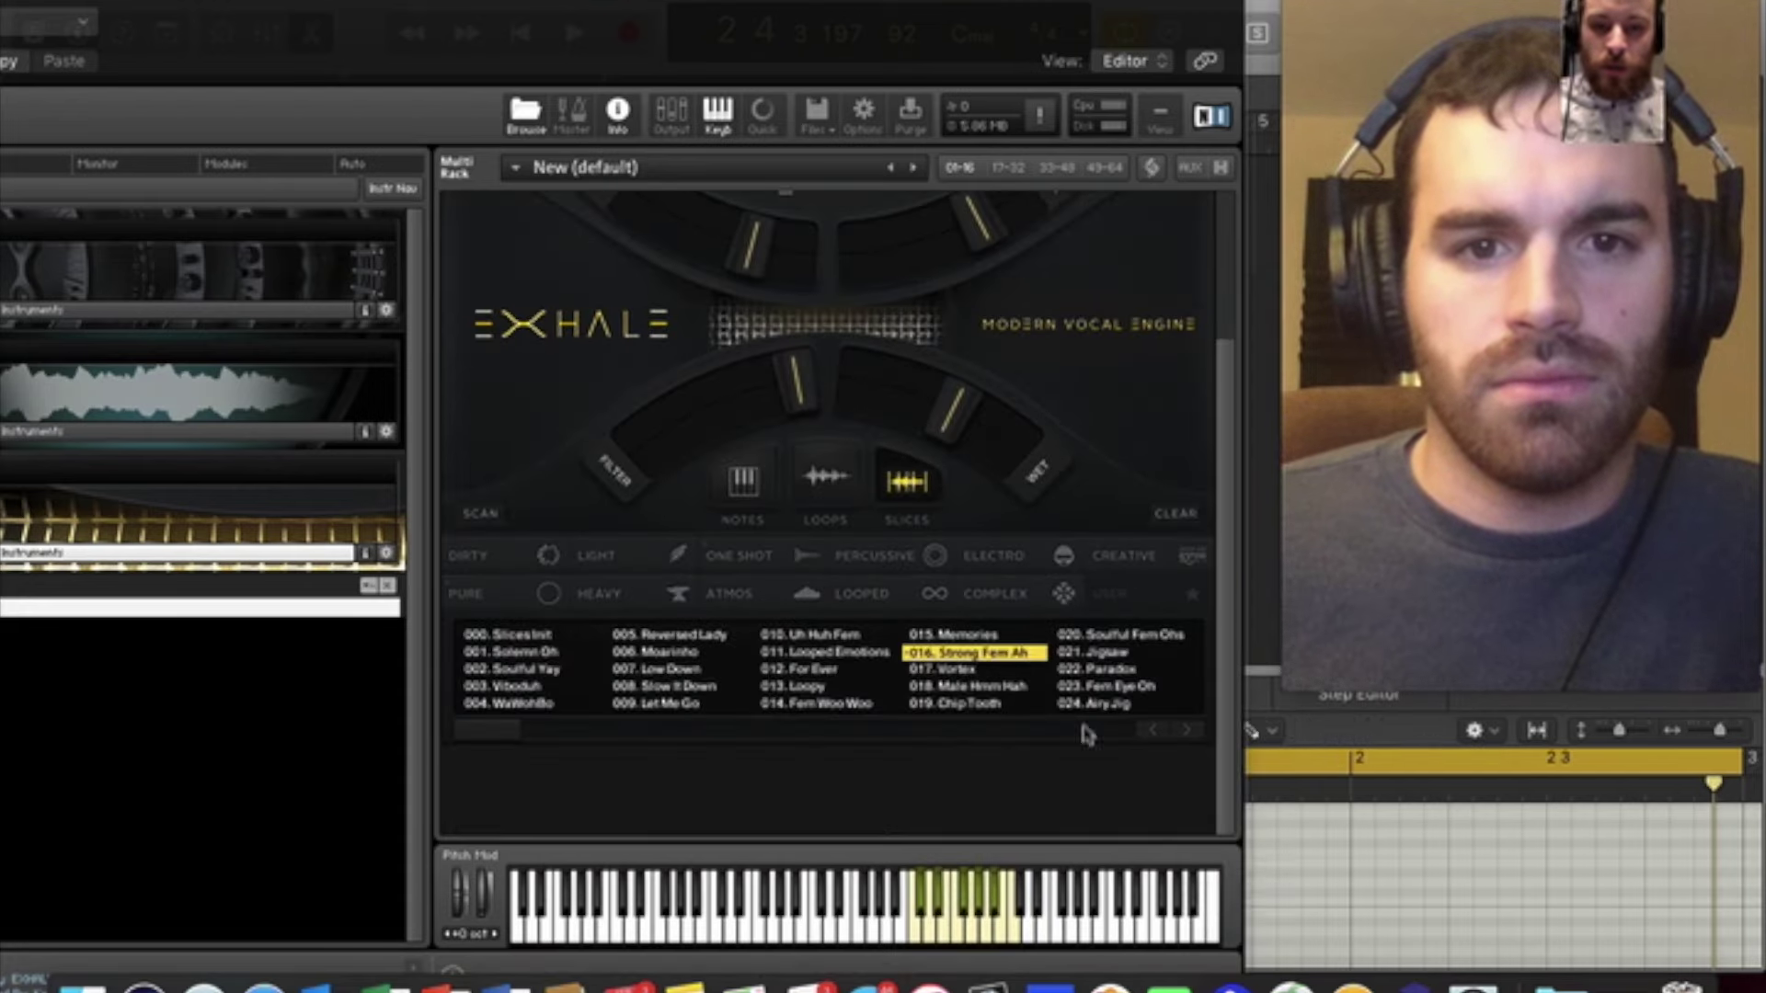
pyautogui.click(752, 494)
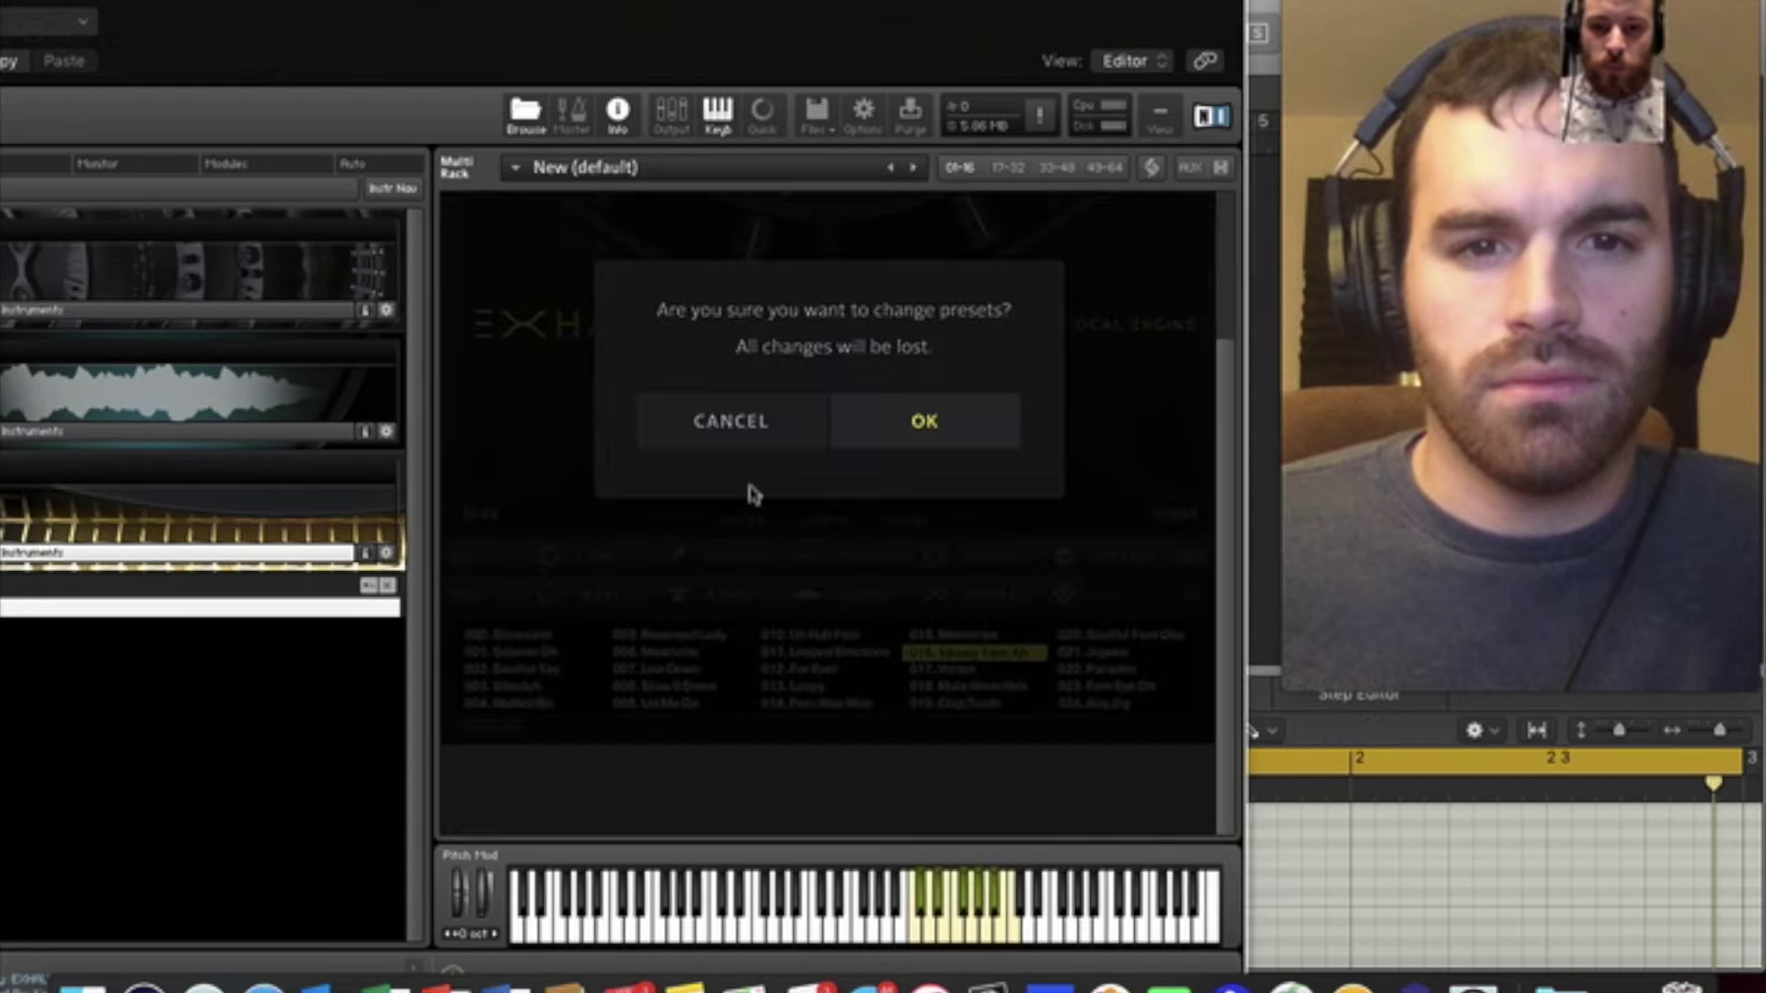
pyautogui.click(861, 450)
pyautogui.press('super+k')
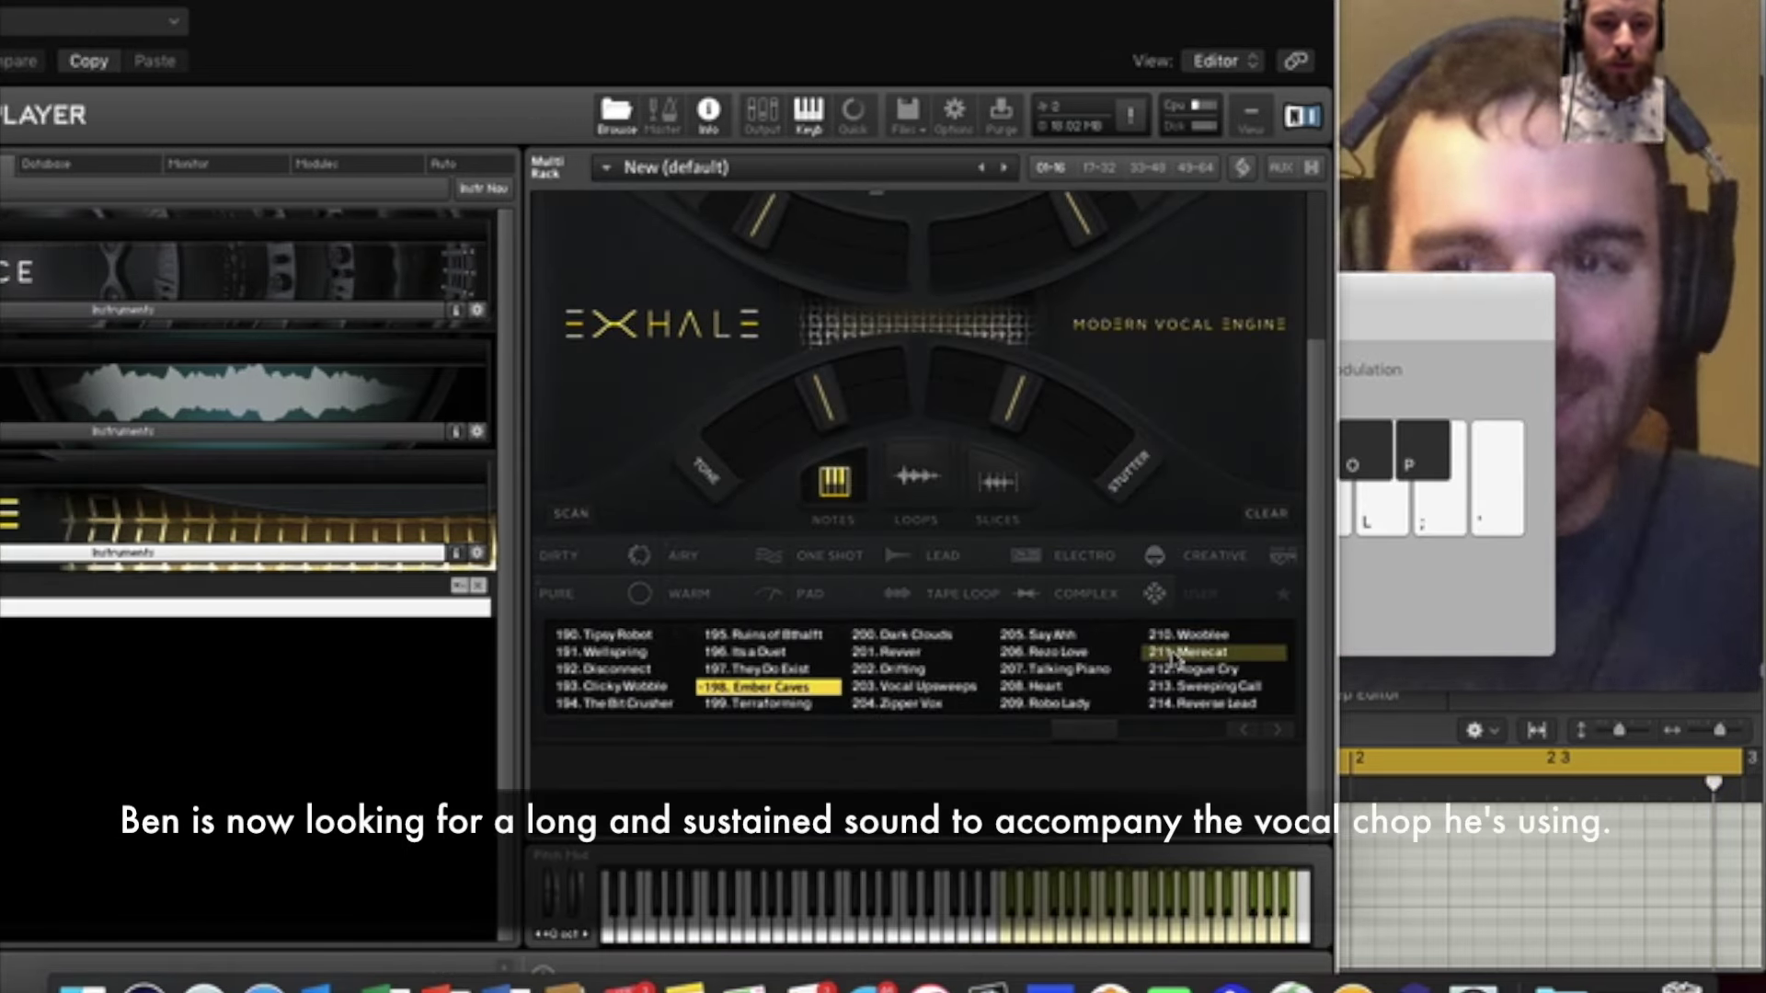
pyautogui.click(1178, 652)
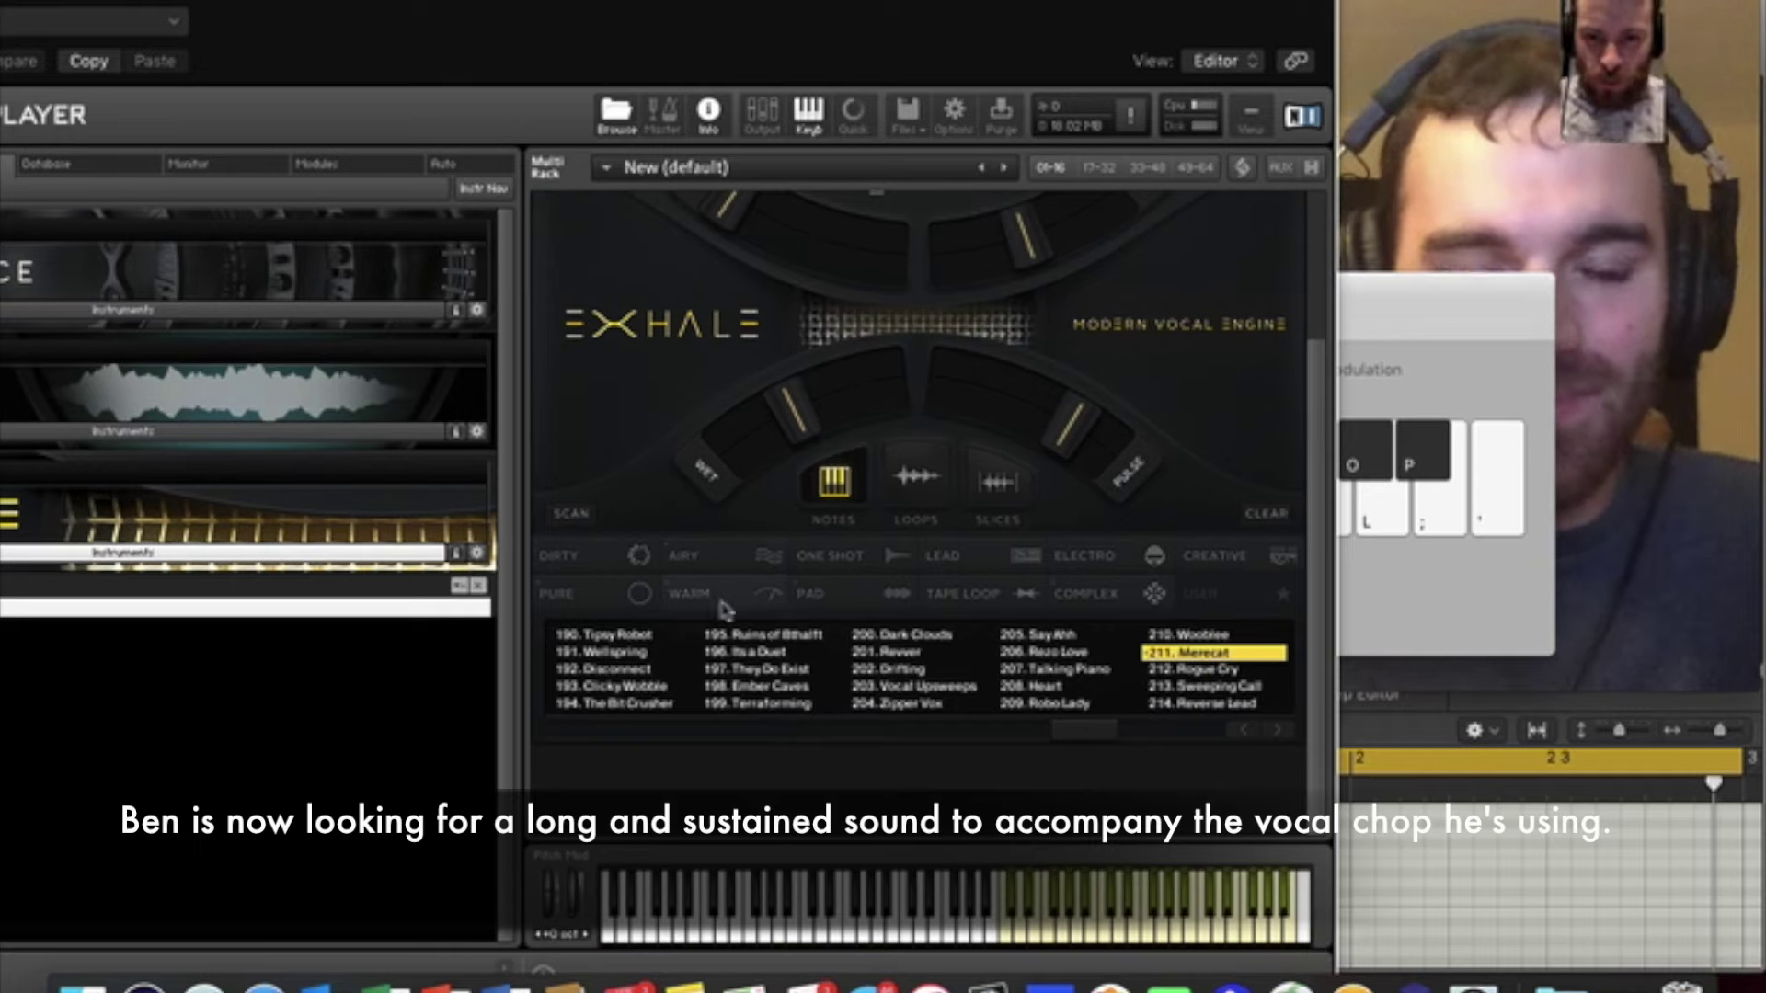
# - Filter the Notes presets by Pad and Warm, load preset 153 and close the plugin window
pyautogui.click(865, 607)
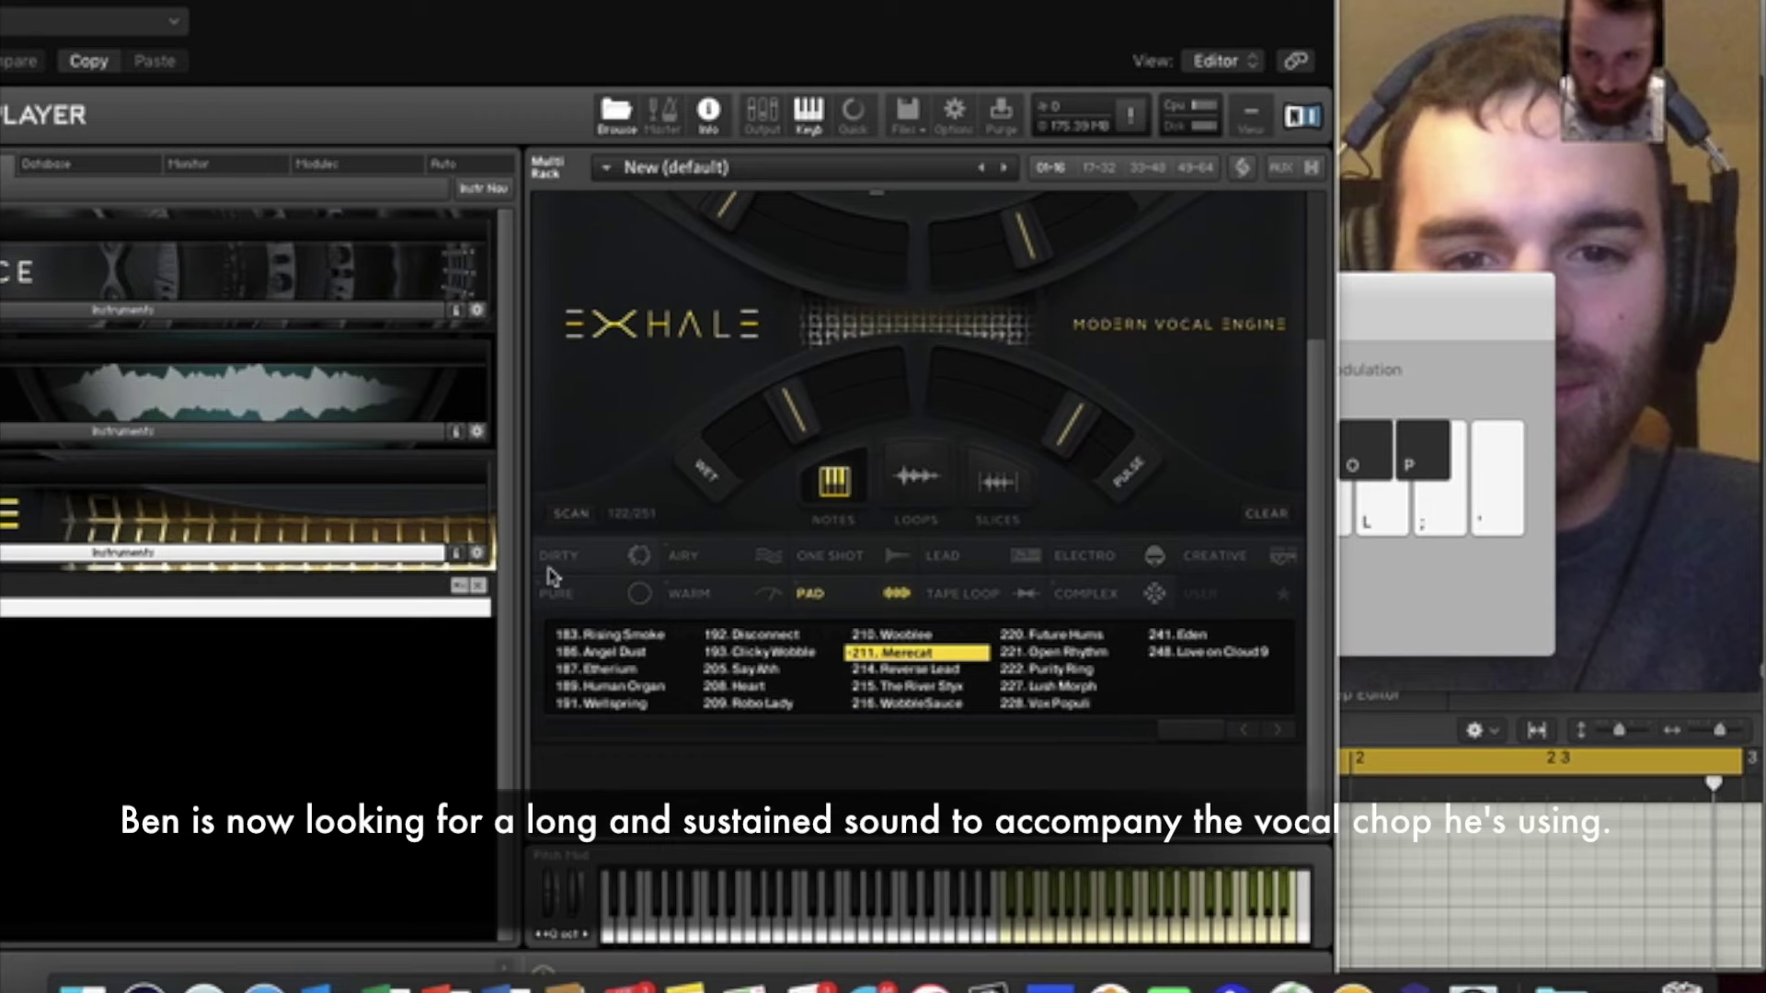
pyautogui.click(690, 607)
pyautogui.scroll(3, 1065, 296)
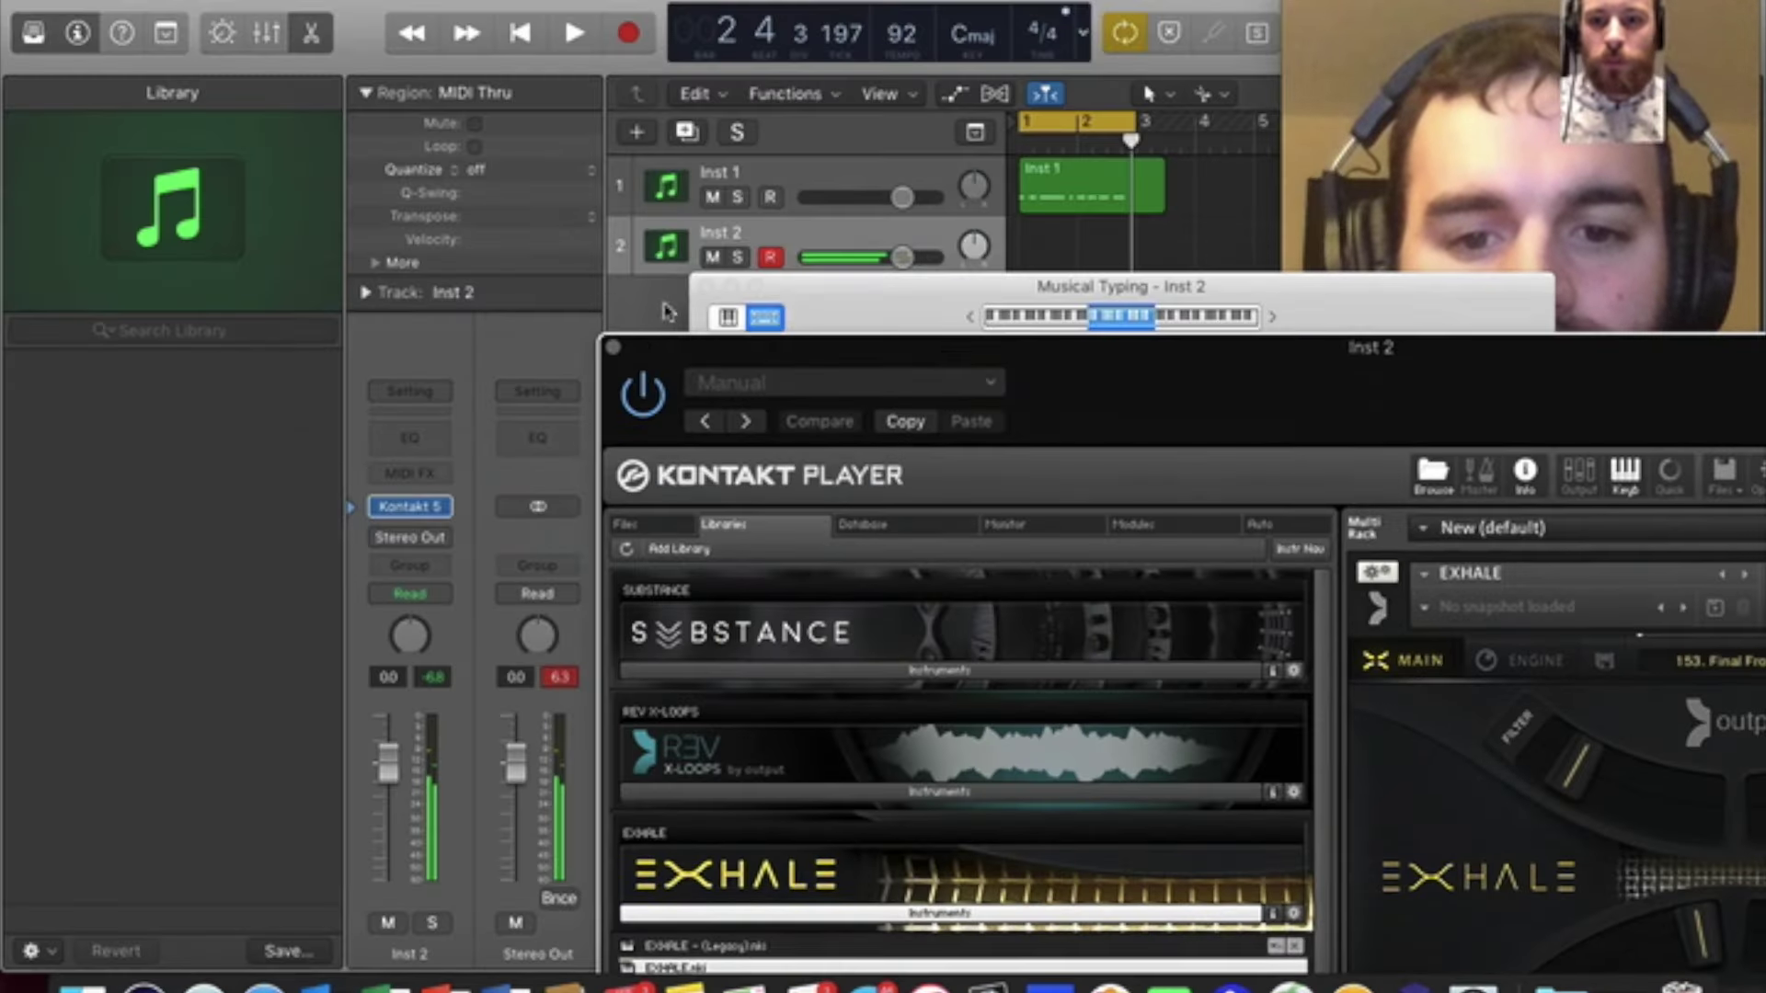
pyautogui.click(613, 349)
# - Play the vocal chop loop and try an A note on Inst 2 to find the matching pitch
pyautogui.press('space')
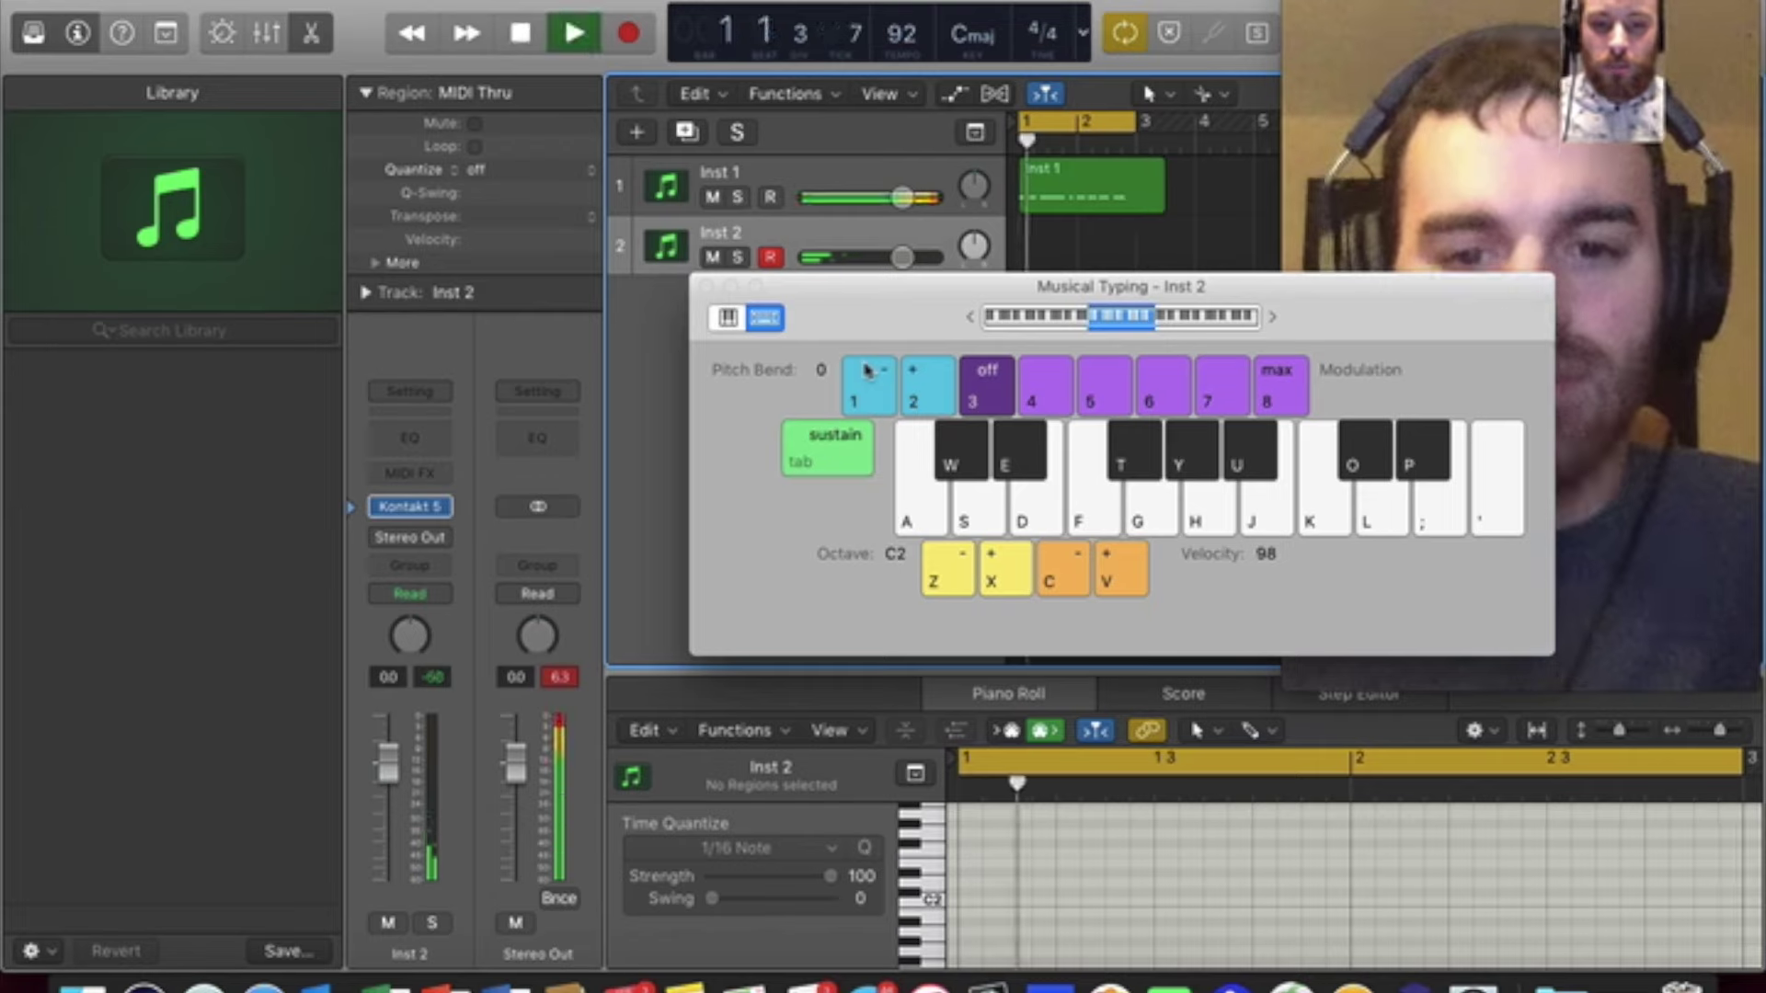
pyautogui.press('space')
pyautogui.press('h')
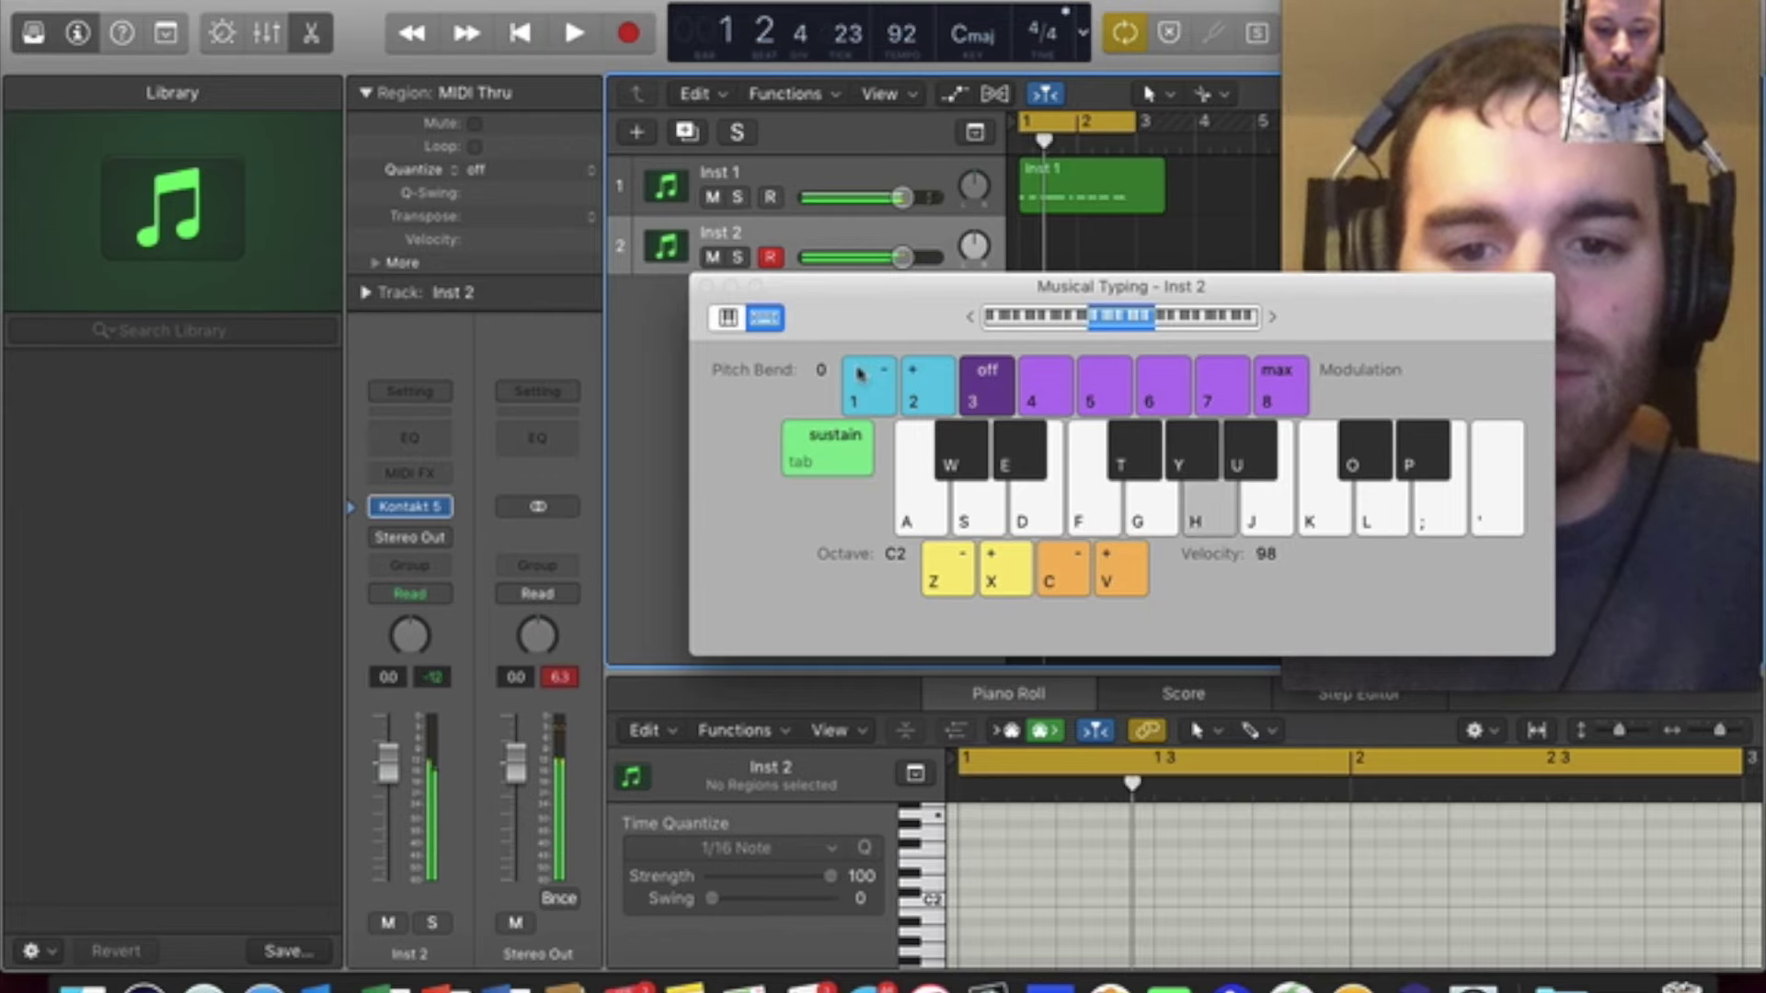
pyautogui.press('space')
pyautogui.press('space')
# - Move Musical Typing aside and record a single A2 note on Inst 2 starting at bar 1
pyautogui.moveTo(915, 328); pyautogui.dragTo(20, 214)
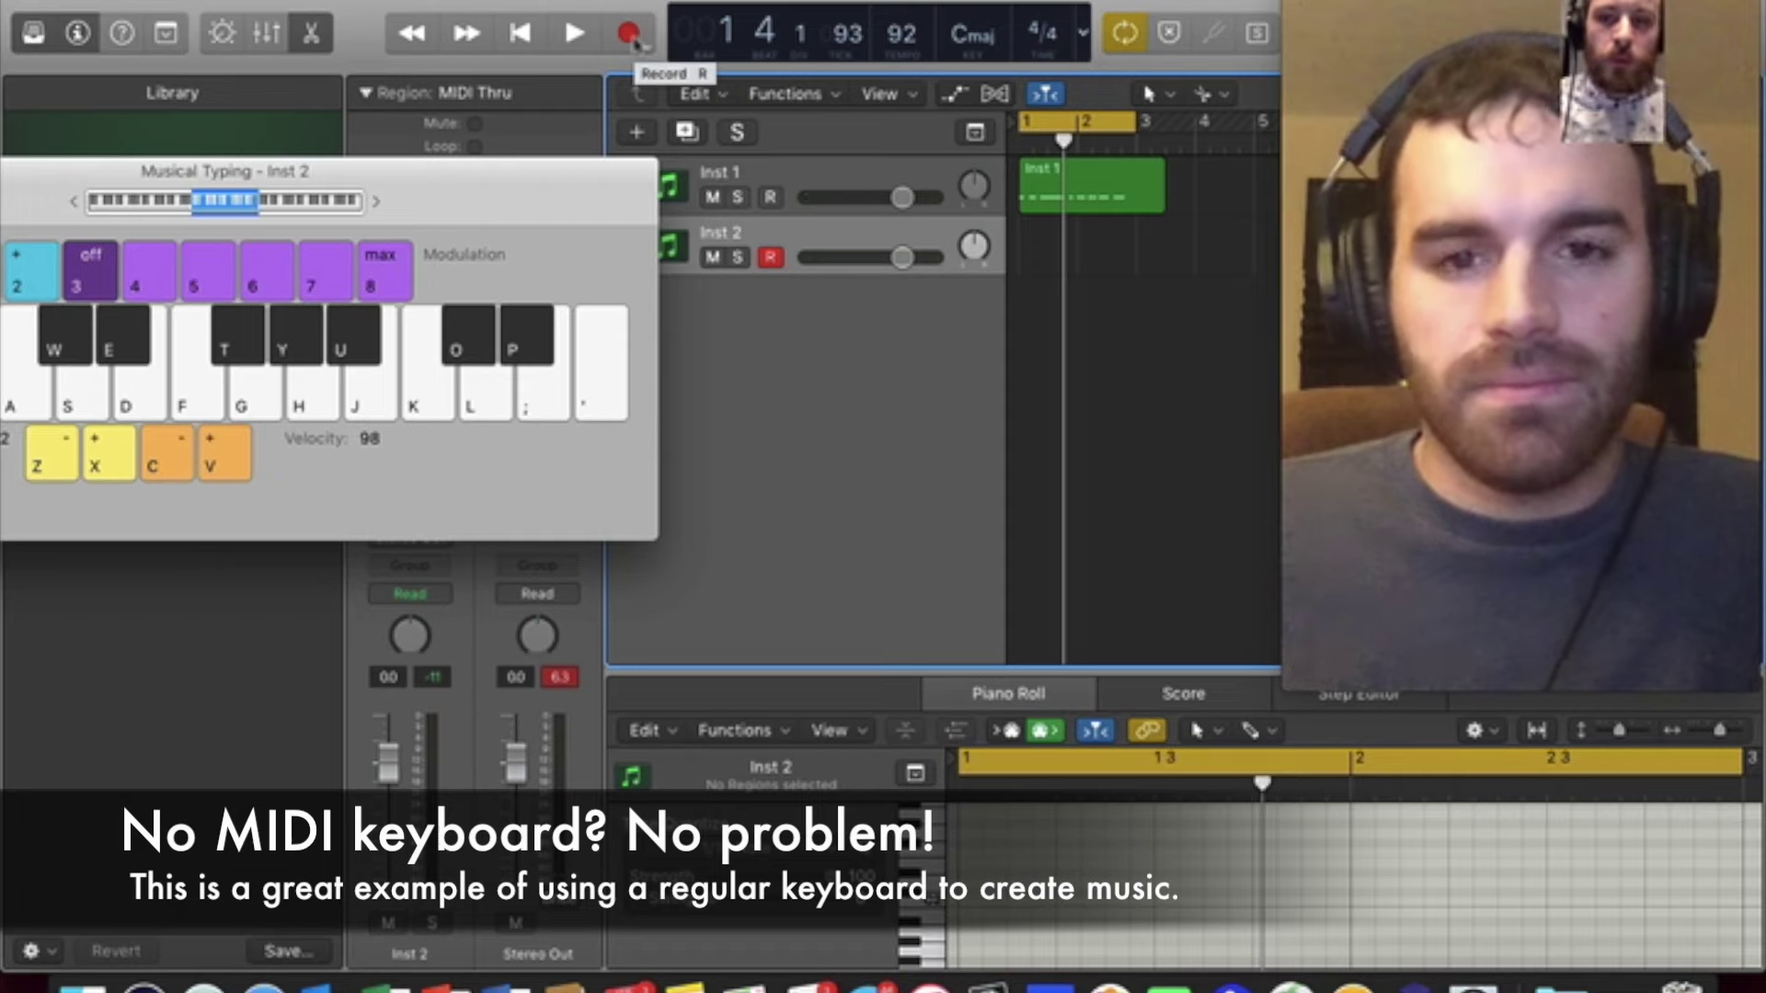
pyautogui.click(633, 38)
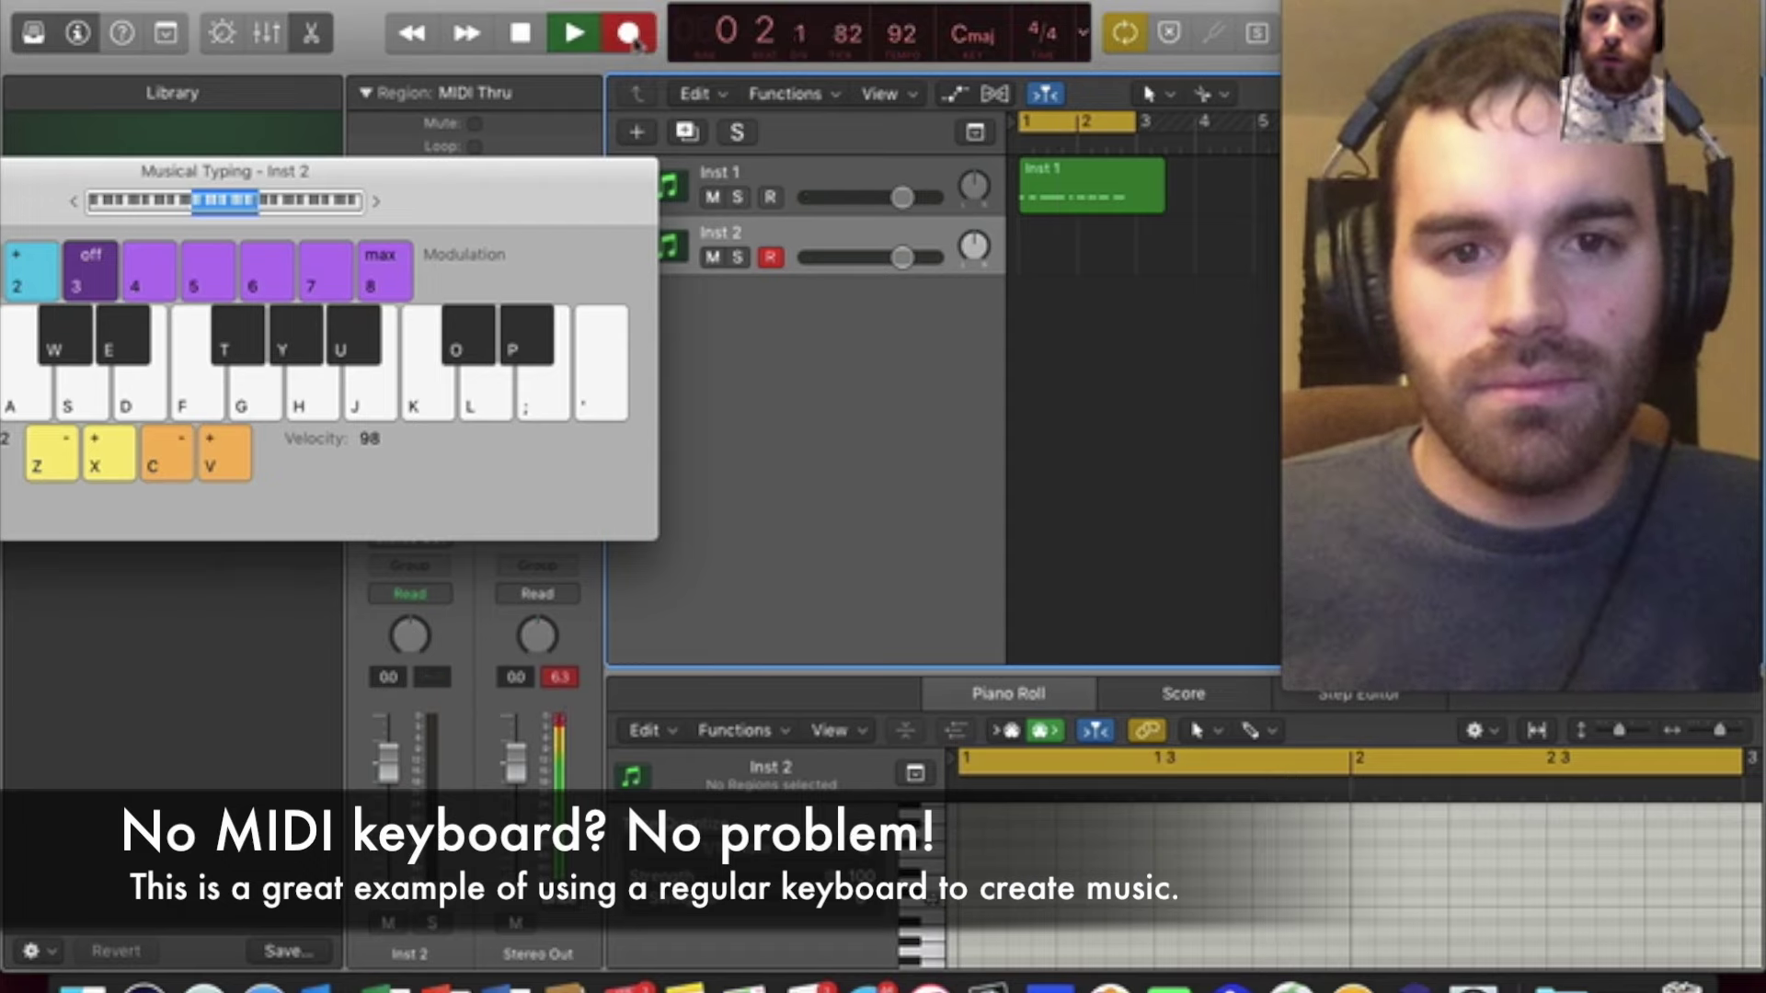
pyautogui.press('h')
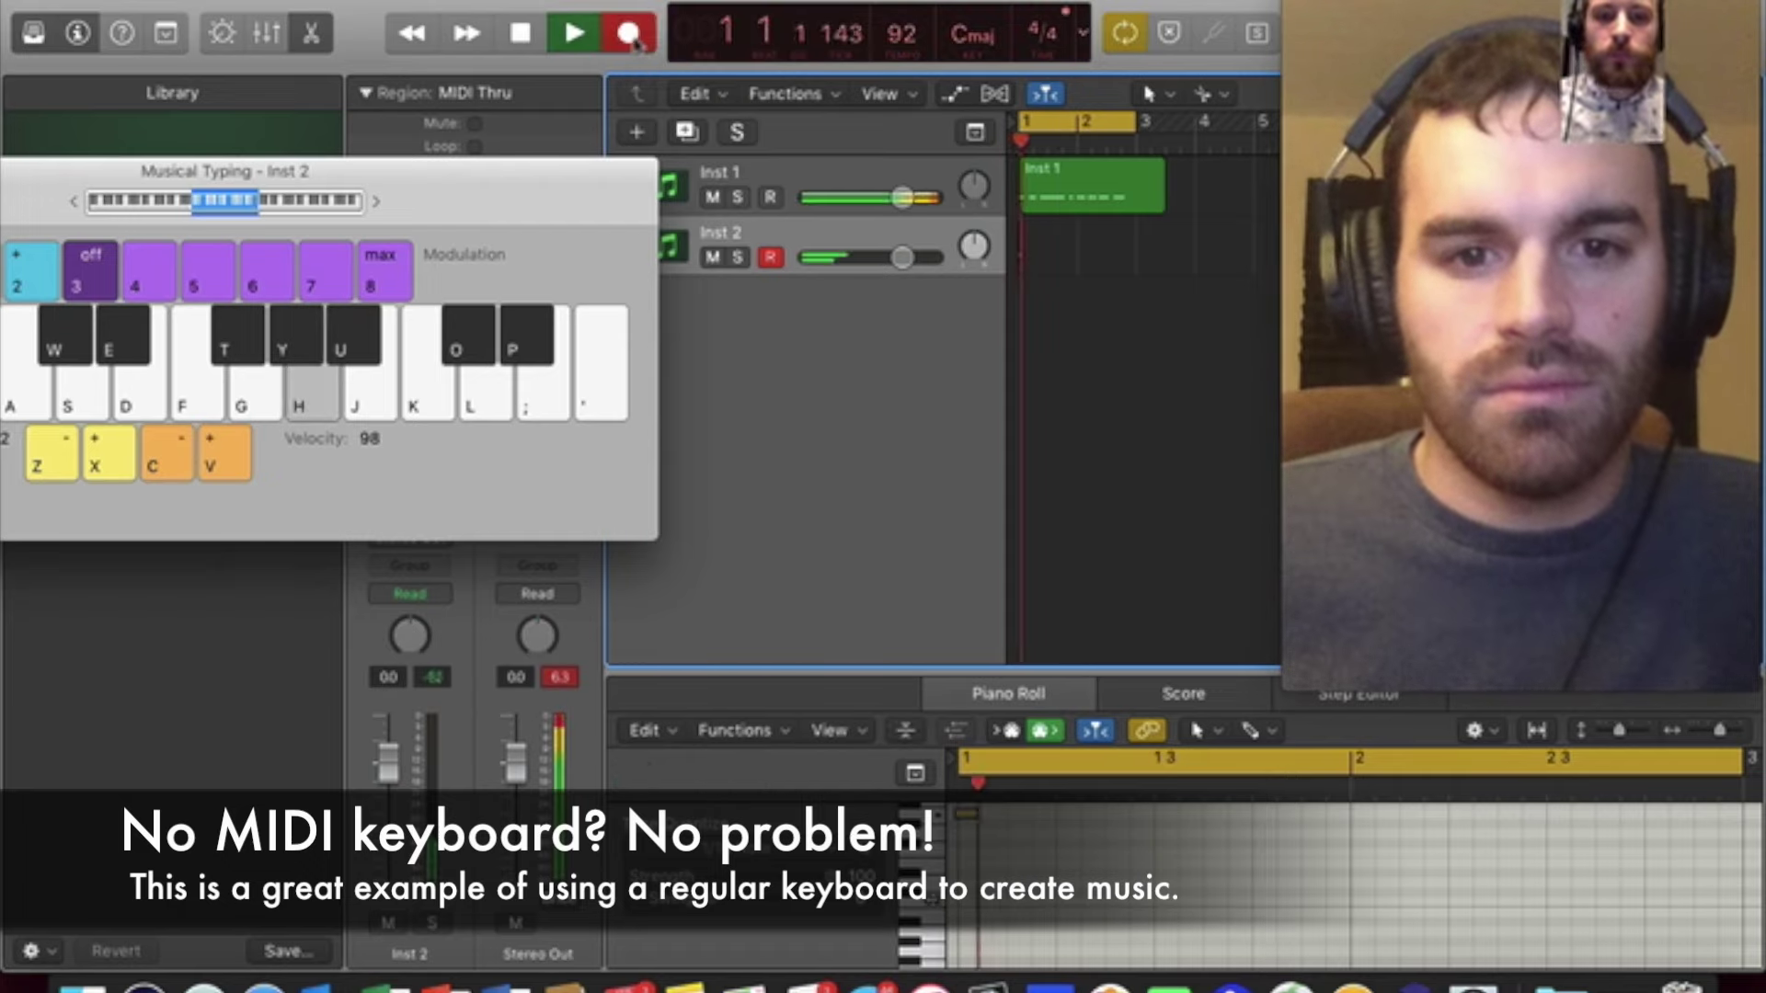
pyautogui.press('space')
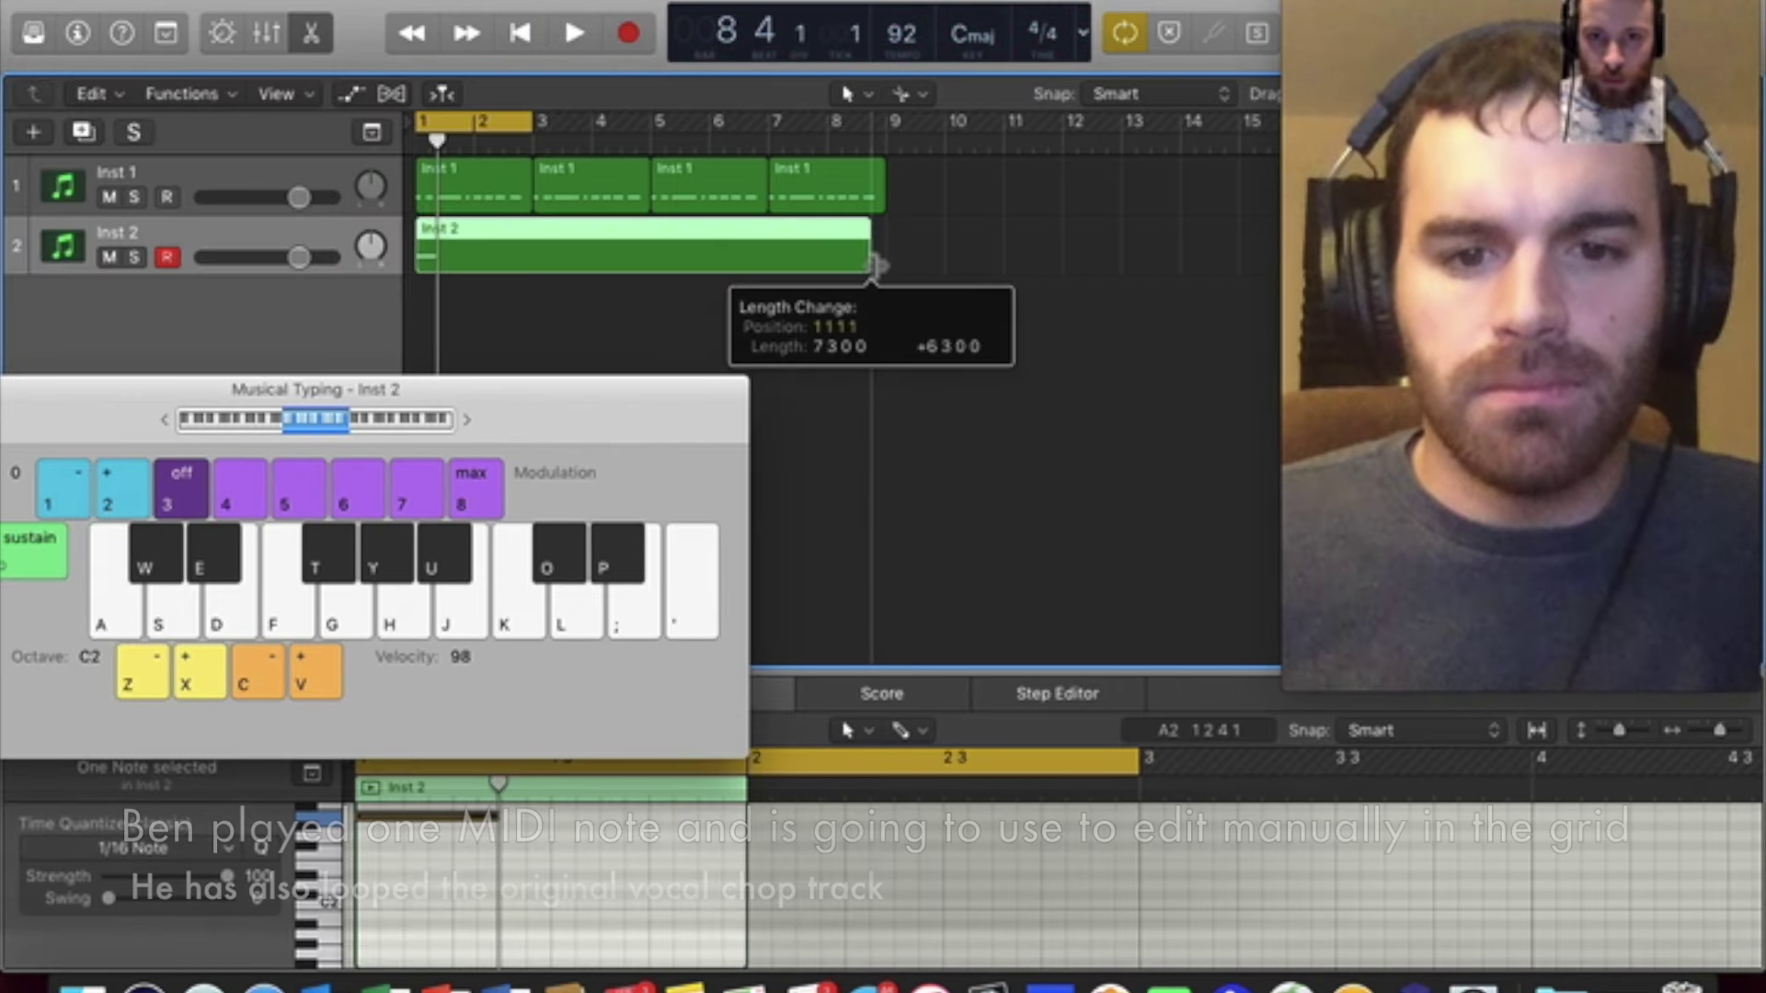
# - Extend the Inst 2 region and the cycle range to bar 9, and enlarge the Piano Roll with Musical Typing closed
pyautogui.moveTo(875, 261); pyautogui.dragTo(885, 260)
pyautogui.moveTo(551, 128); pyautogui.dragTo(885, 194)
pyautogui.moveTo(846, 668); pyautogui.dragTo(871, 309)
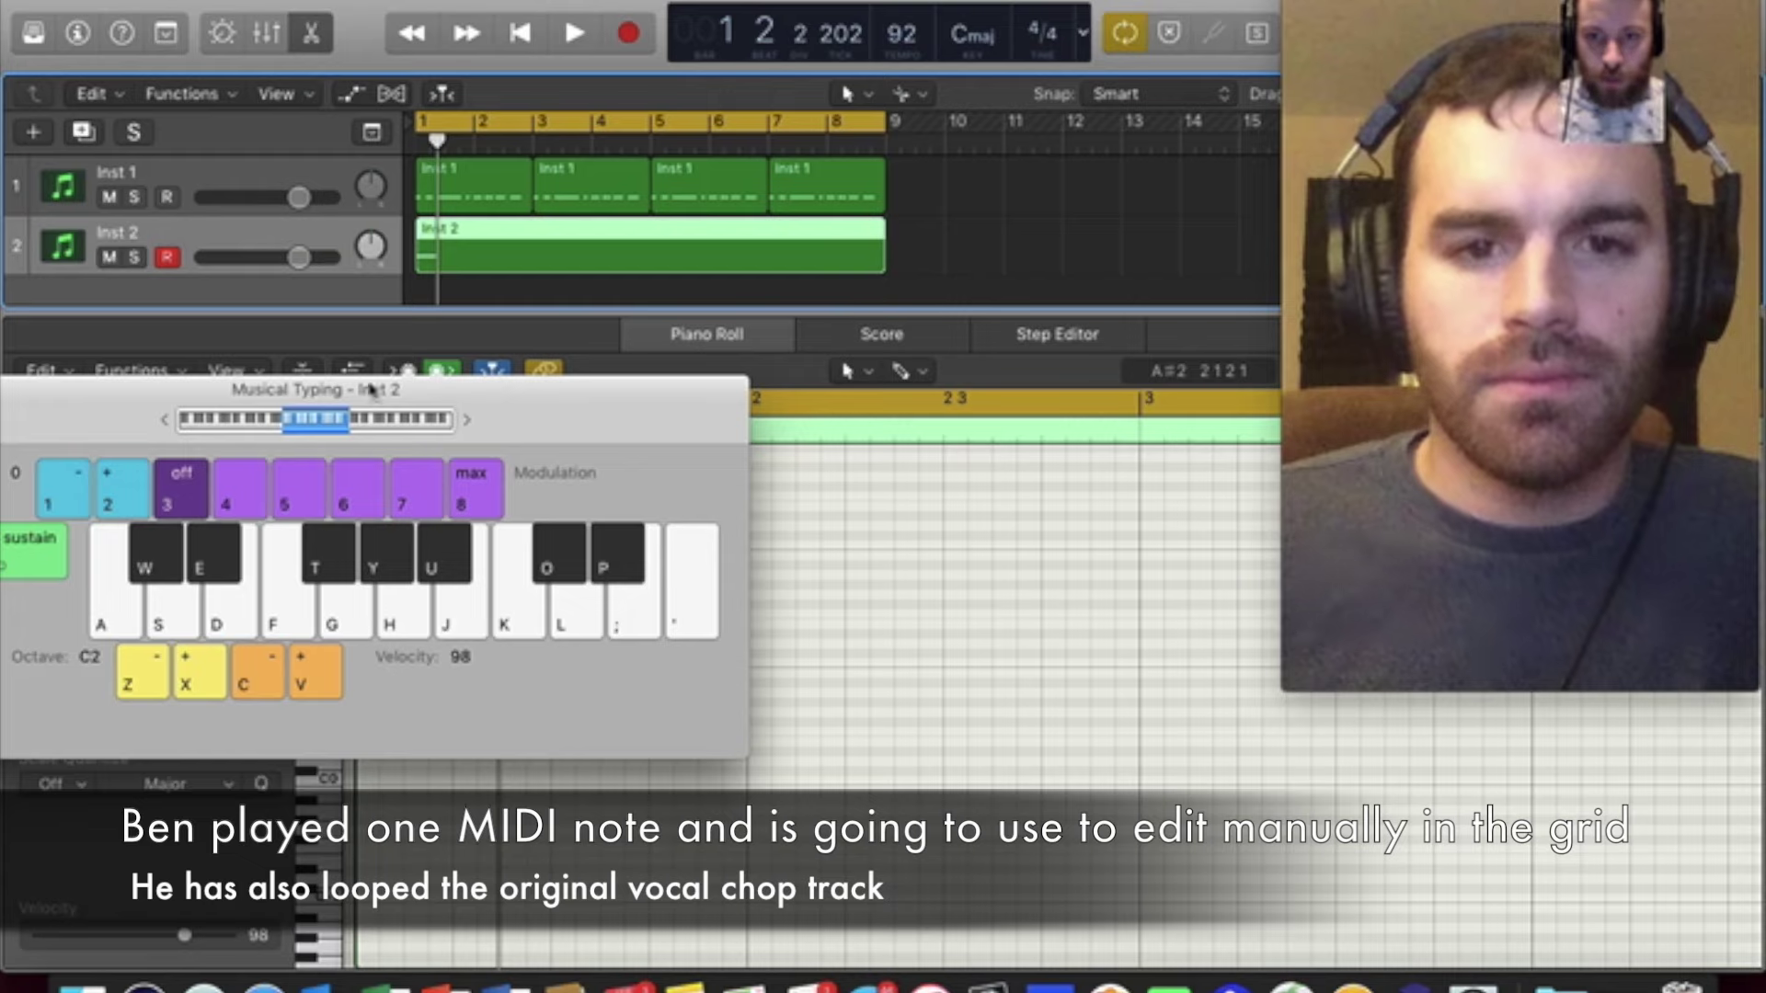
pyautogui.moveTo(107, 411); pyautogui.dragTo(248, 411)
pyautogui.click(210, 387)
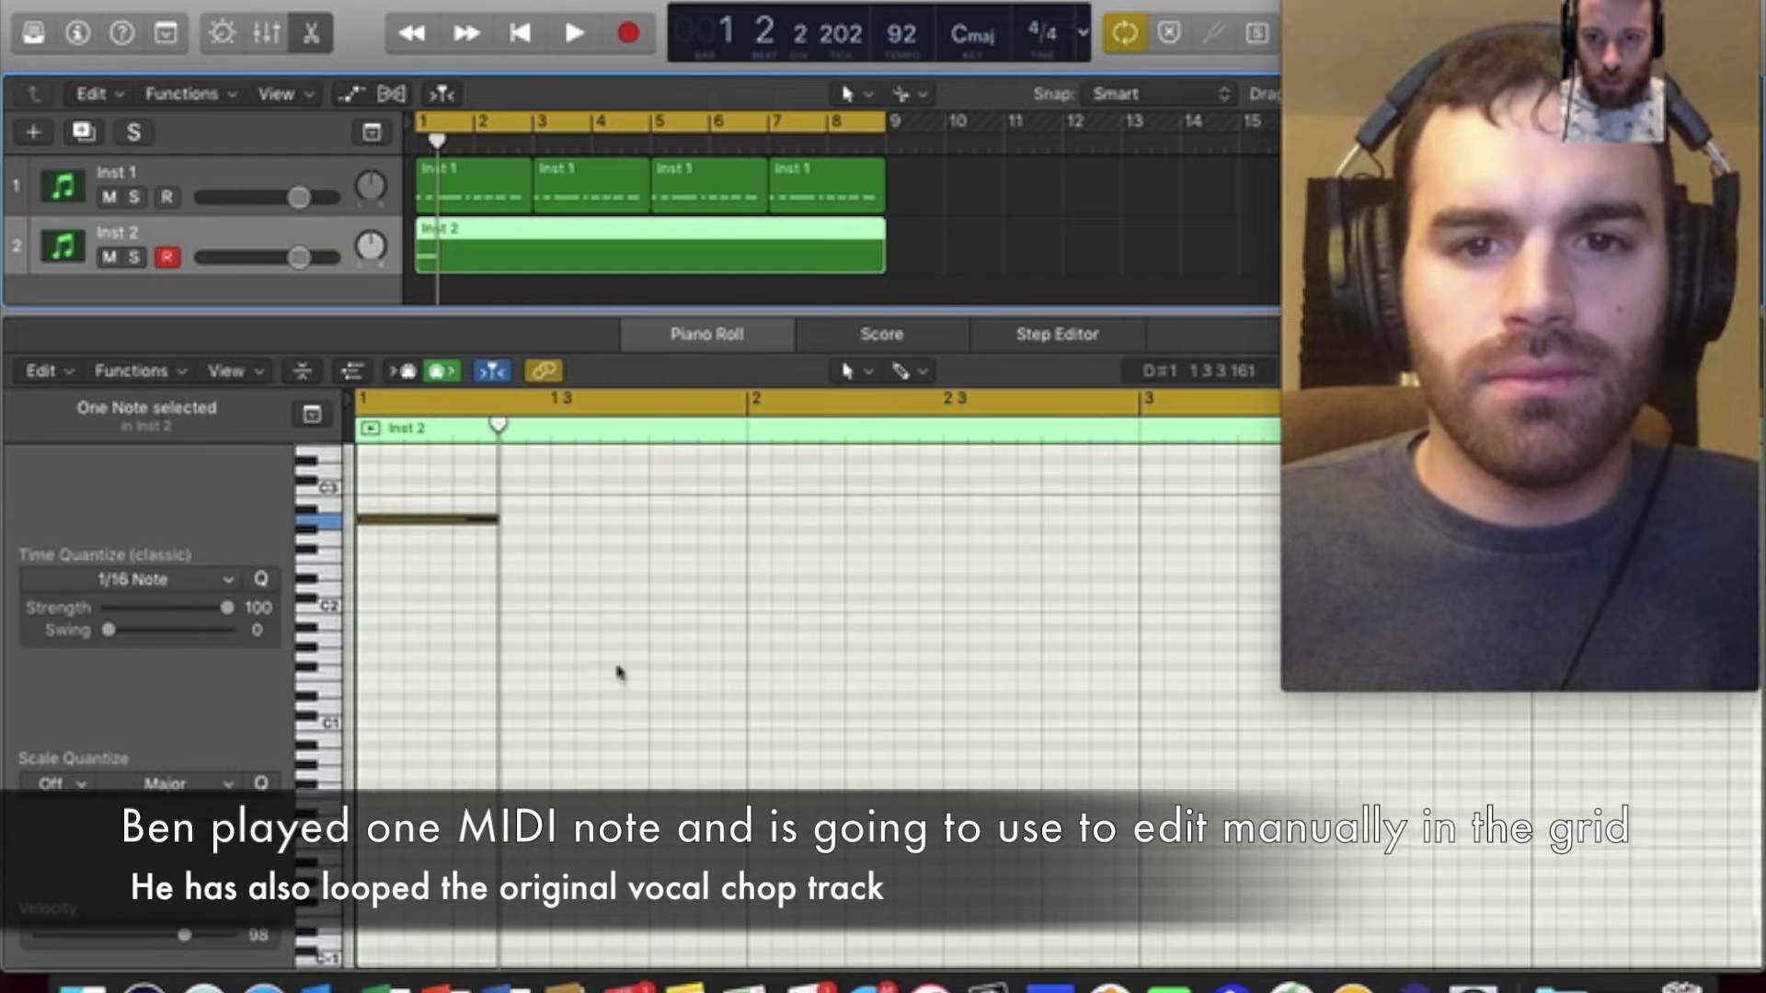
# - Lengthen the recorded A2 note to fill the whole of bar 1 and play it back
pyautogui.moveTo(504, 526); pyautogui.dragTo(750, 541)
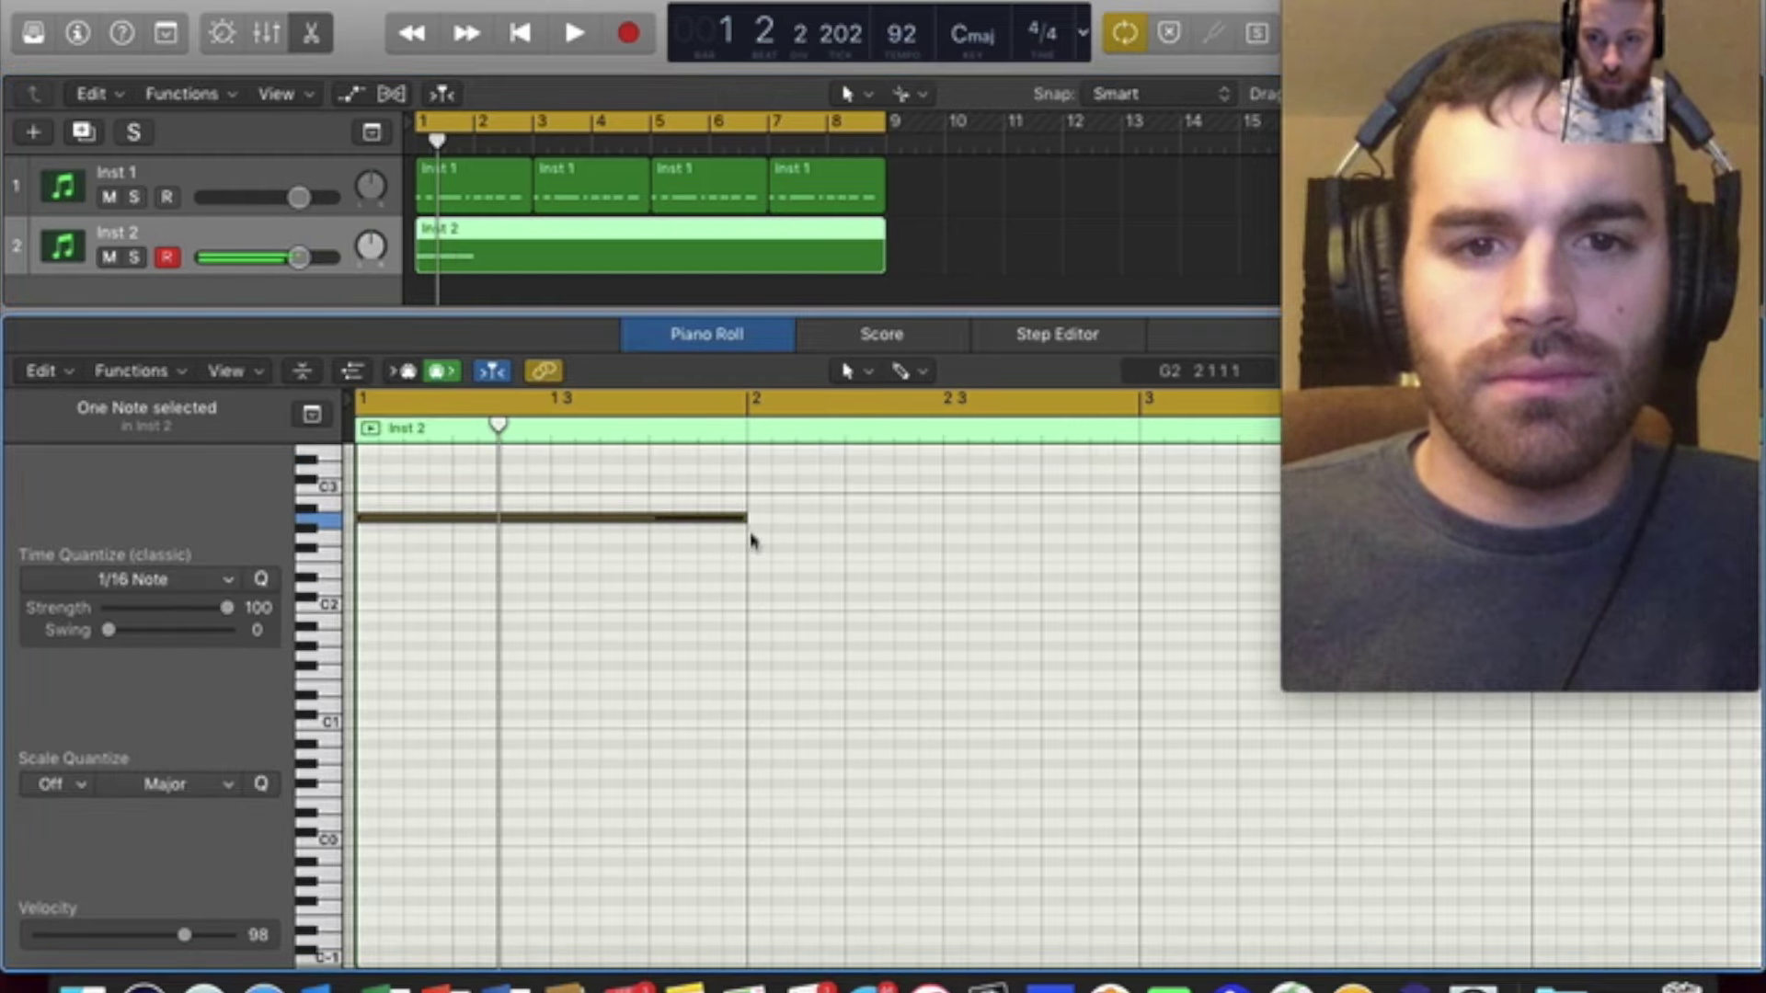
pyautogui.press('space')
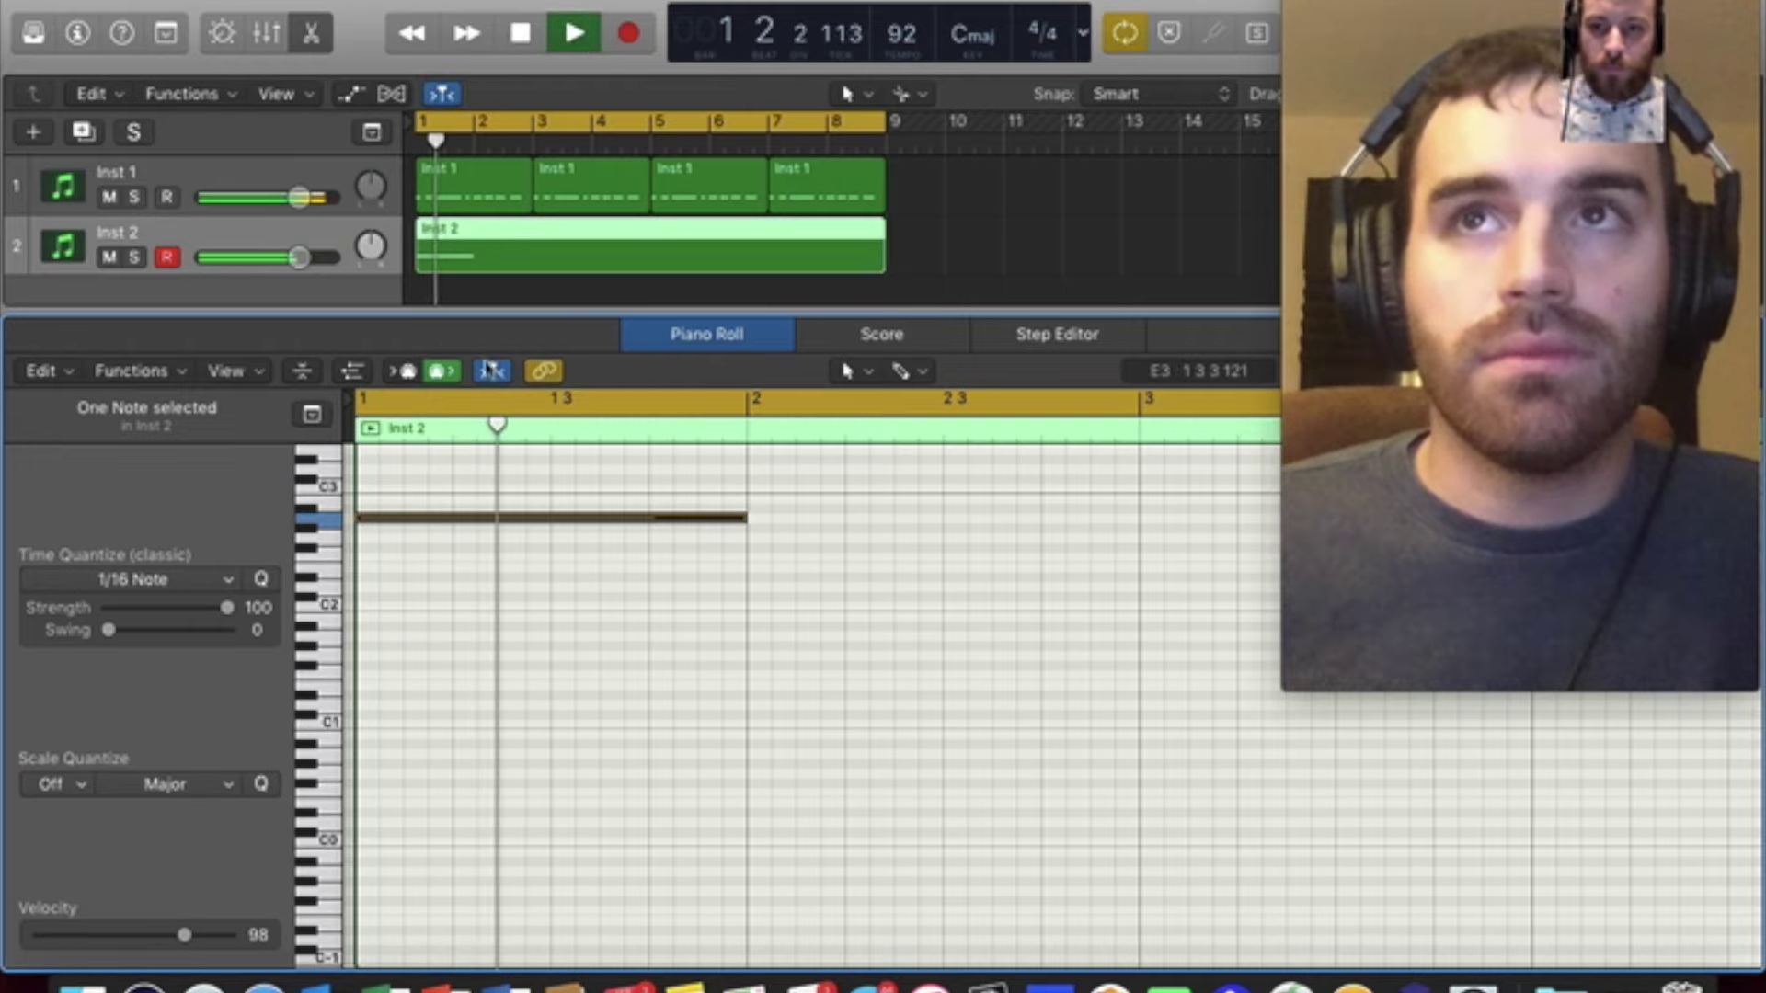
pyautogui.press('space')
# - Add a one-bar note at bar 2 in the Piano Roll, set it to E2 and audition the change
pyautogui.keyDown('super'); pyautogui.click(750, 557); pyautogui.keyUp('super')
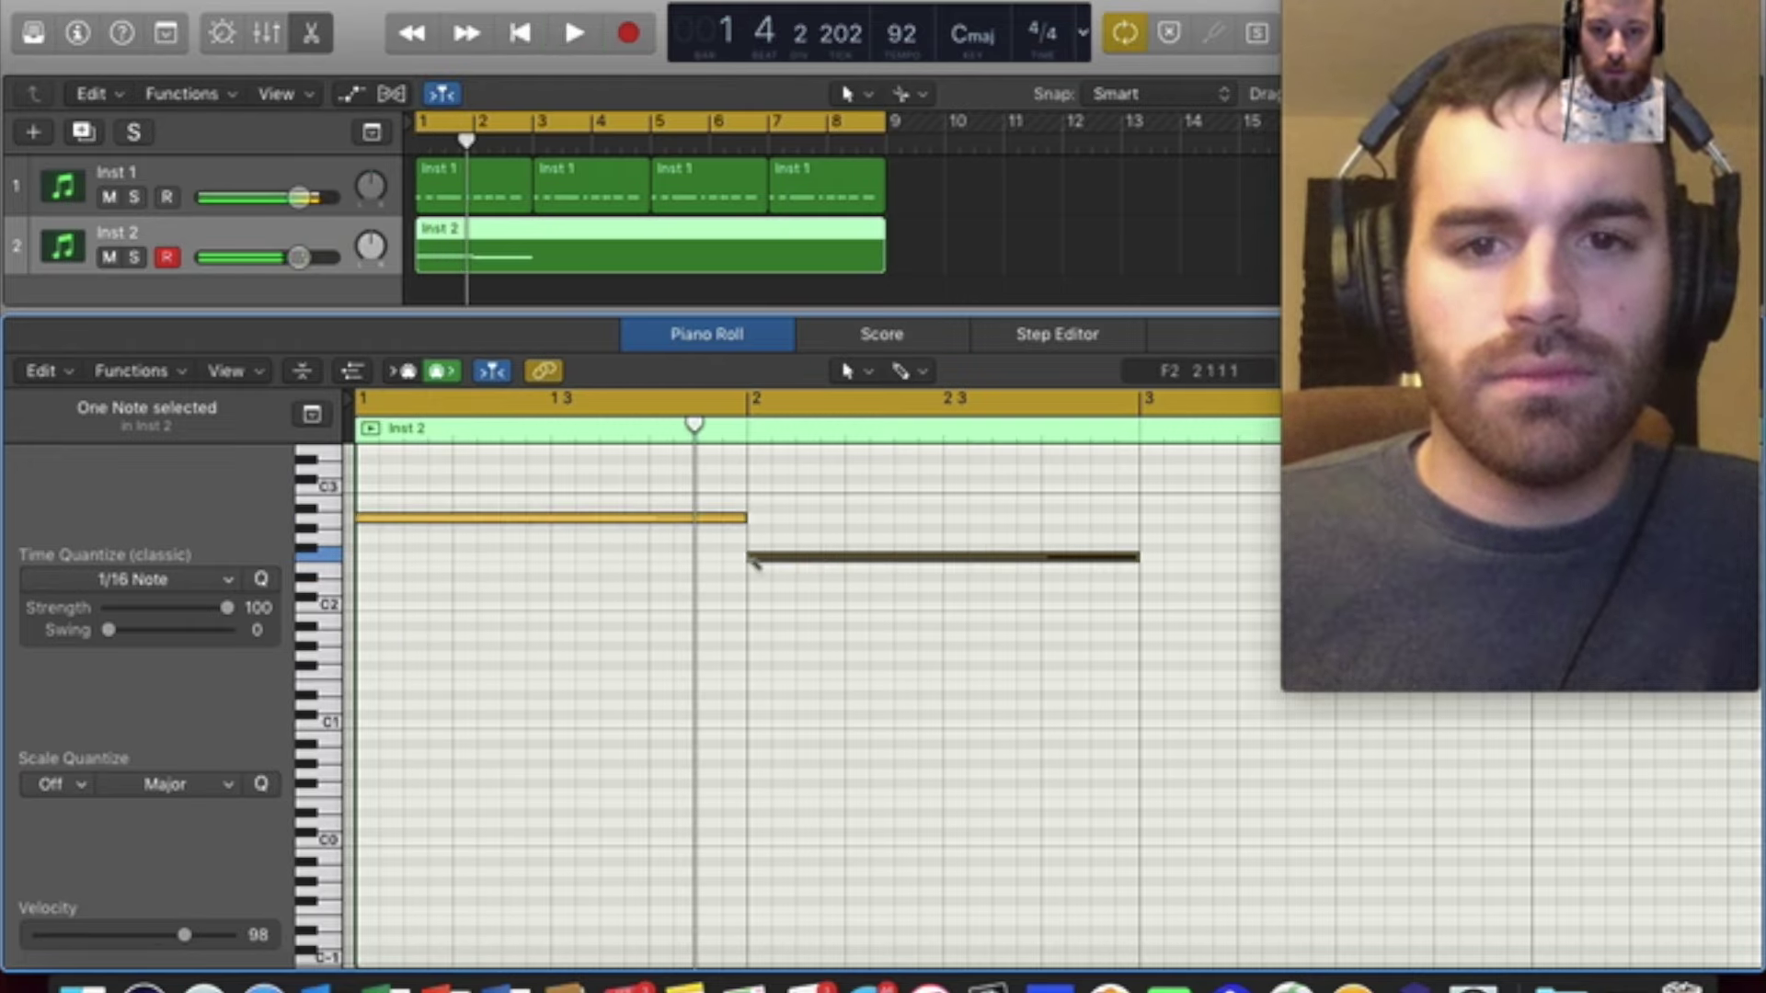
pyautogui.moveTo(771, 564); pyautogui.dragTo(771, 575)
pyautogui.press('space')
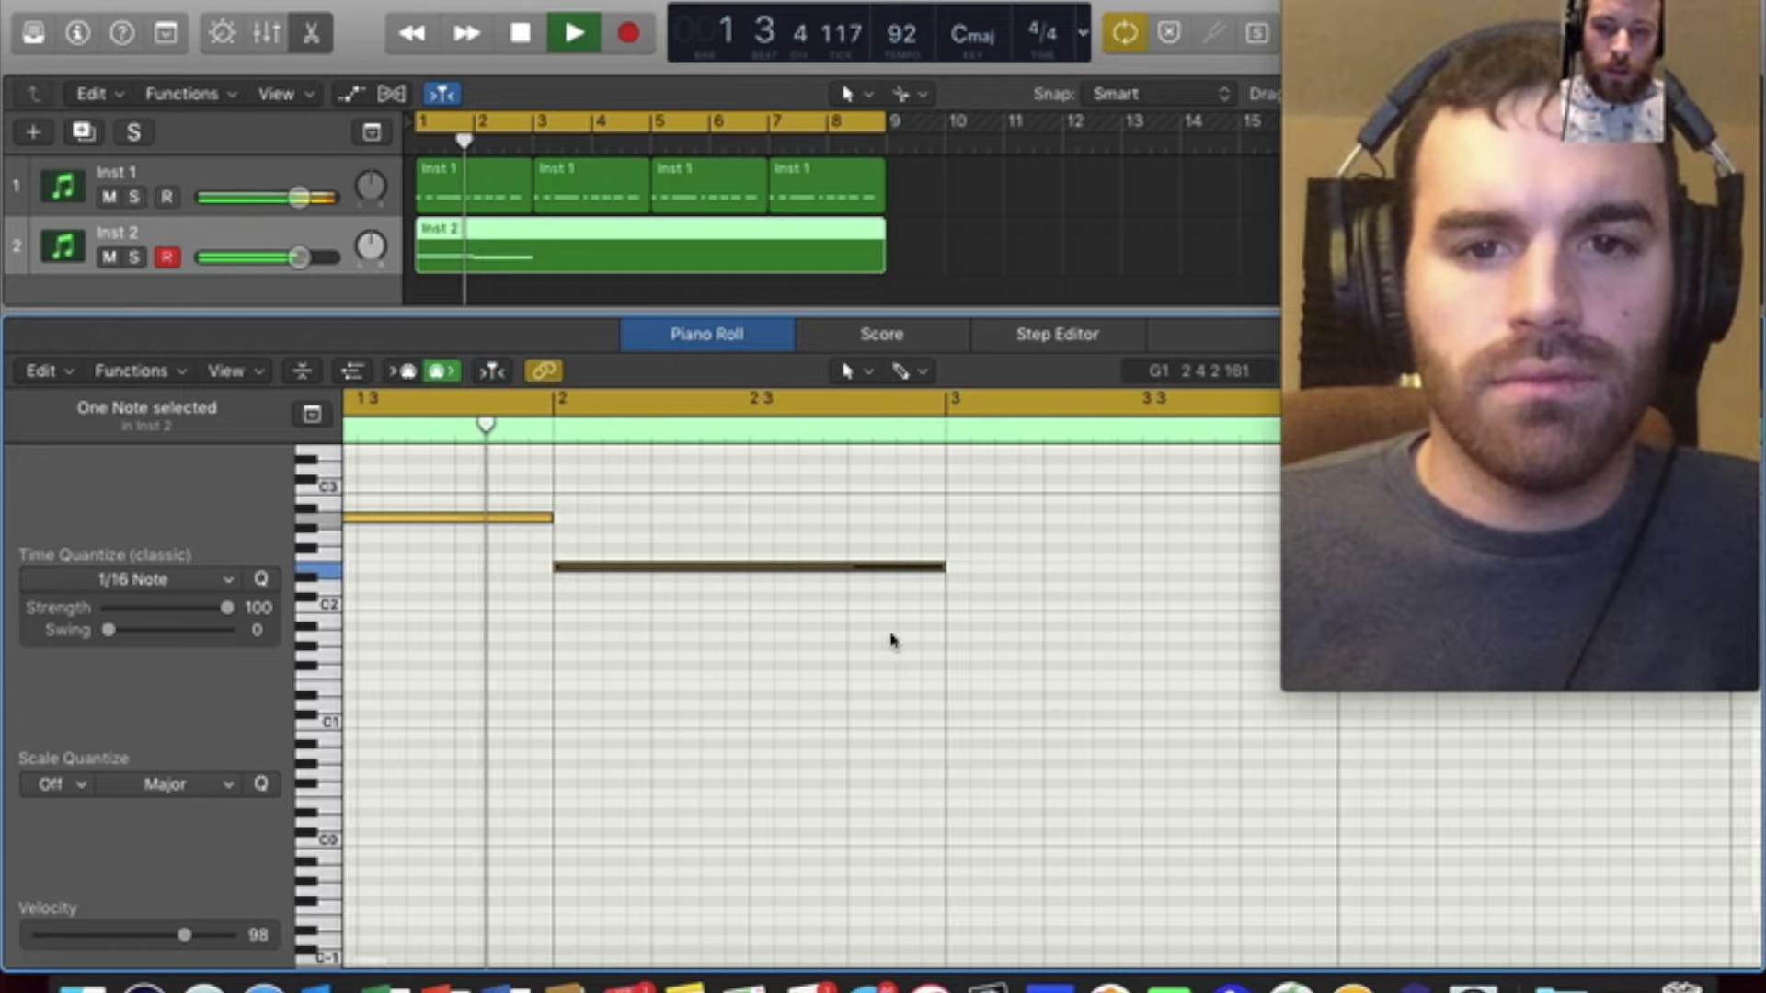
pyautogui.press('space')
# - Add a one-bar F♯2 note at bar 3 and a one-bar A1 note at bar 4 in the Inst 2 region
pyautogui.keyDown('super'); pyautogui.click(813, 548); pyautogui.keyUp('super')
pyautogui.click(827, 550)
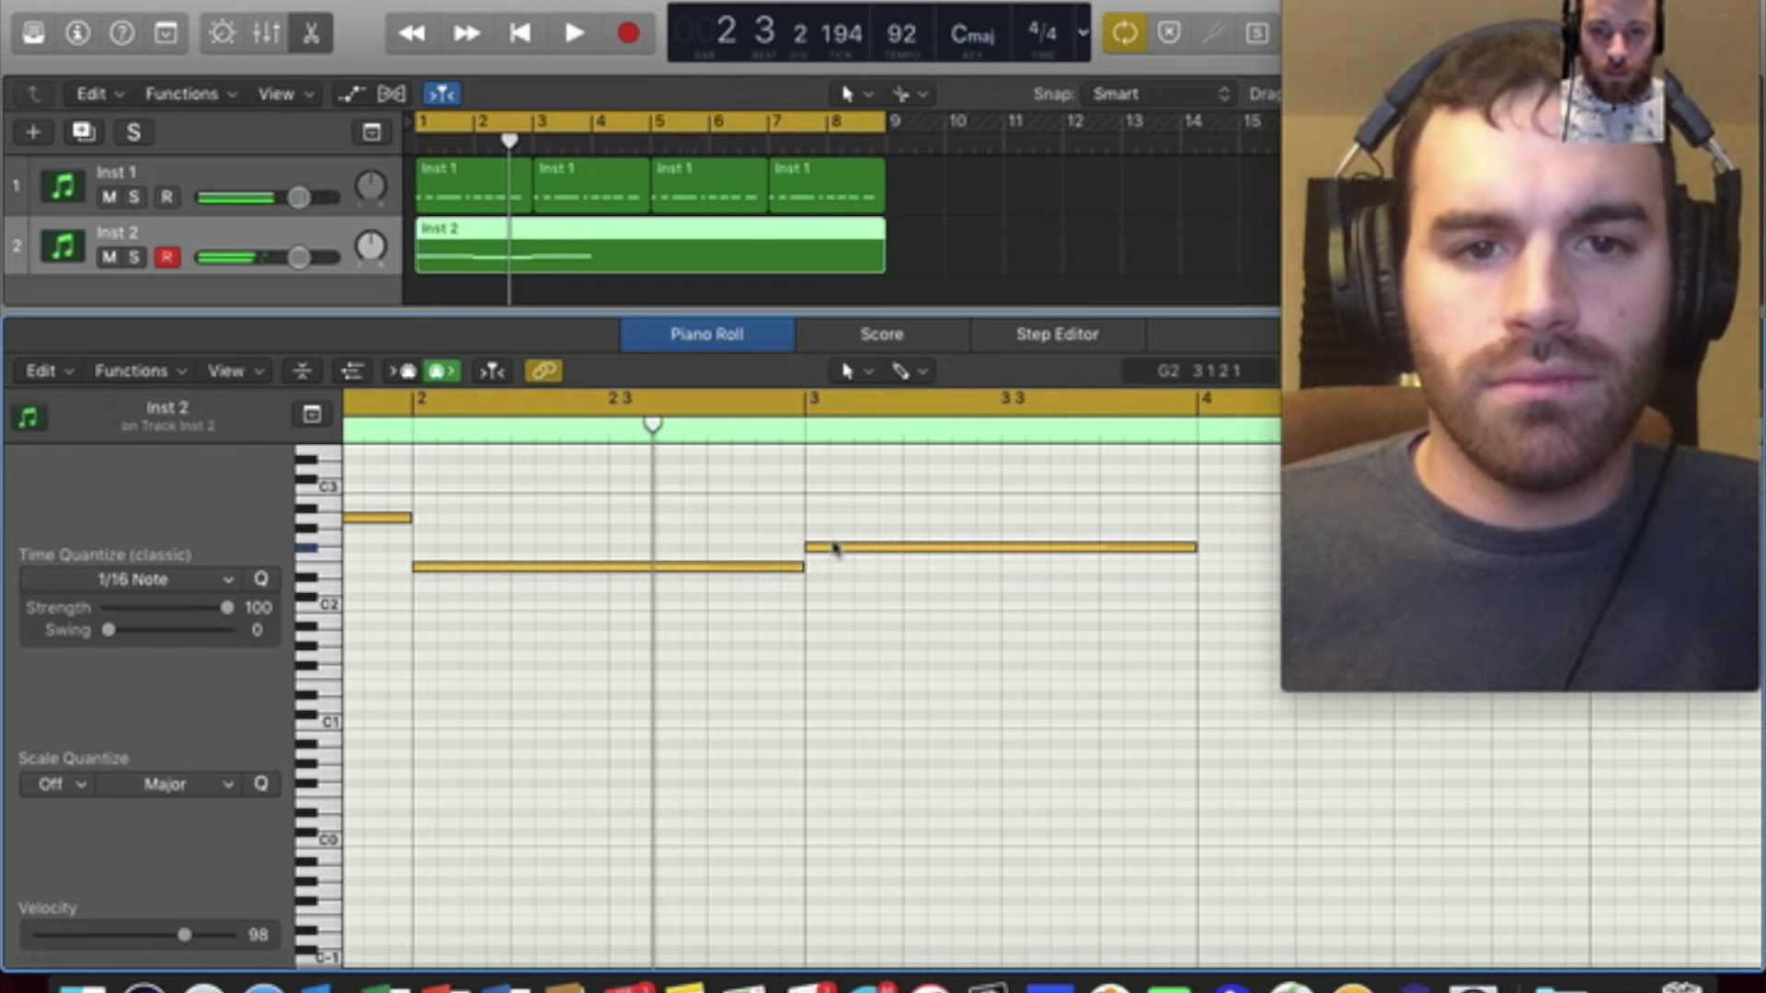
pyautogui.click(826, 549)
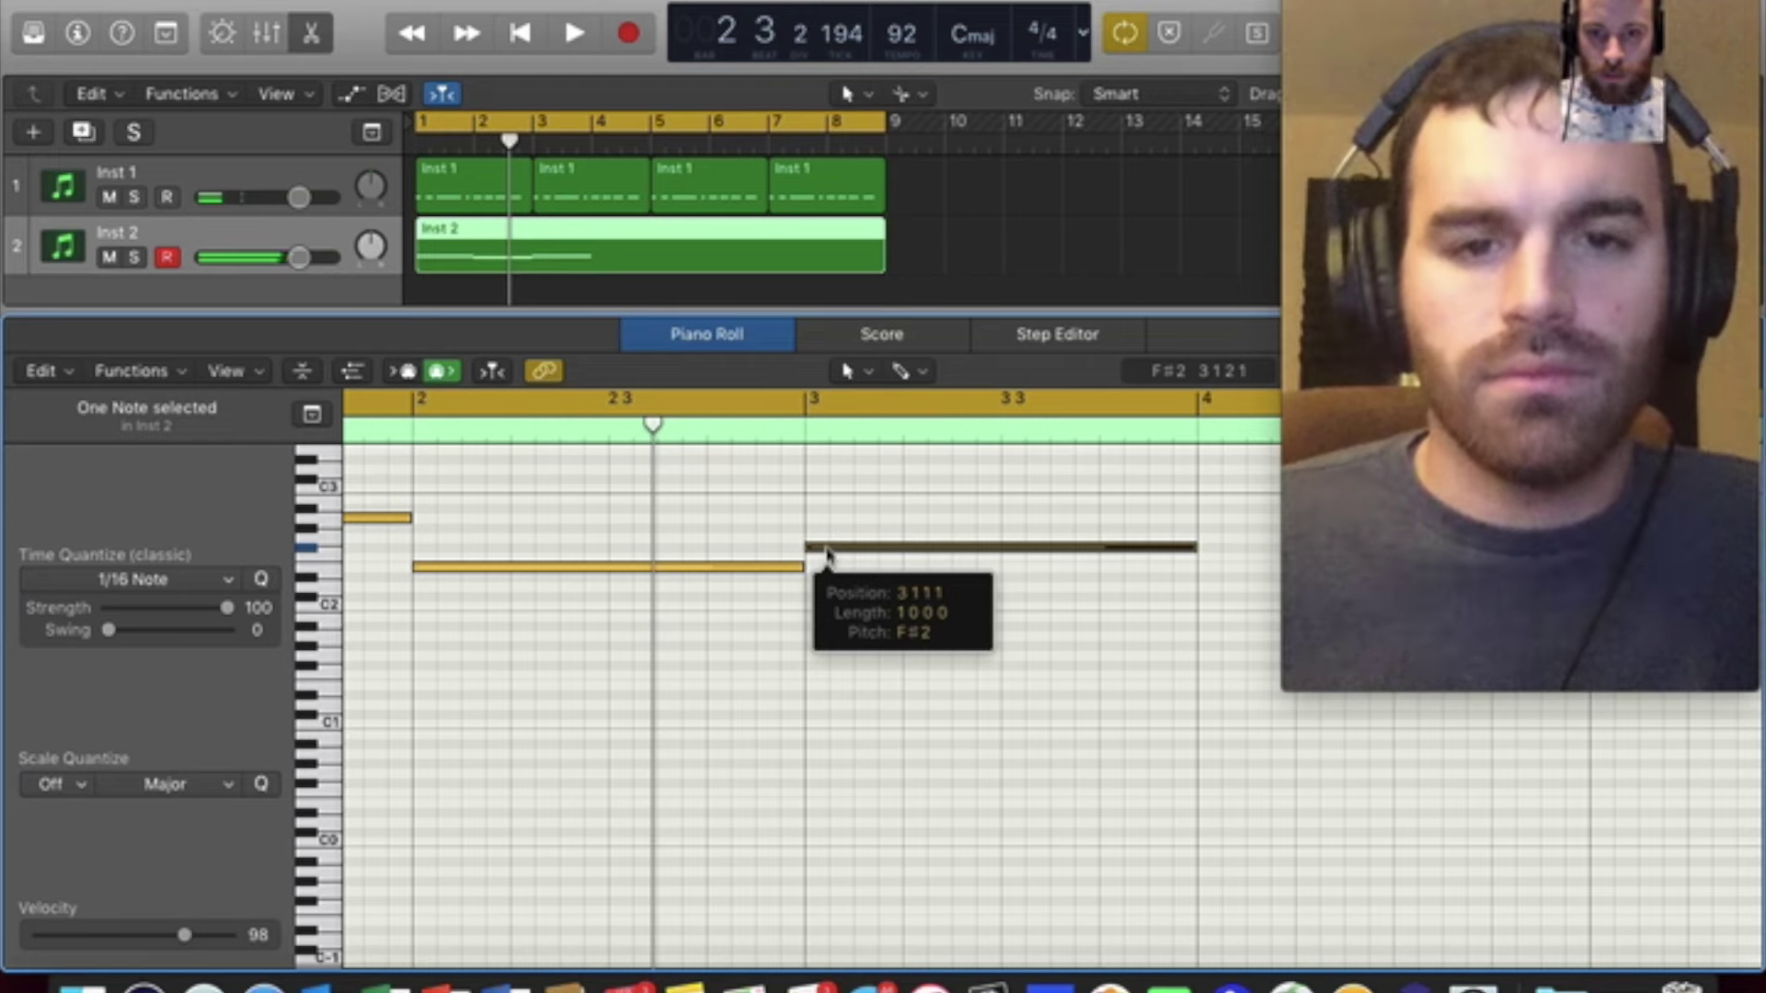
pyautogui.hscroll(5, 911, 584)
pyautogui.keyDown('super'); pyautogui.click(977, 636); pyautogui.keyUp('super')
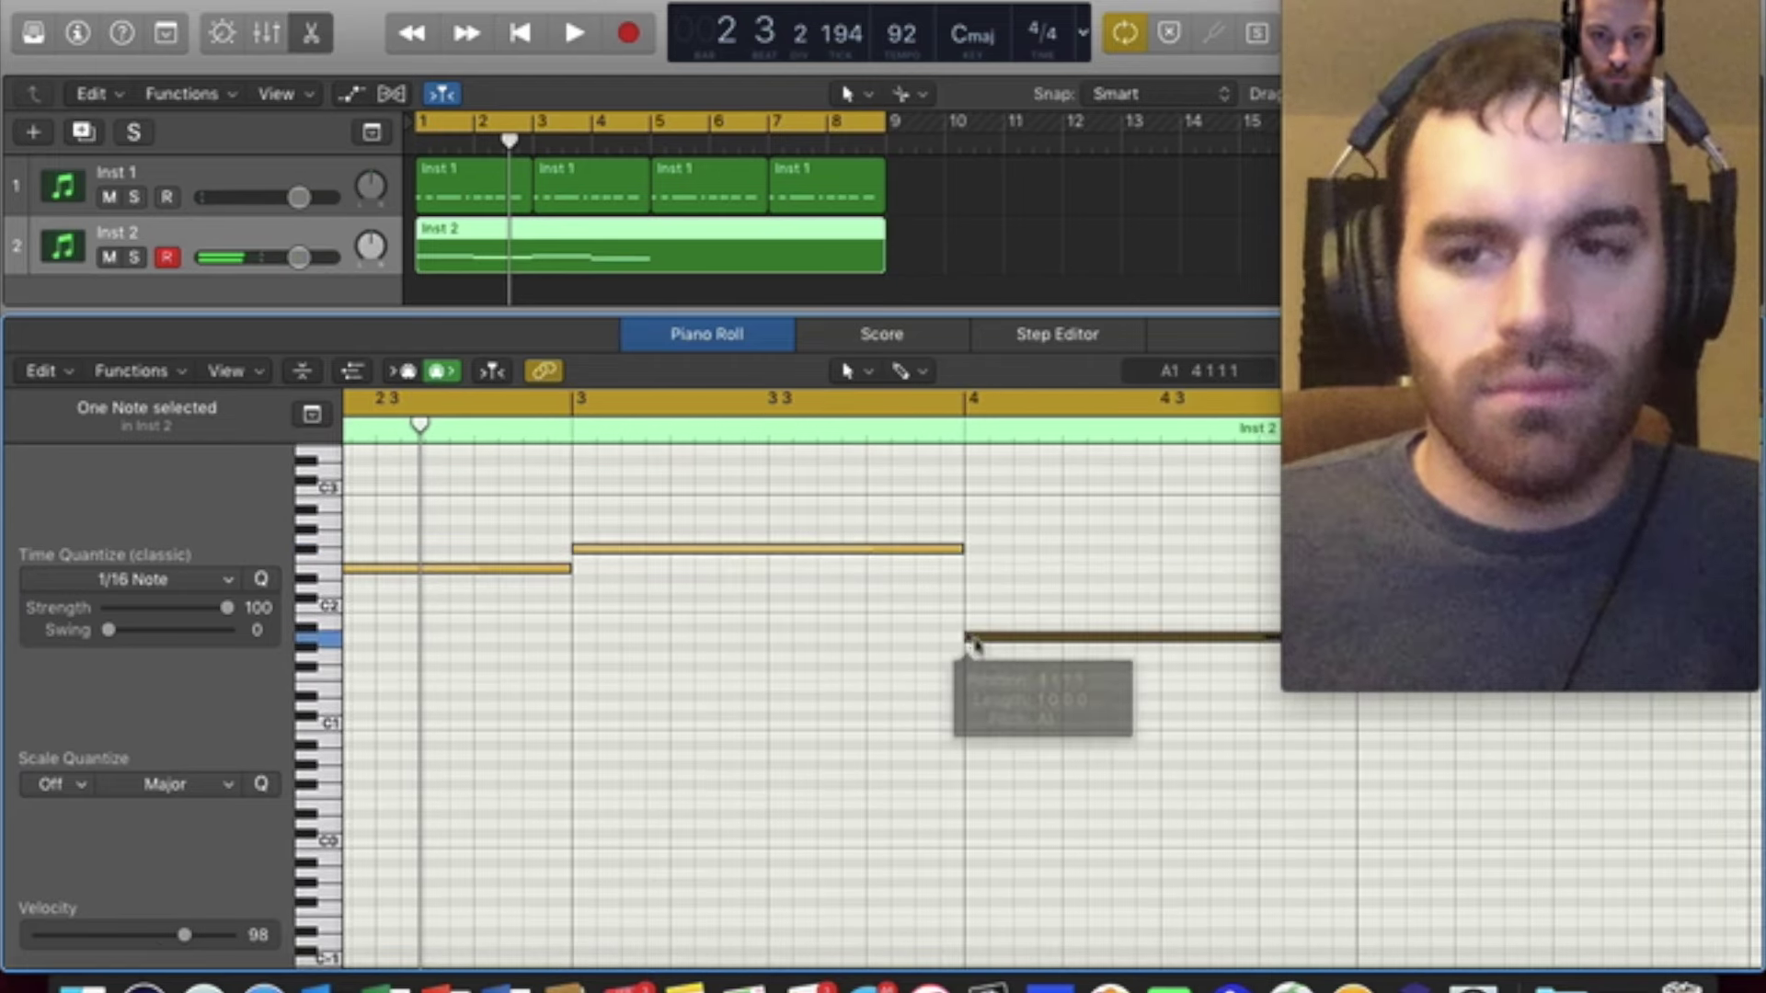
# - Raise the bar 4 note in the Inst 2 region to D2
pyautogui.moveTo(984, 639); pyautogui.dragTo(983, 598)
pyautogui.press('super+Left')
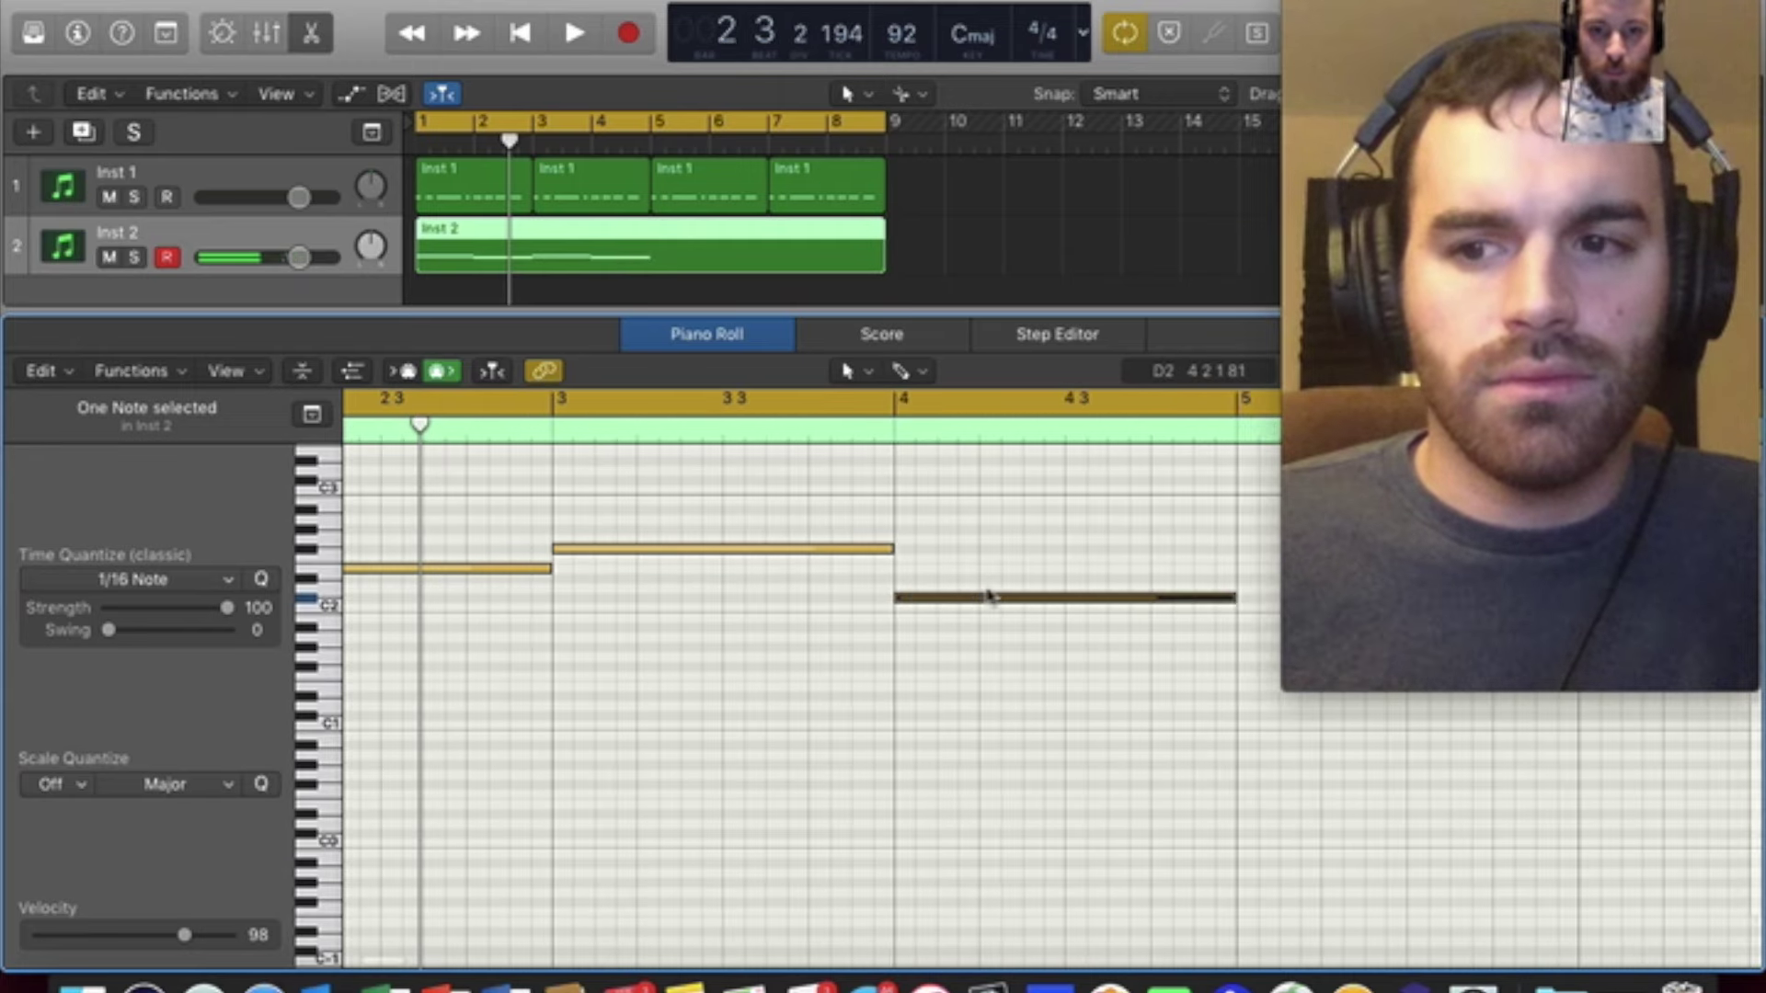
pyautogui.press('super+Left')
pyautogui.press('super+Left')
# - Shorten the cycle range to end at bar 5 and play back both tracks, briefly checking their levels in the Mixer
pyautogui.moveTo(880, 126); pyautogui.dragTo(651, 126)
pyautogui.press('space')
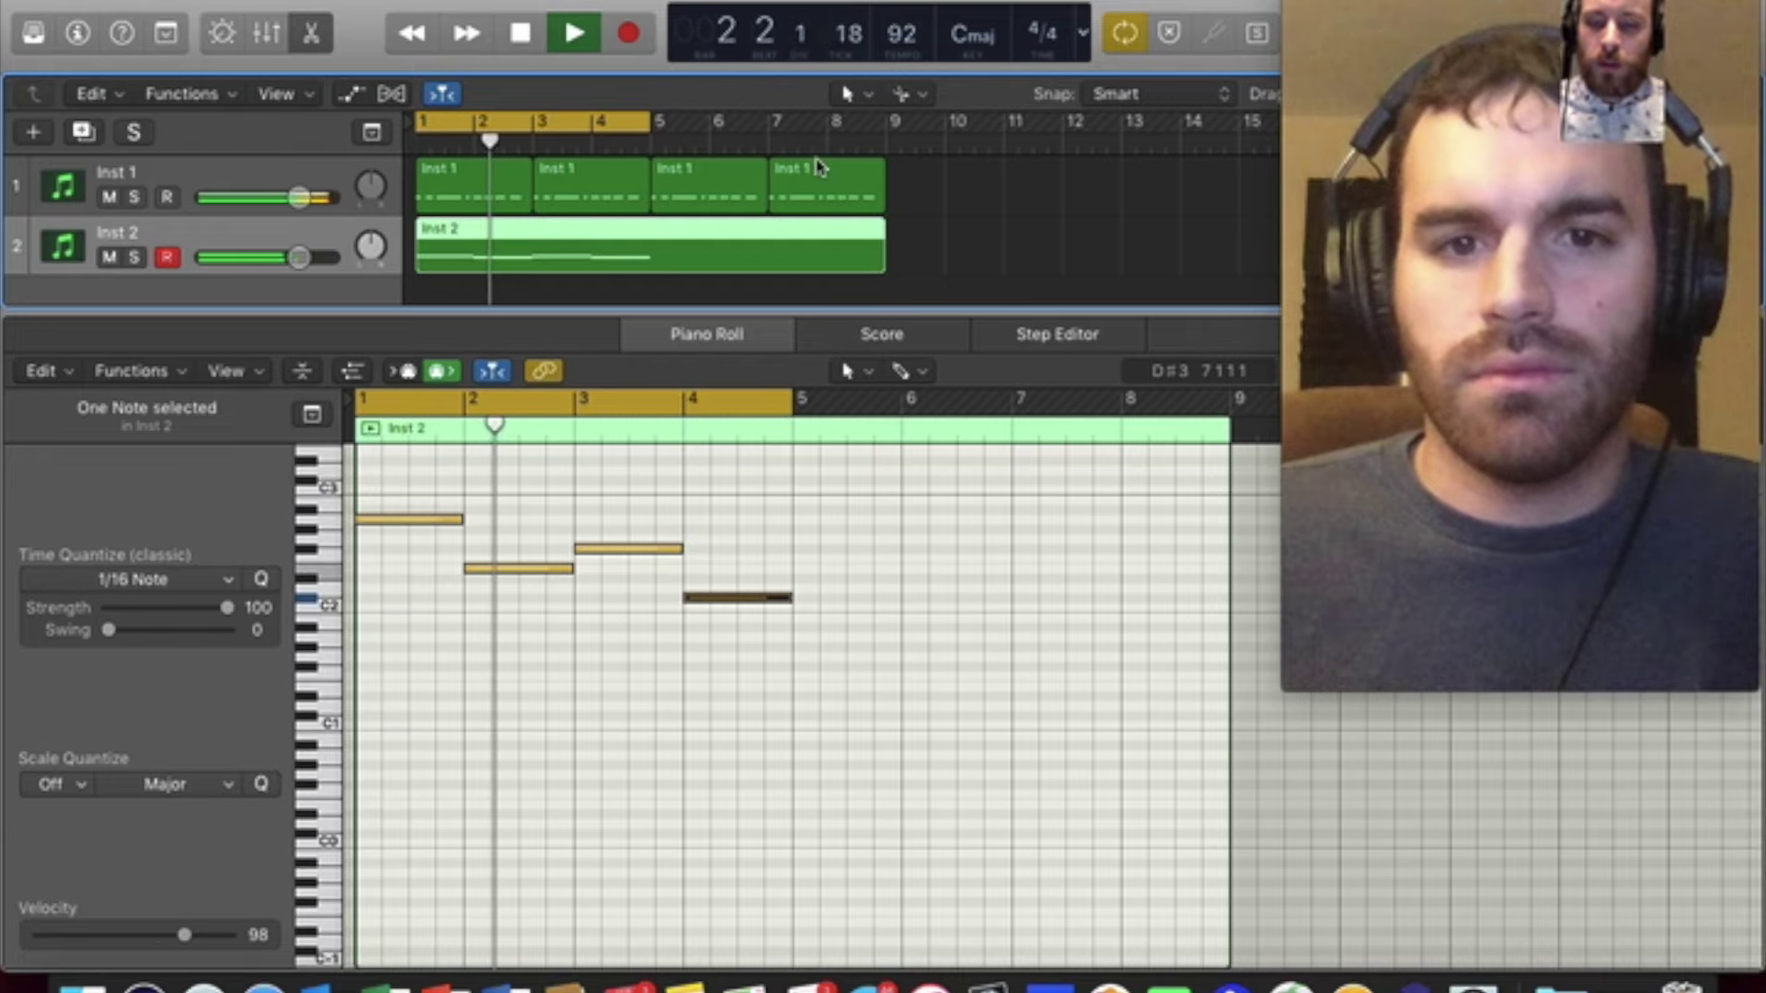
pyautogui.press('x')
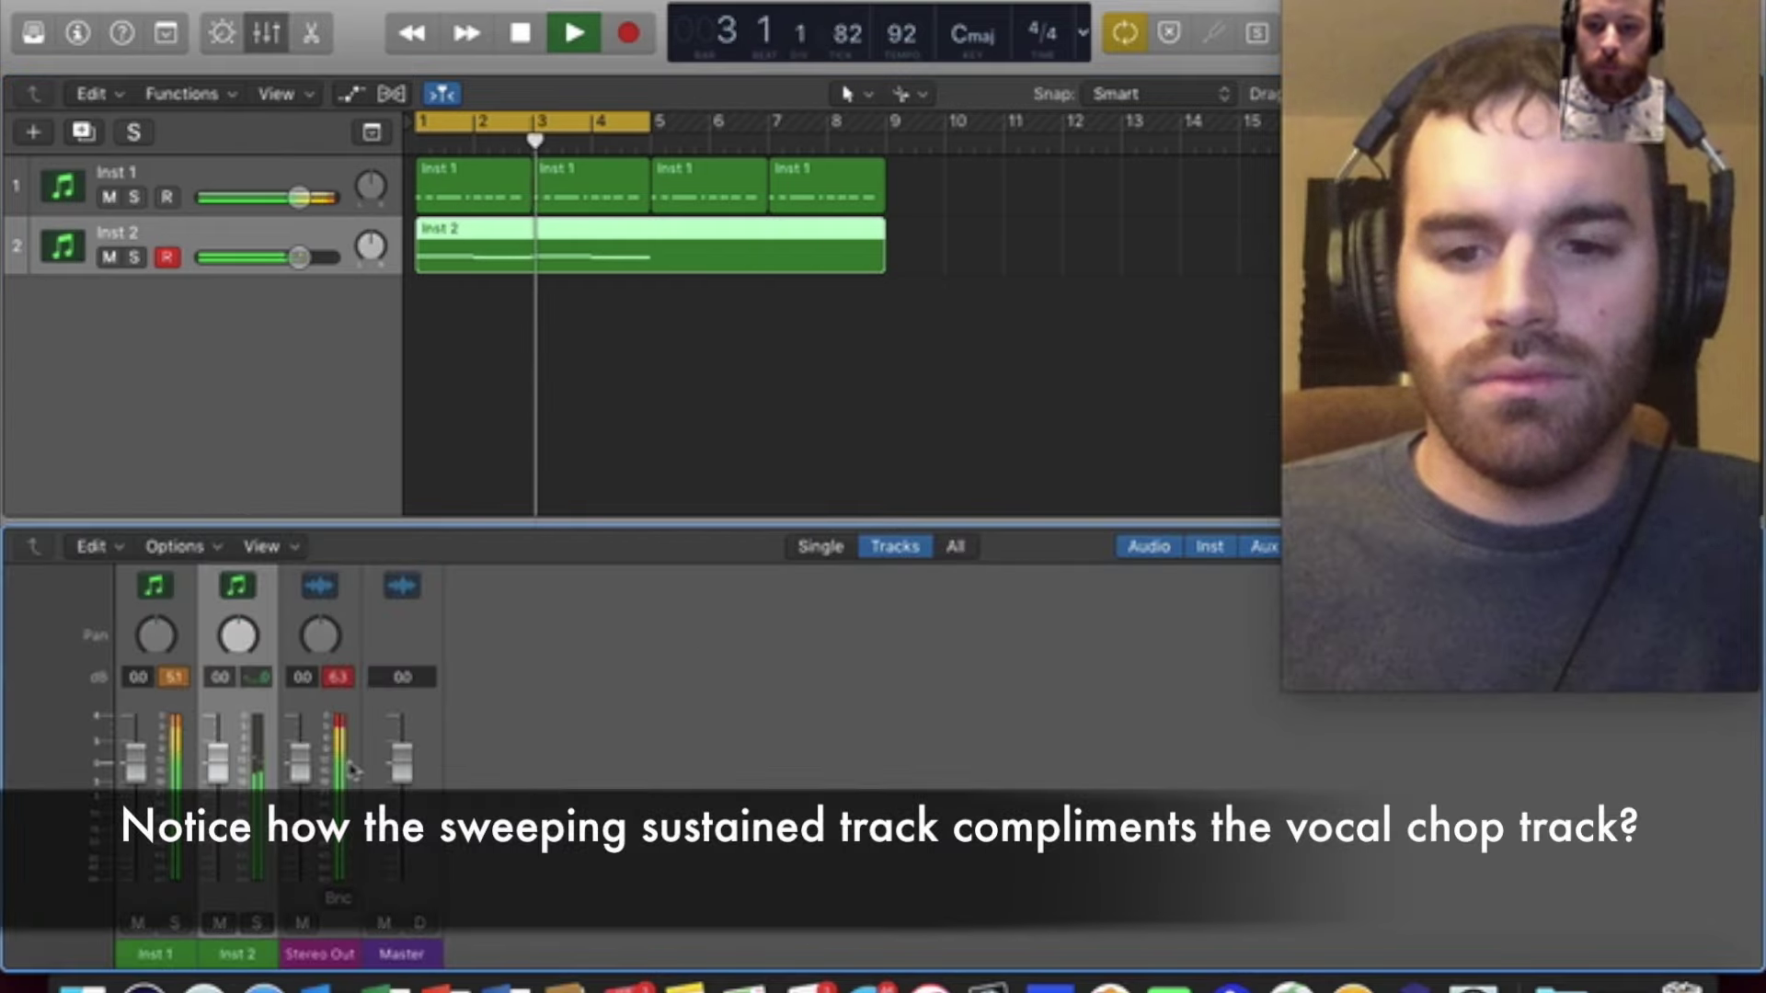
pyautogui.press('x')
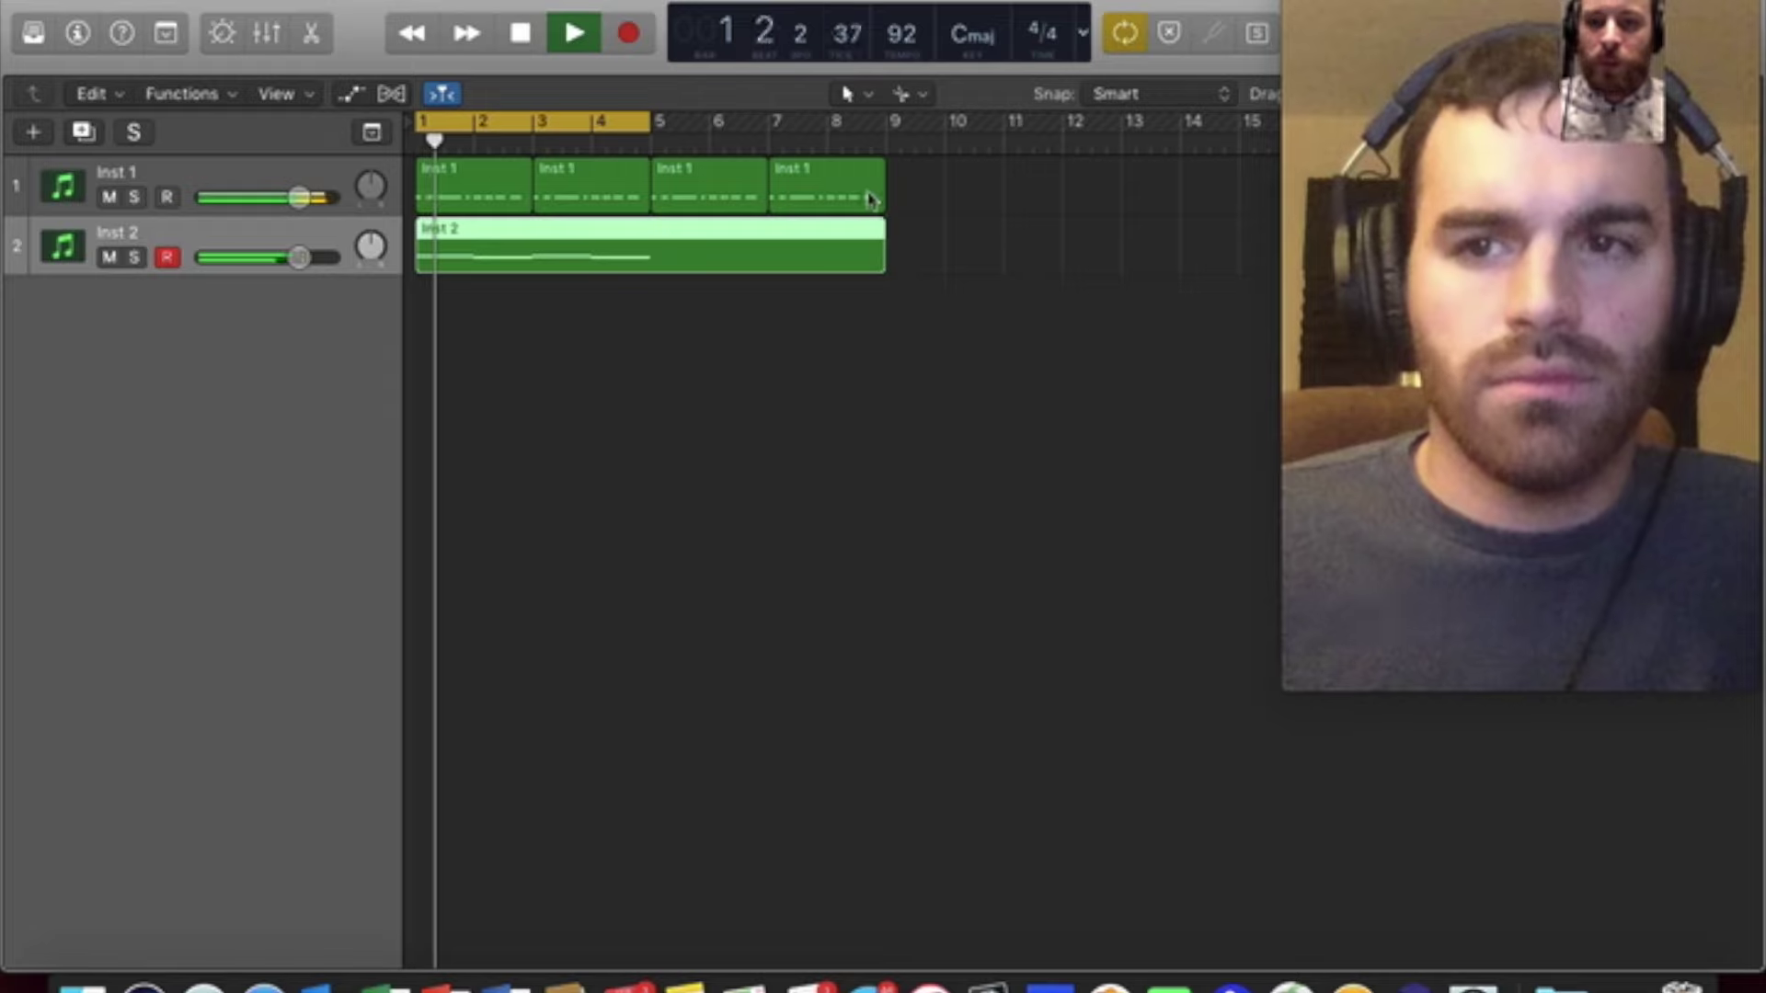
pyautogui.press('space')
pyautogui.moveTo(1529, 99); pyautogui.dragTo(1352, 197)
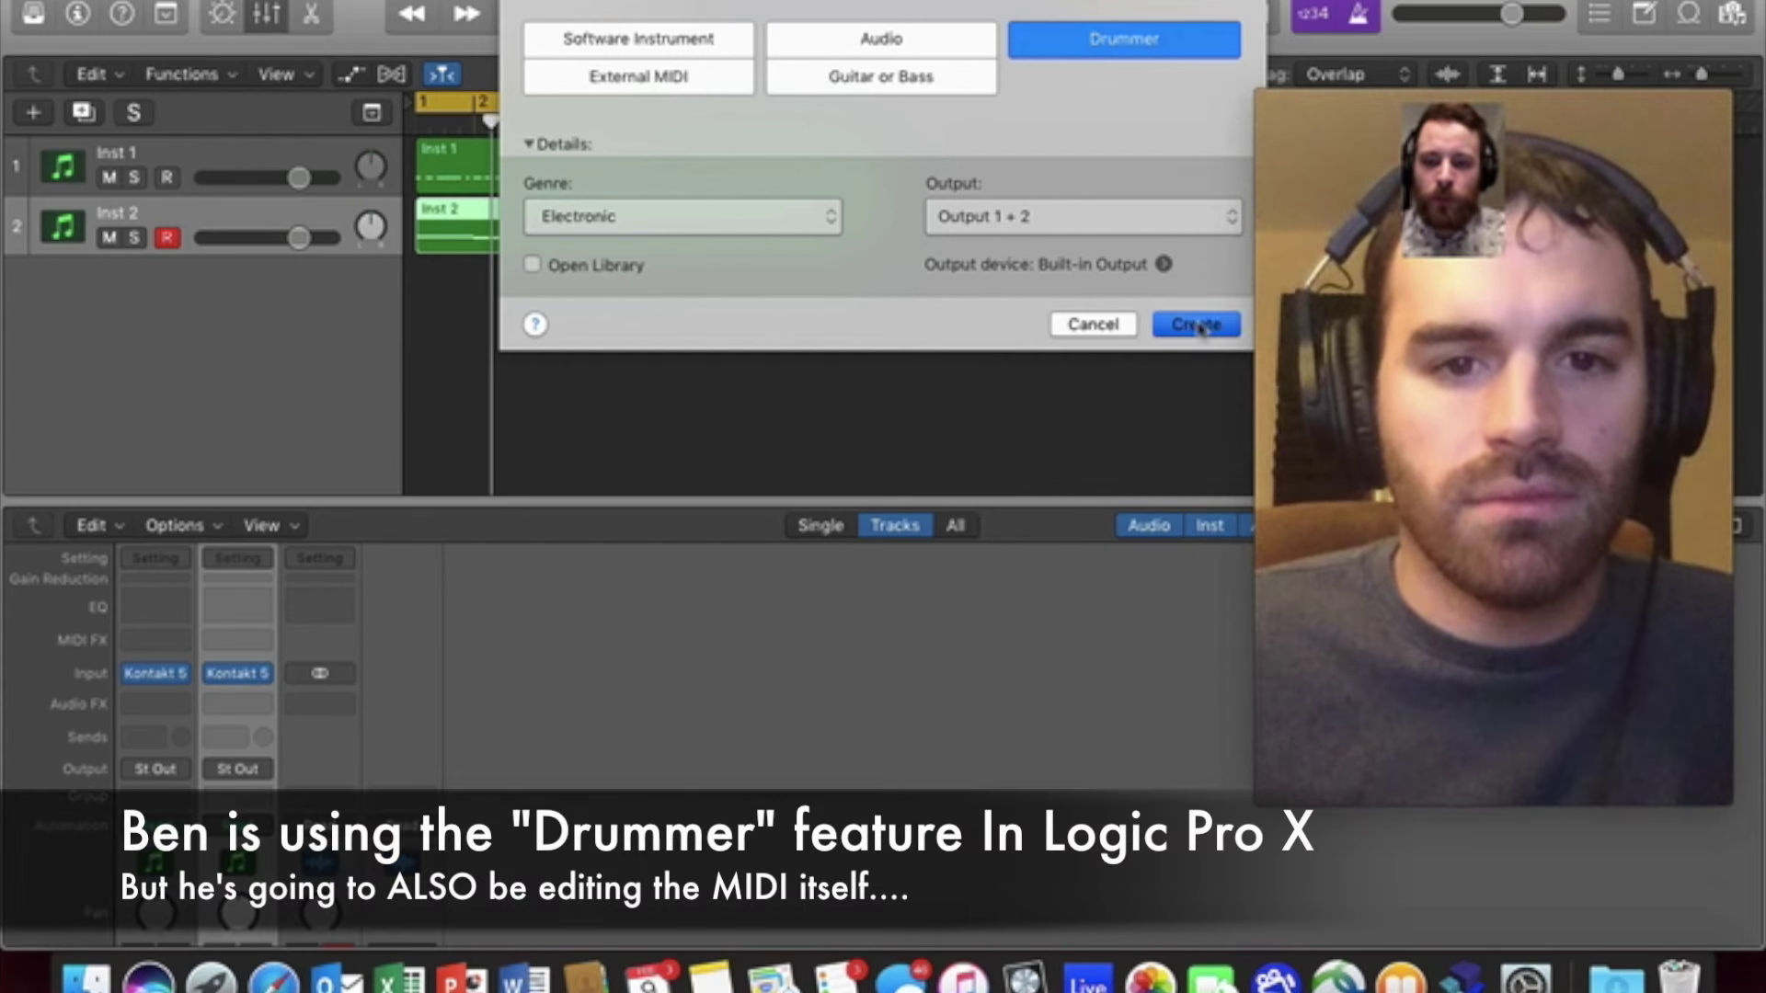
# - Create an Electronic Drummer track and delete it together with its regions
pyautogui.click(1197, 325)
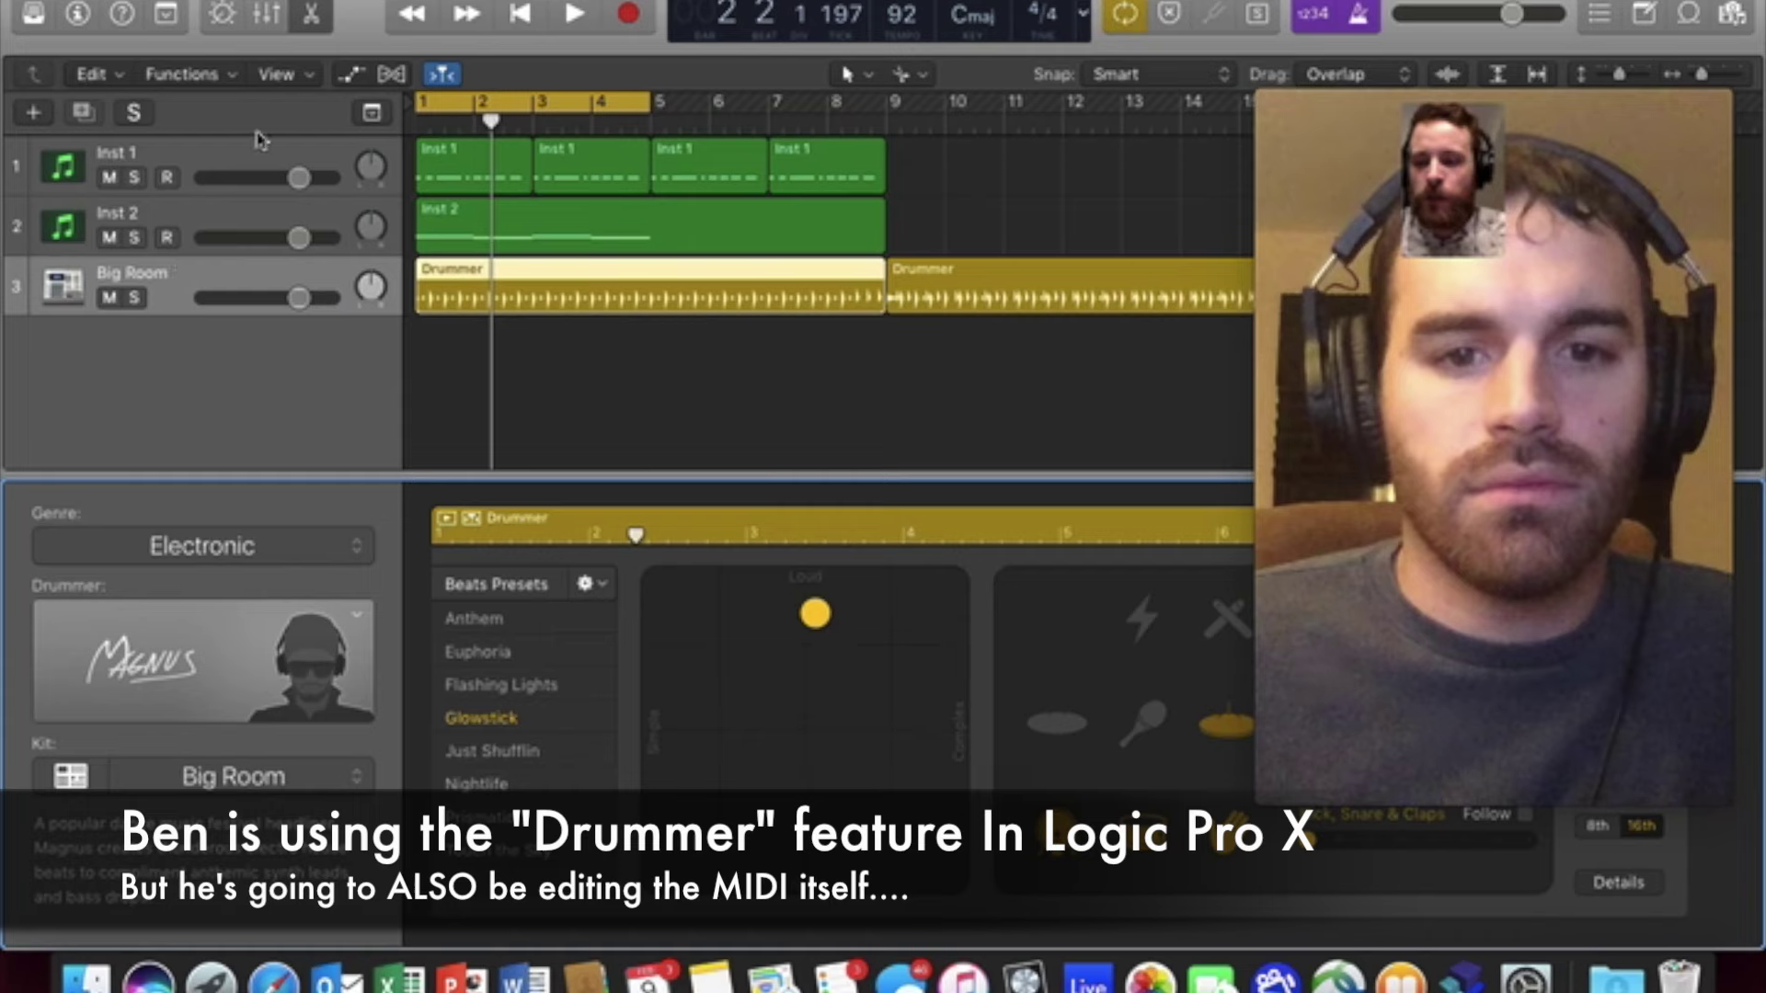
pyautogui.click(184, 218)
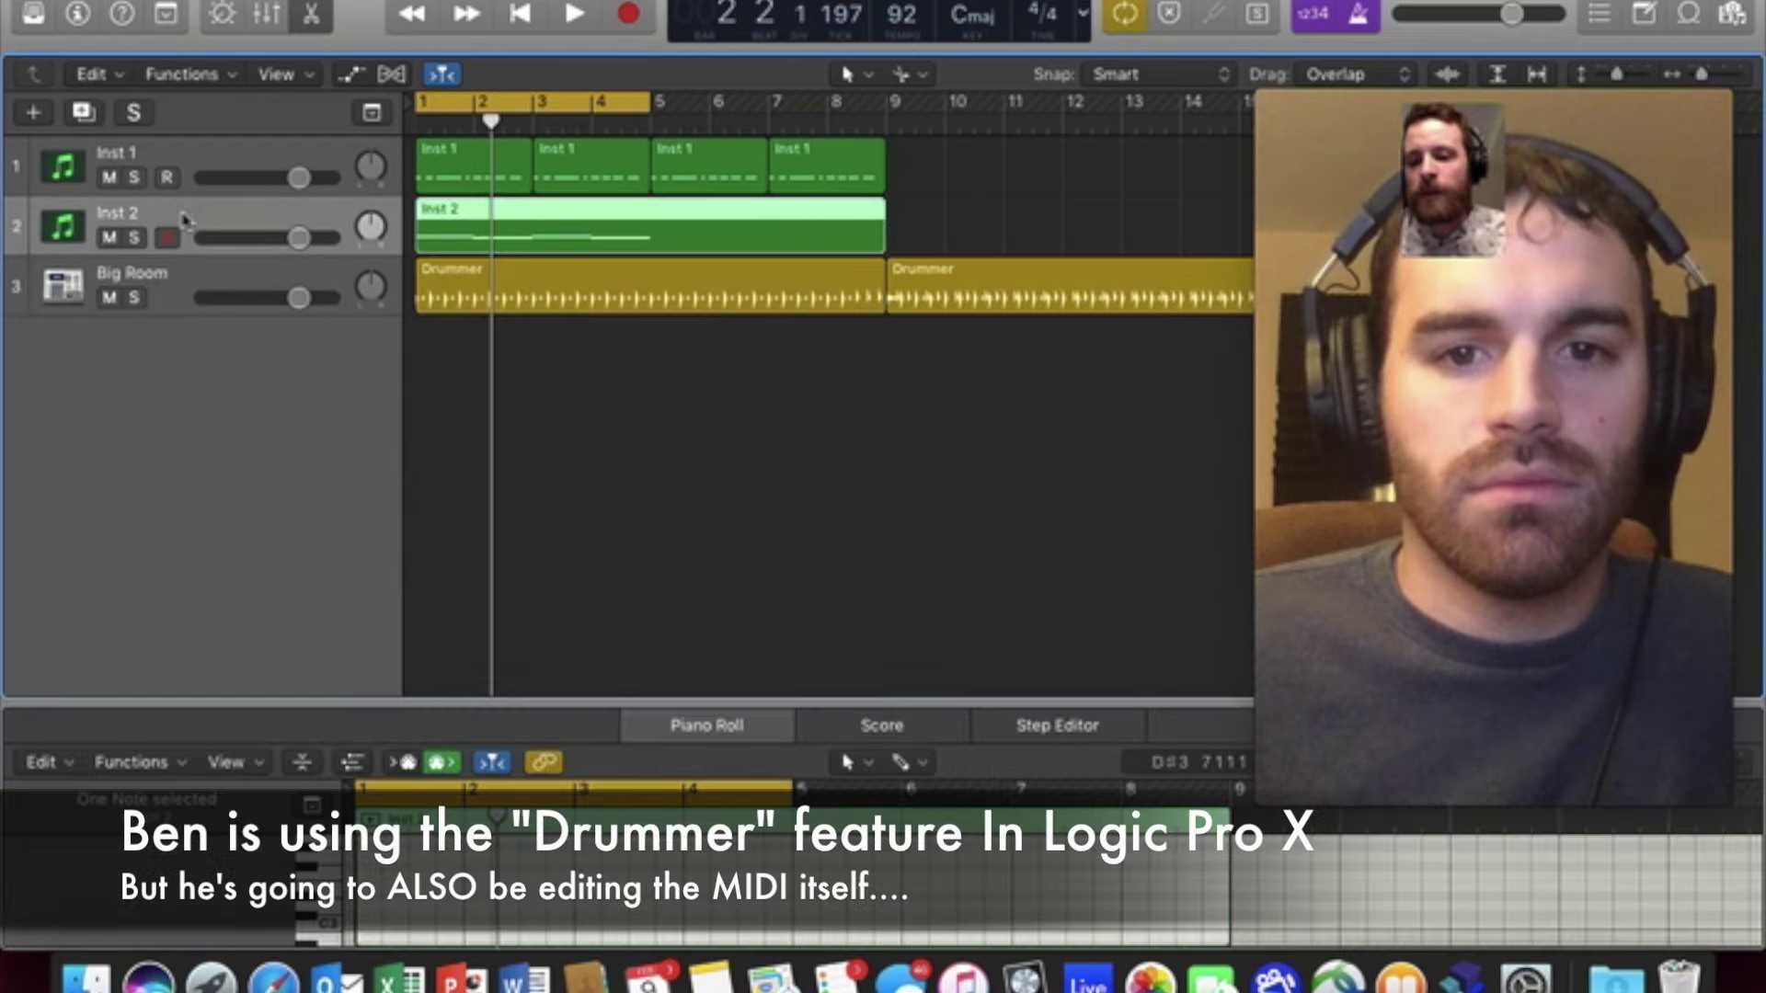
pyautogui.click(181, 268)
pyautogui.press('Delete')
pyautogui.press('super+BackSpace')
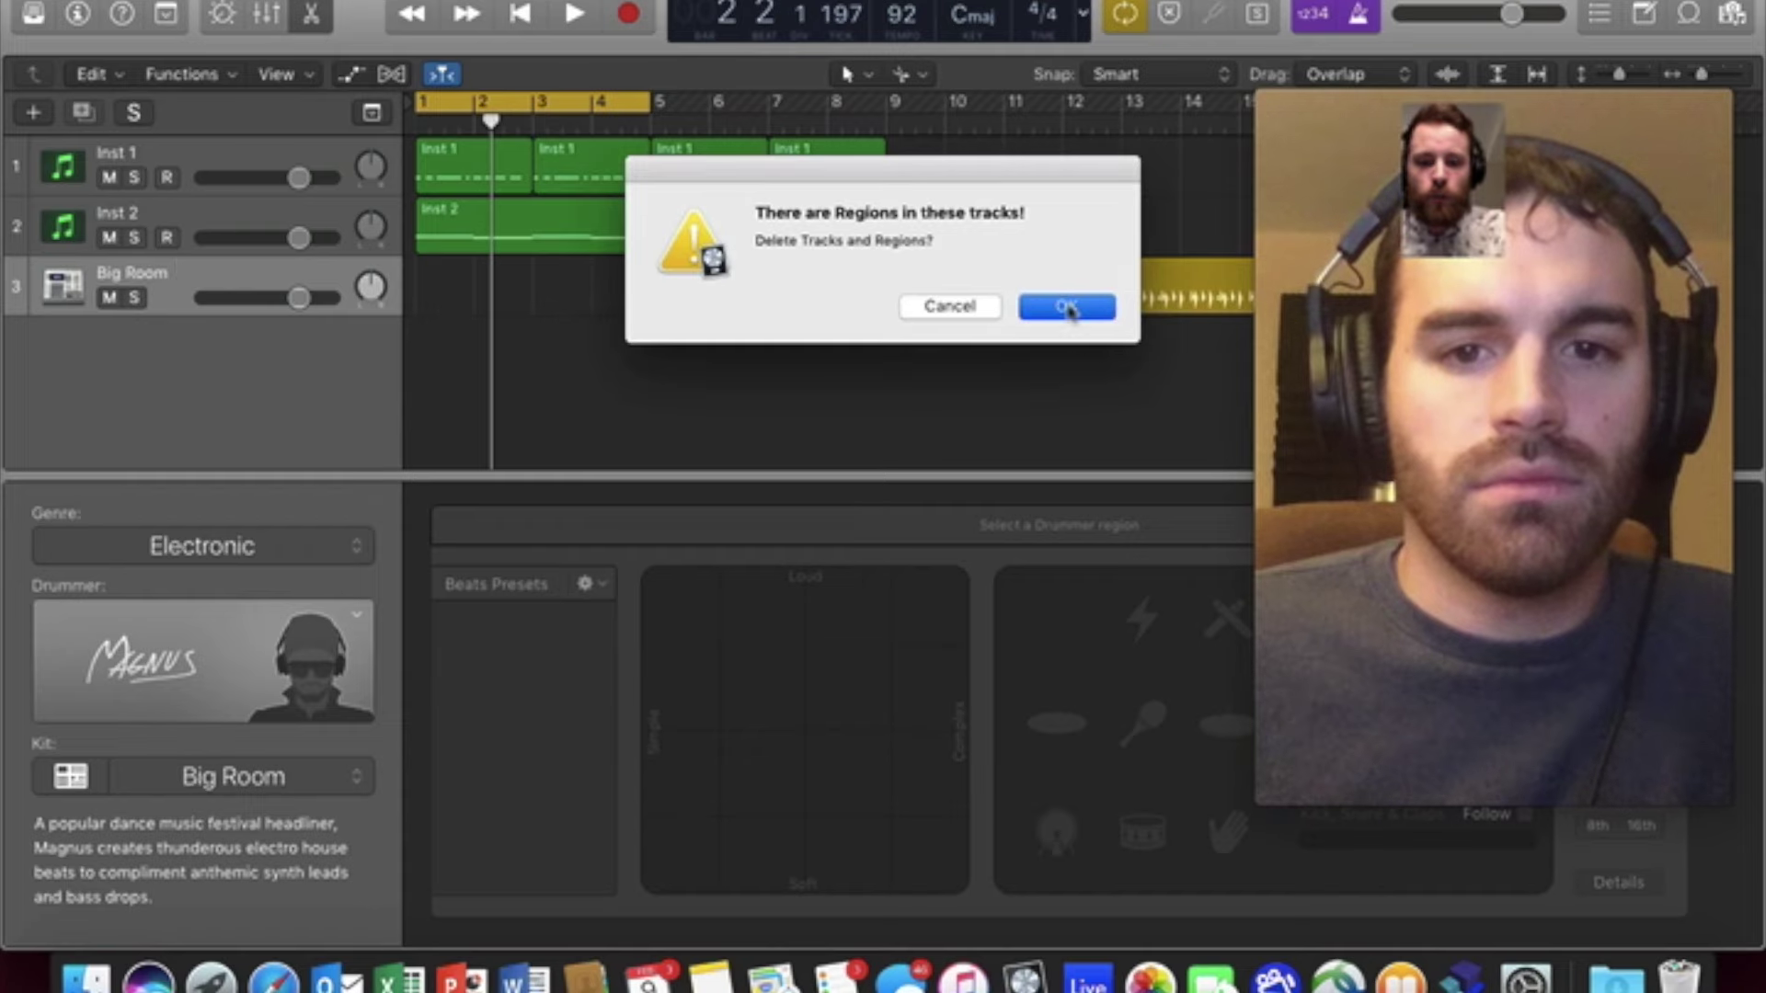
pyautogui.click(1067, 307)
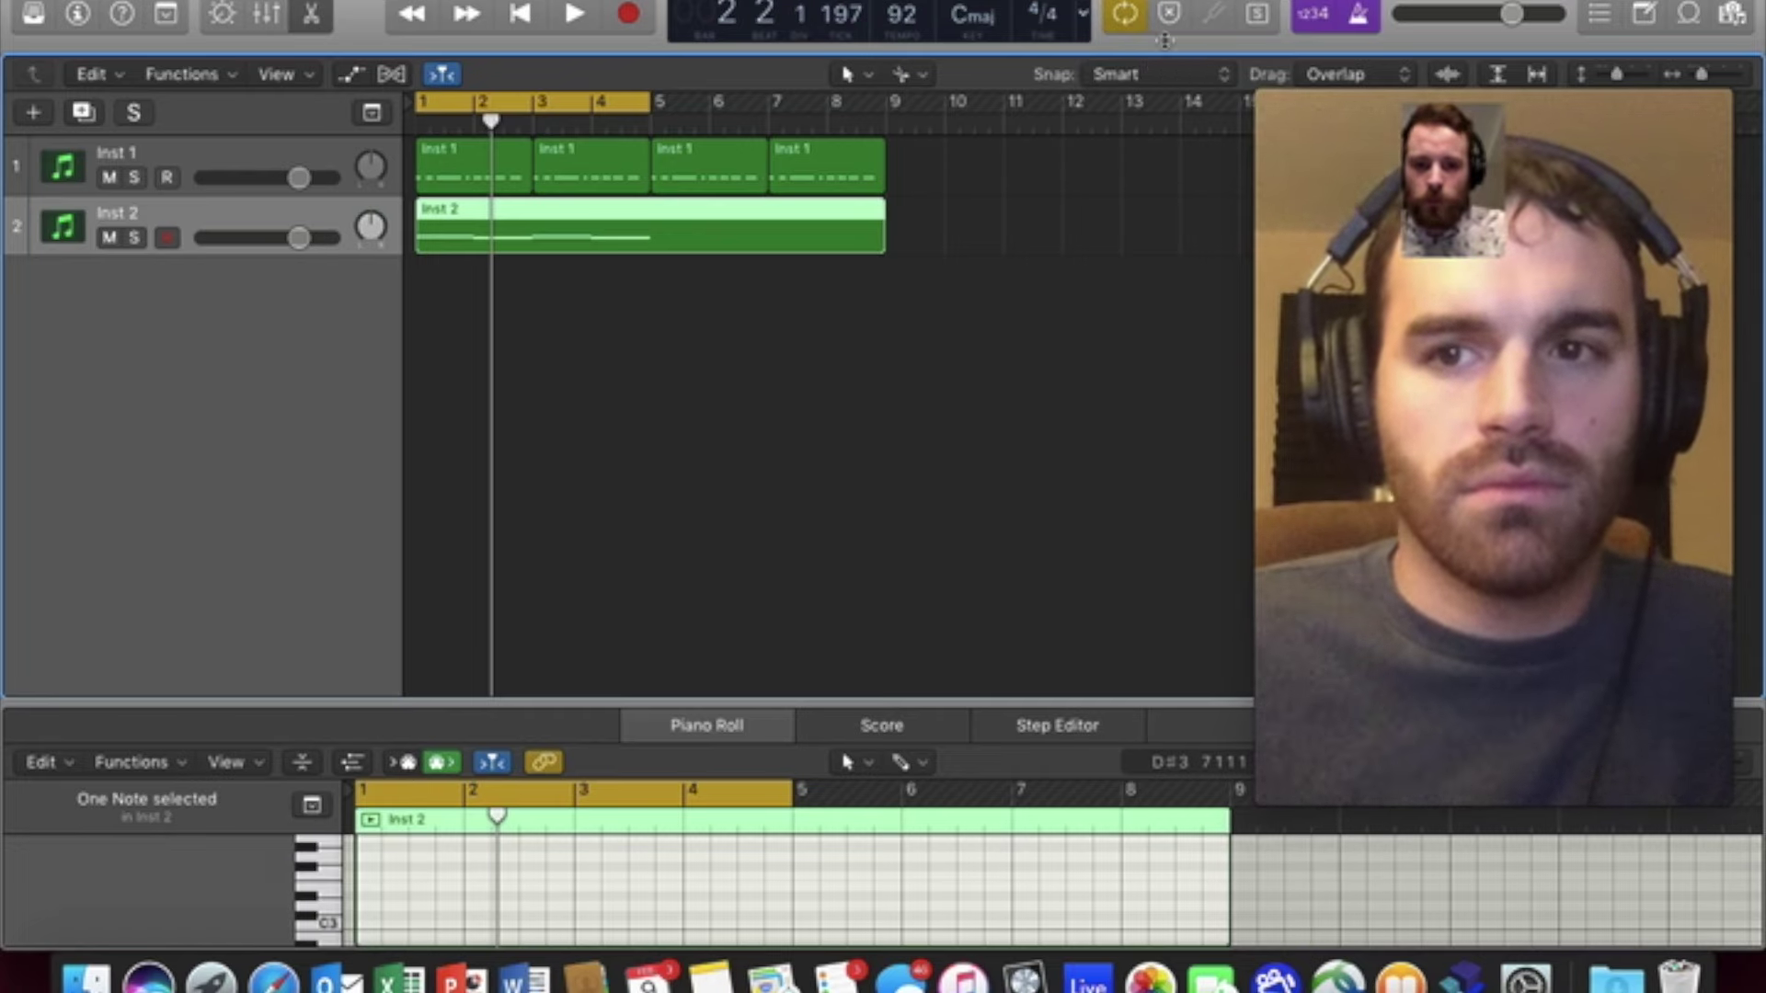
# - Create a Drummer track in the R&B genre and audition it with the two instrument tracks
pyautogui.click(31, 115)
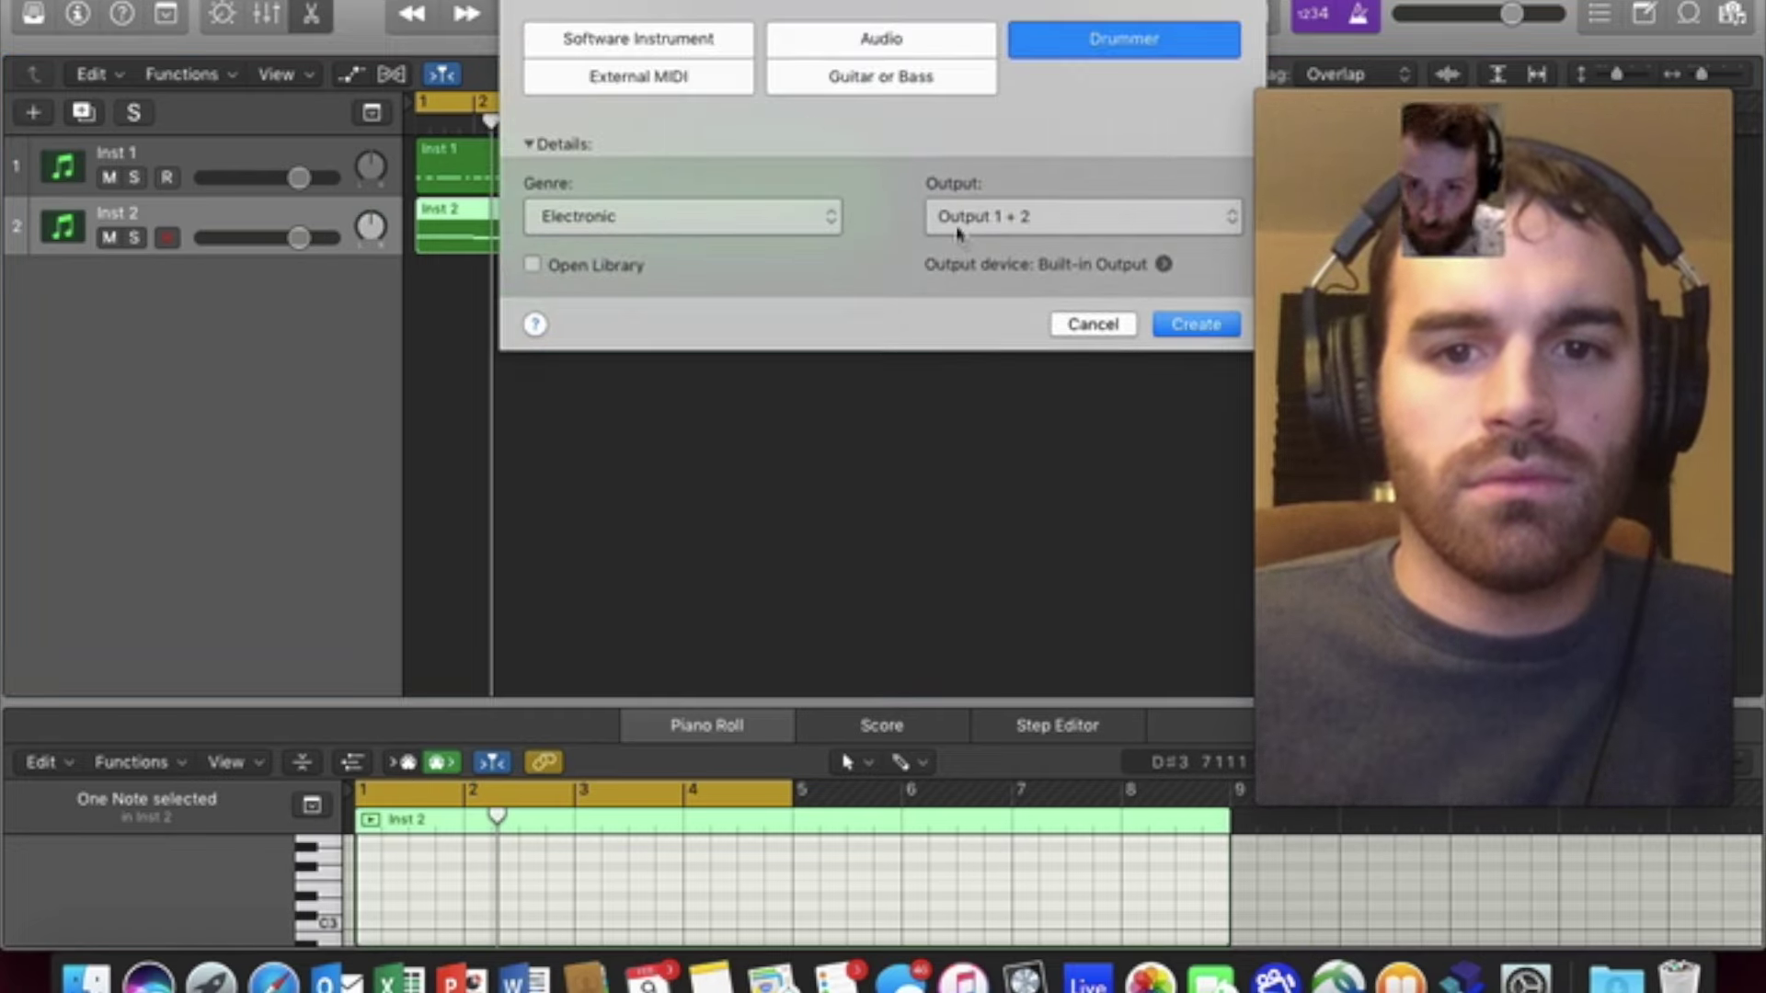
pyautogui.click(641, 230)
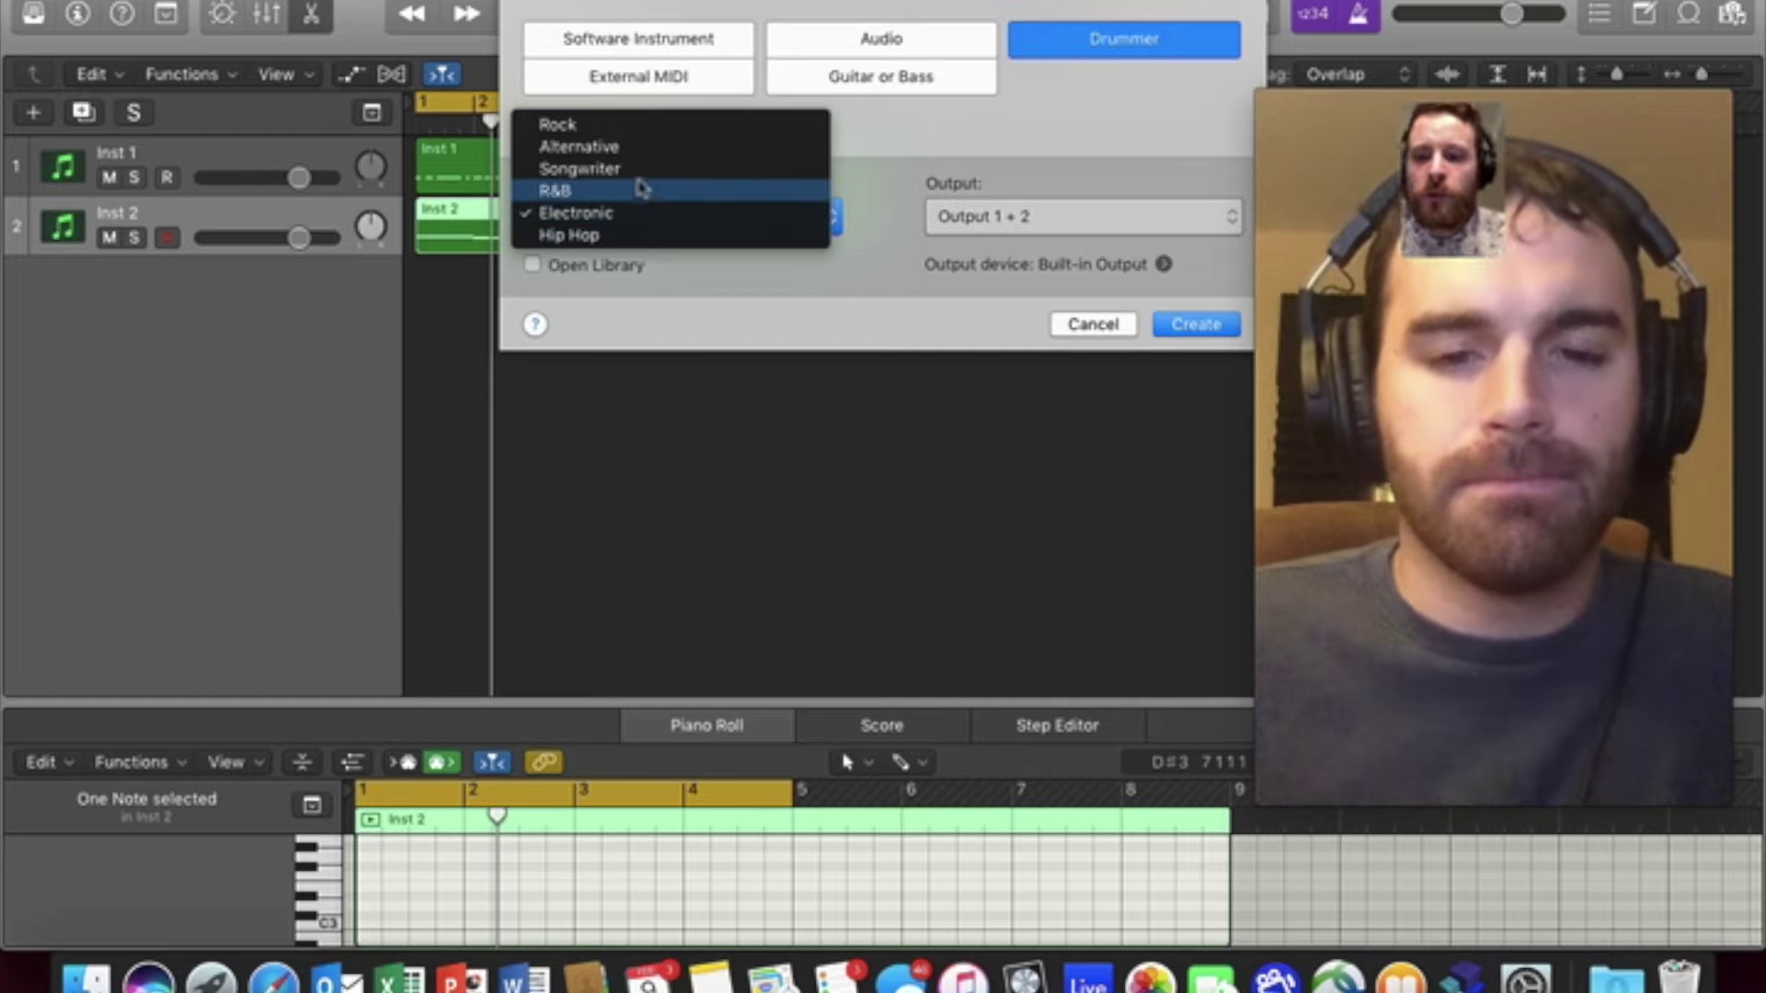
pyautogui.click(642, 187)
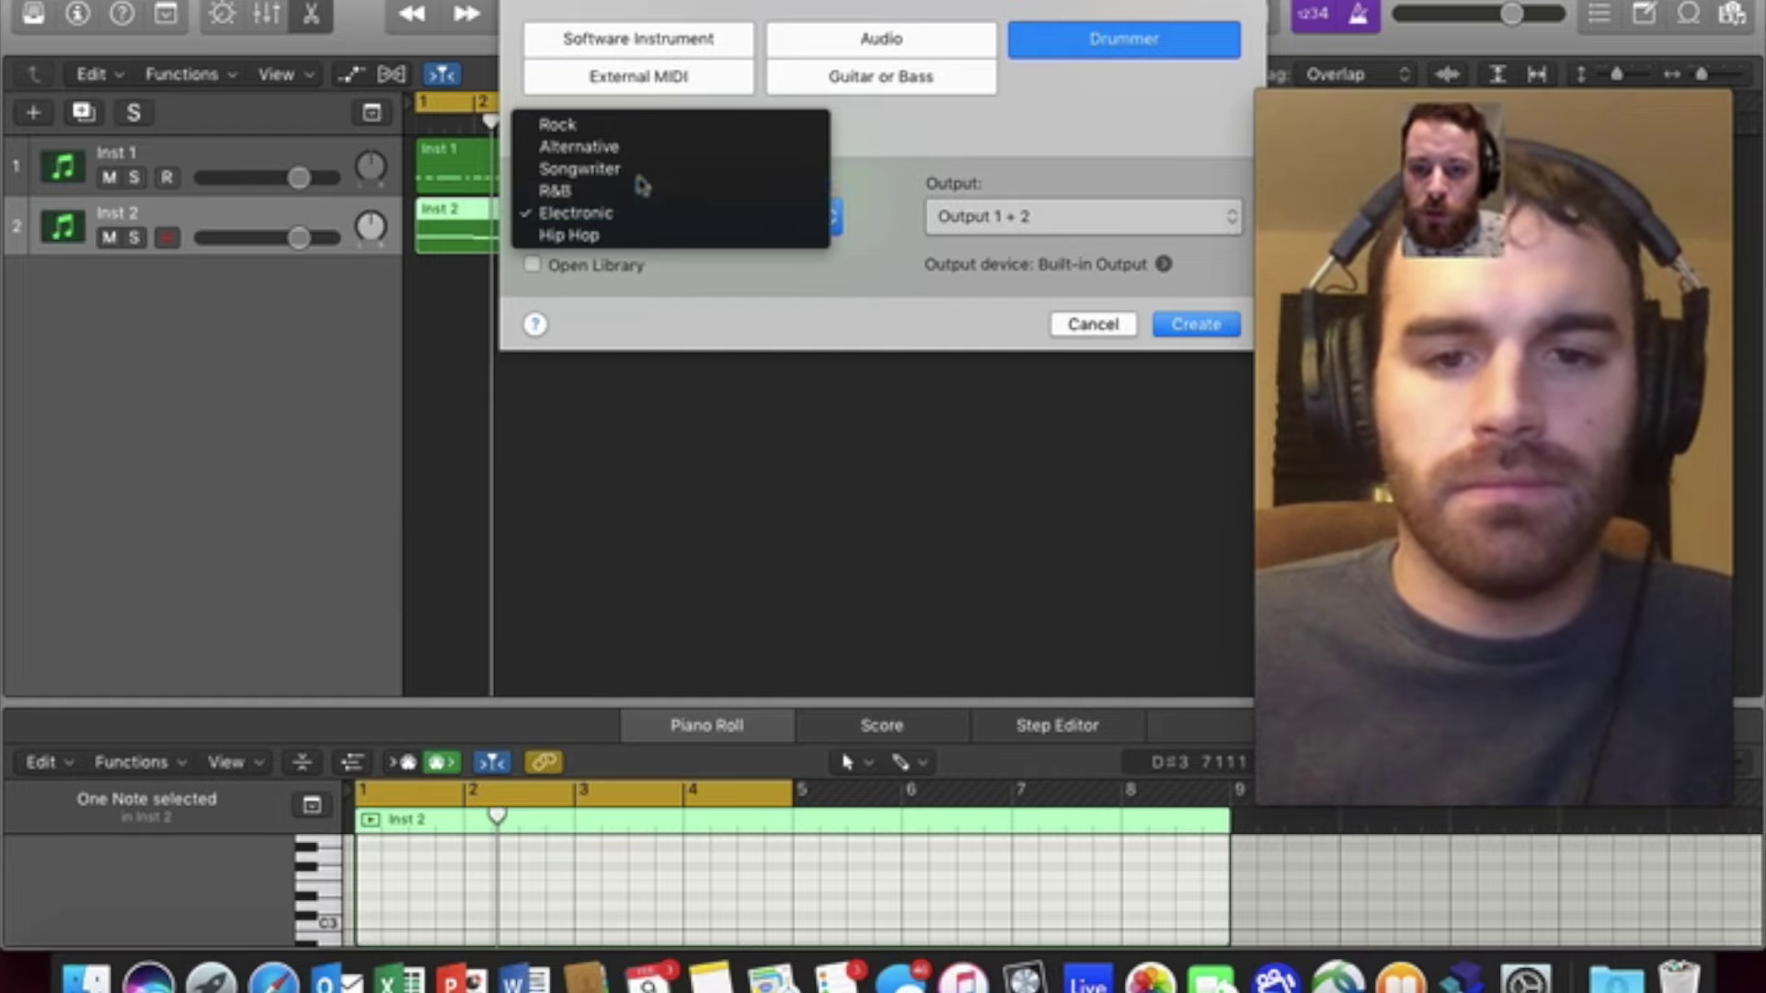
pyautogui.click(1208, 324)
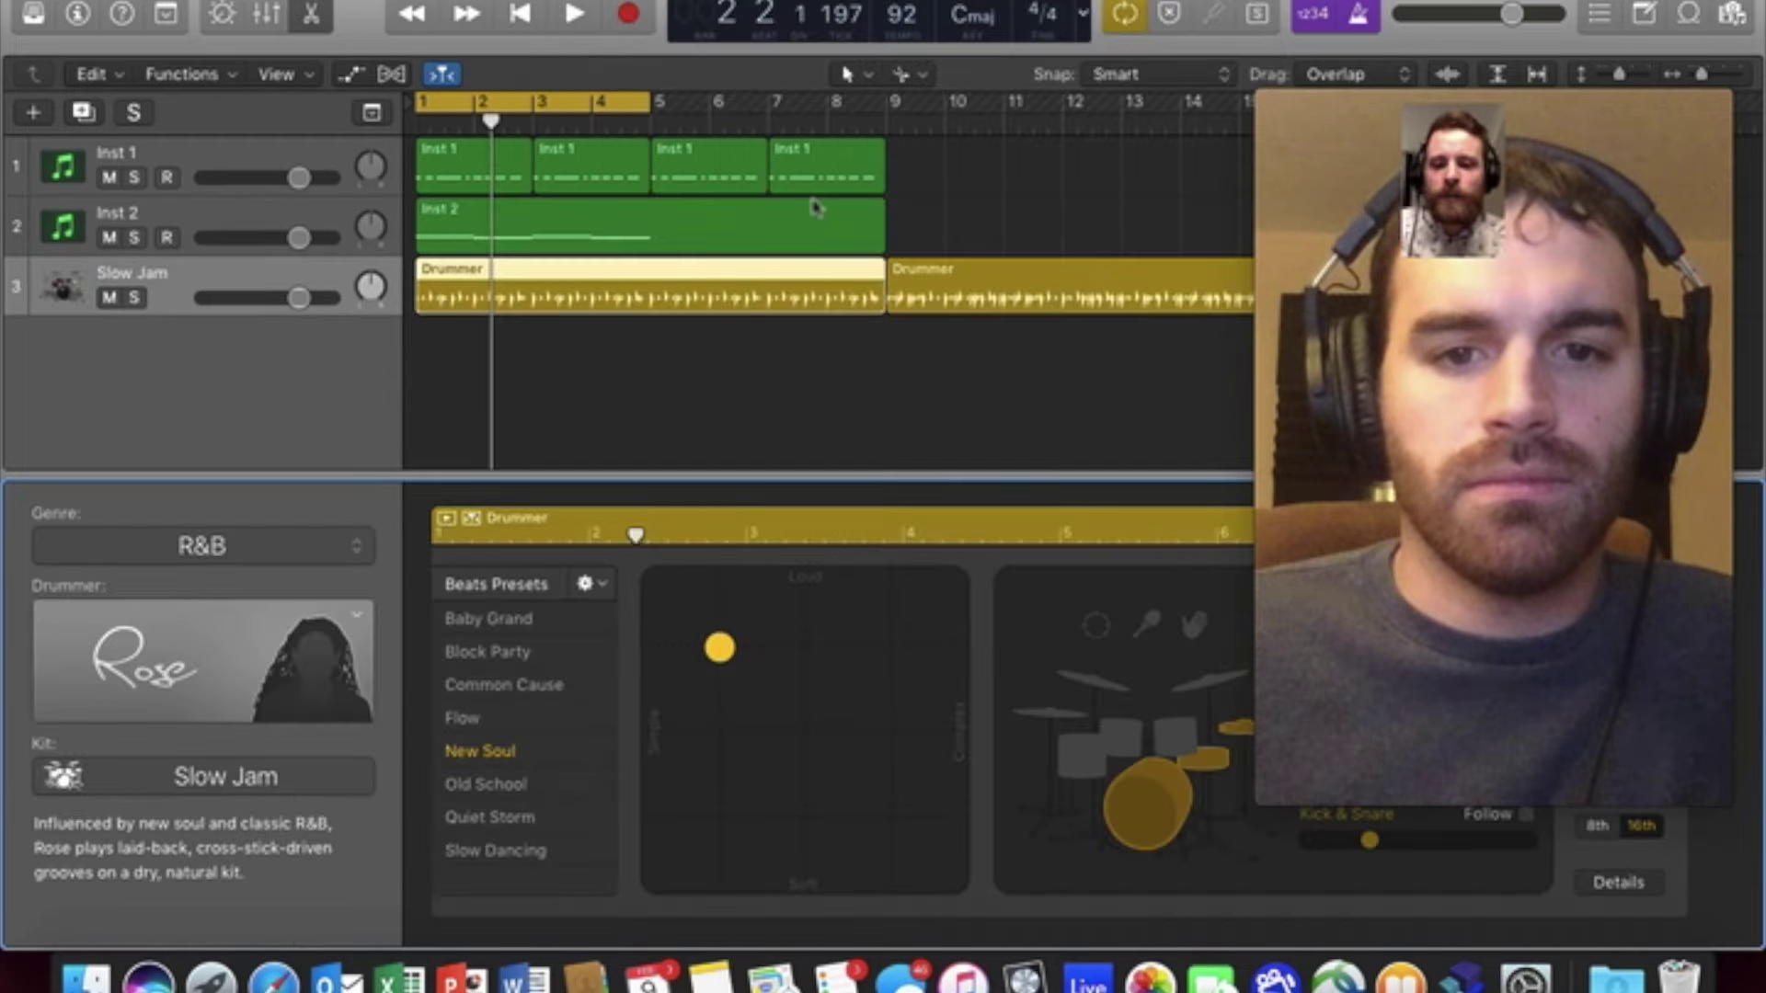
pyautogui.press('space')
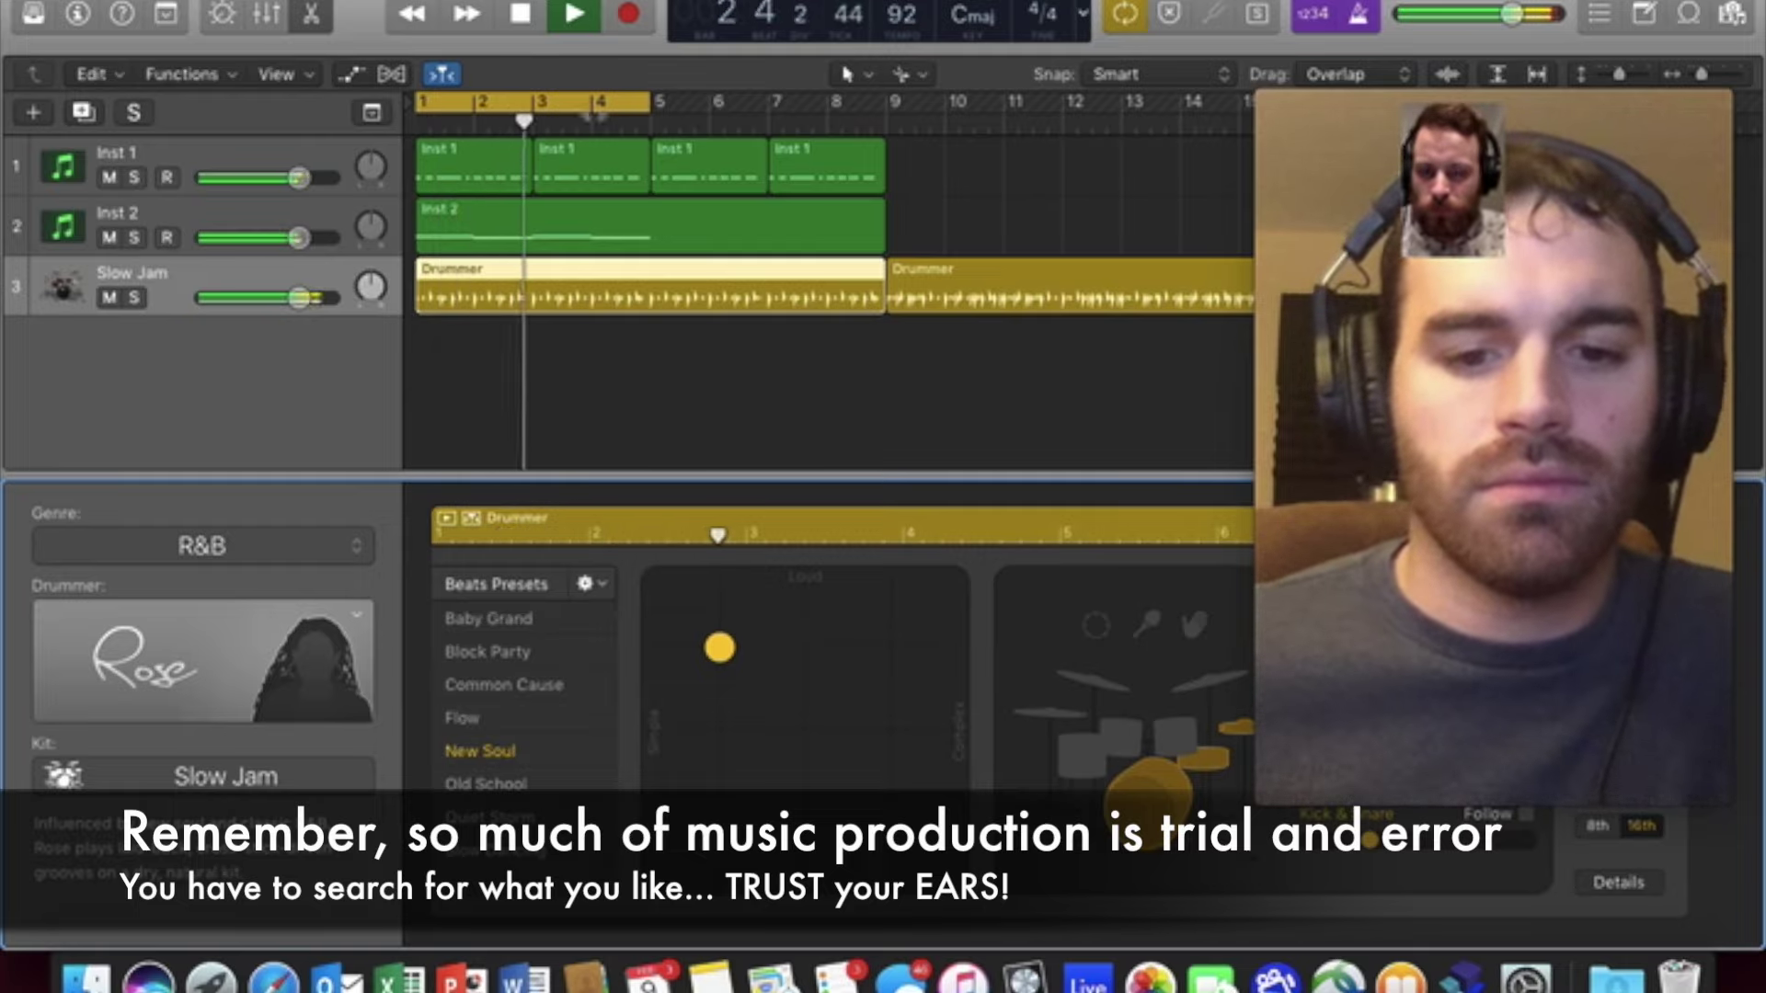
pyautogui.press('space')
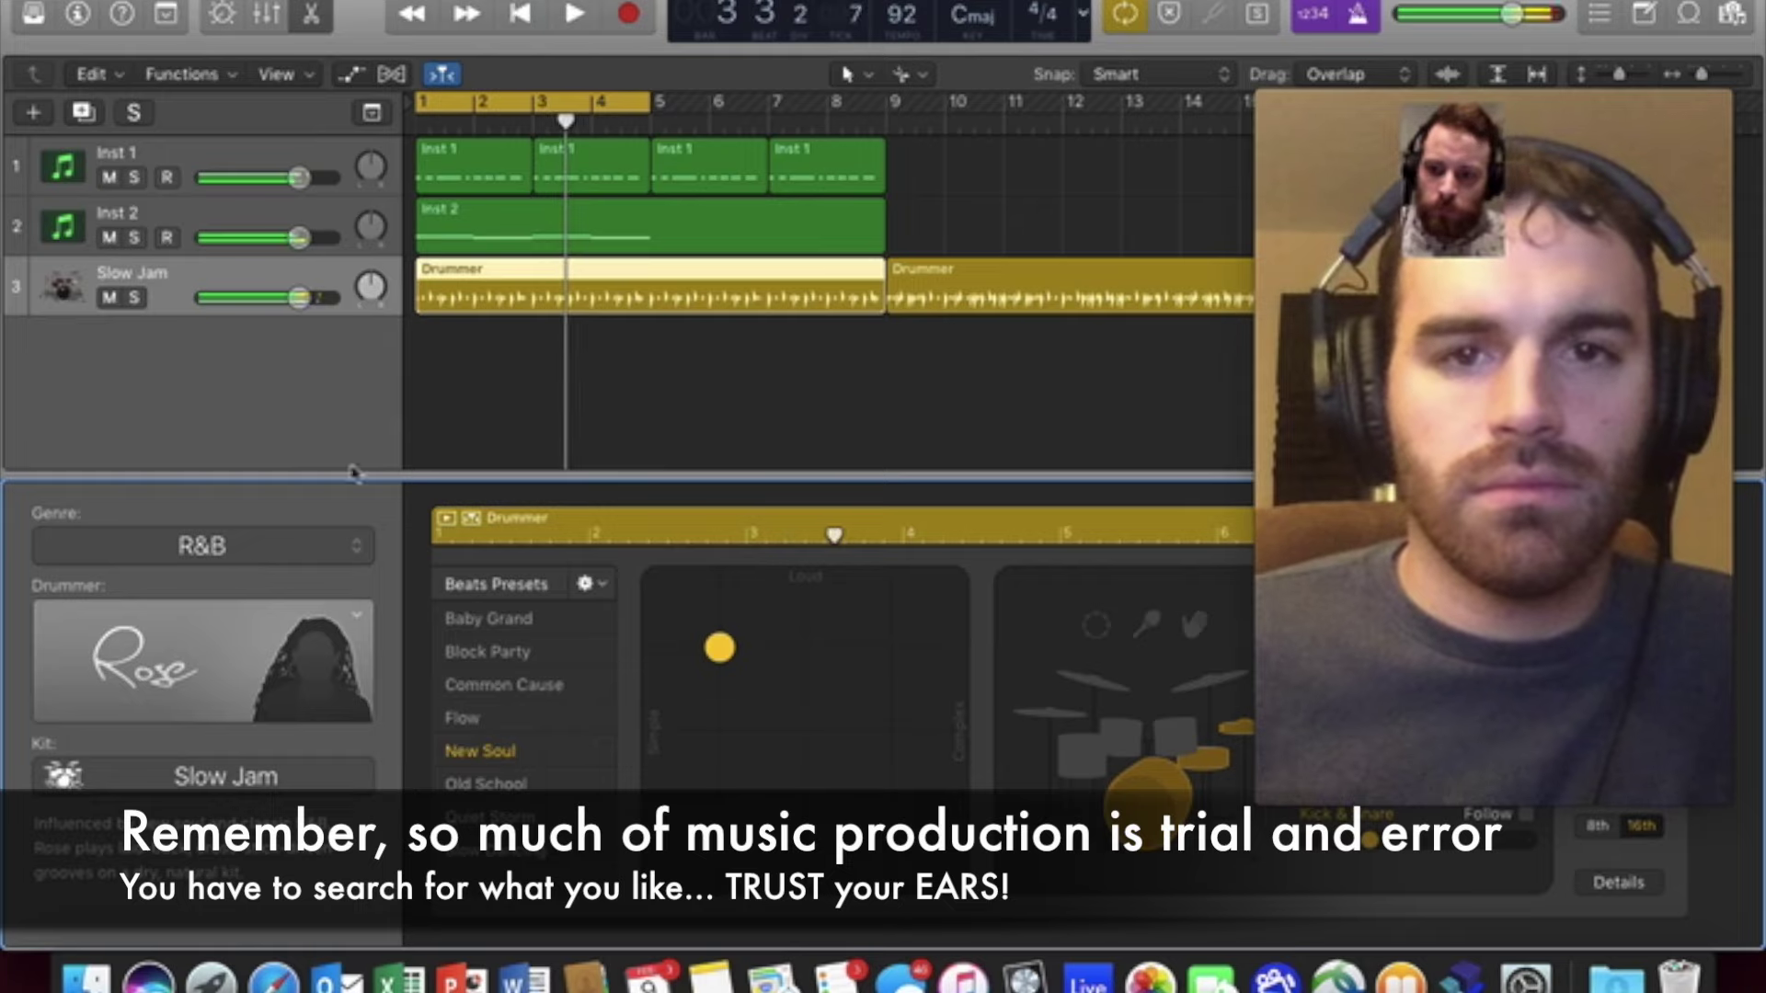
# - Change the Drummer genre to Hip Hop and show the Library for its drum kits
pyautogui.click(304, 545)
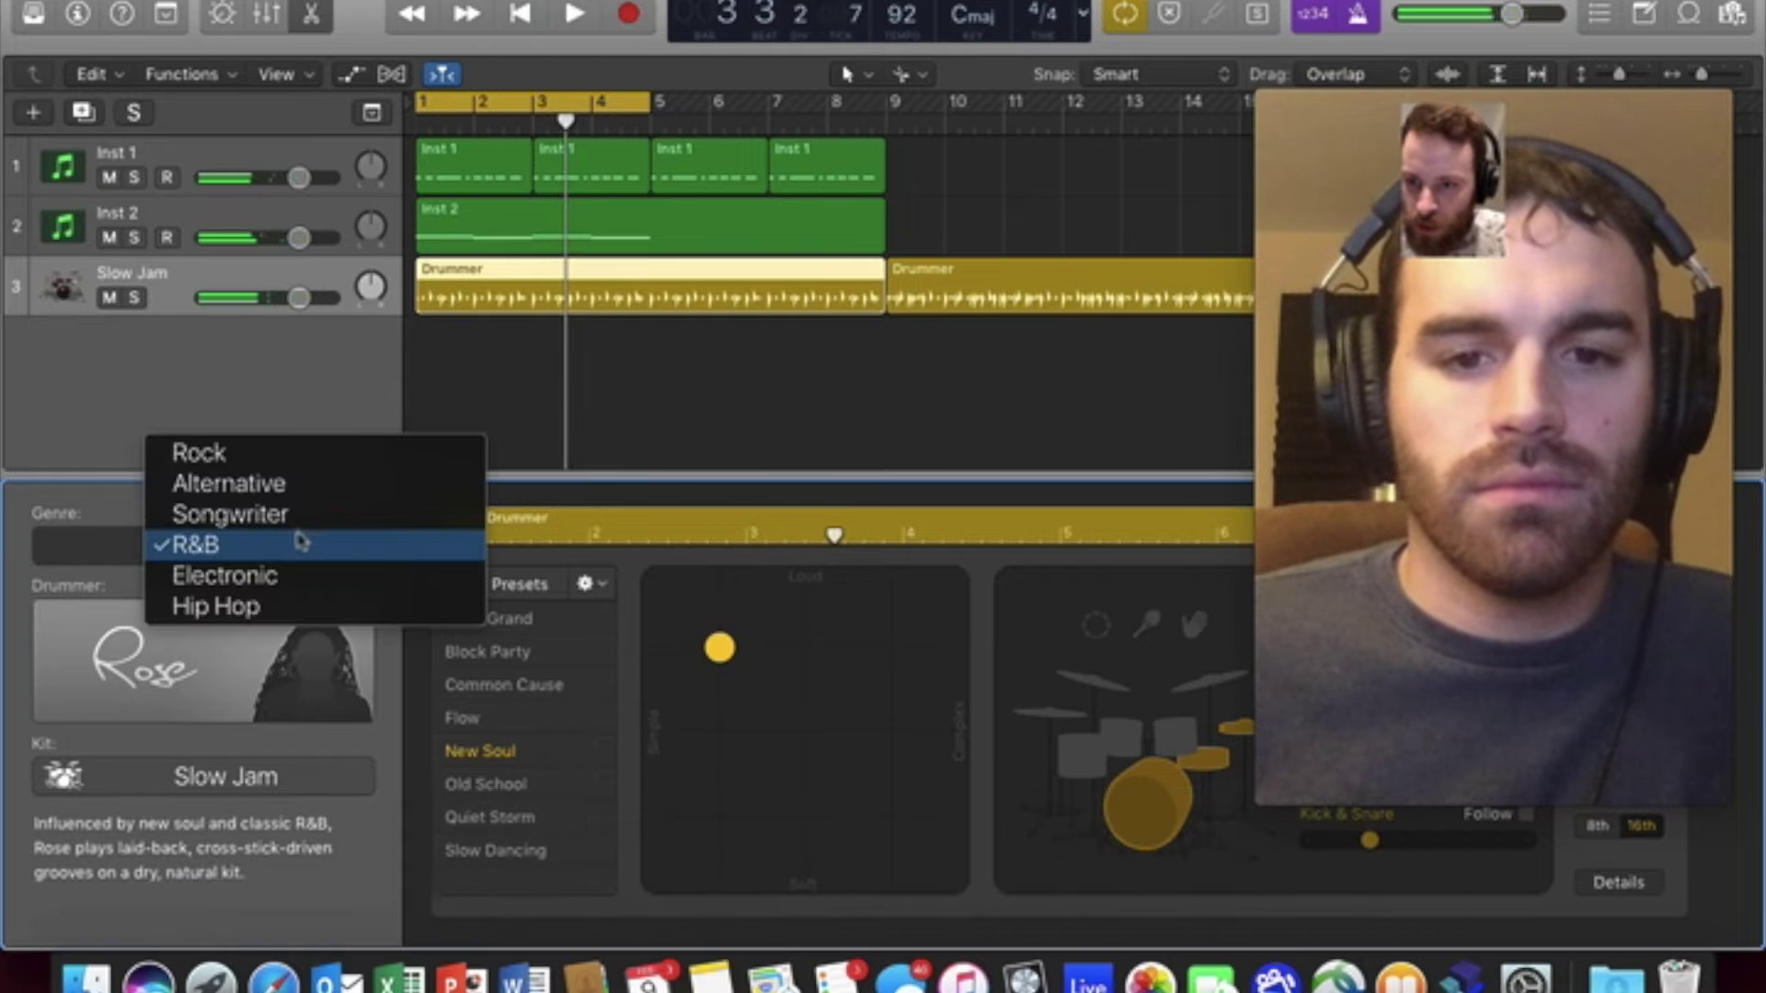
pyautogui.click(264, 610)
pyautogui.click(264, 610)
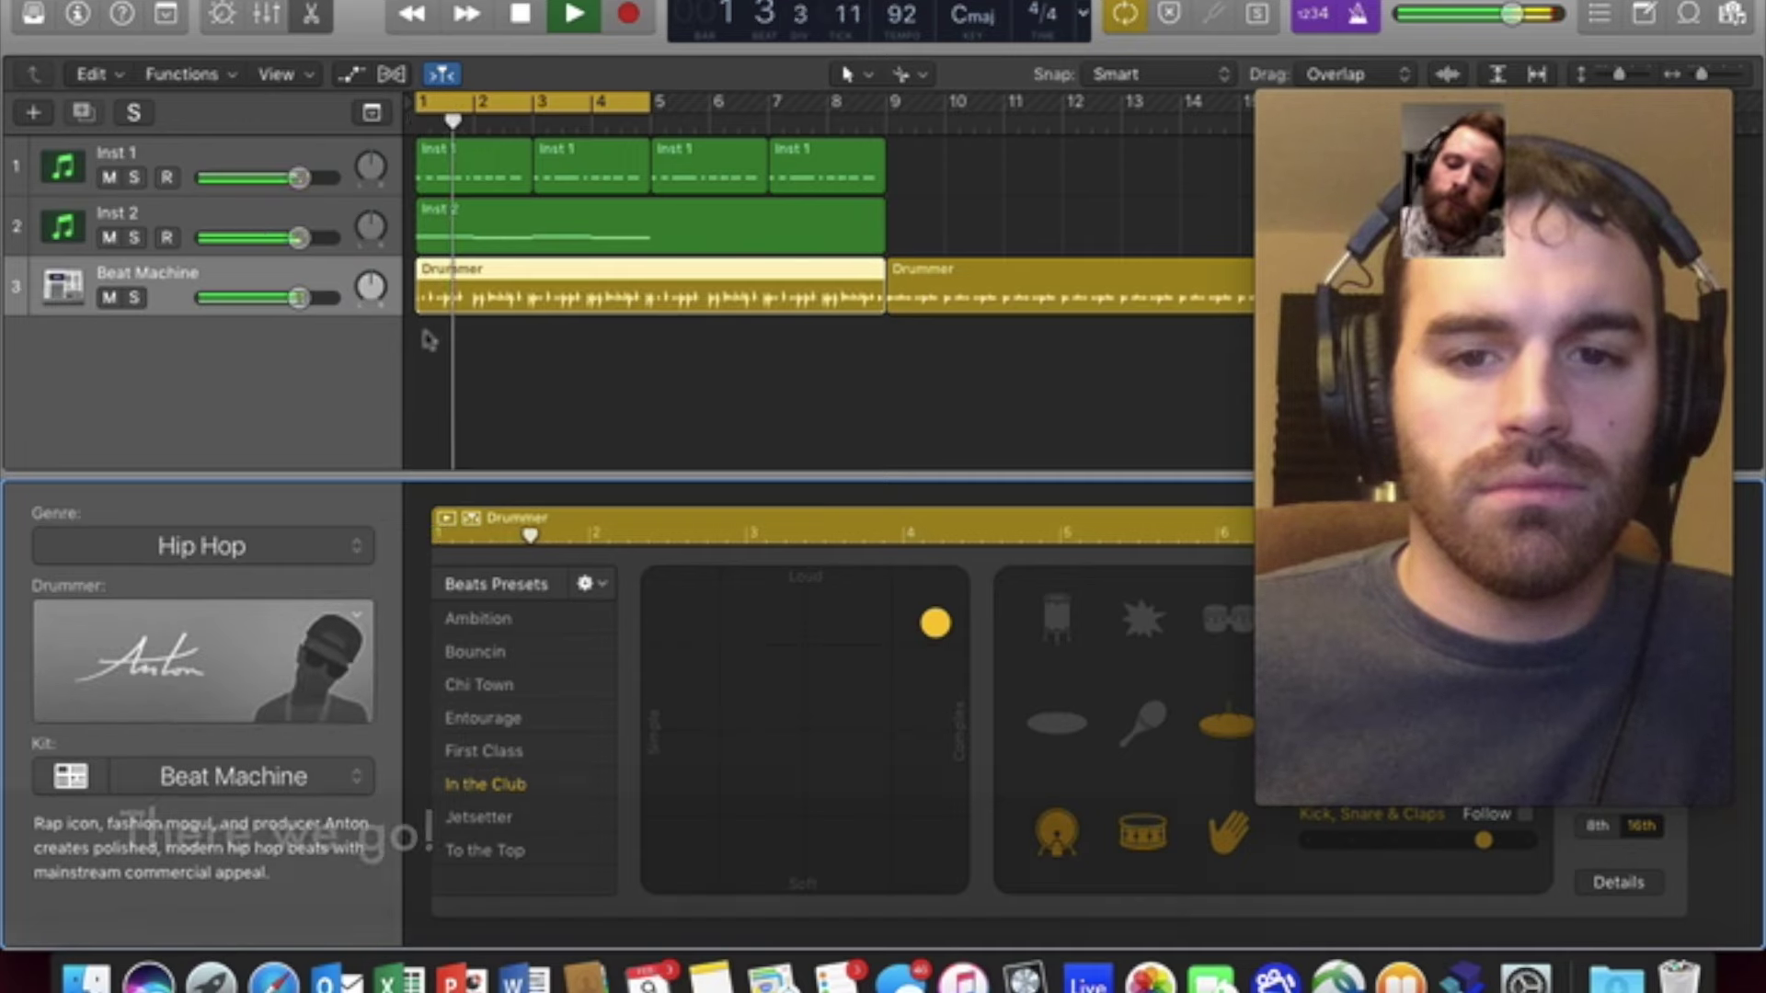
pyautogui.press('y')
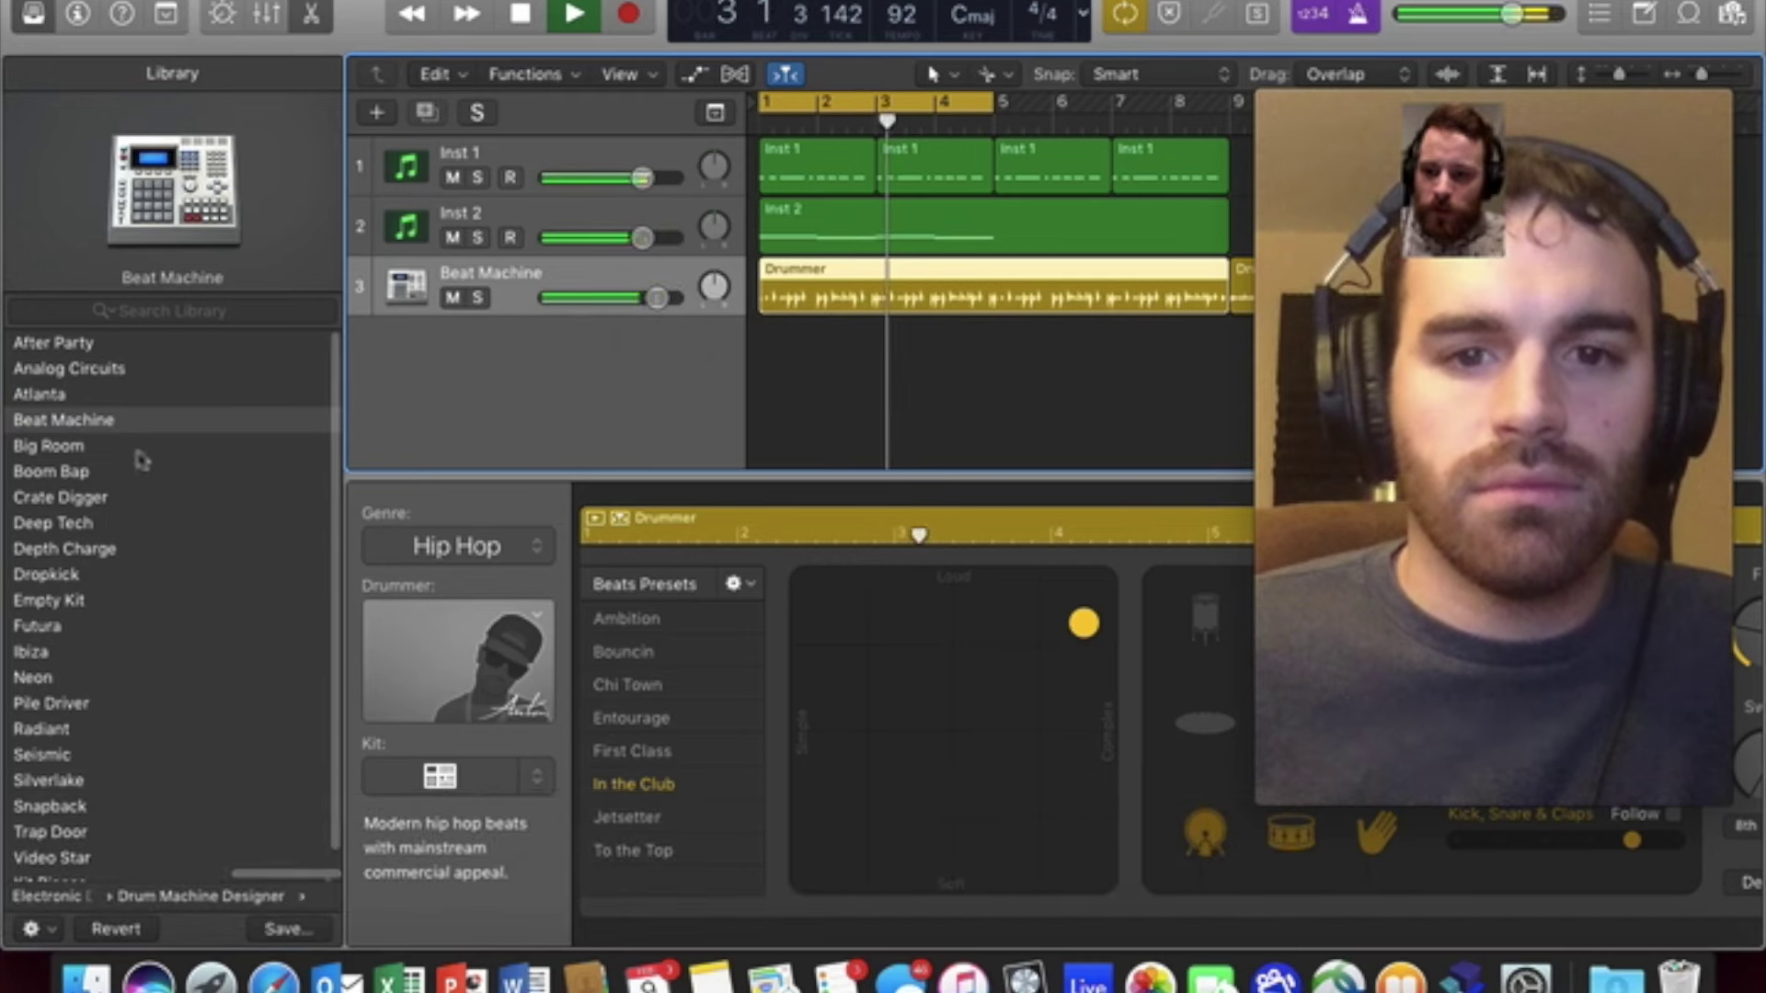
# - Try the Boom Bap, Crate Digger, Ibiza and Pile Driver kits on the Drummer track
pyautogui.click(55, 473)
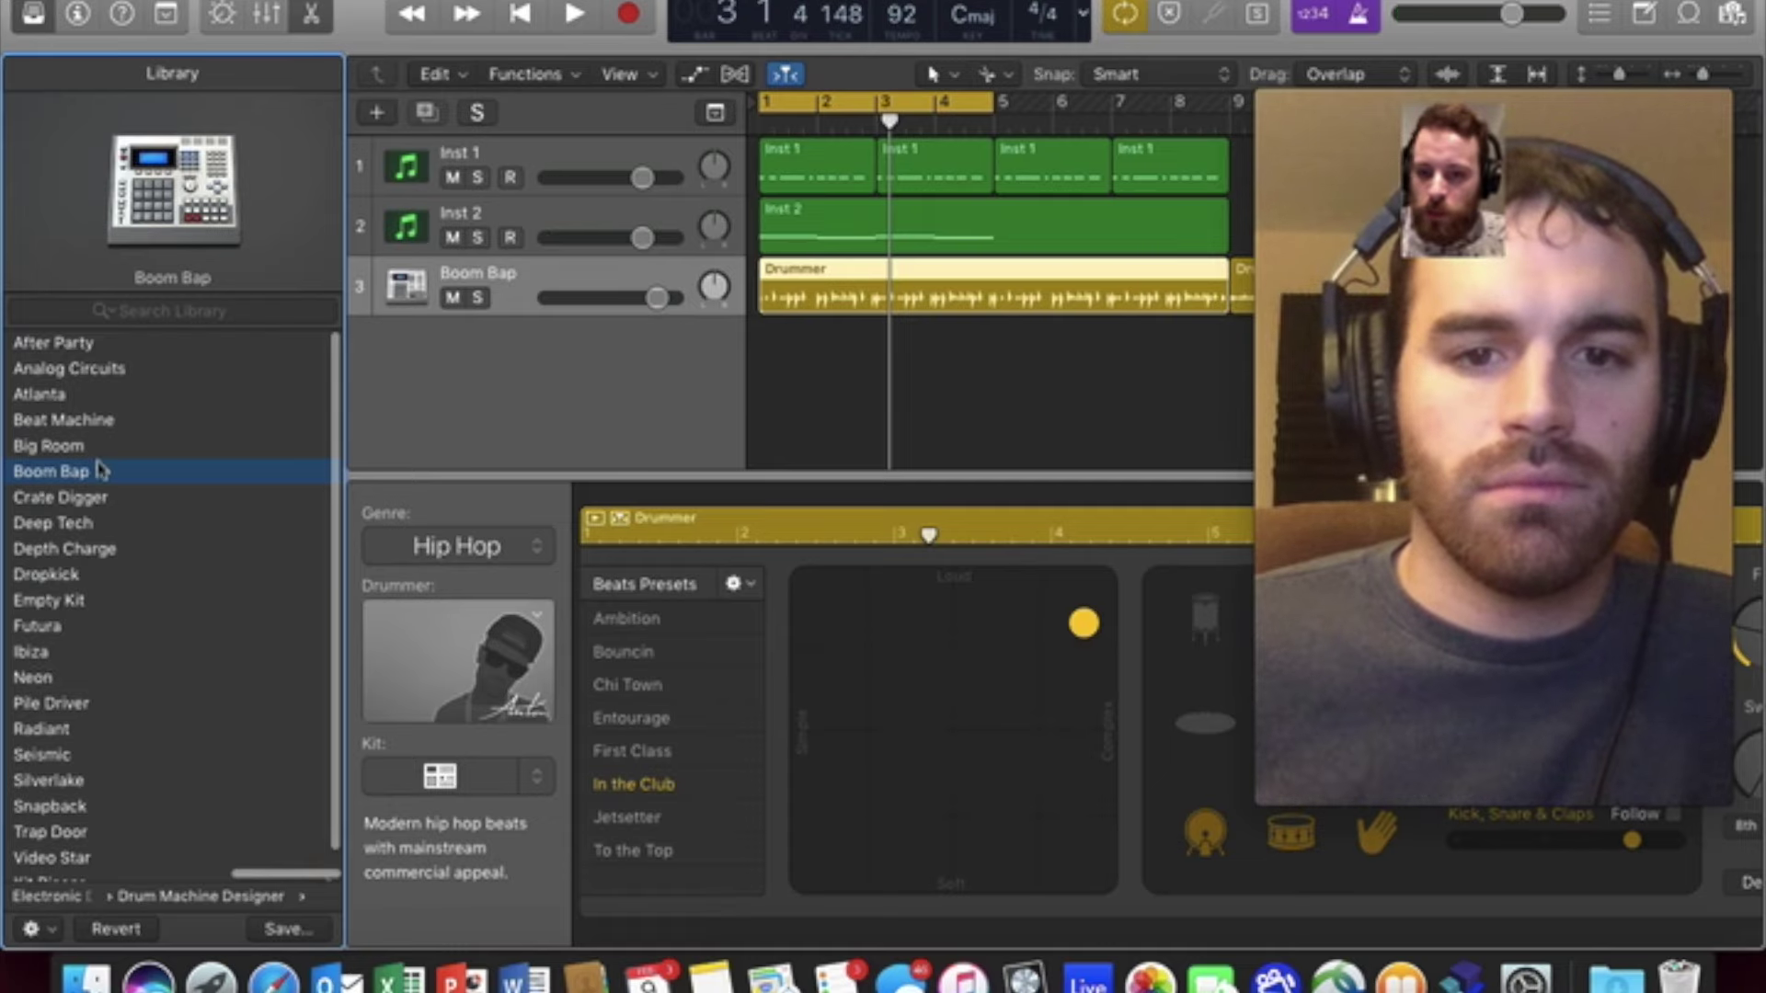
pyautogui.press('space')
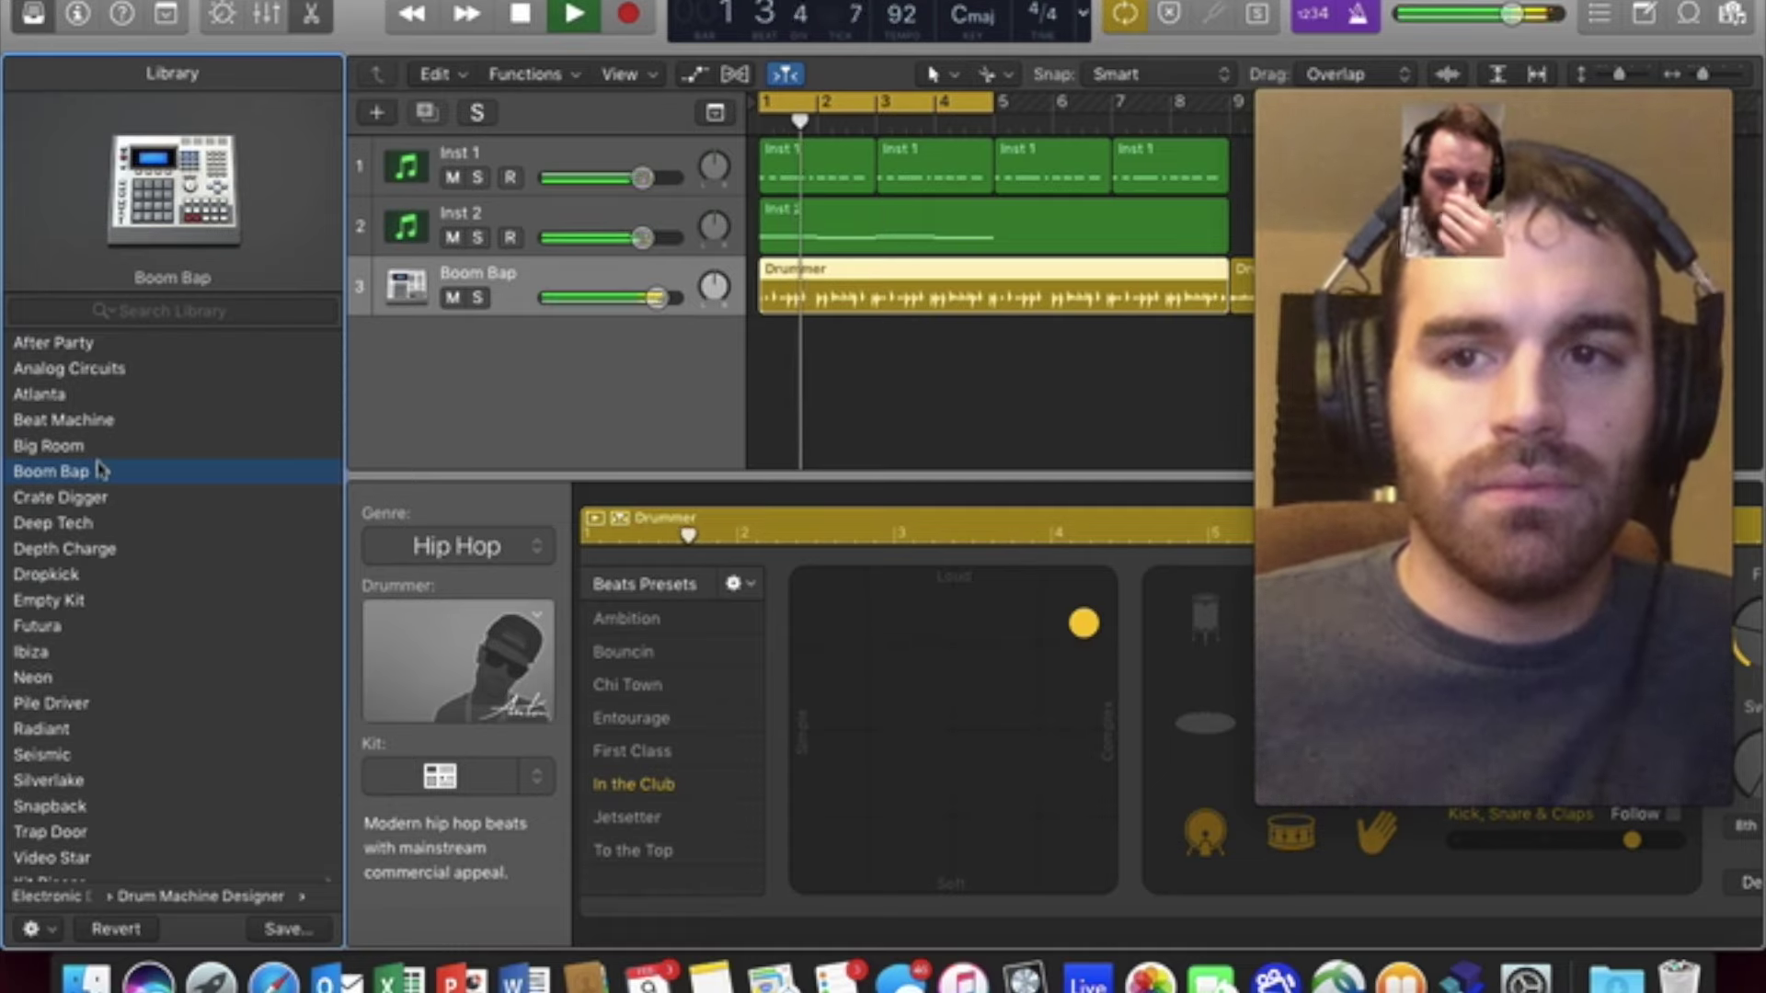
pyautogui.click(87, 497)
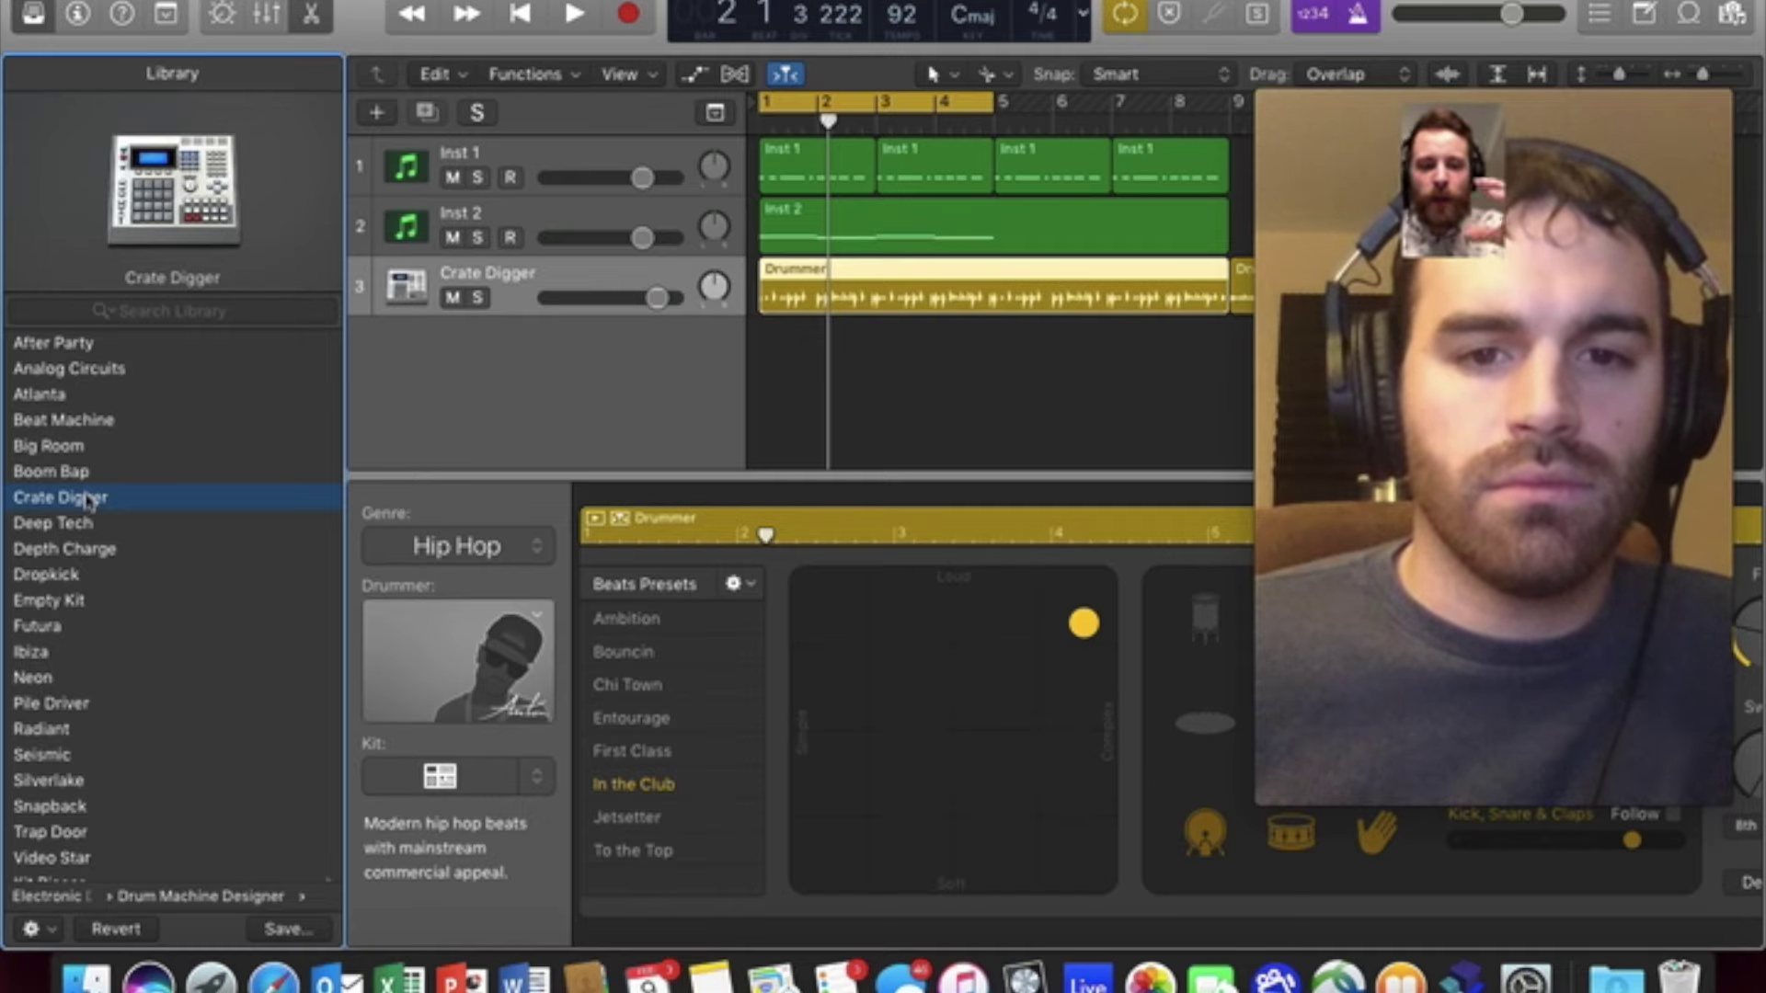
pyautogui.press('space')
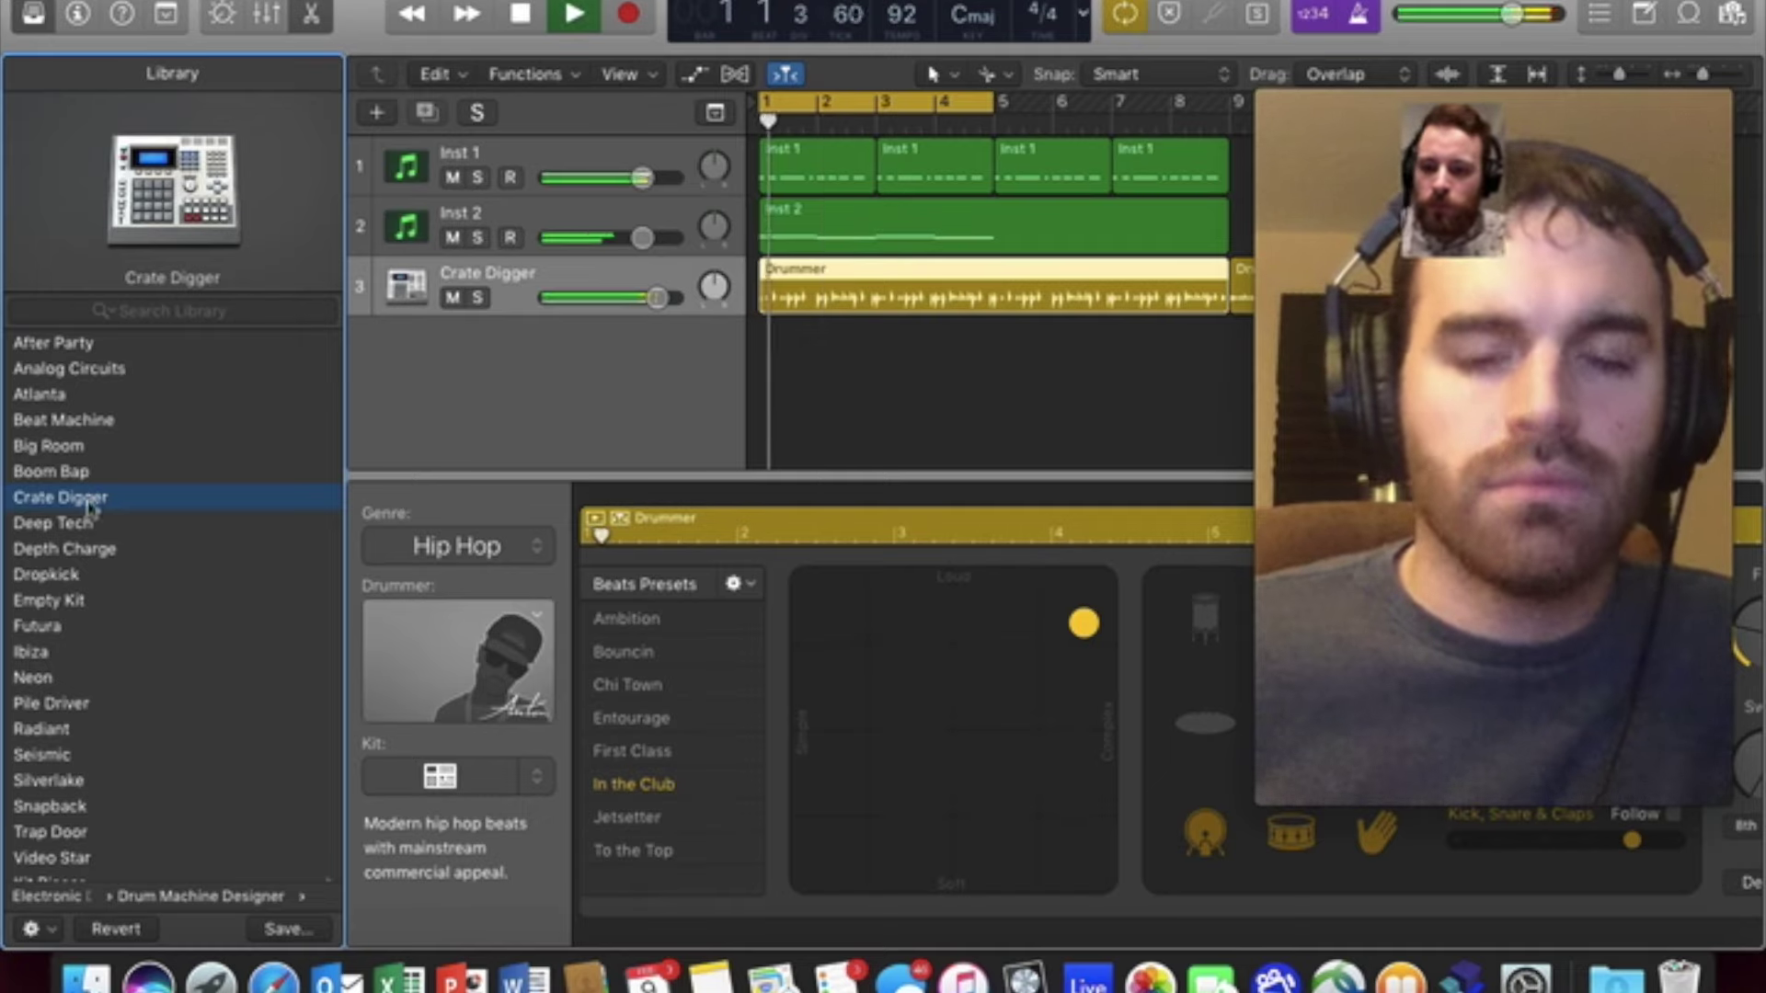
pyautogui.press('space')
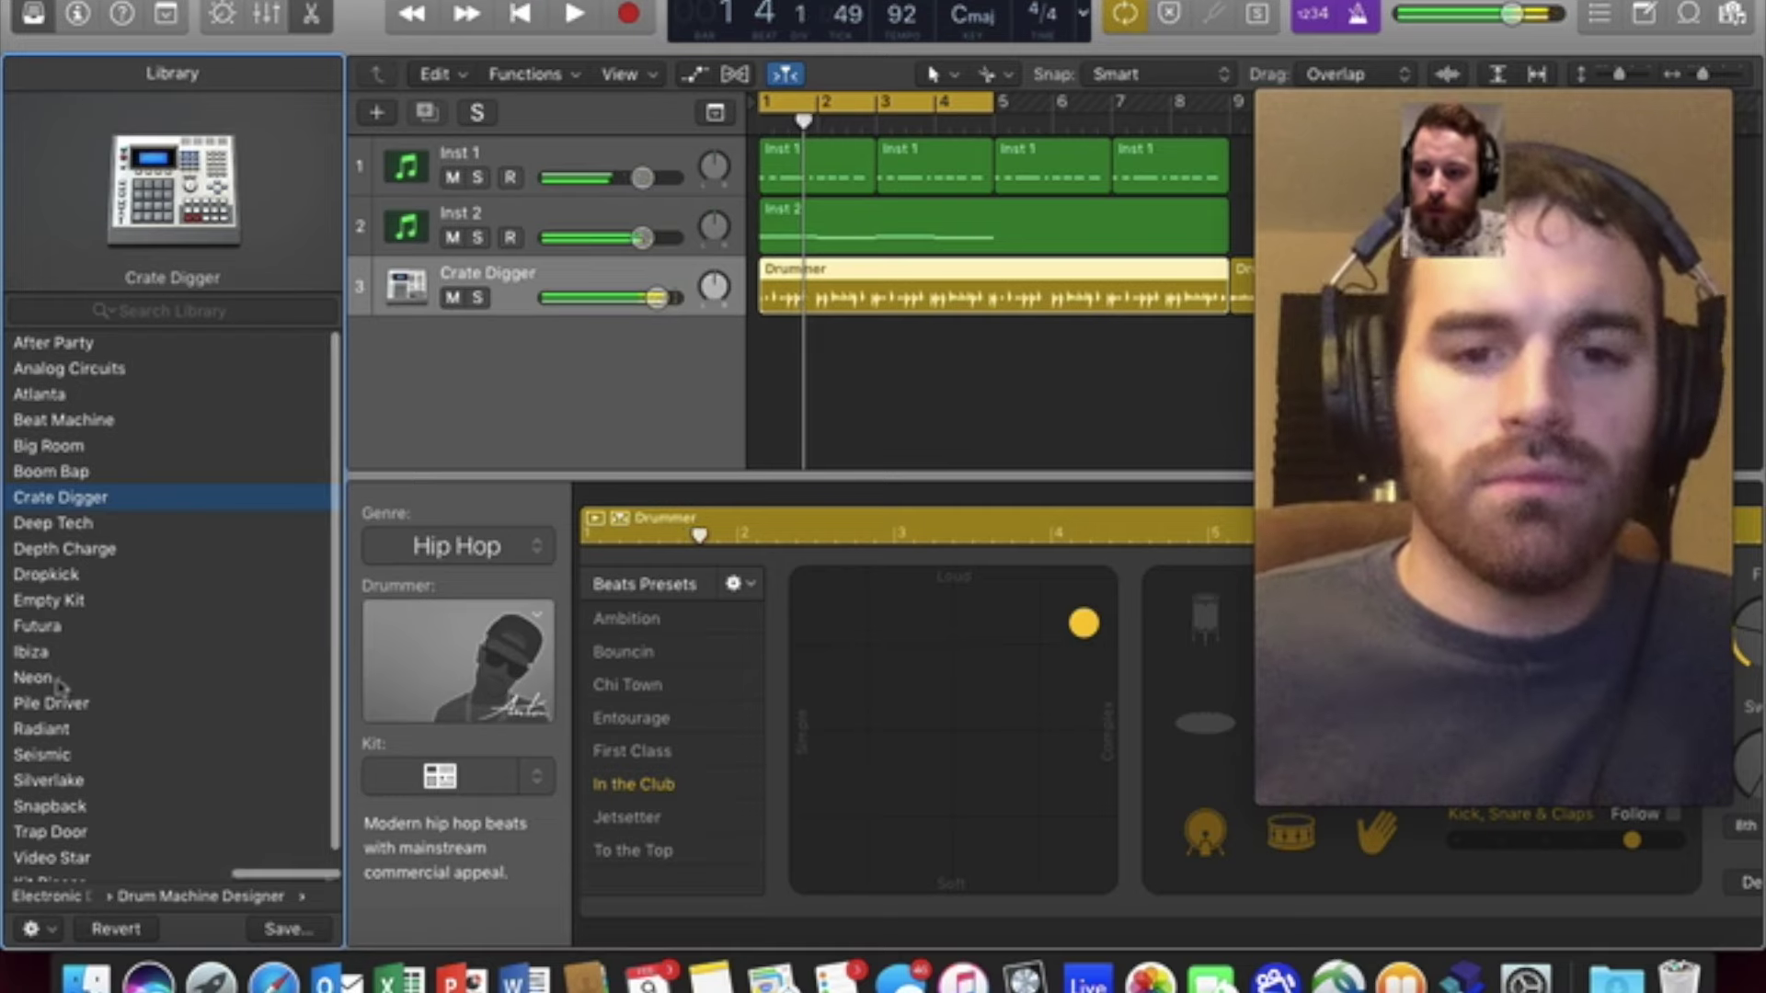
pyautogui.click(37, 652)
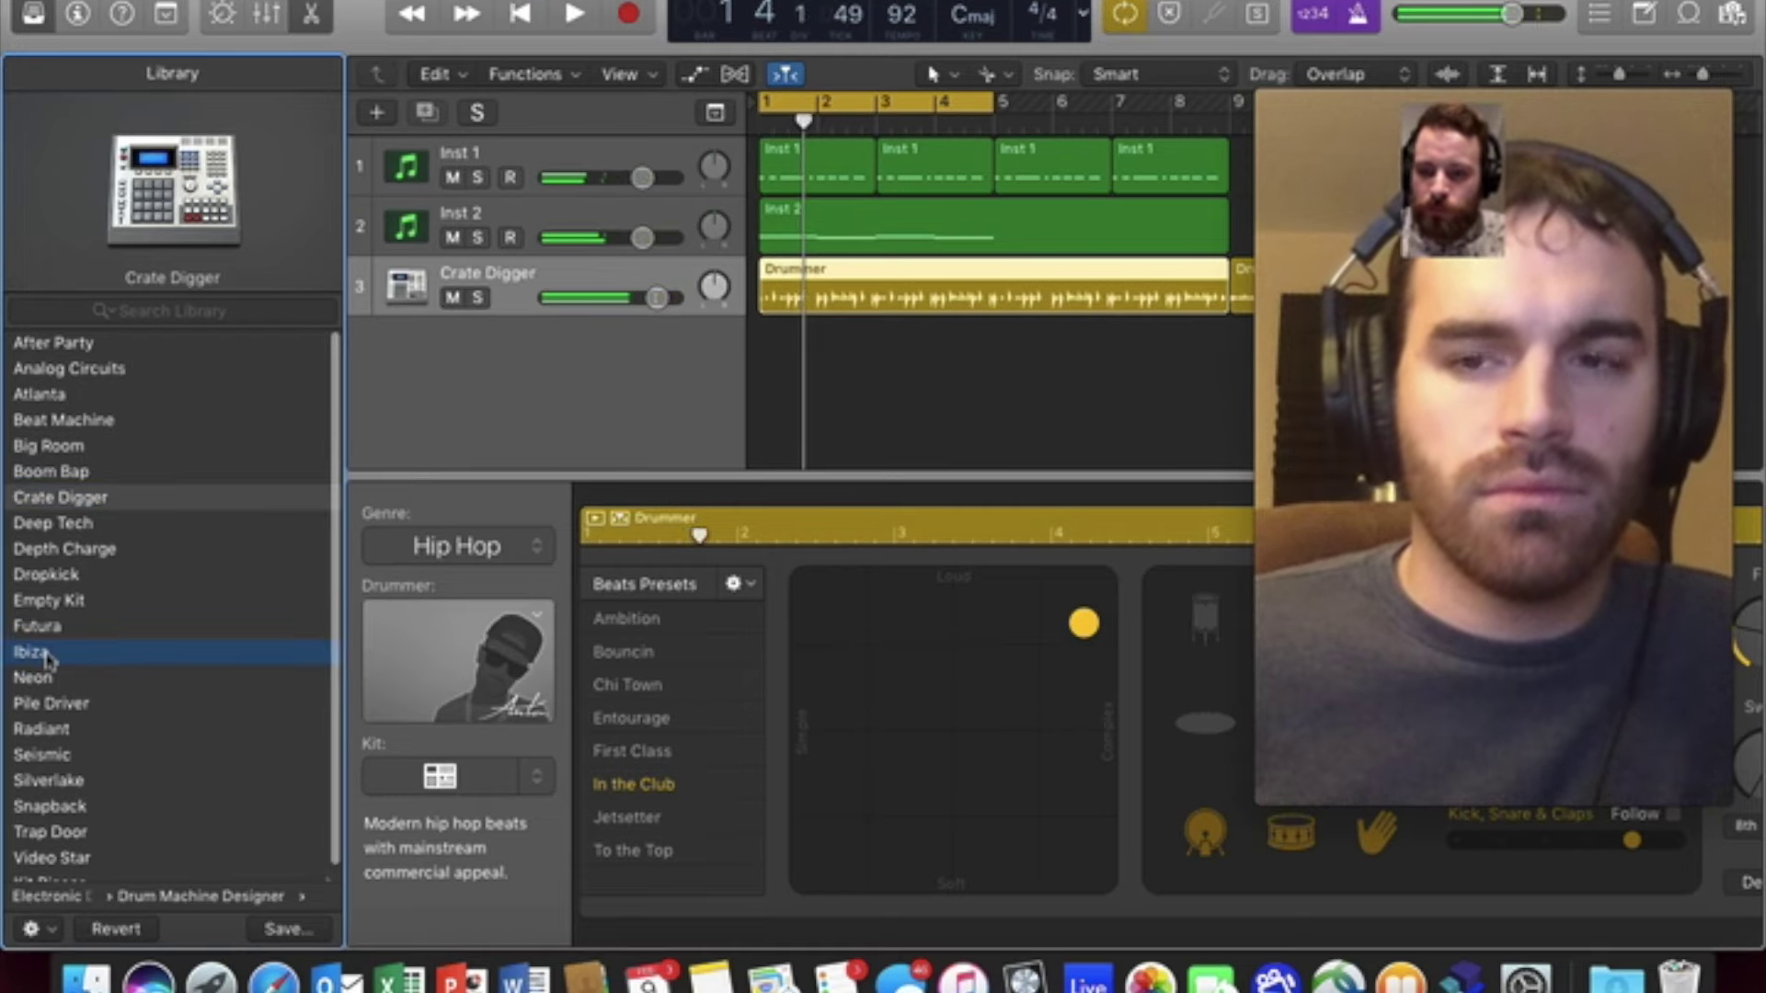
pyautogui.press('space')
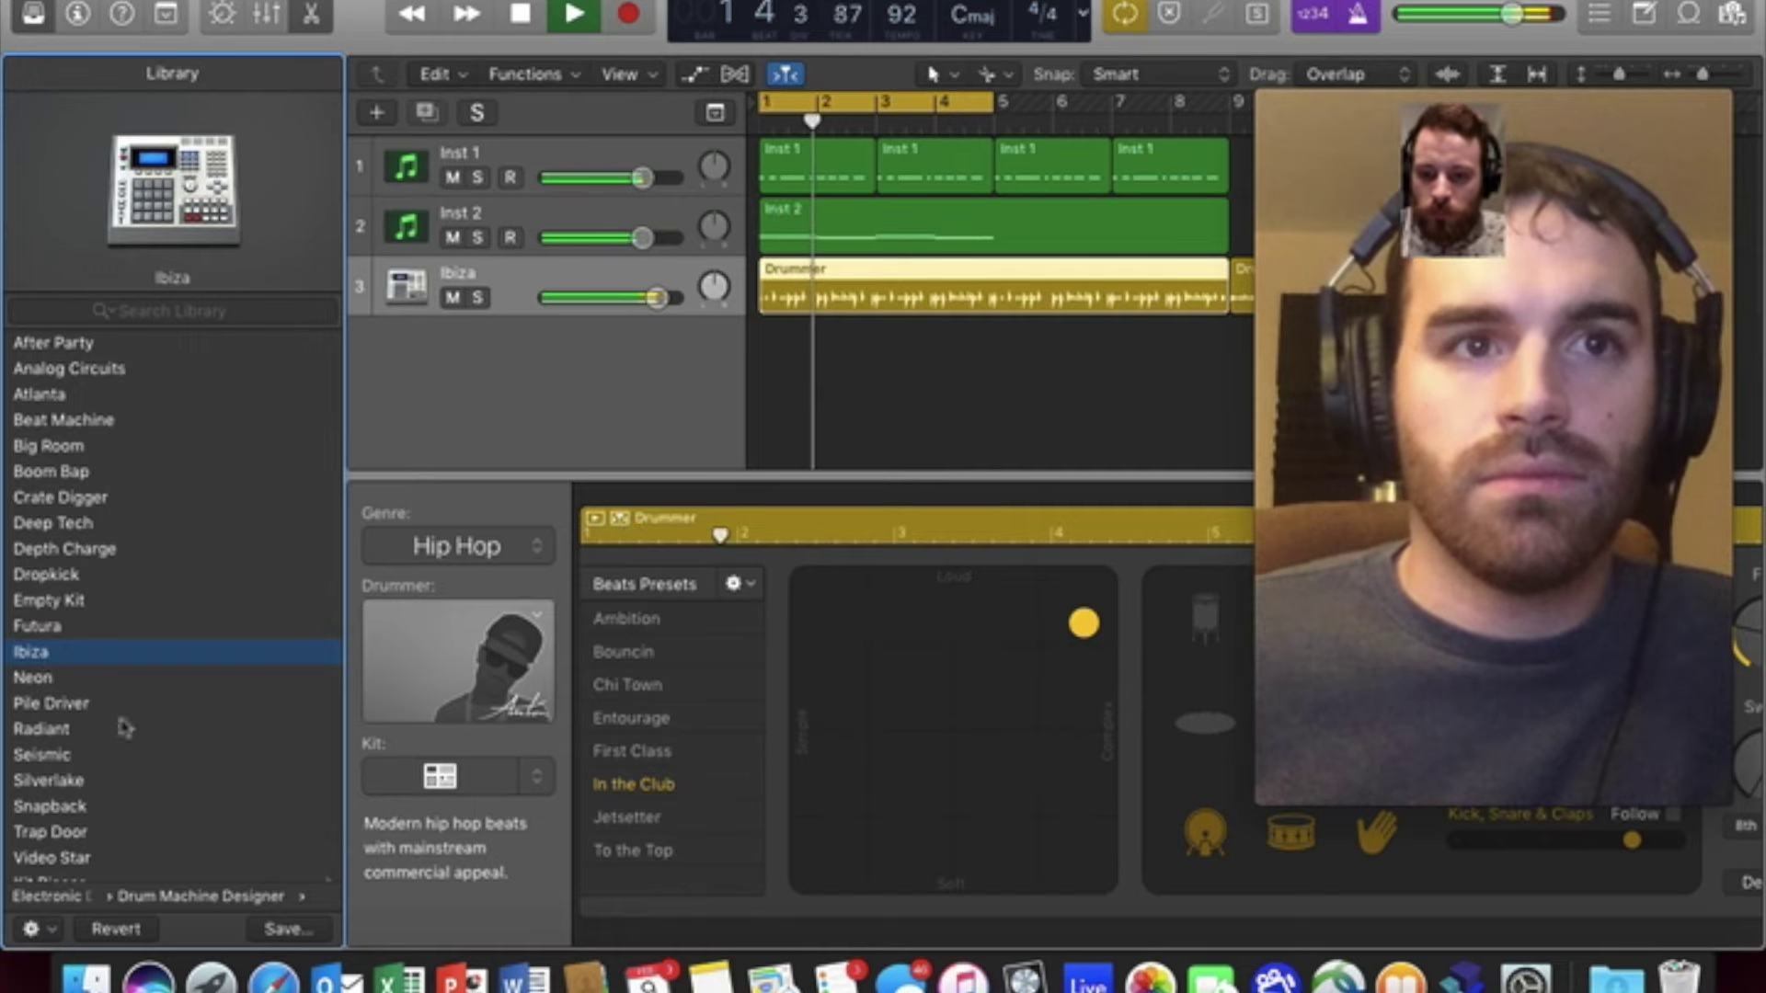
pyautogui.press('space')
pyautogui.click(64, 704)
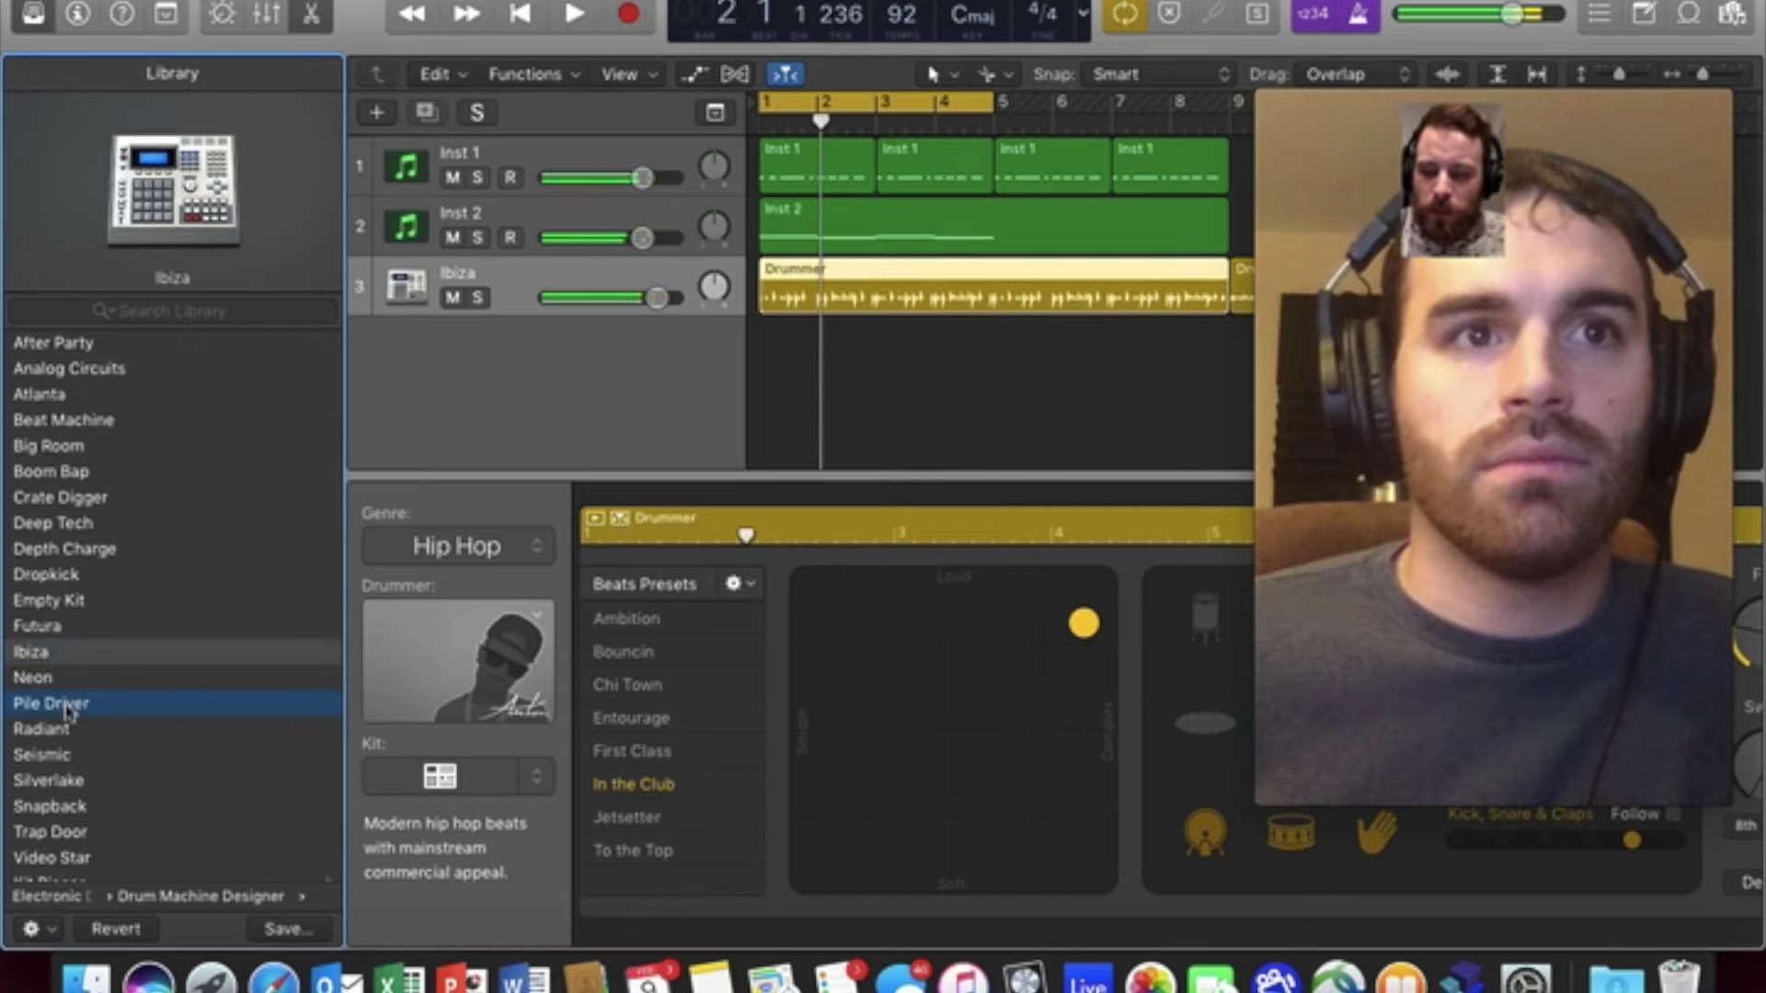
# - Load the Trap Door kit on the Drummer track and play it back
pyautogui.click(78, 835)
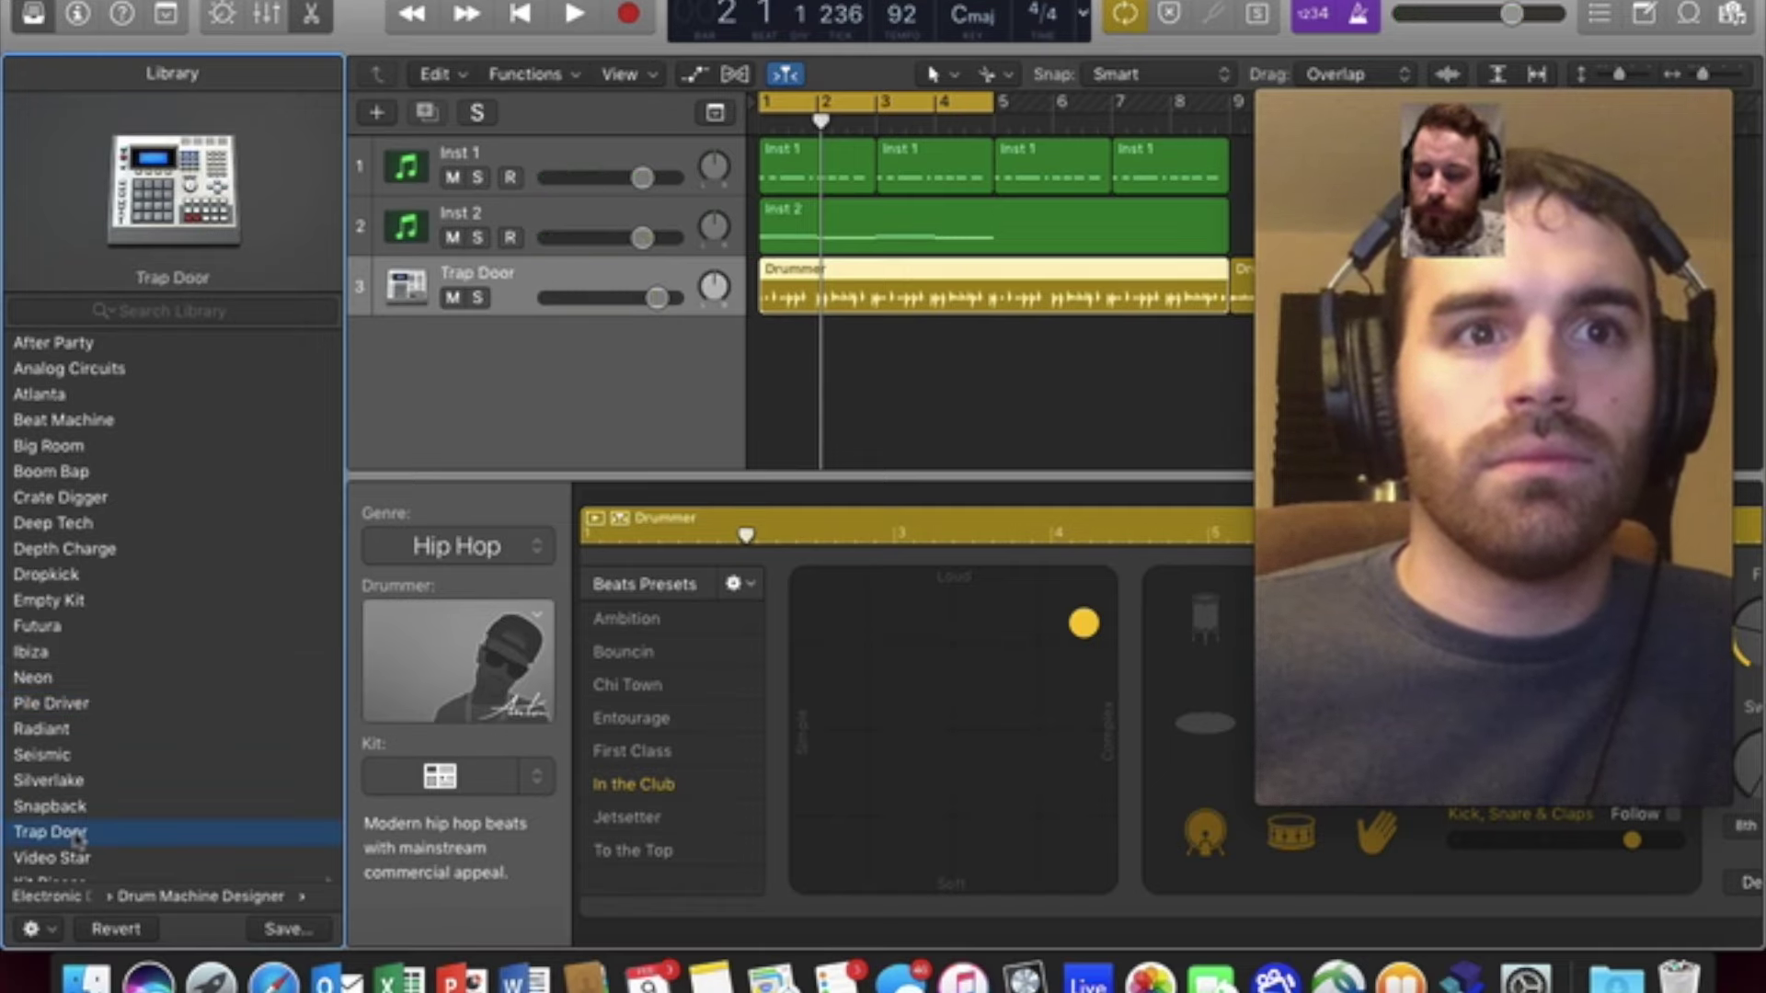
pyautogui.press('space')
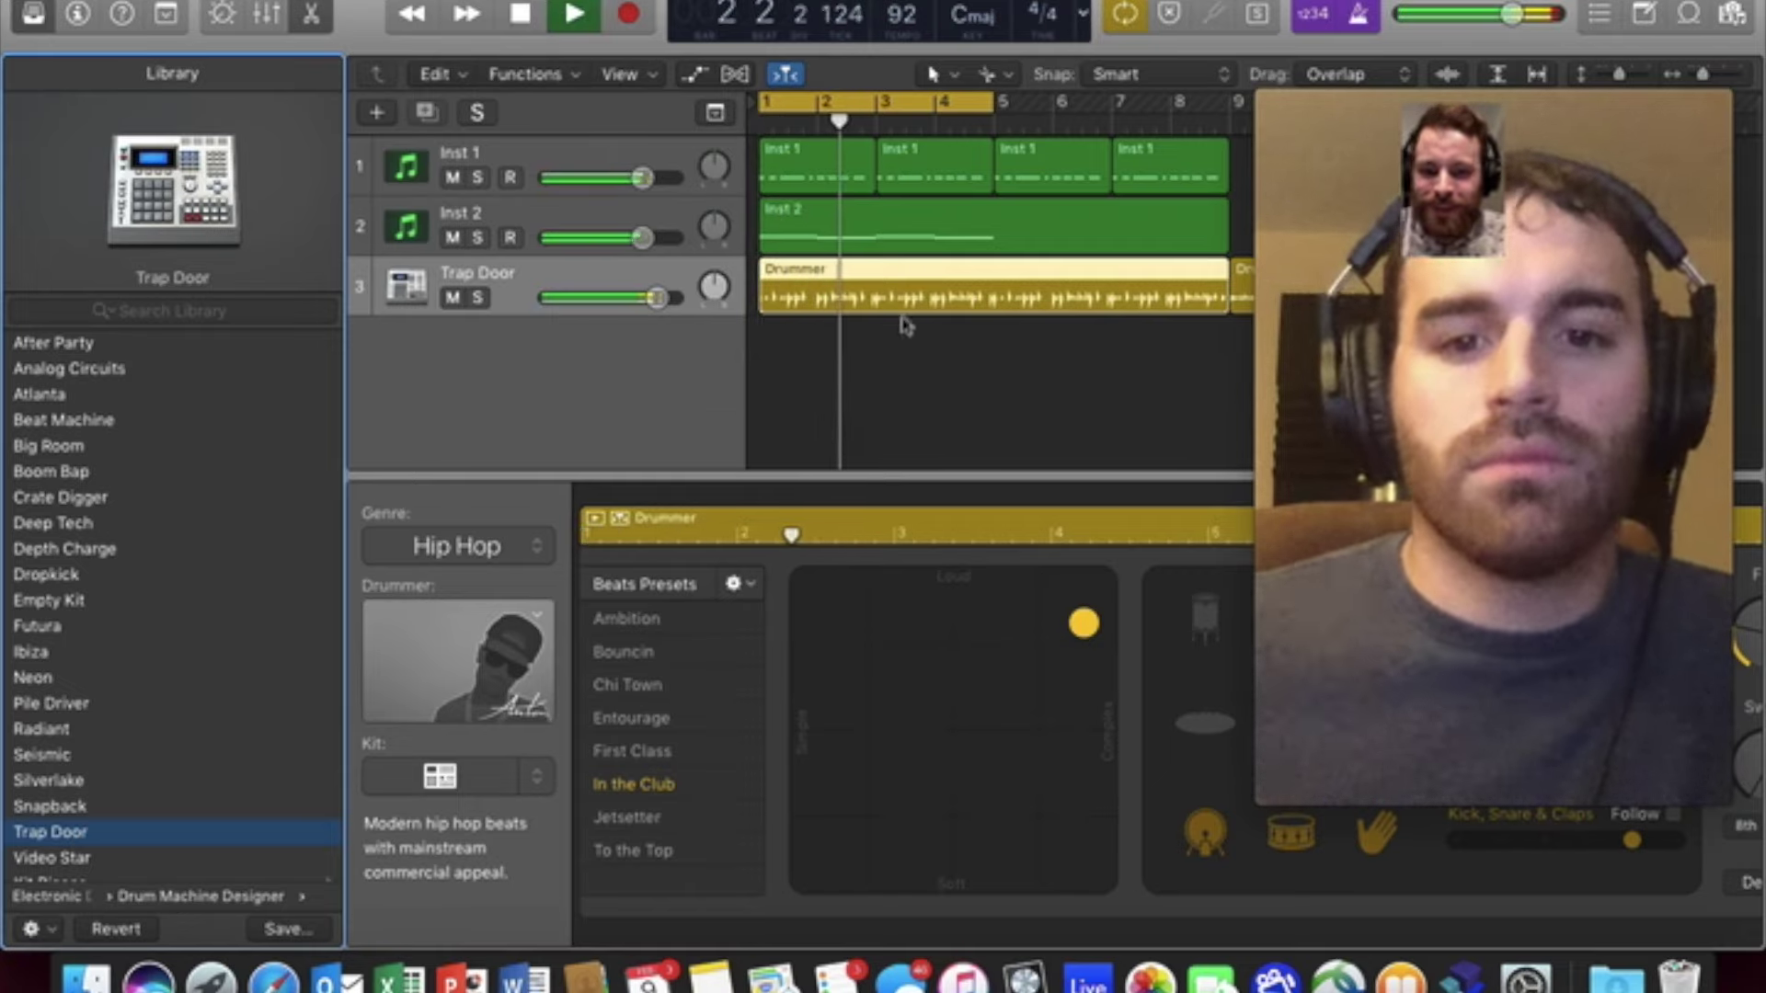
pyautogui.press('space')
# - Split the first Drummer region at bar 5, delete its second half and play back the remaining four bars
pyautogui.click(1000, 303)
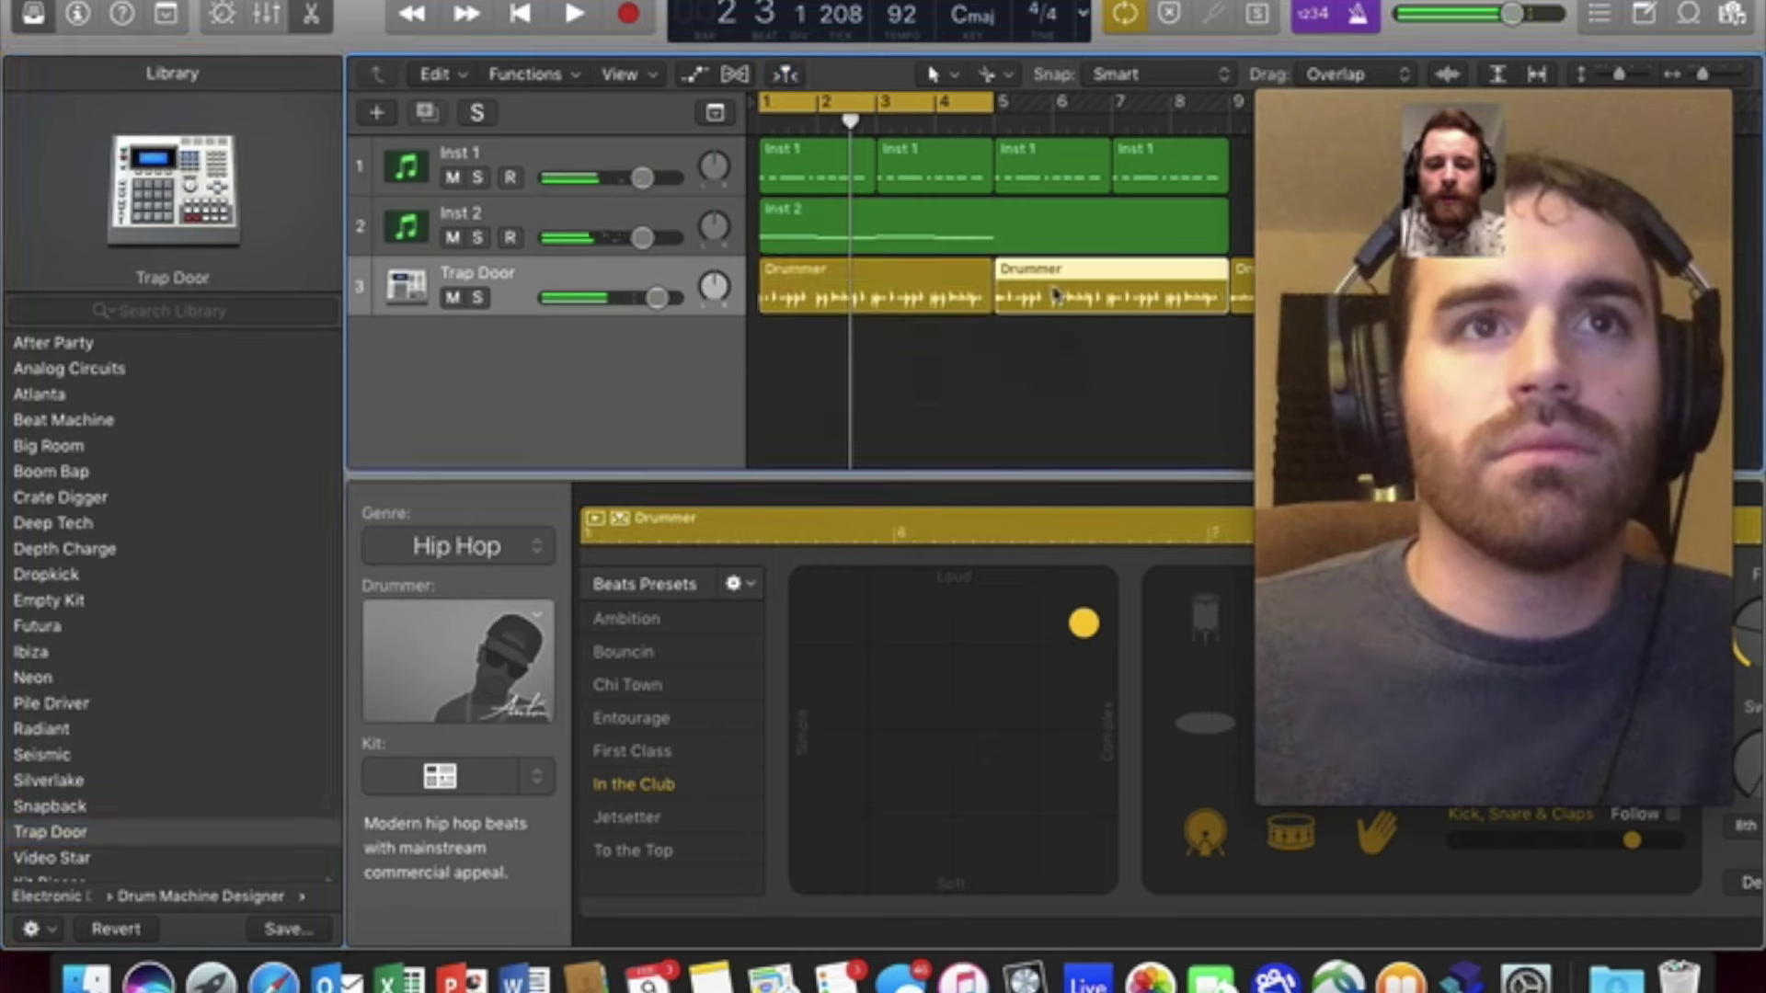
pyautogui.press('Delete')
pyautogui.click(863, 273)
pyautogui.press('space')
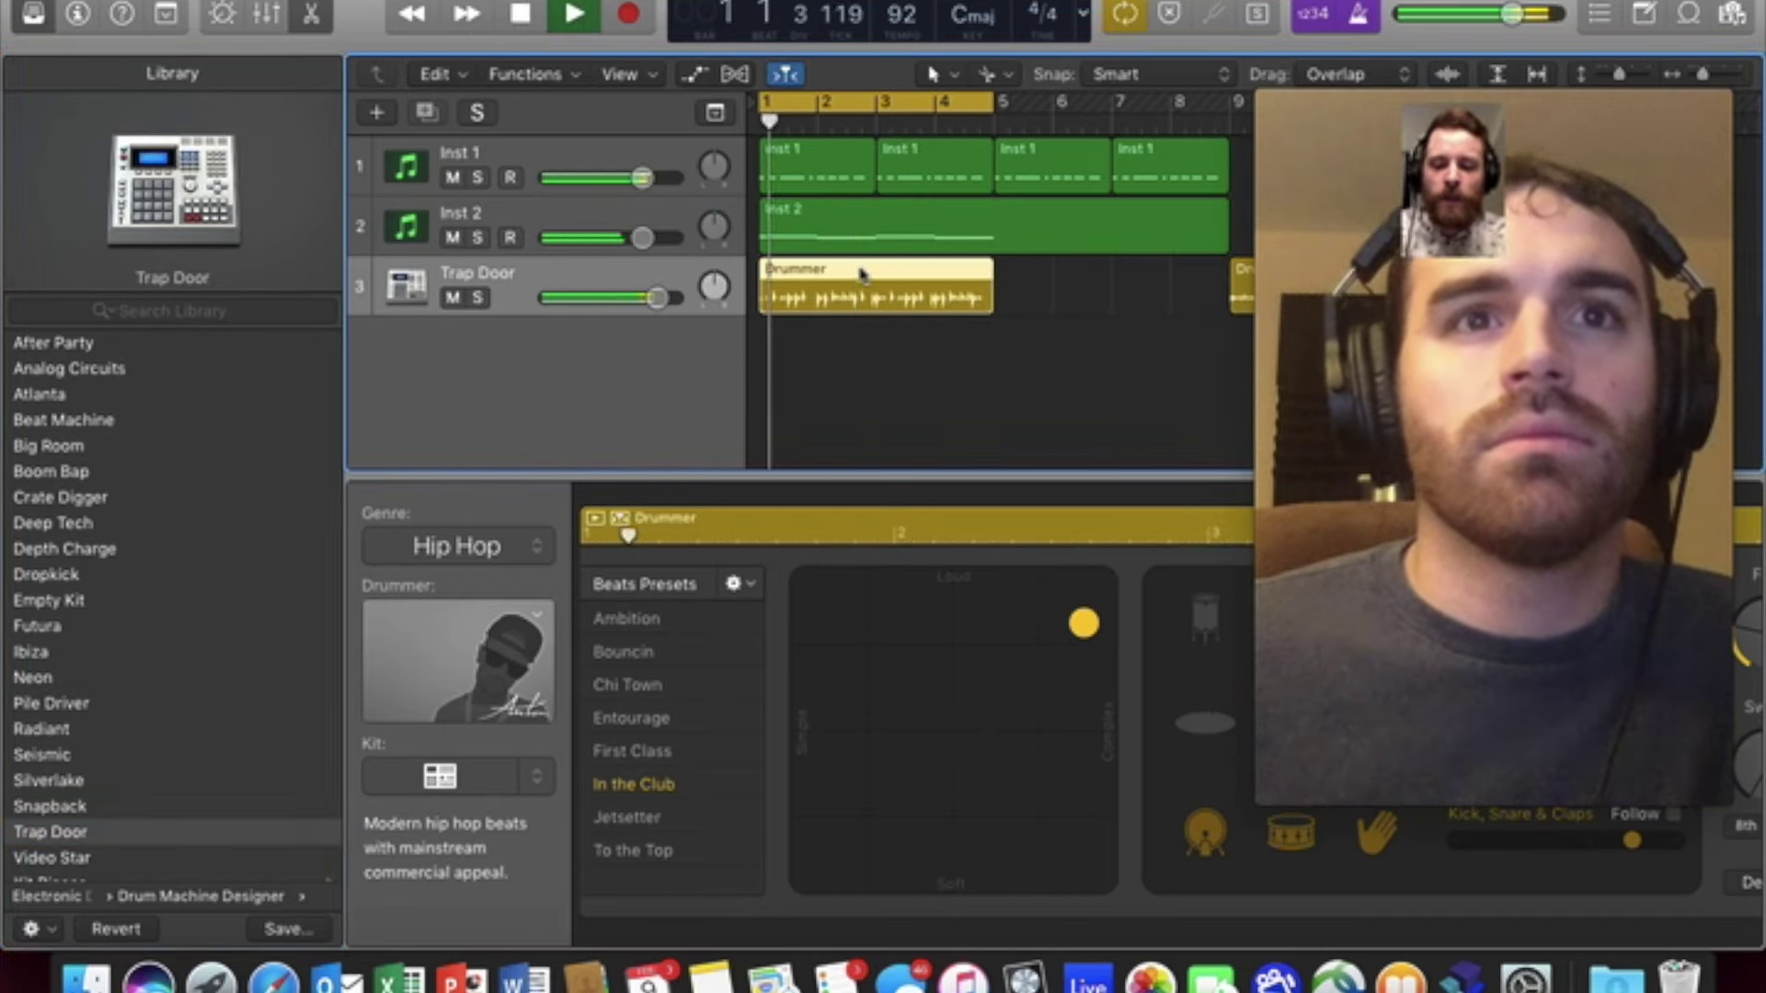
# - Raise the system volume and lower the project tempo to 84 during playback
pyautogui.press('XF86AudioRaiseVolume')
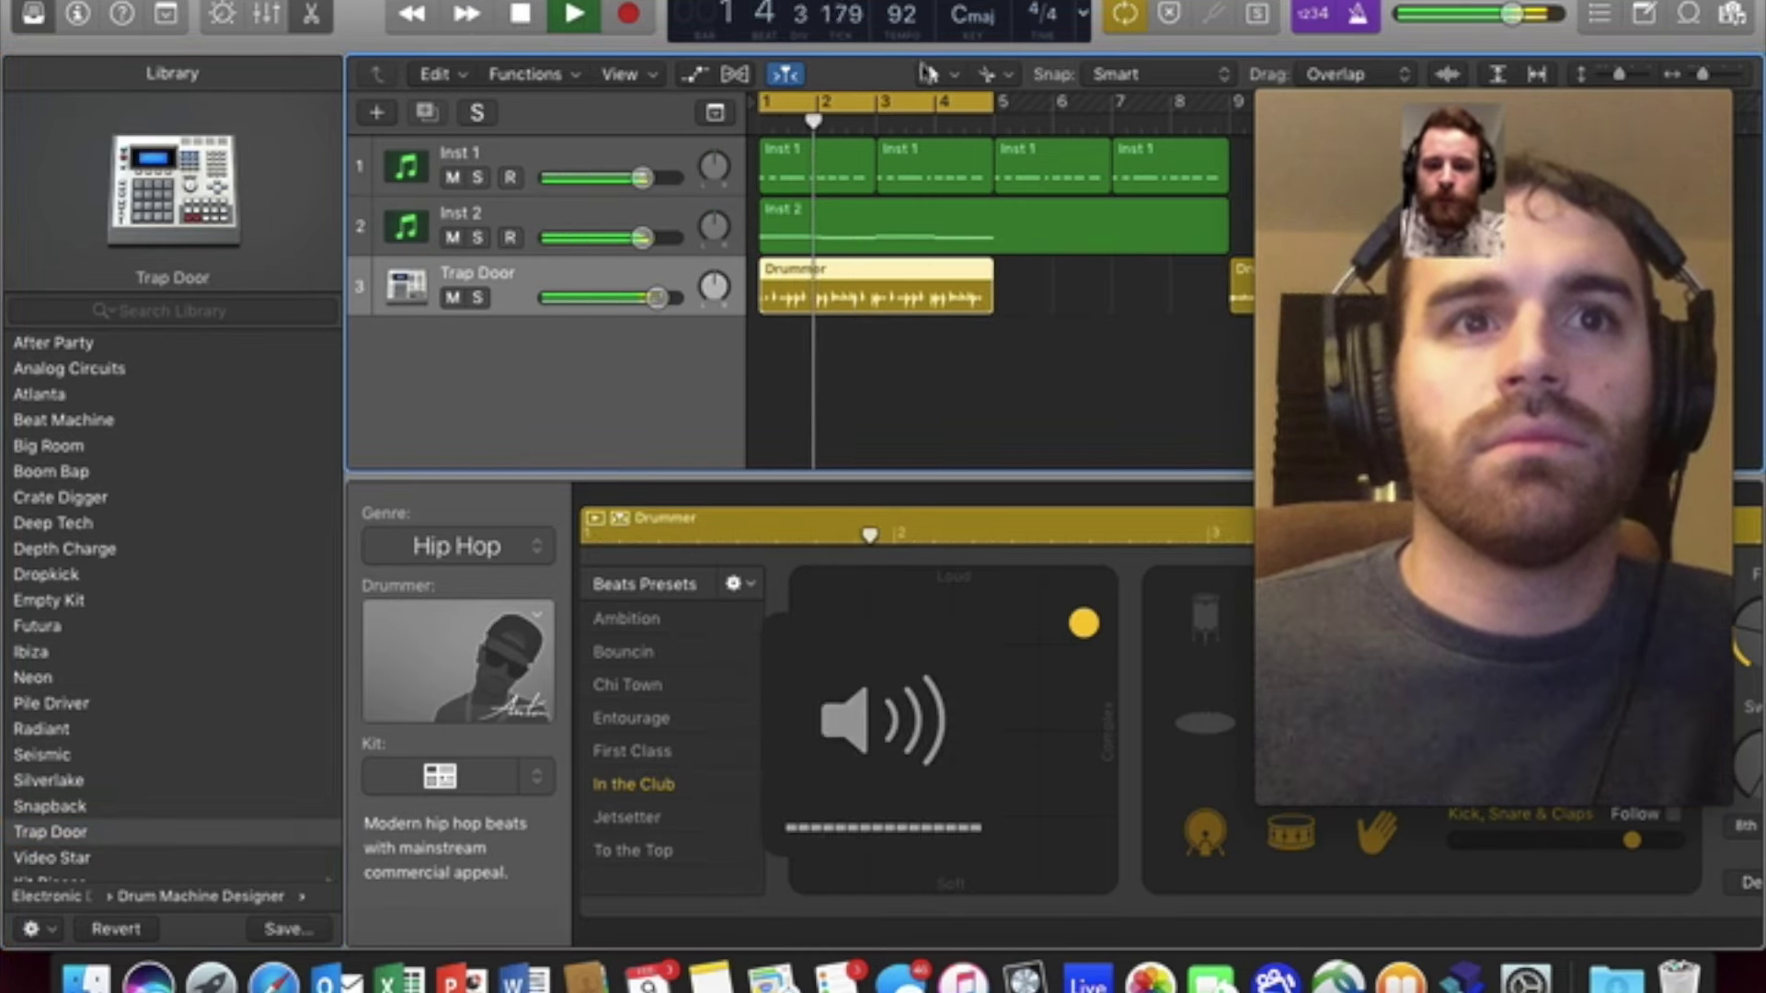
pyautogui.moveTo(901, 15); pyautogui.dragTo(903, 46)
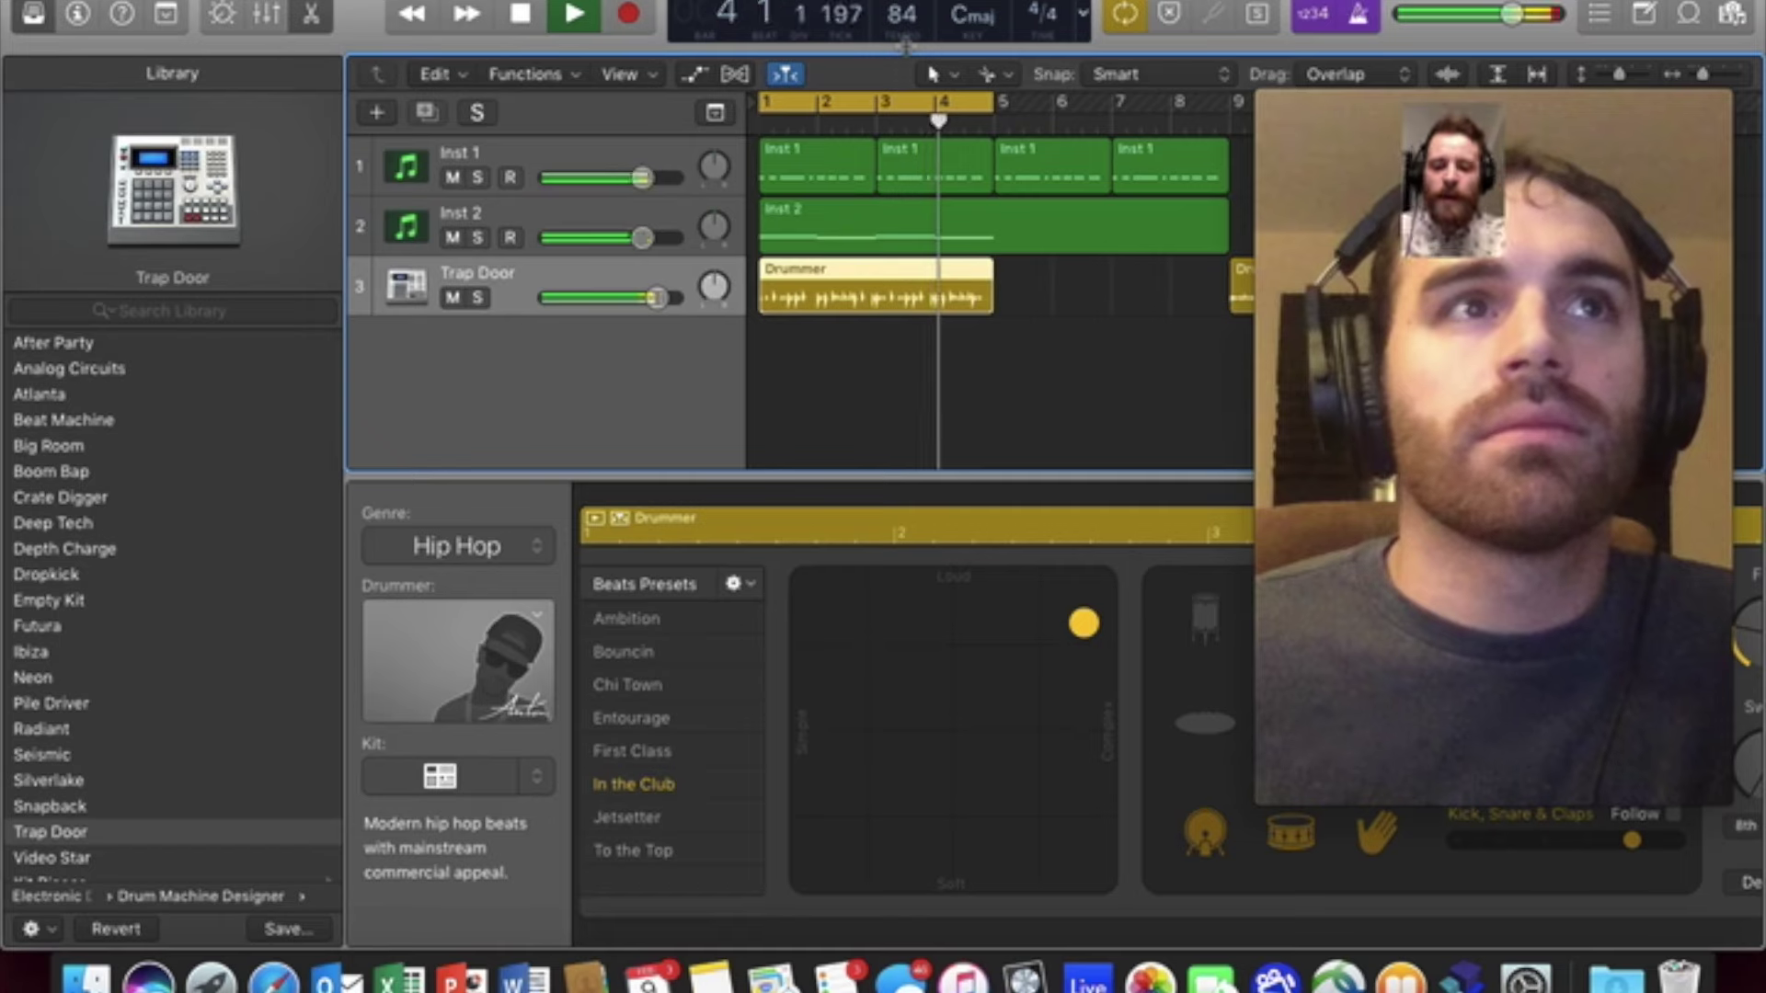
pyautogui.press('space')
# - Convert the four-bar Drummer region to a MIDI region and enlarge the Piano Roll to show all its notes
pyautogui.moveTo(1352, 103); pyautogui.dragTo(741, 104)
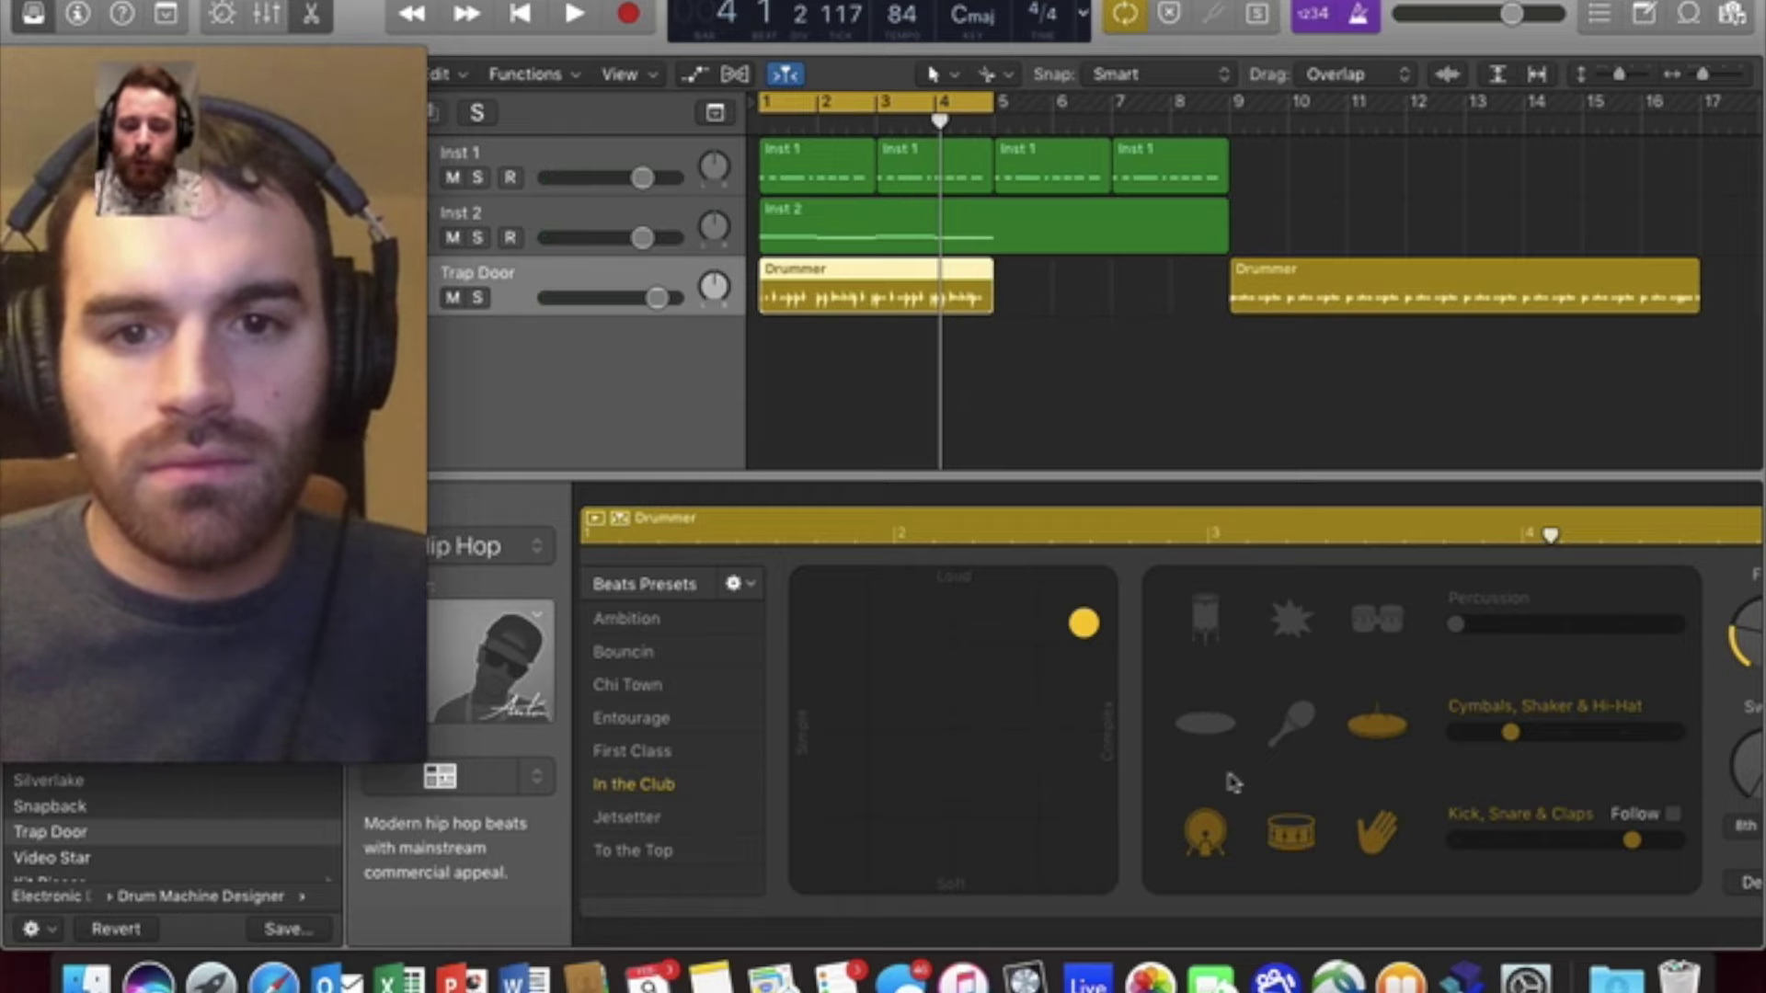
pyautogui.rightClick(834, 286)
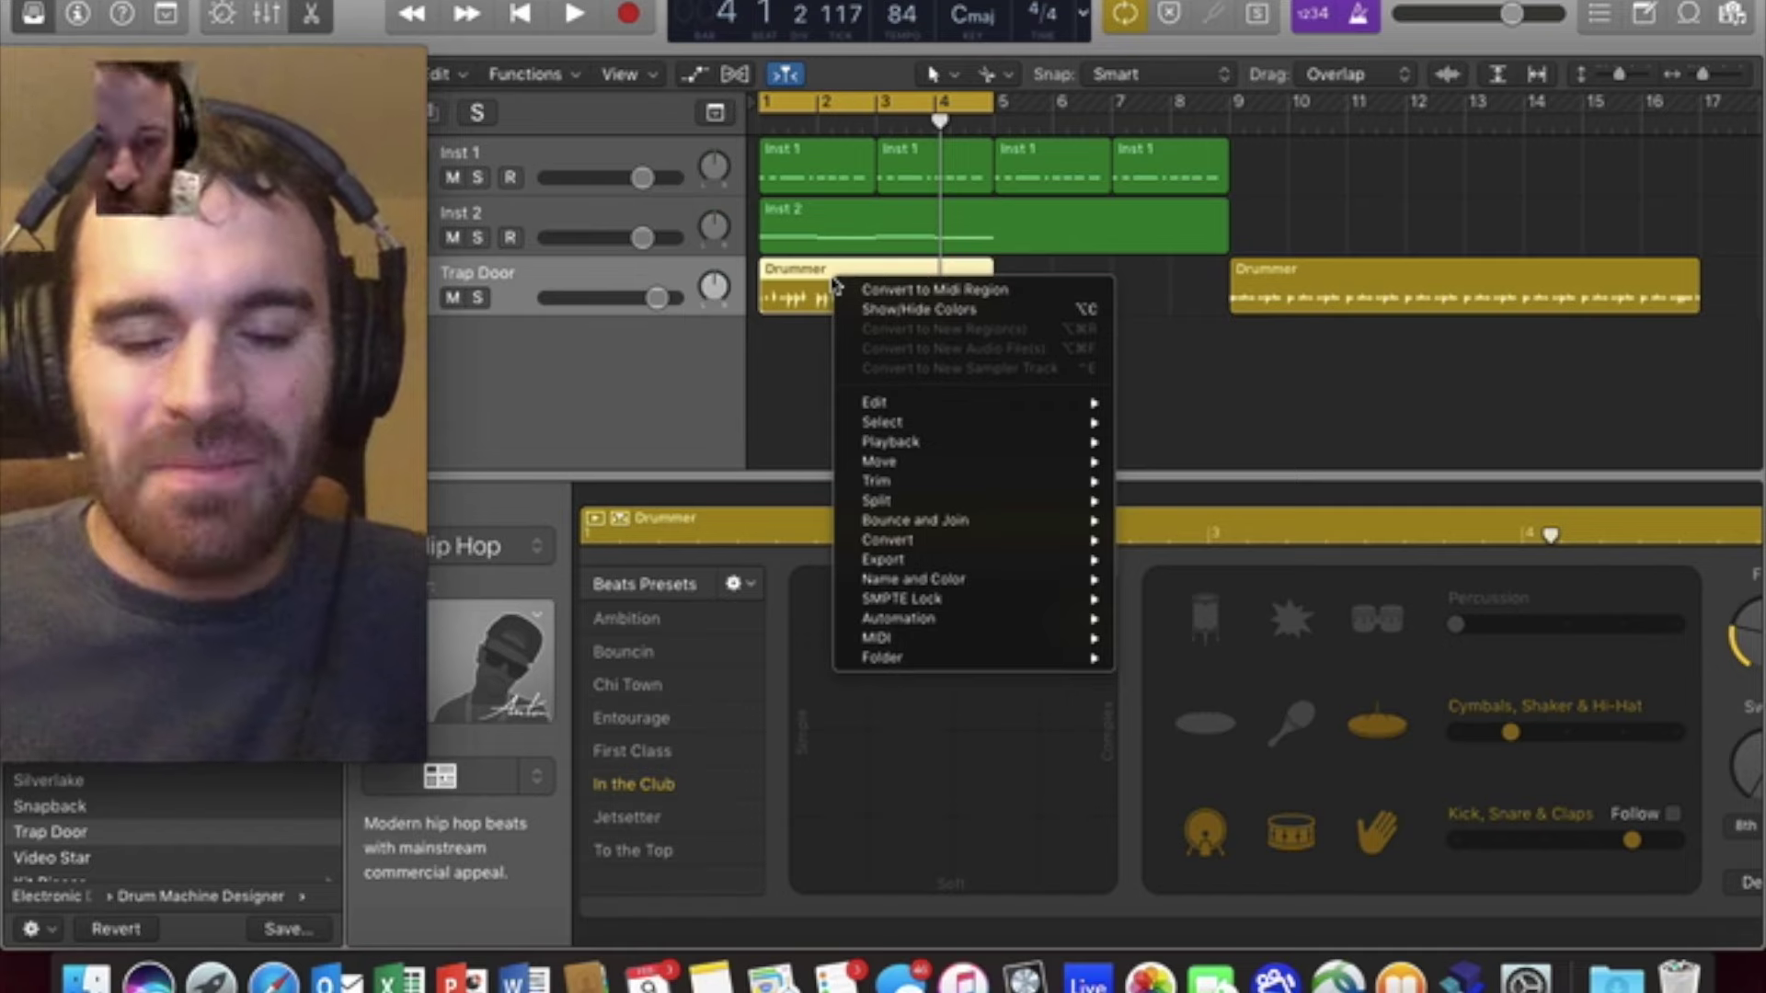
pyautogui.moveTo(972, 552)
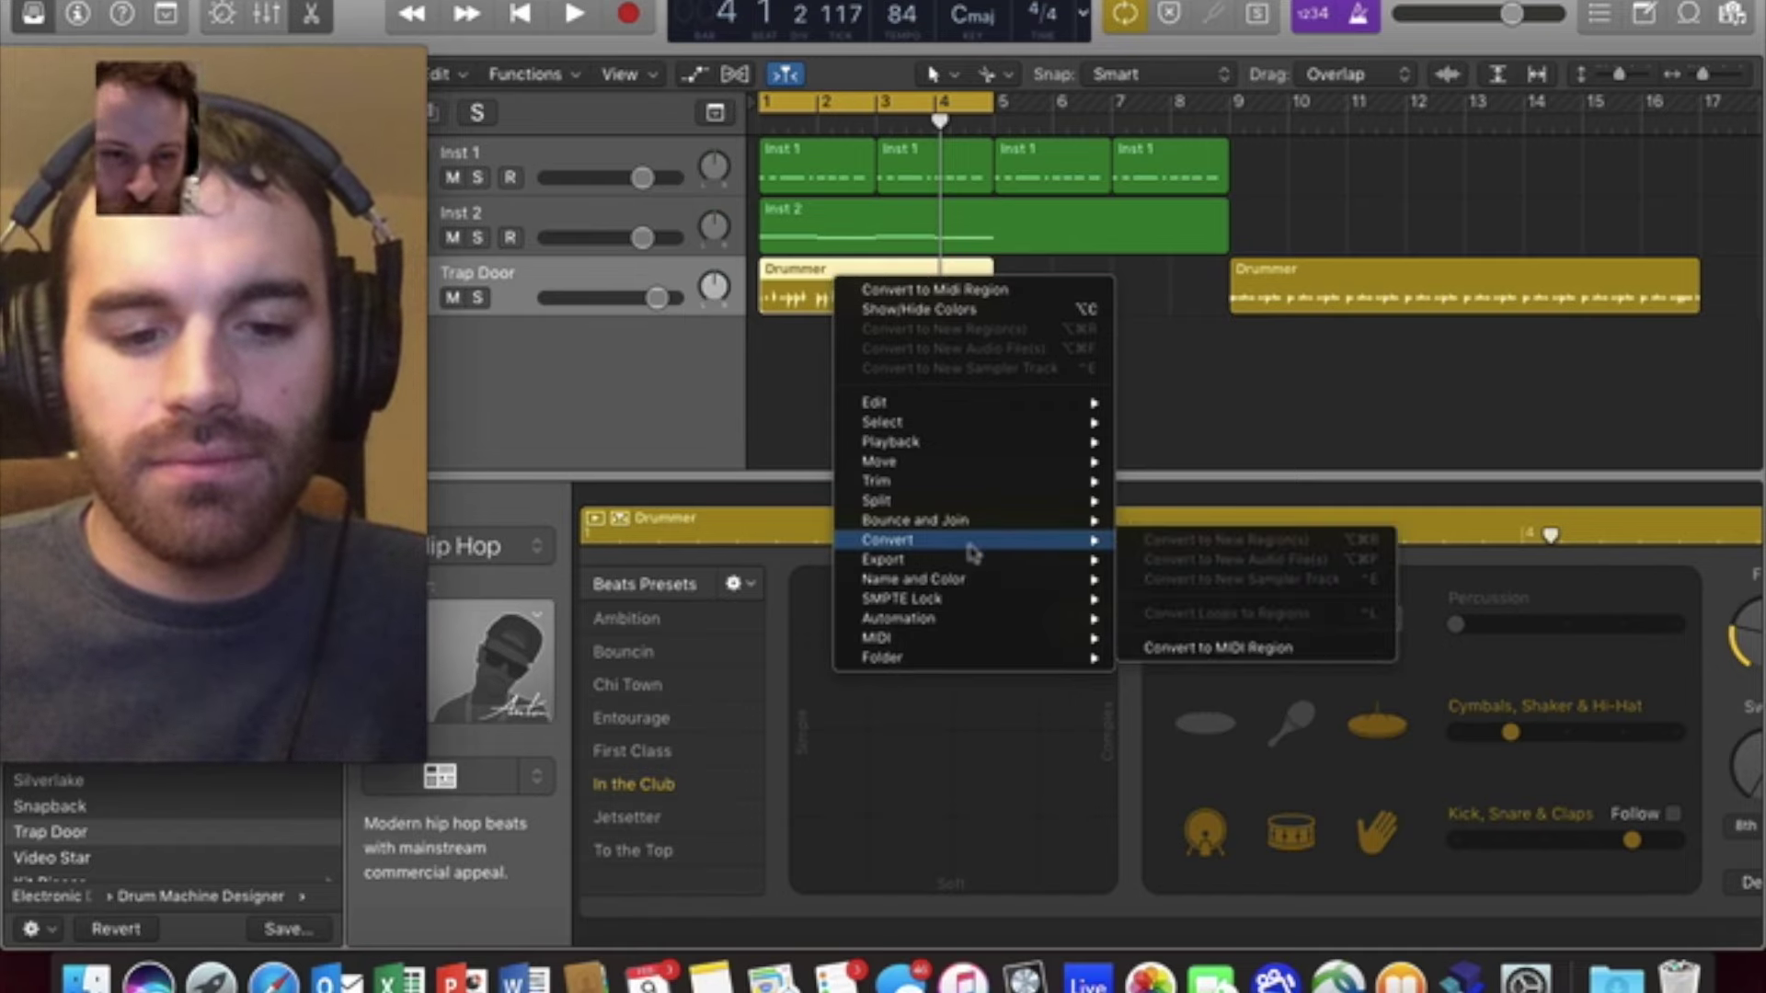
pyautogui.click(1260, 647)
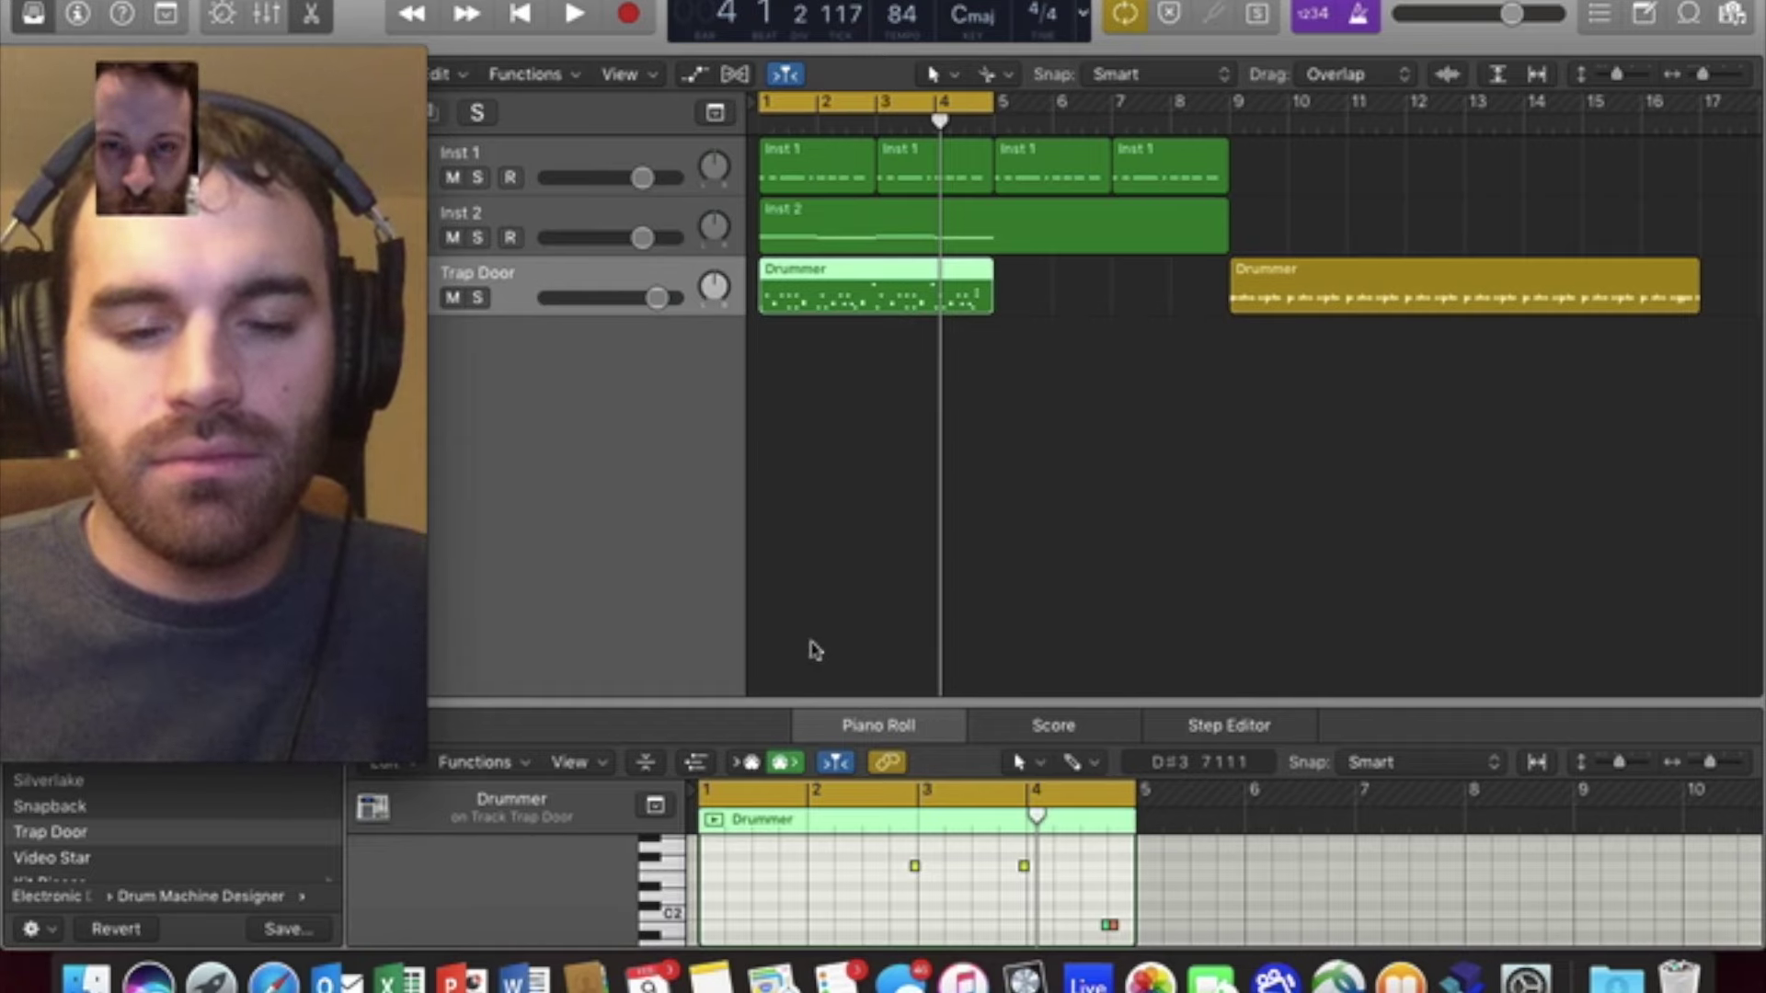
pyautogui.moveTo(834, 696); pyautogui.dragTo(833, 342)
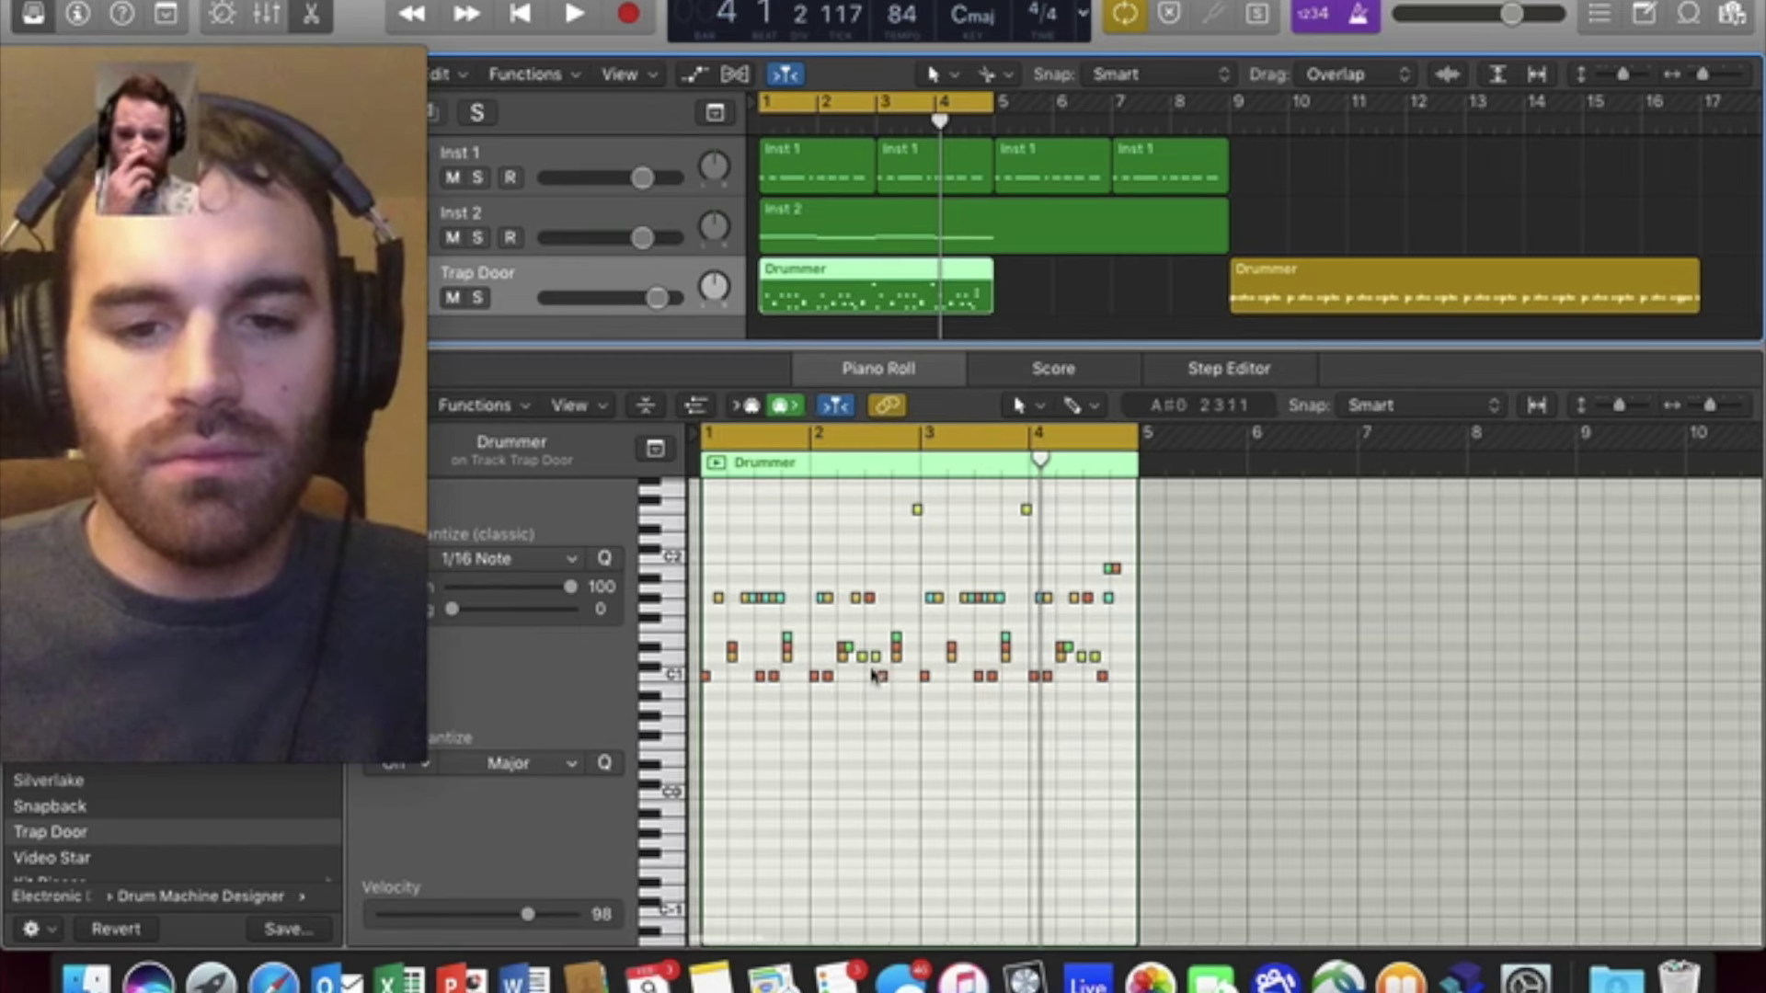
# - Play back the converted drum region from the start with the system volume raised
pyautogui.press('Return')
pyautogui.press('space')
pyautogui.press('XF86AudioRaiseVolume')
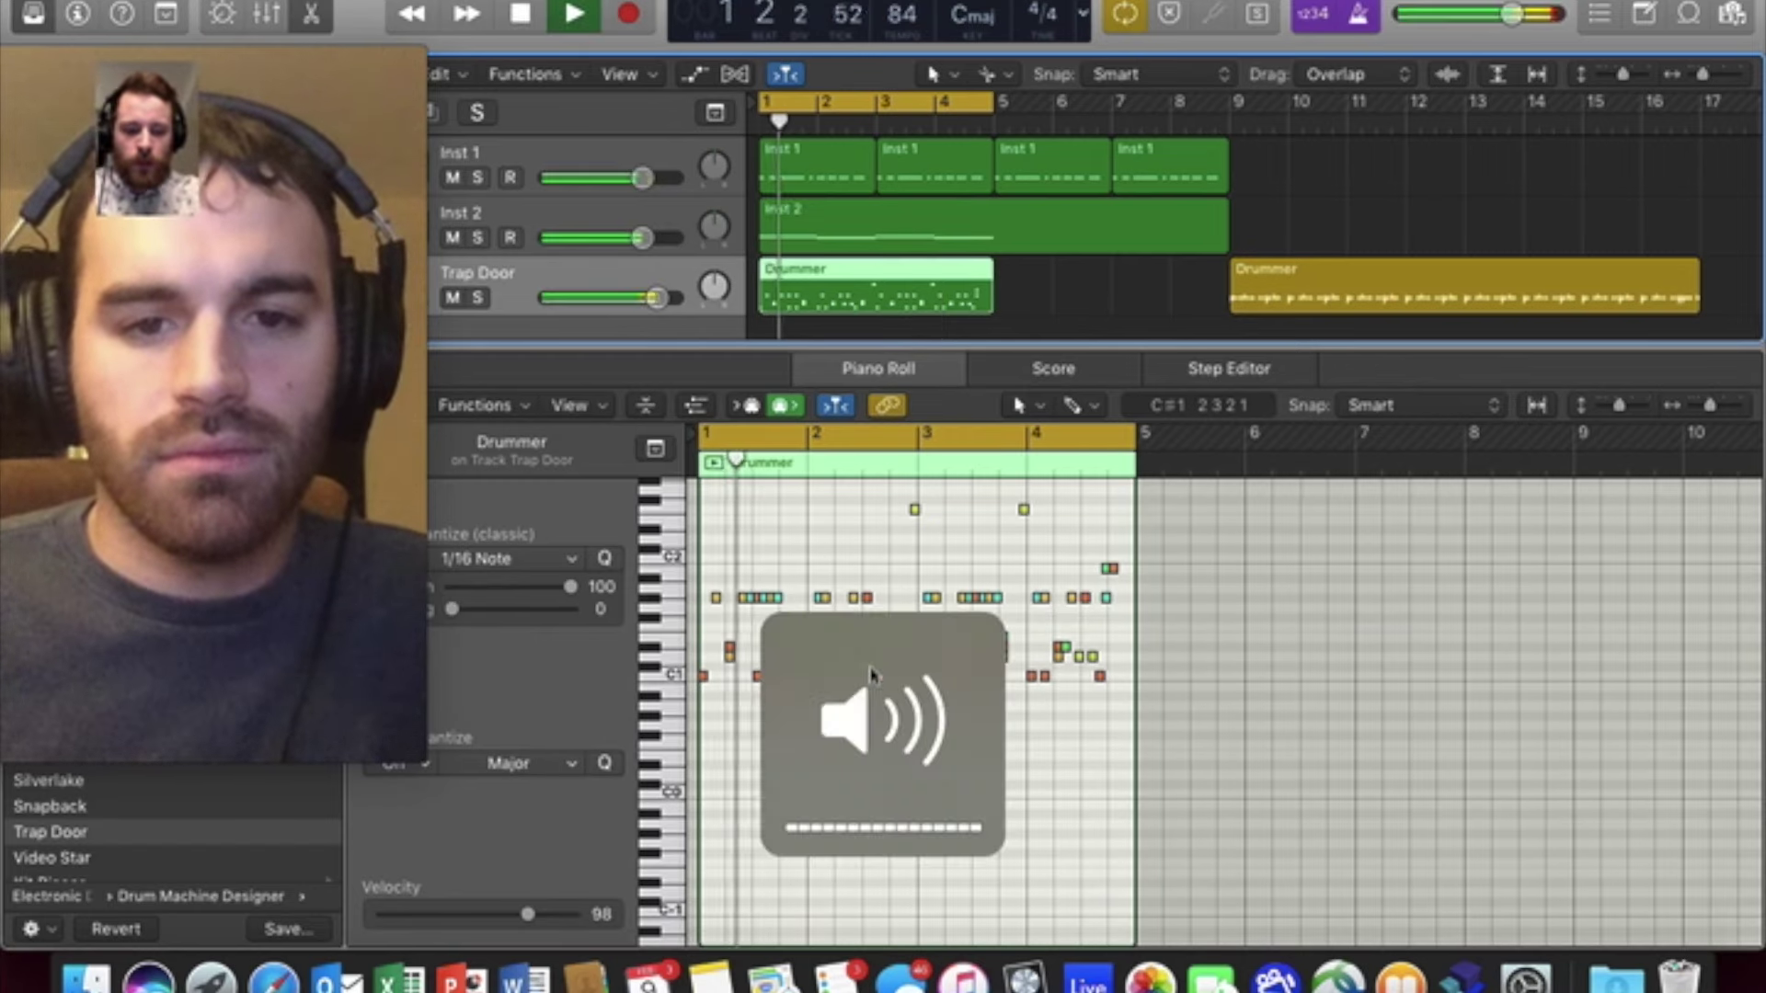
pyautogui.press('super+Right')
pyautogui.press('super+Right')
pyautogui.press('Return')
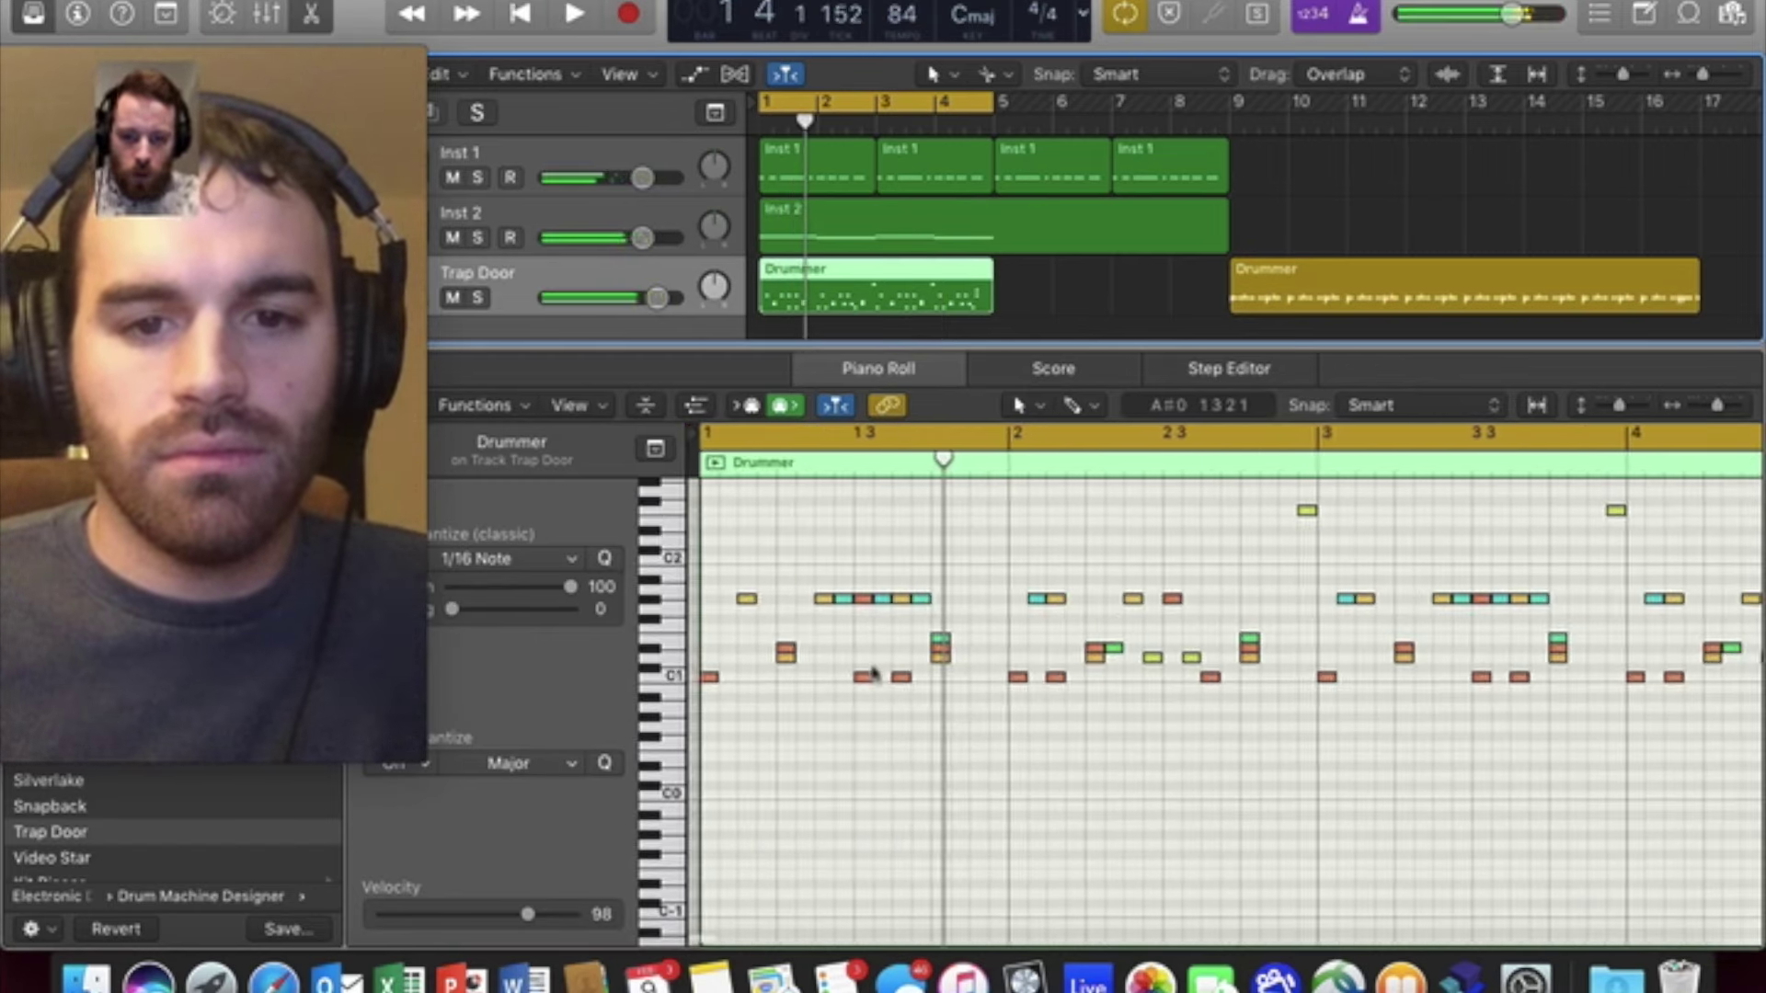
pyautogui.press('Return')
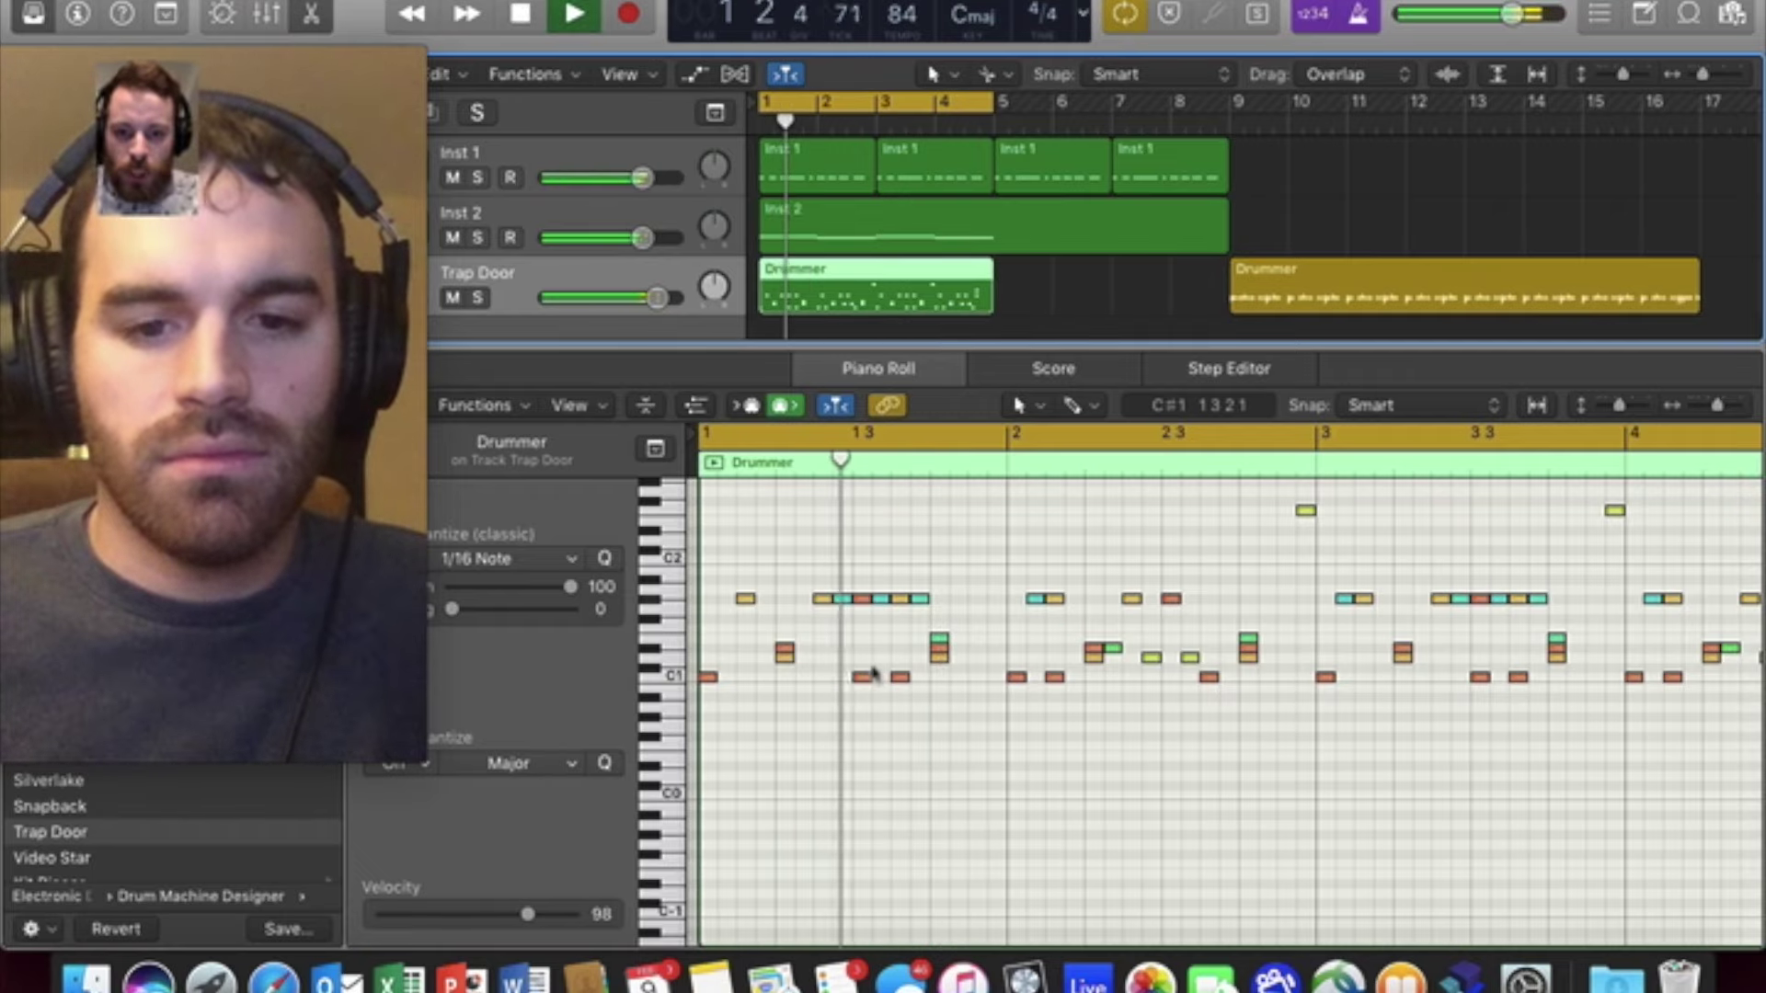
# - Delete the three consecutive hi-hat notes after the one on beat 3 of bar 1 and play back the beat
pyautogui.click(920, 599)
pyautogui.moveTo(887, 599); pyautogui.dragTo(860, 460)
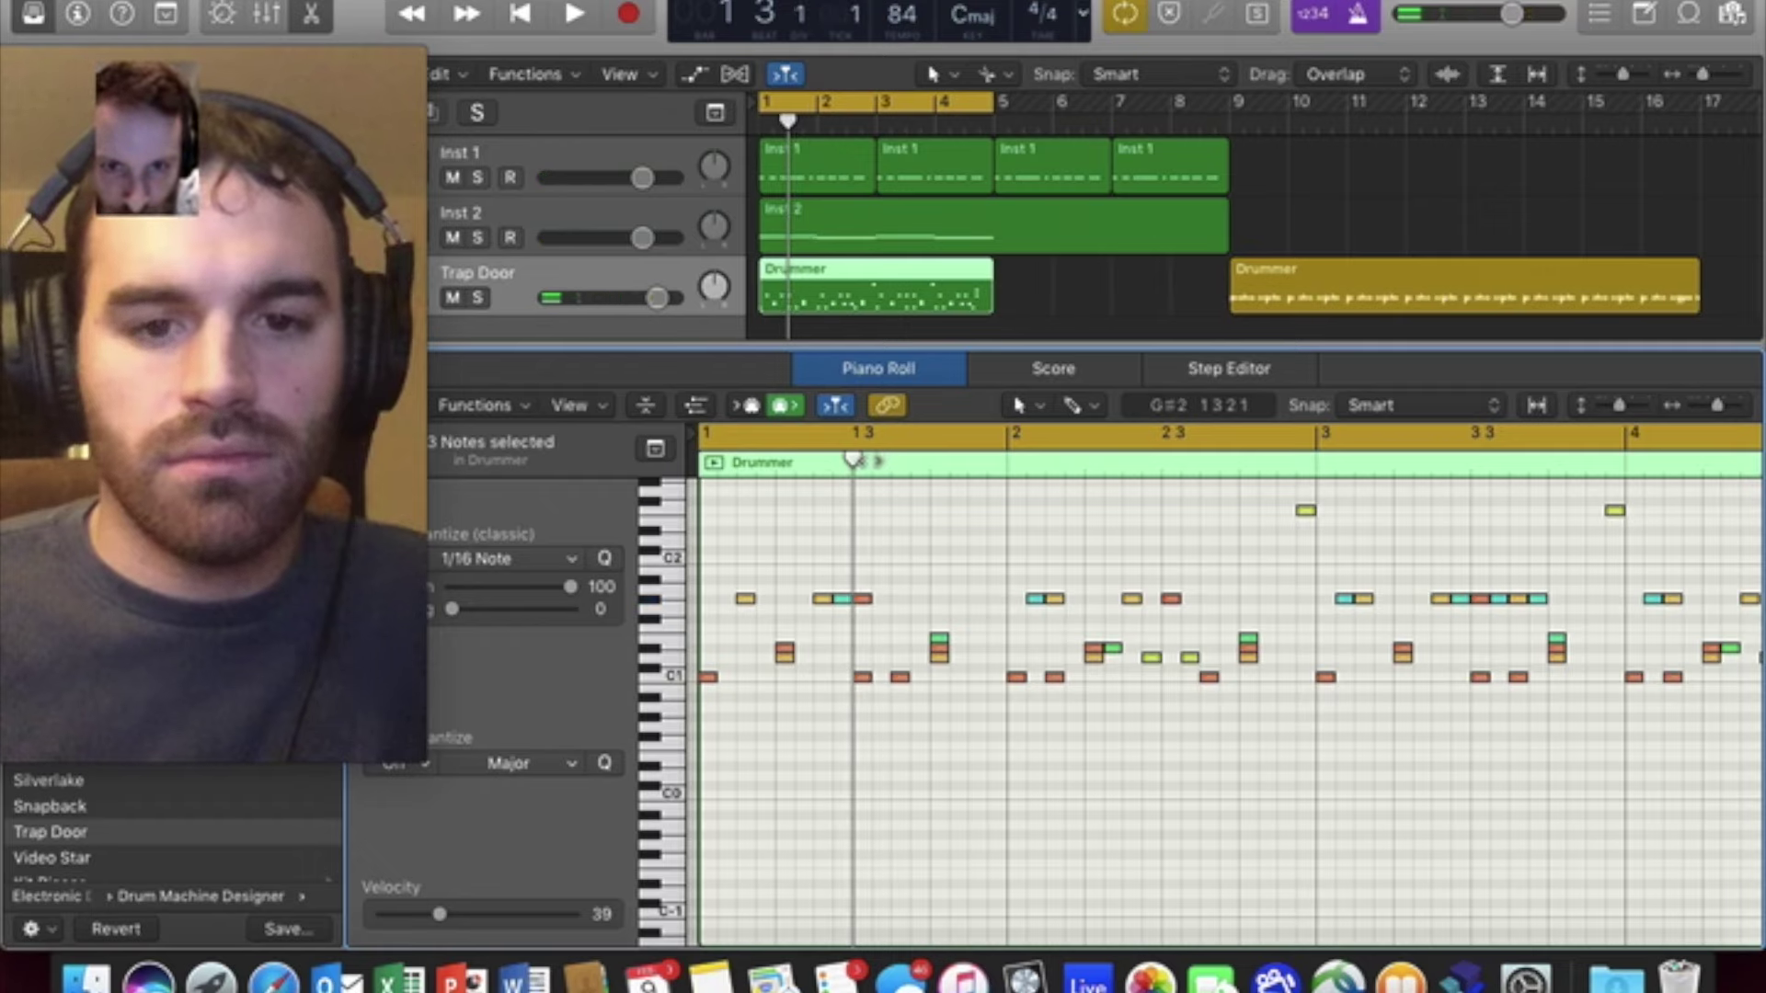
pyautogui.press('space')
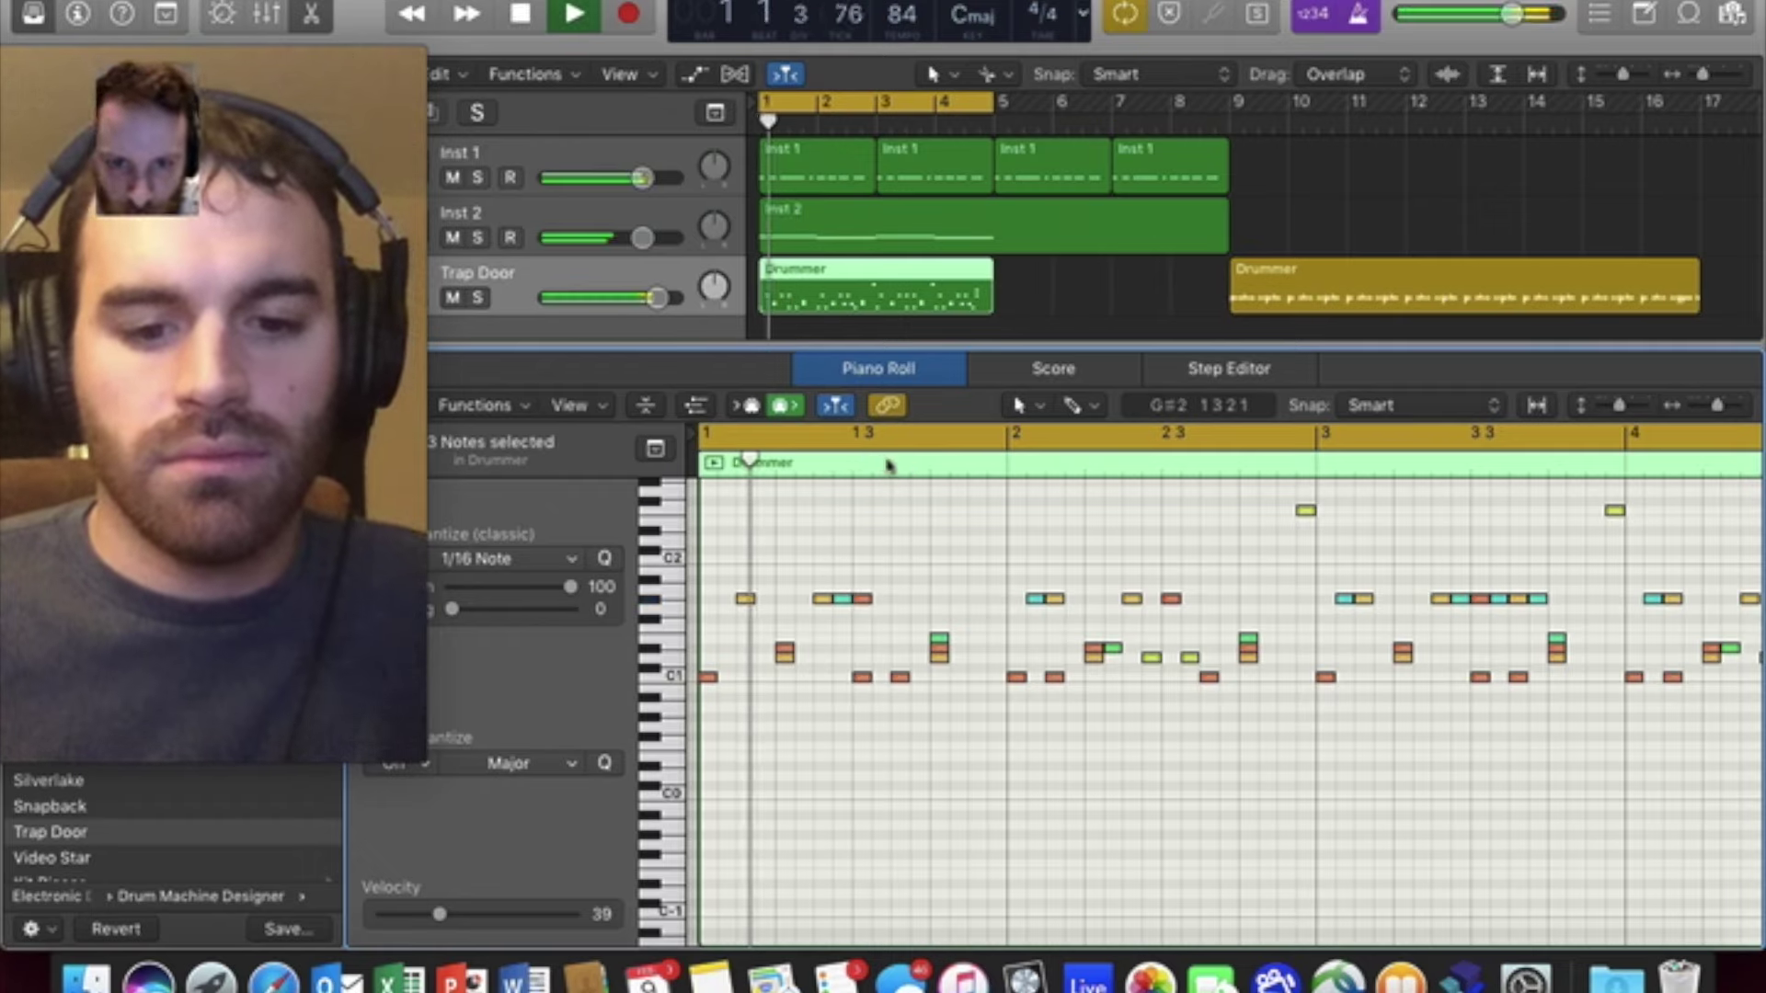
pyautogui.press('space')
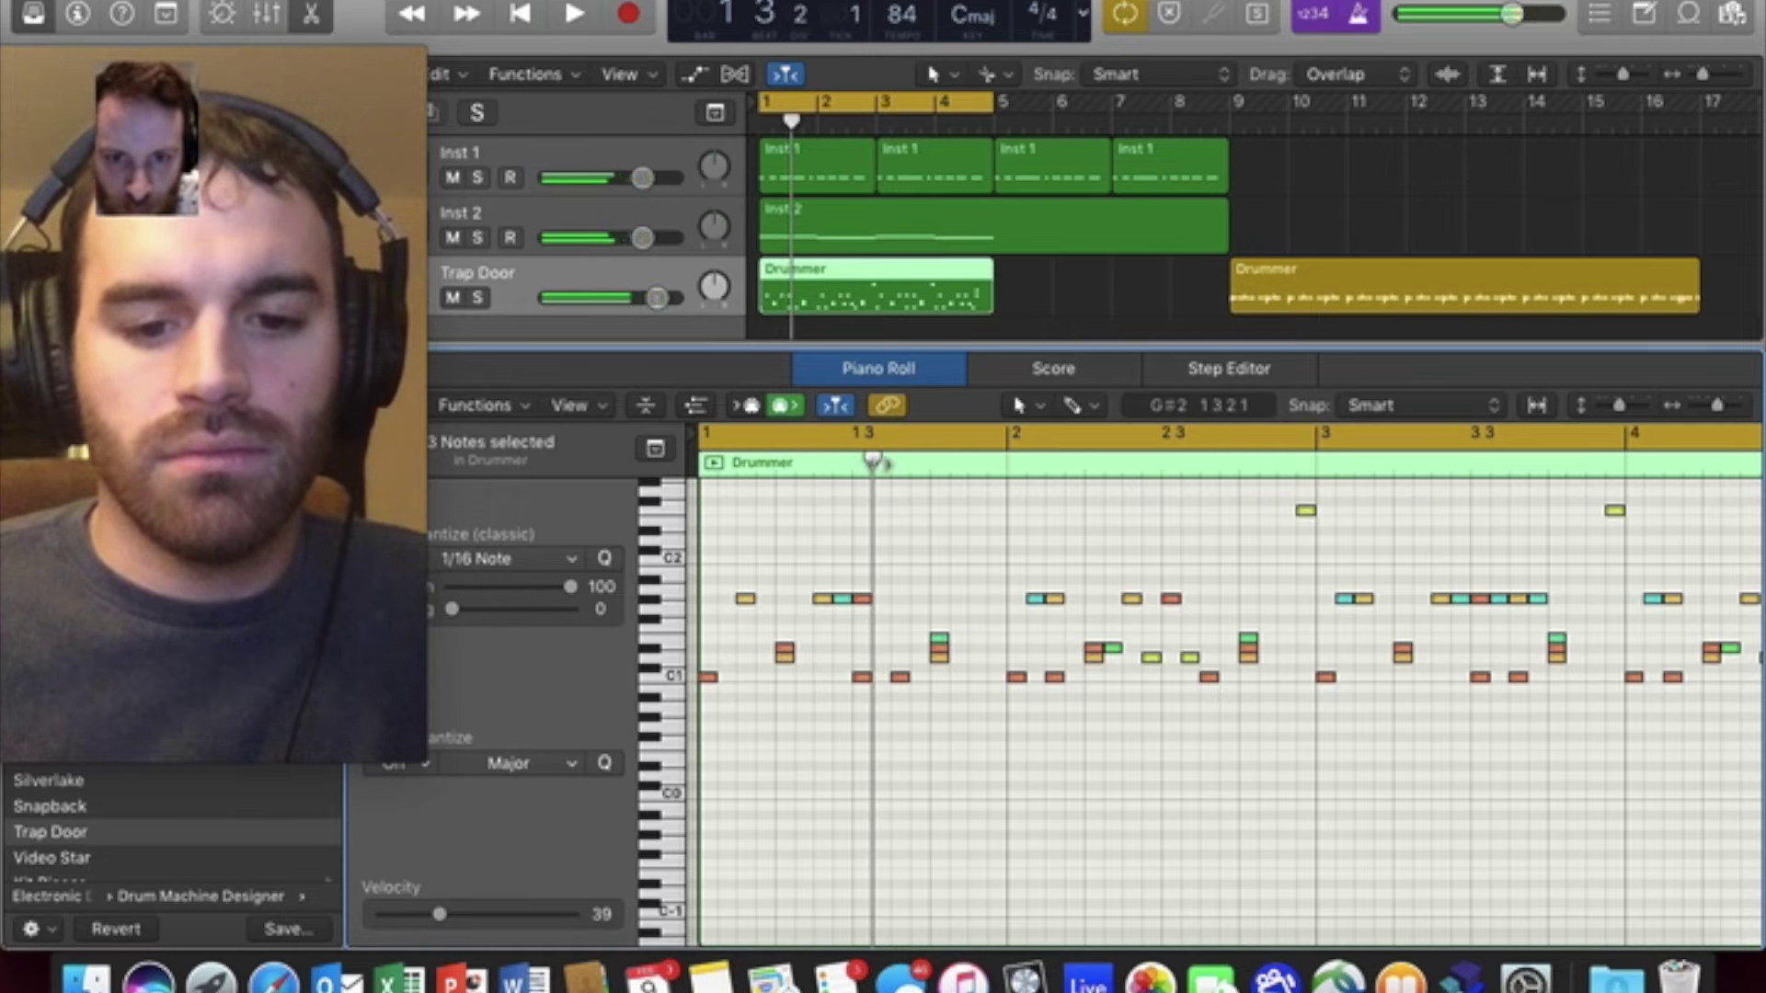
# - Set the Piano Roll snap to 1/32 T, fill the gap after beat 3 of bar 1 with short hi-hat notes and play it back
pyautogui.click(1494, 406)
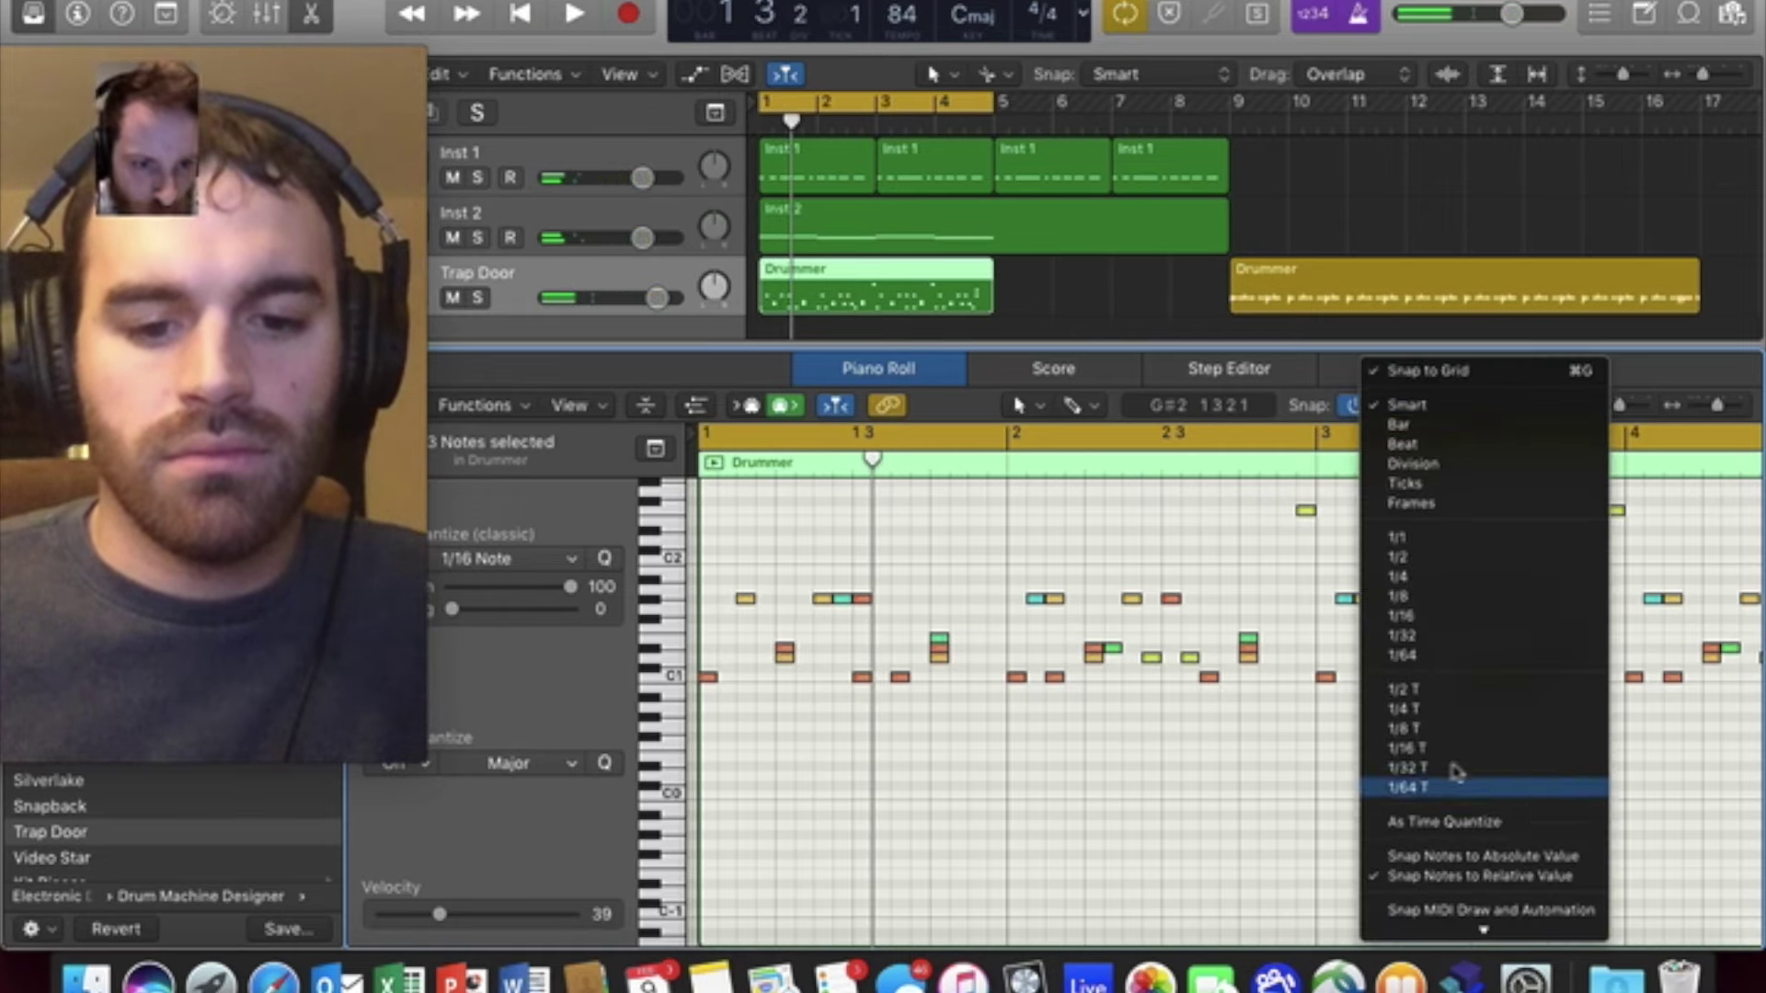
pyautogui.click(1460, 767)
pyautogui.moveTo(871, 599)
pyautogui.mouseDown()
pyautogui.moveTo(1183, 598)
pyautogui.moveTo(882, 601)
pyautogui.moveTo(906, 598)
pyautogui.mouseUp()
pyautogui.press('space')
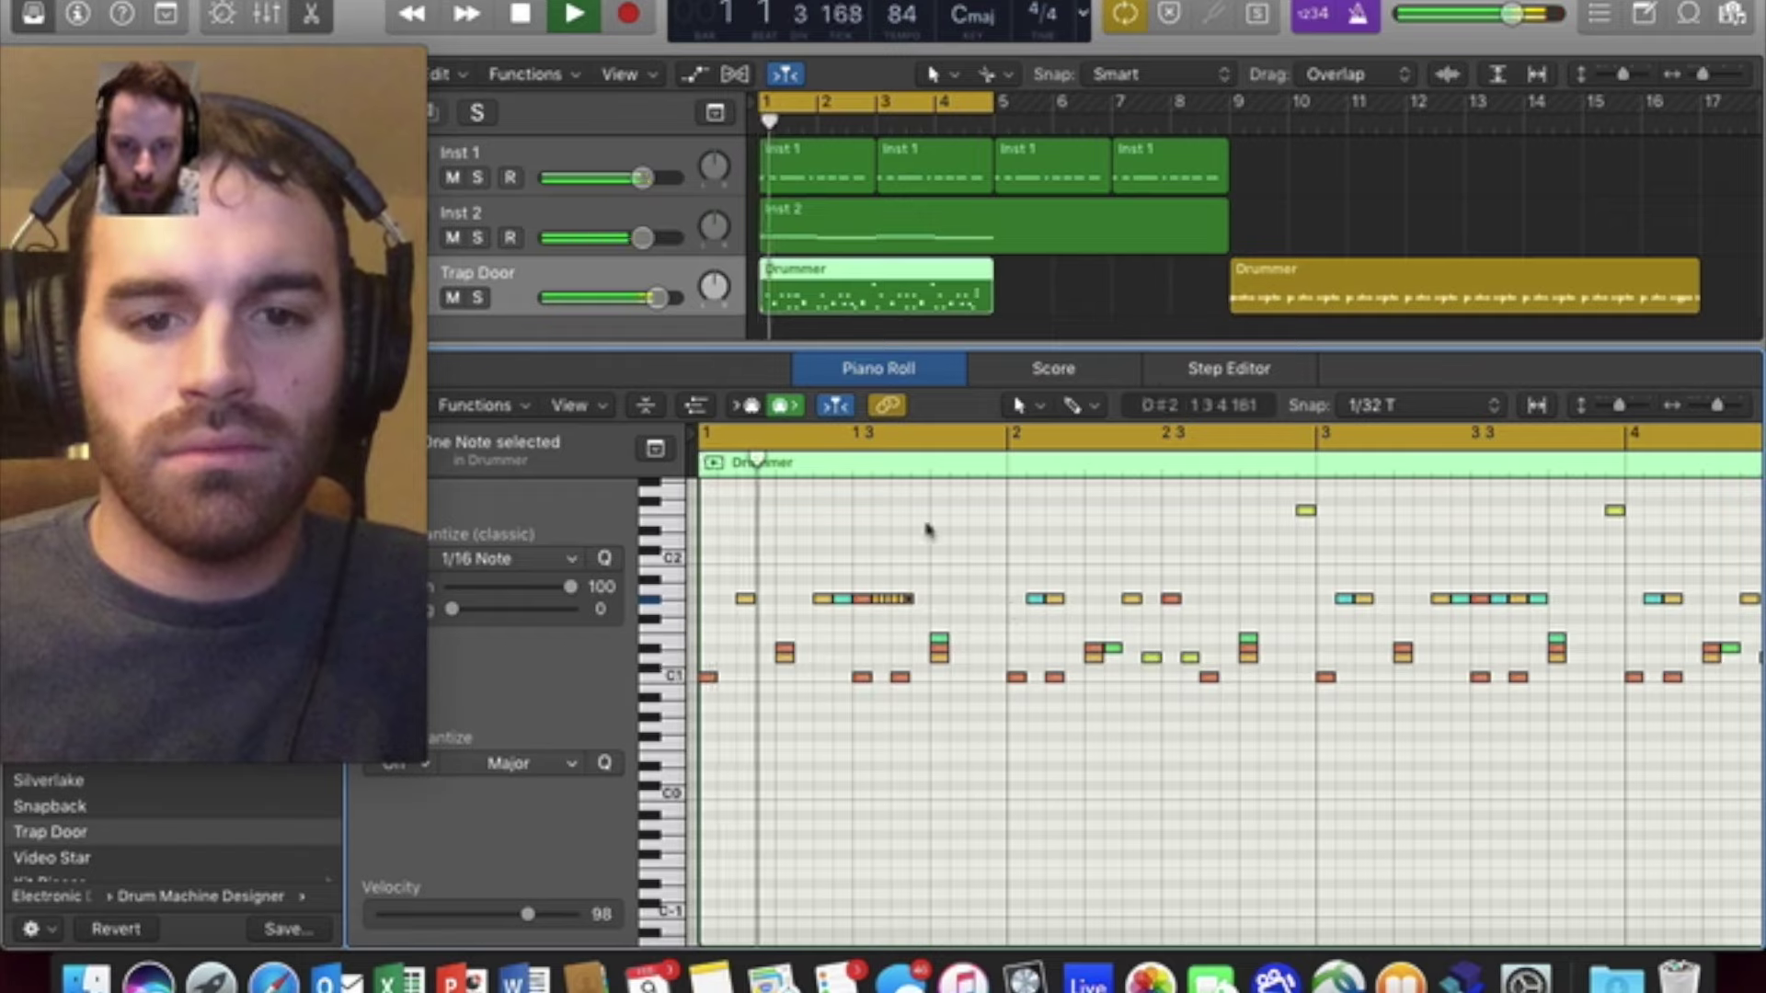
pyautogui.press('space')
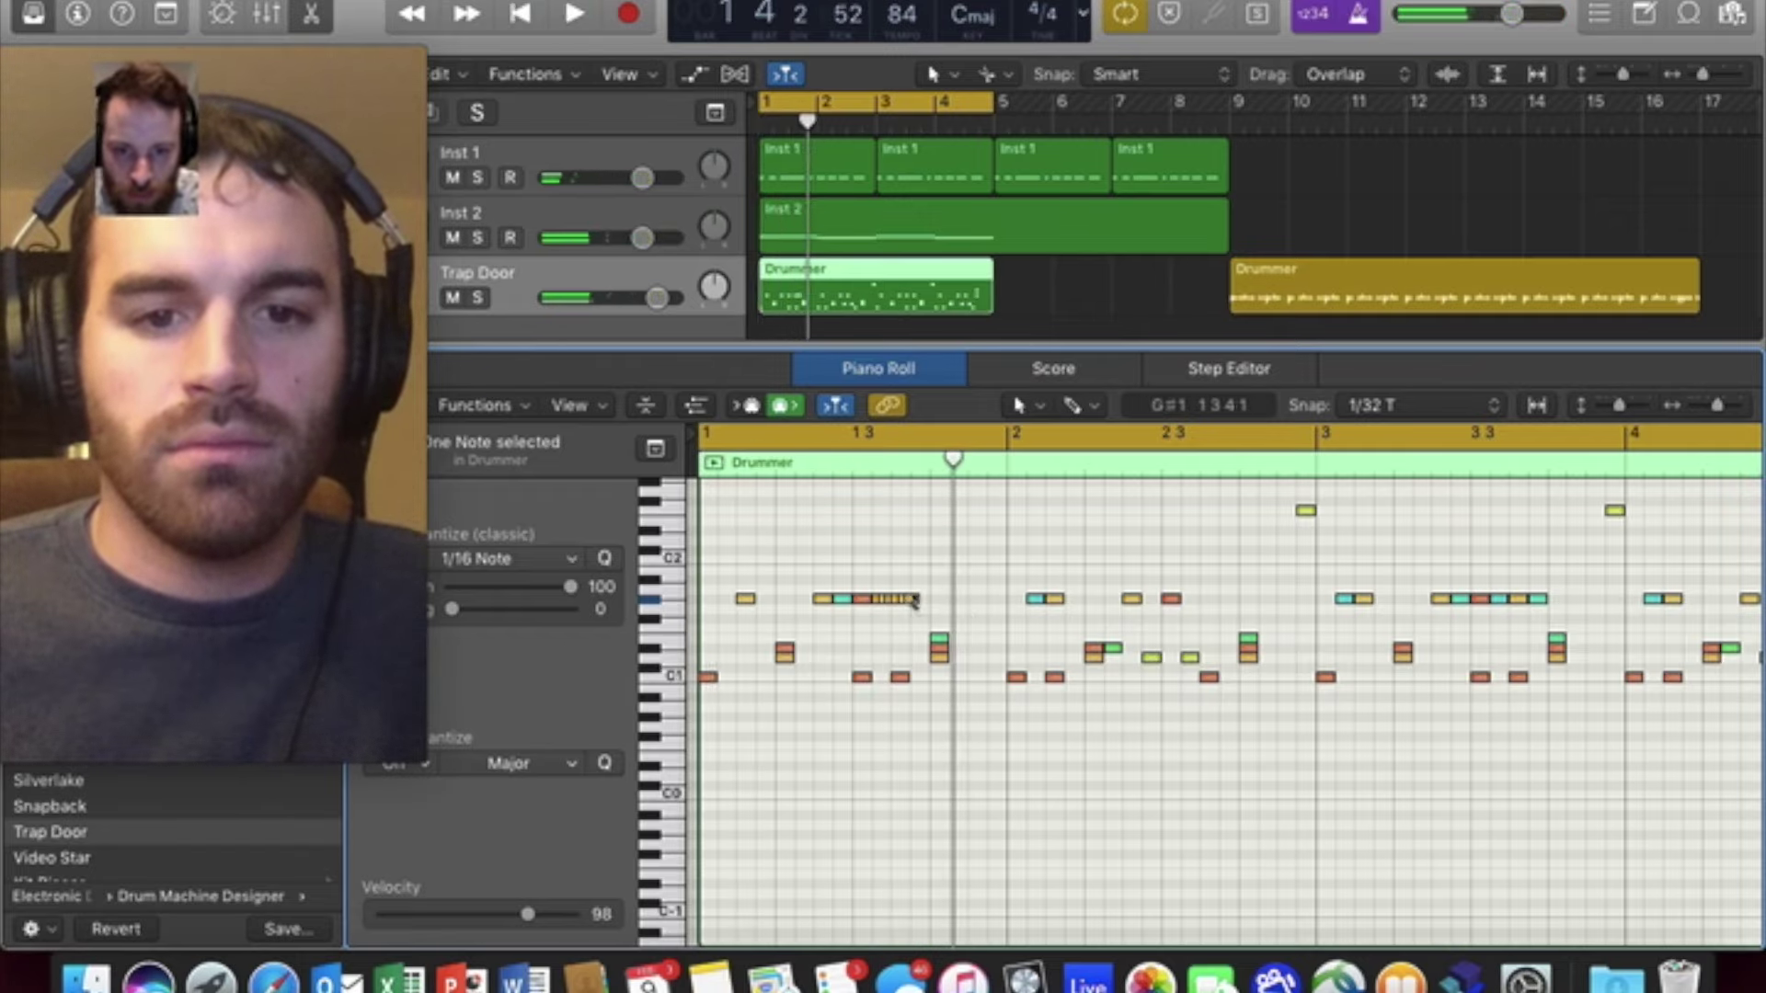
# - Remove one short note near the end of bar 1's hi-hat roll, move the last one slightly later and play it back
pyautogui.press('space')
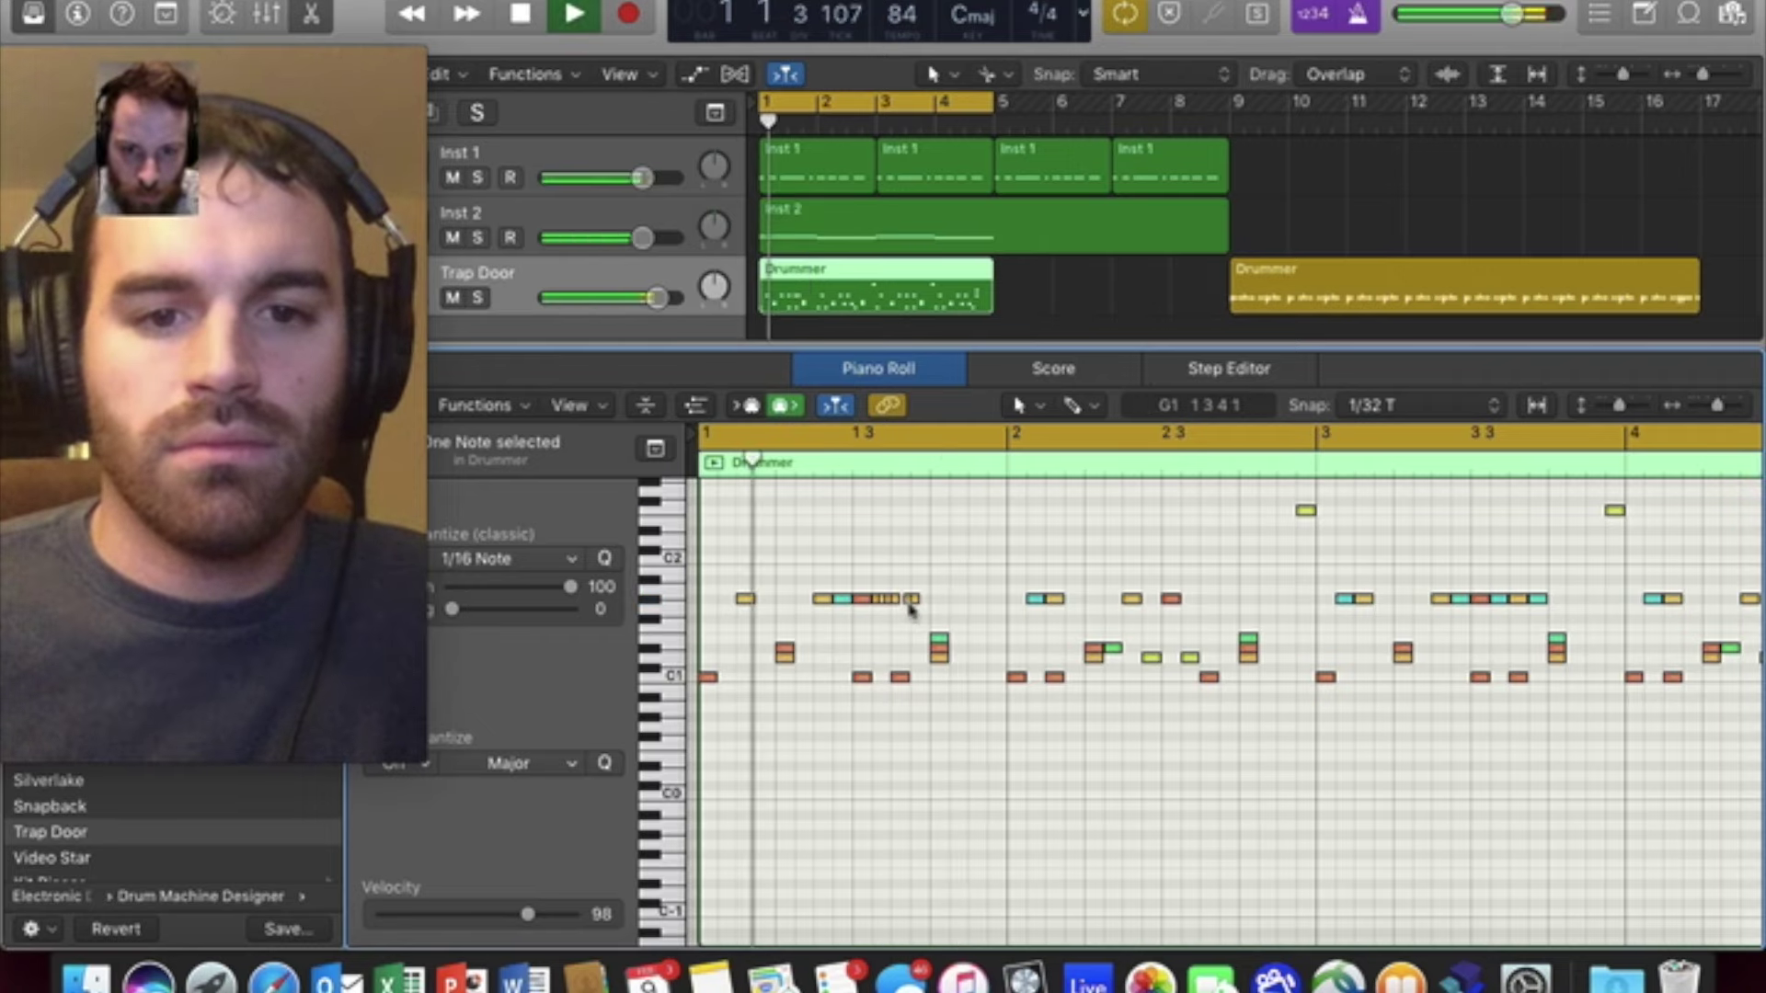
pyautogui.press('super+Right')
pyautogui.press('space')
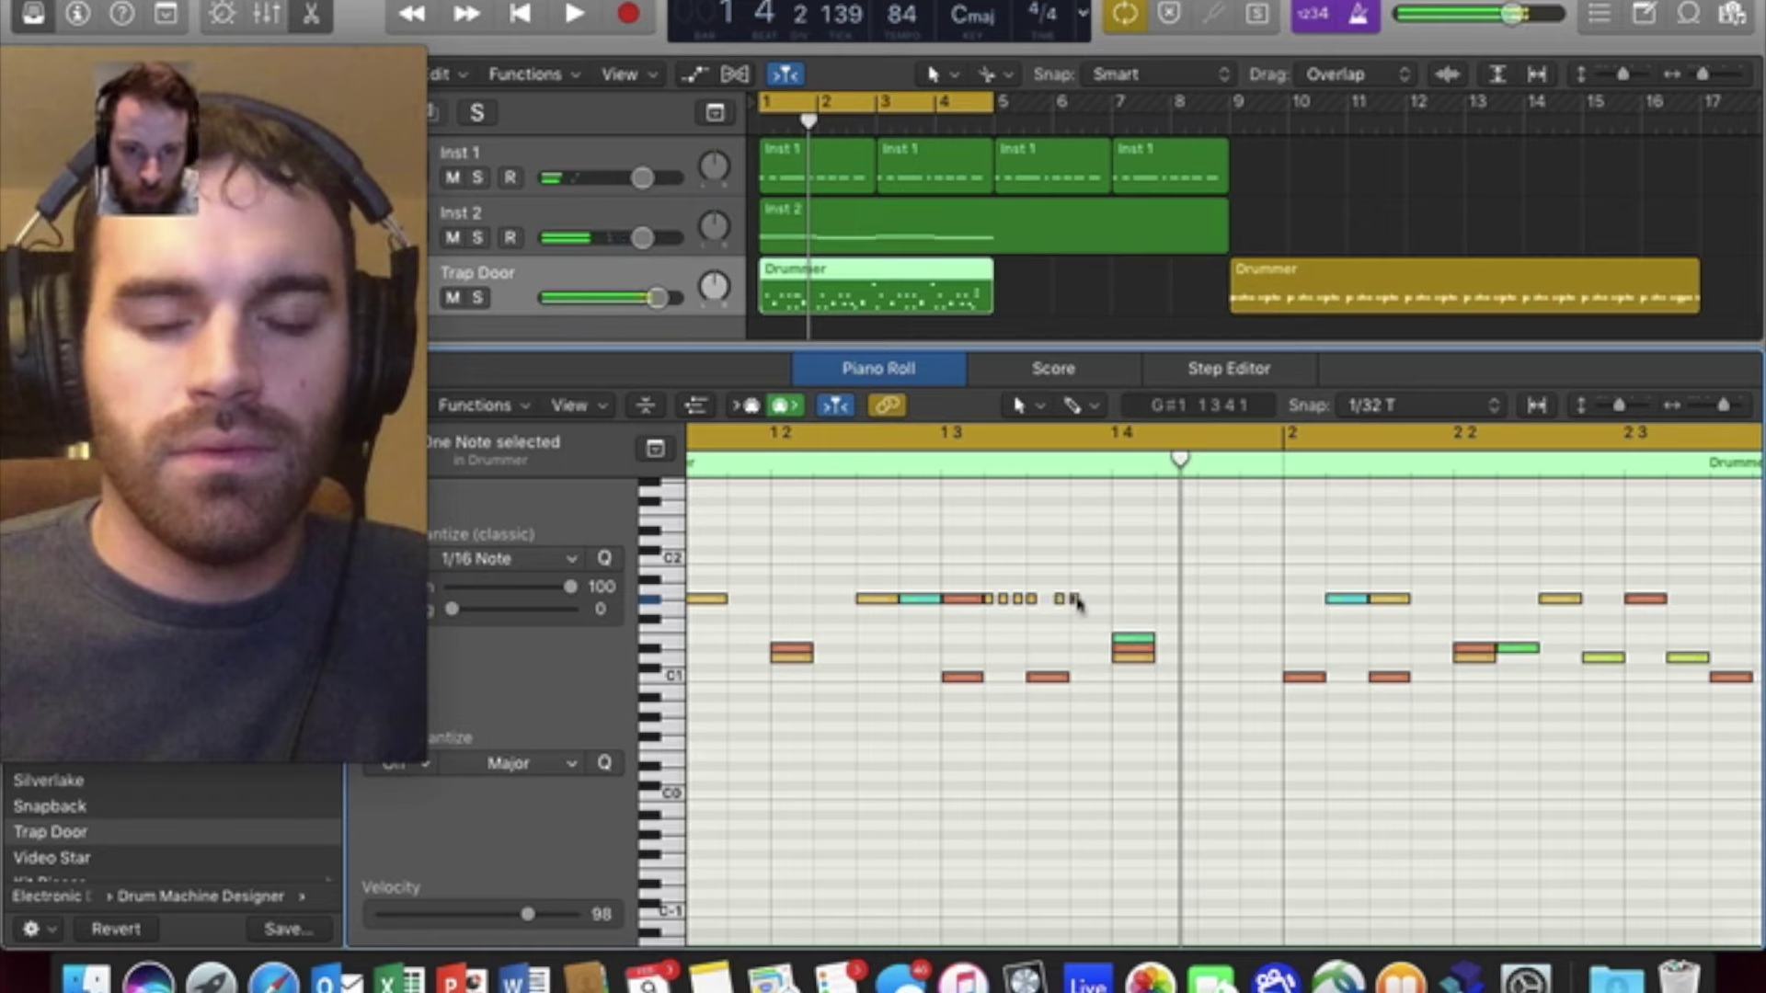
pyautogui.moveTo(1074, 600); pyautogui.dragTo(1089, 600)
pyautogui.press('space')
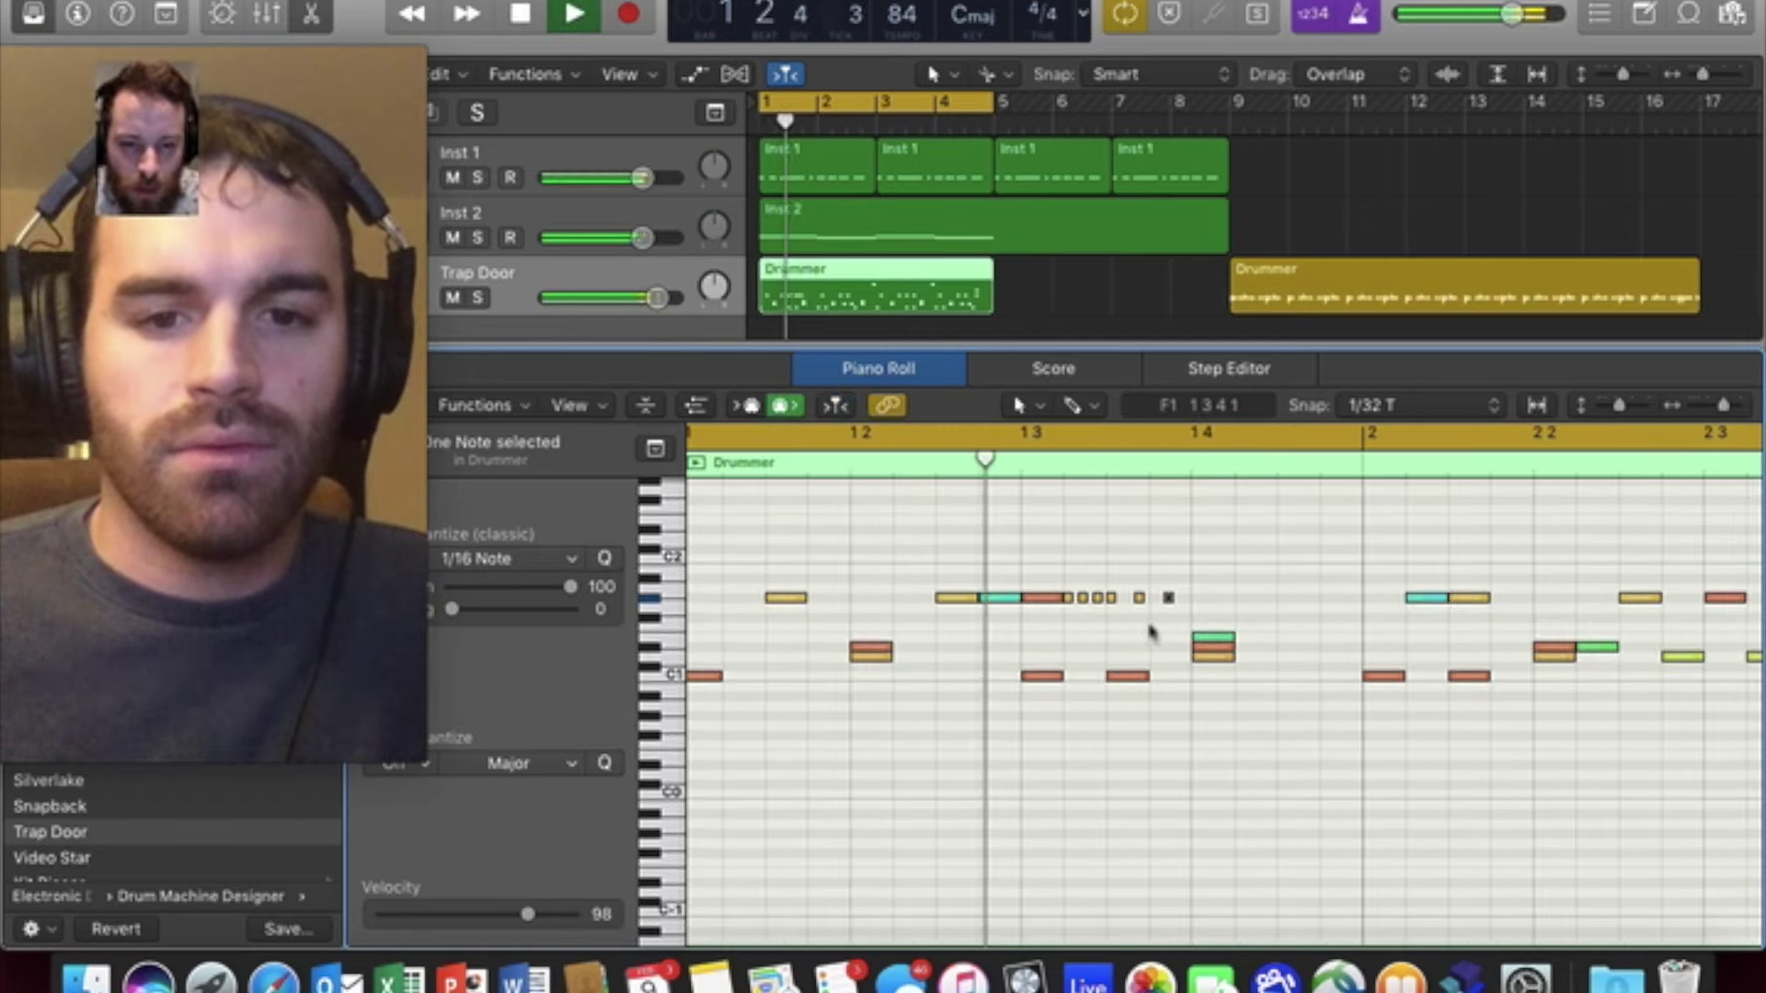
pyautogui.press('space')
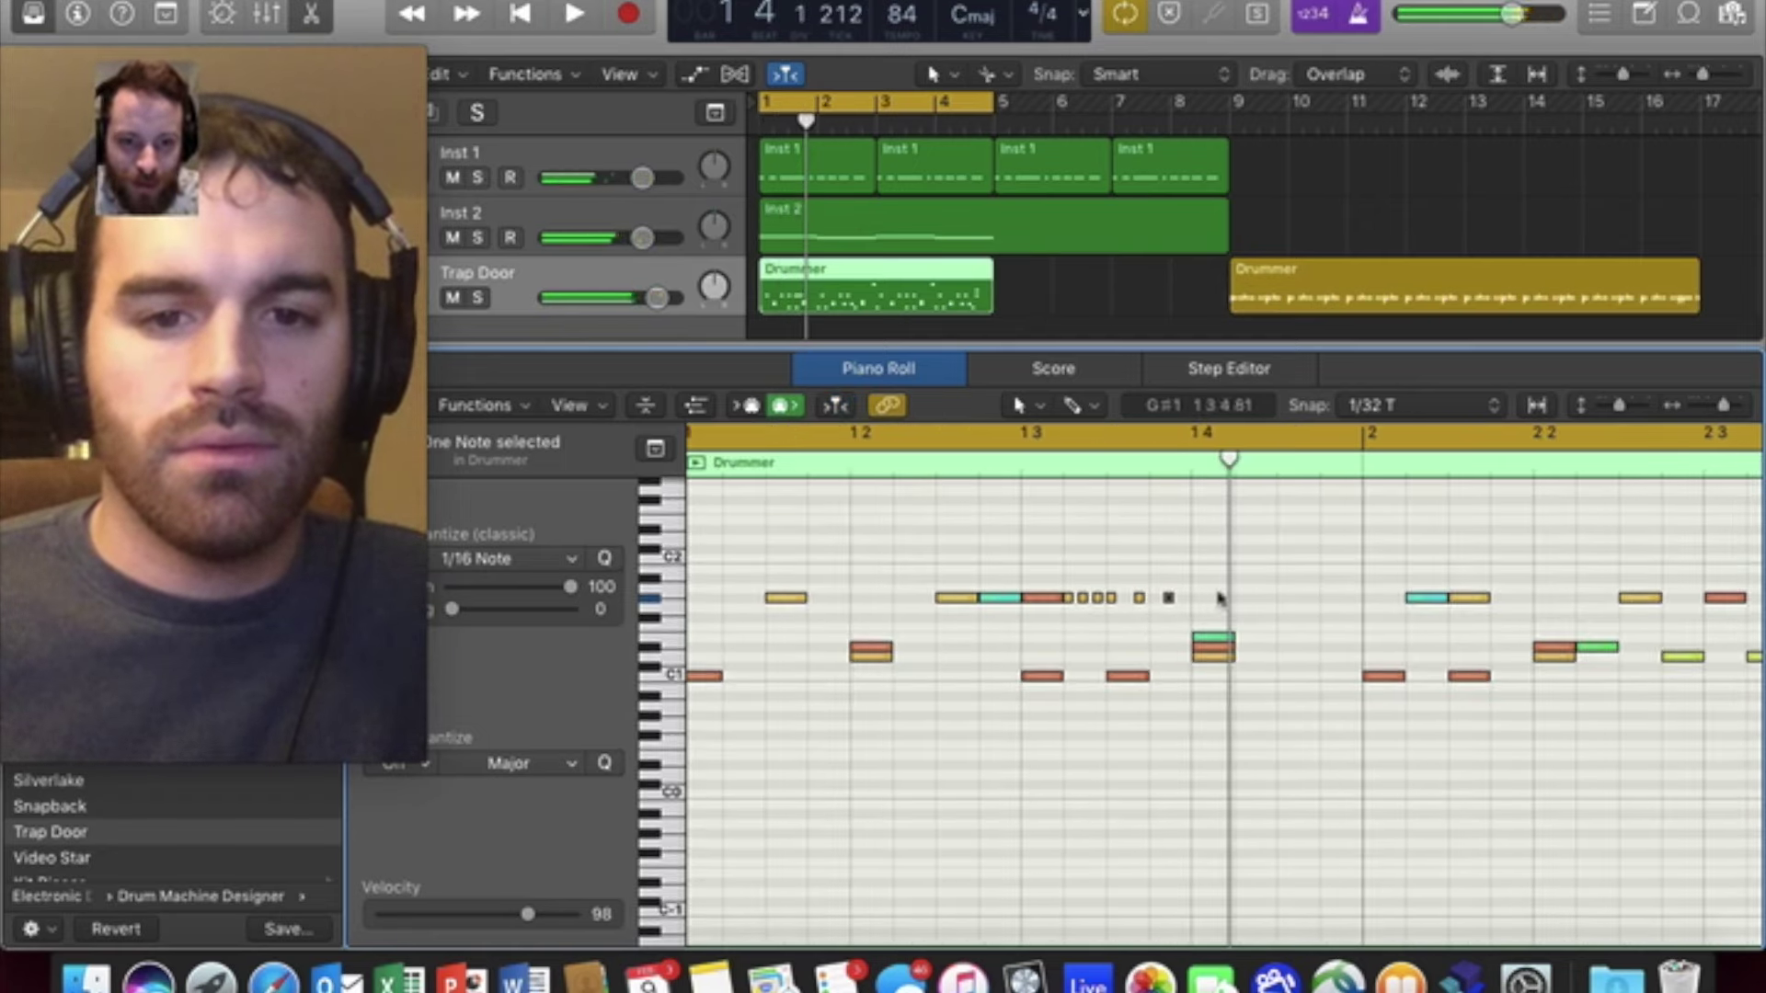
# - Space out the last two notes of the hi-hat roll, with the final one on beat 4 of bar 1, and play it back
pyautogui.press('space')
pyautogui.press('space')
pyautogui.moveTo(1141, 599); pyautogui.dragTo(1198, 600)
pyautogui.press('space')
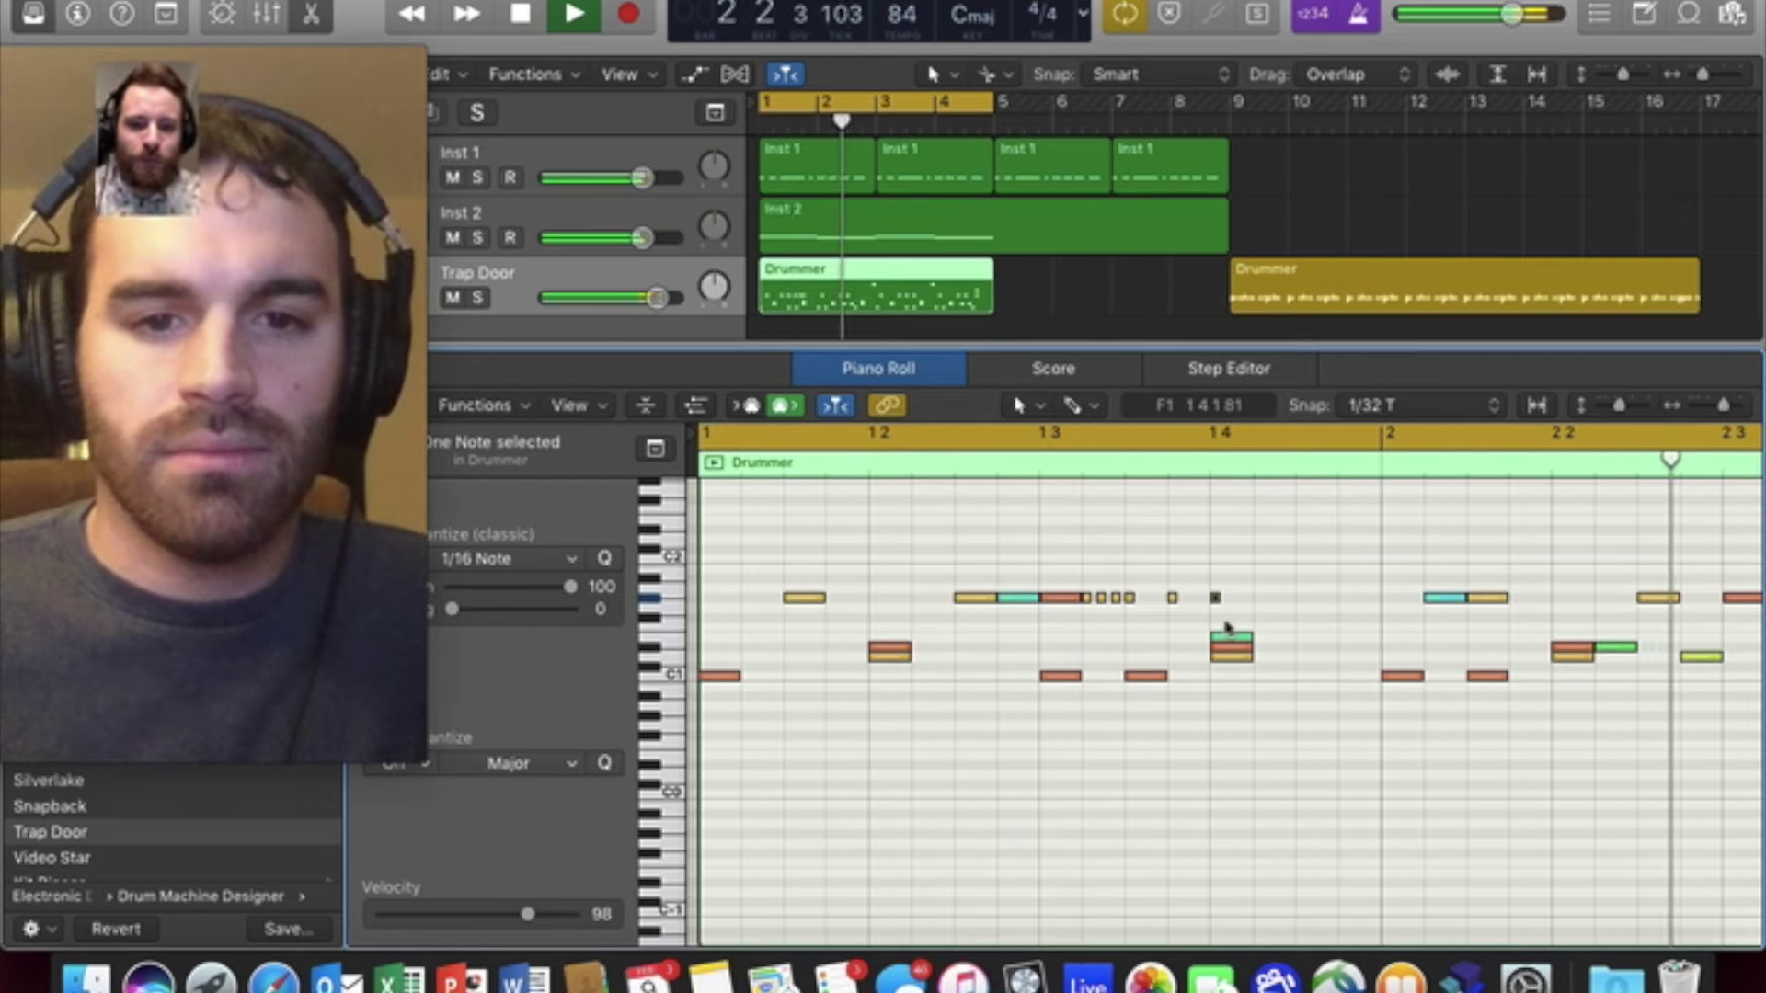
pyautogui.press('space')
# - Shorten the drum MIDI region to its first bar, copy it across bars 2 to 4 and play back the result
pyautogui.moveTo(996, 314); pyautogui.dragTo(905, 273)
pyautogui.press('space')
pyautogui.moveTo(897, 273); pyautogui.dragTo(955, 273)
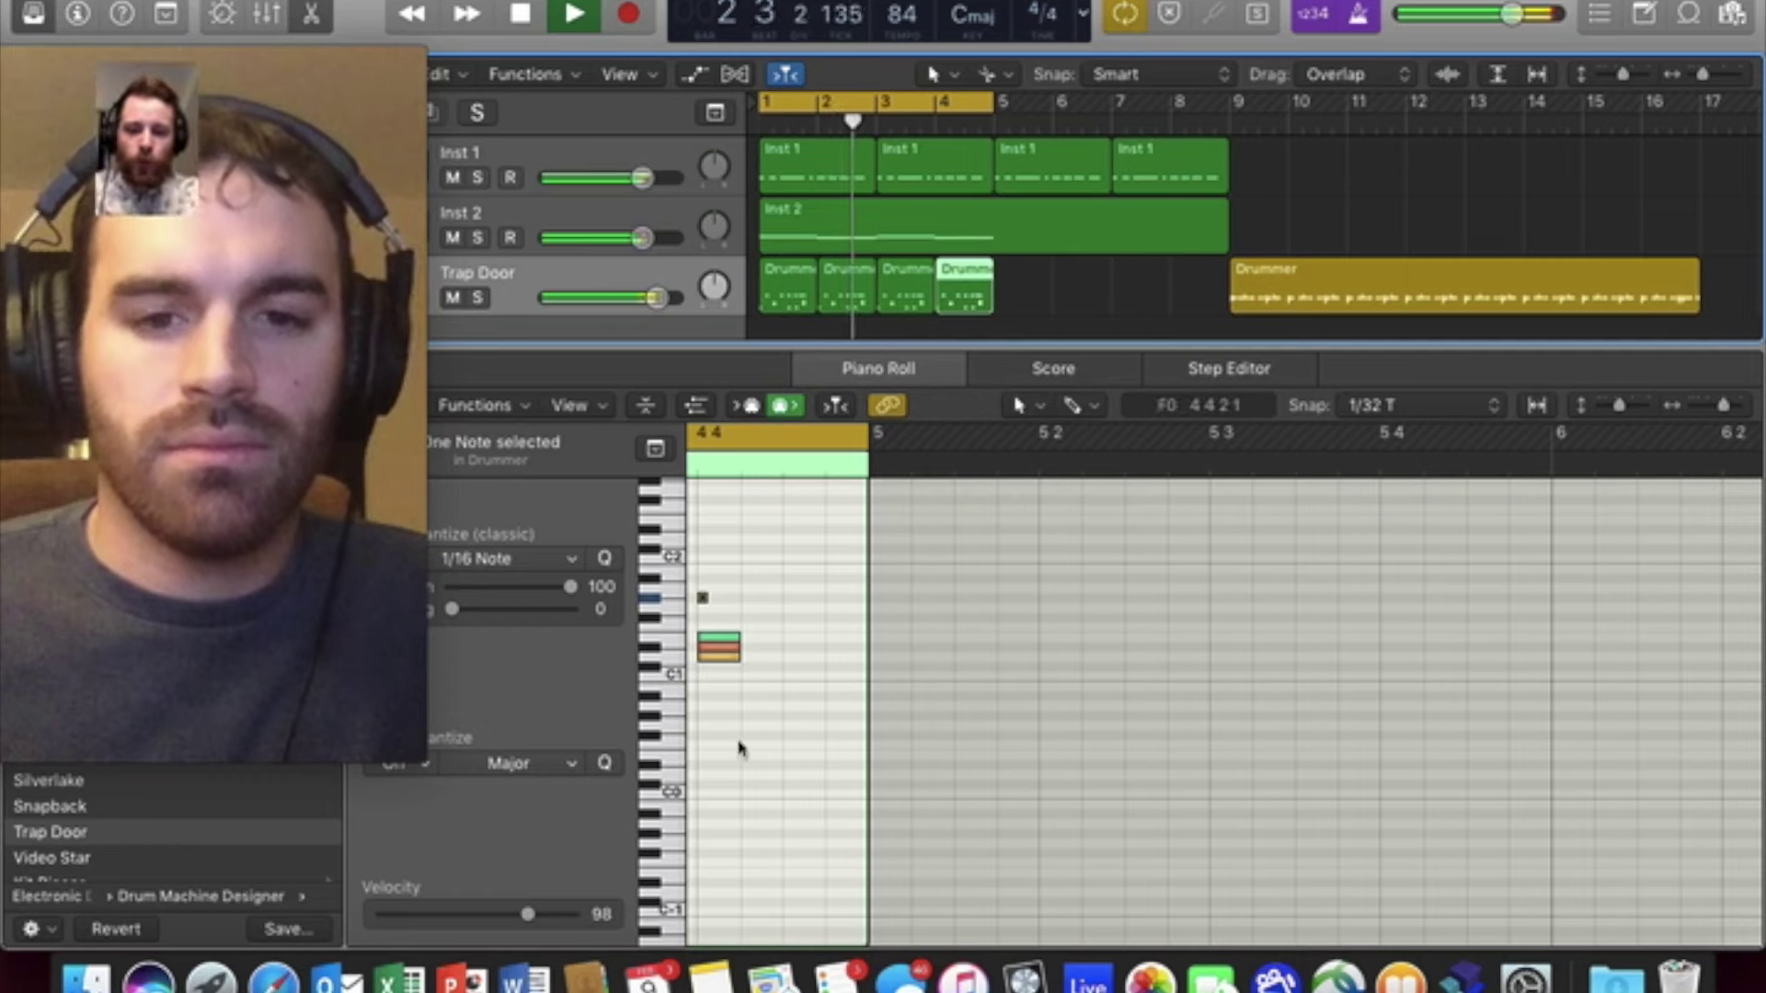
pyautogui.click(911, 287)
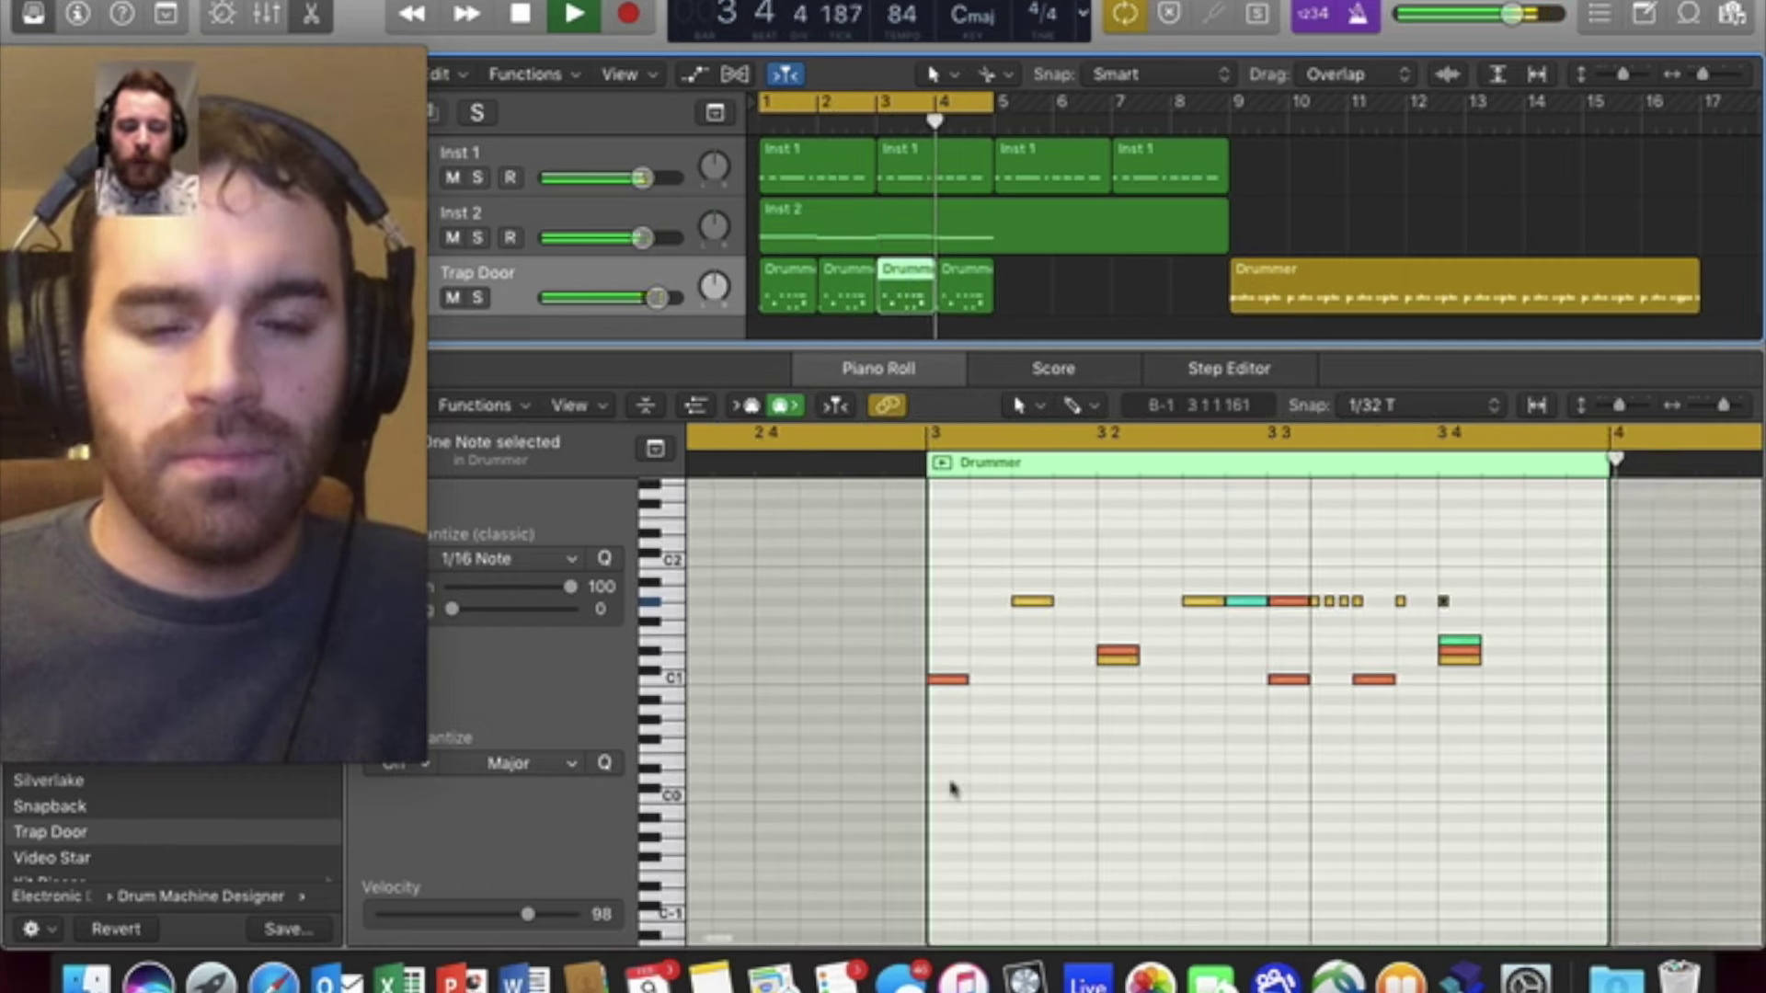
pyautogui.press('space')
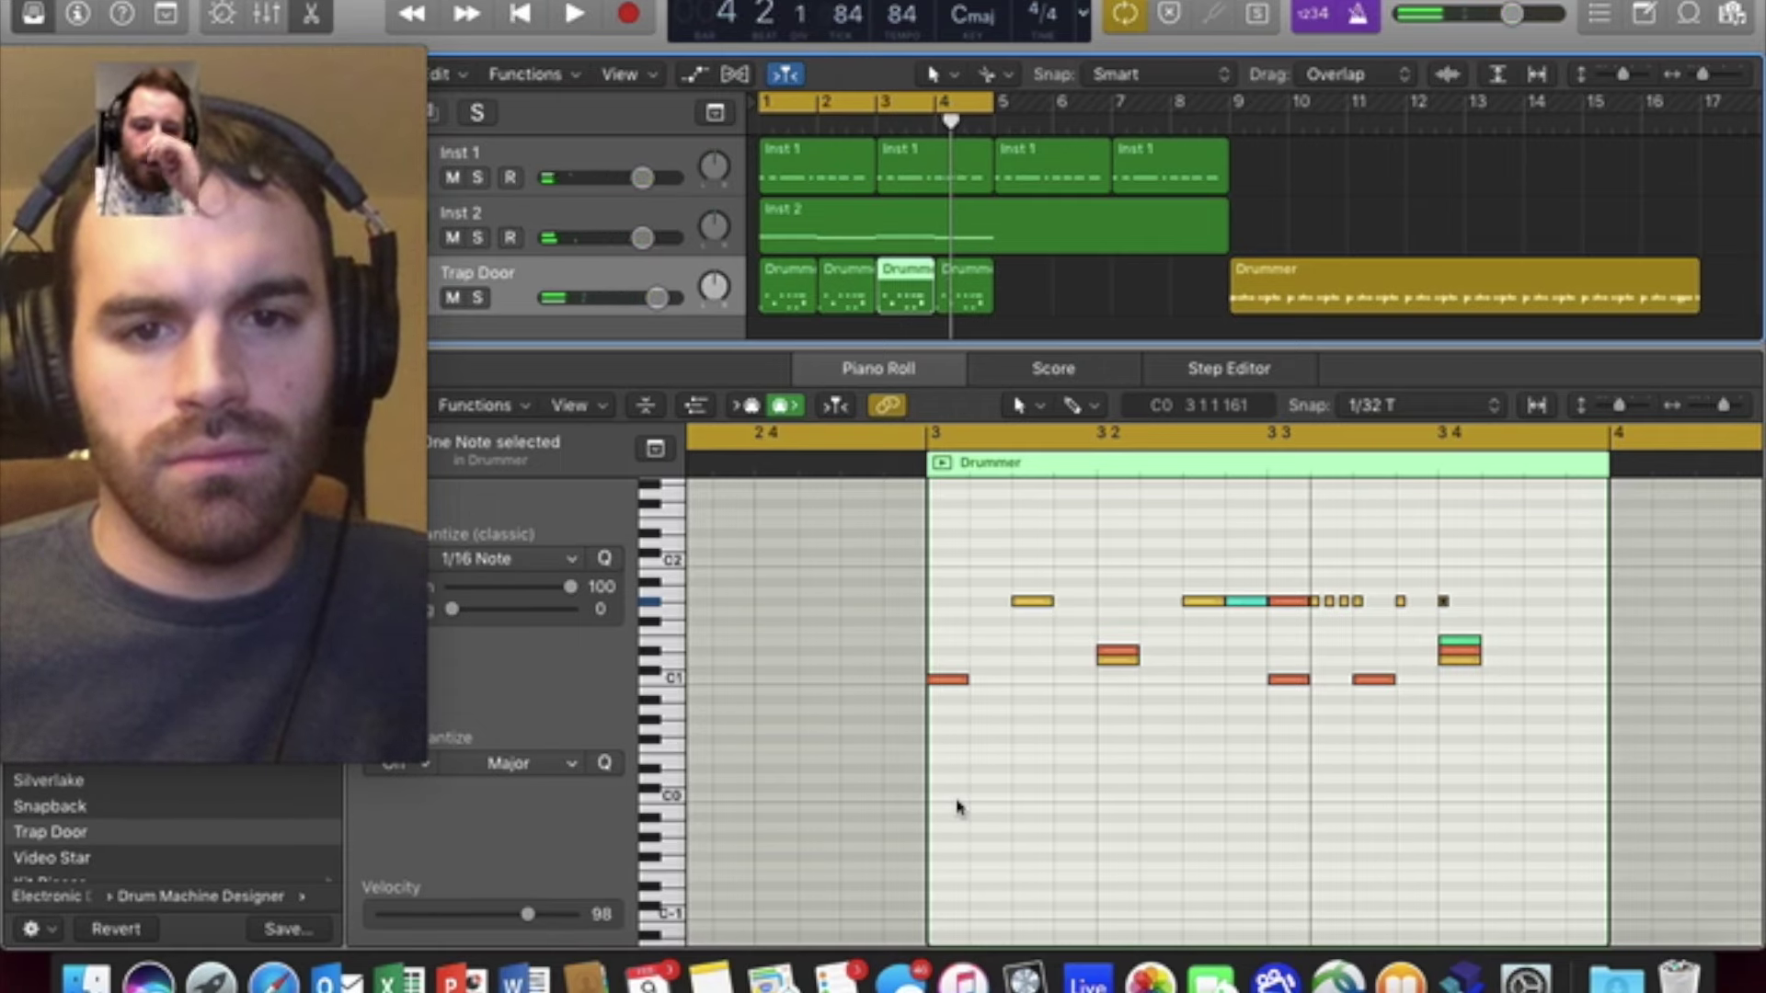
# - Try the Silverlake and Video Star kits on the drum track during playback
pyautogui.moveTo(329, 92)
pyautogui.moveTo(328, 86); pyautogui.dragTo(1342, 86)
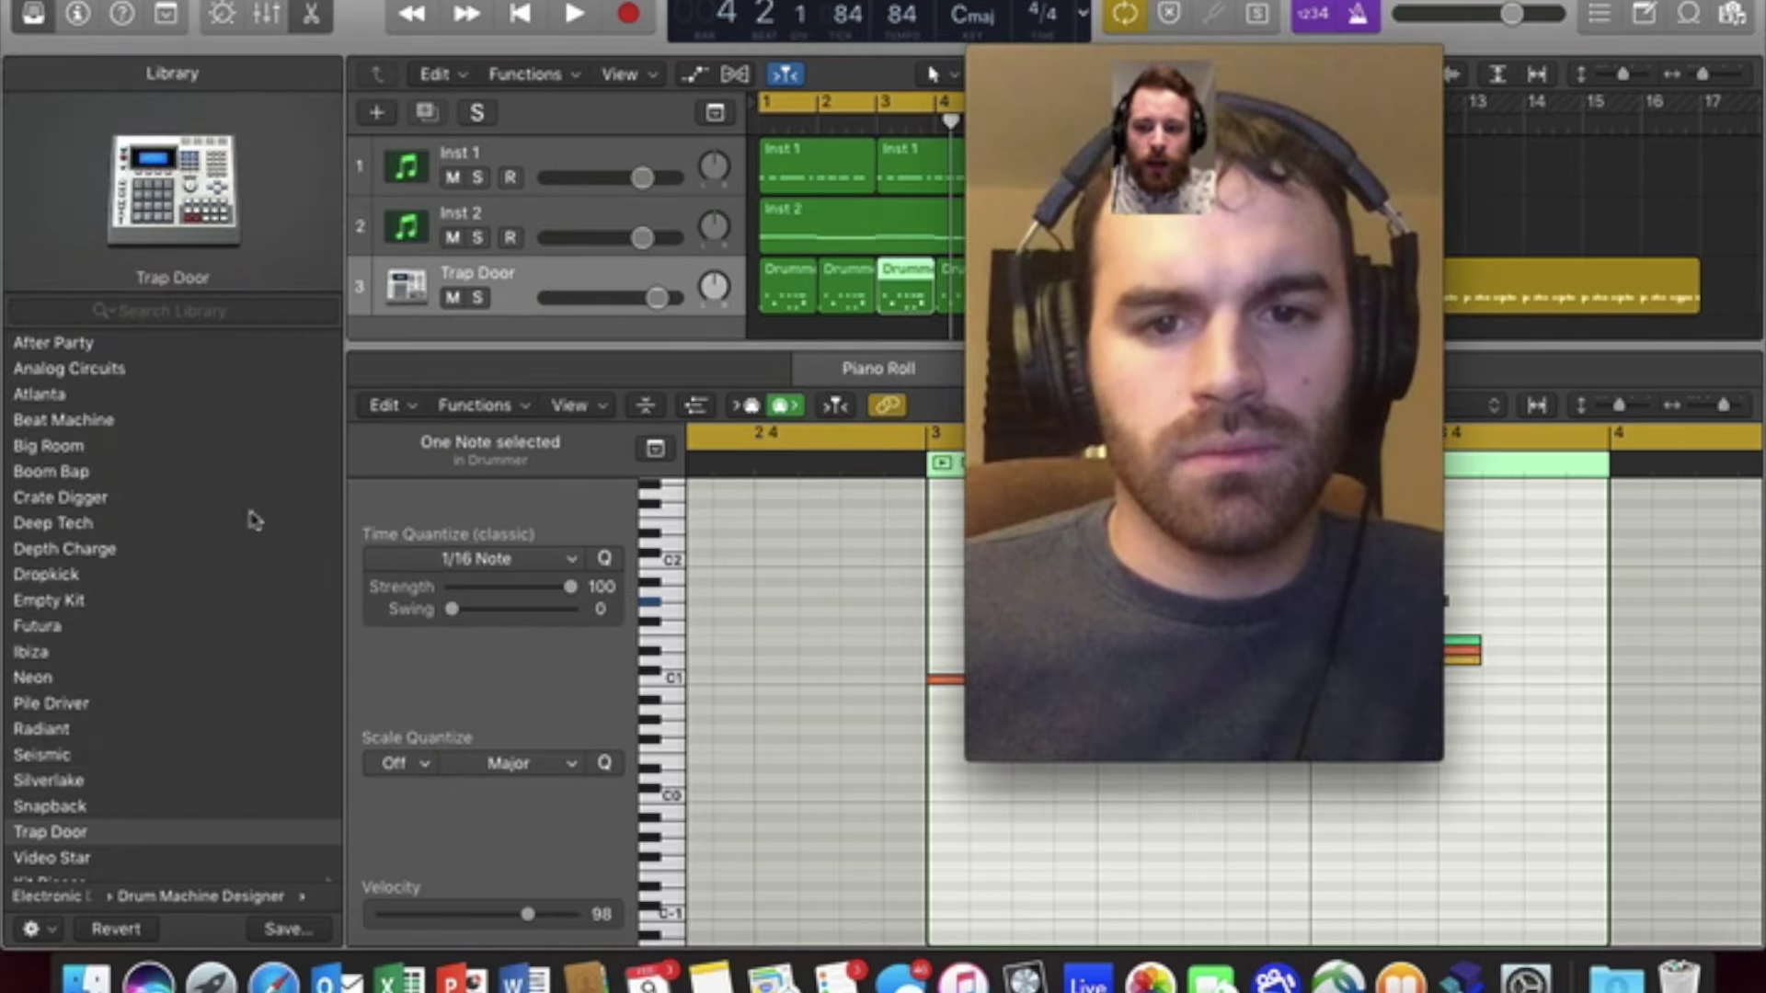
pyautogui.scroll(-1, 250, 615)
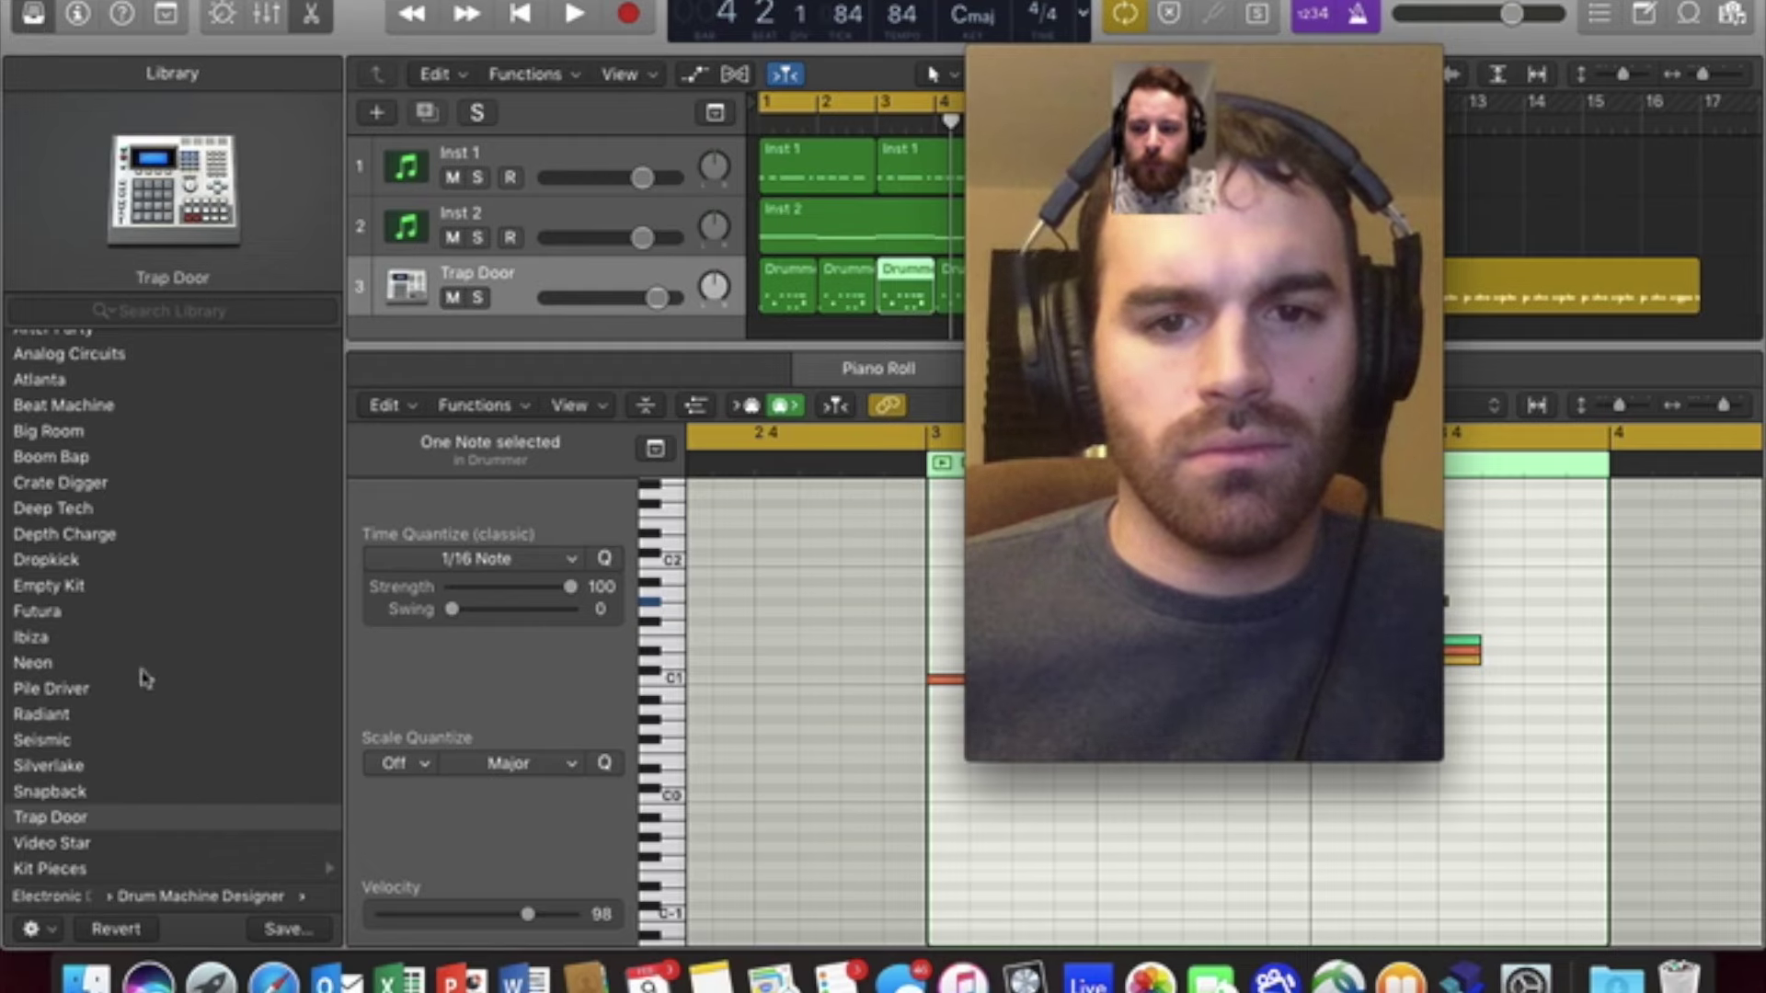
pyautogui.click(81, 769)
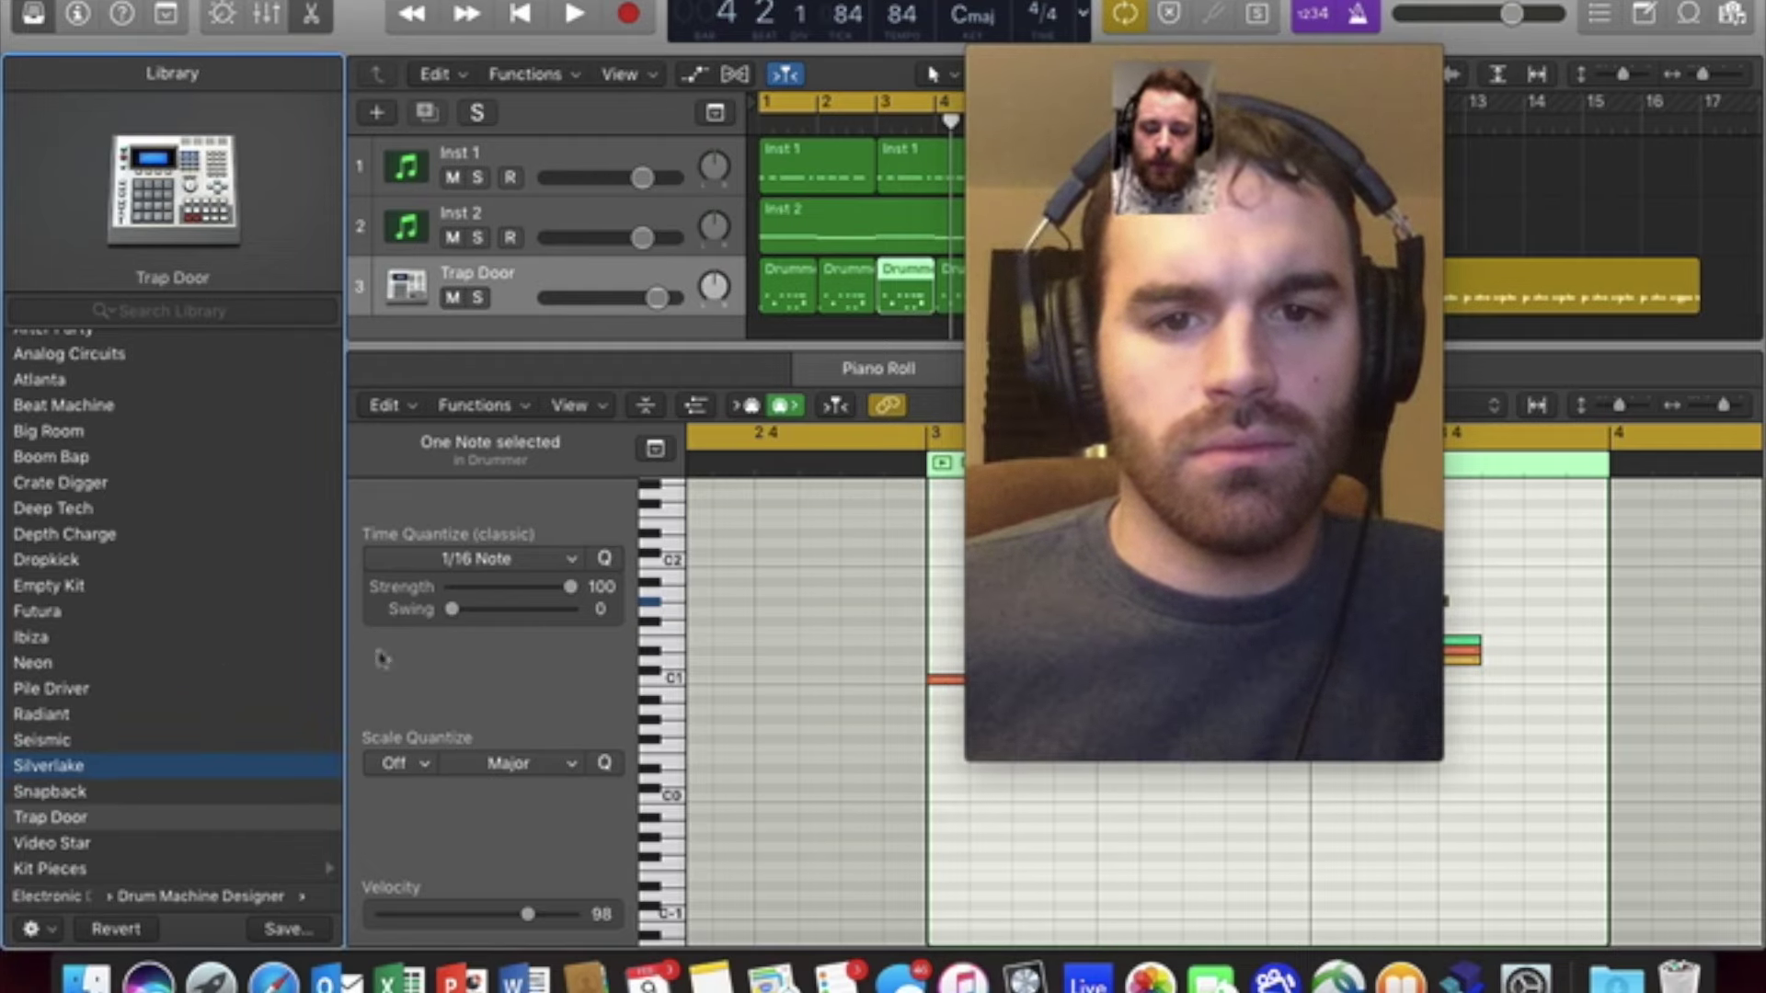
pyautogui.press('space')
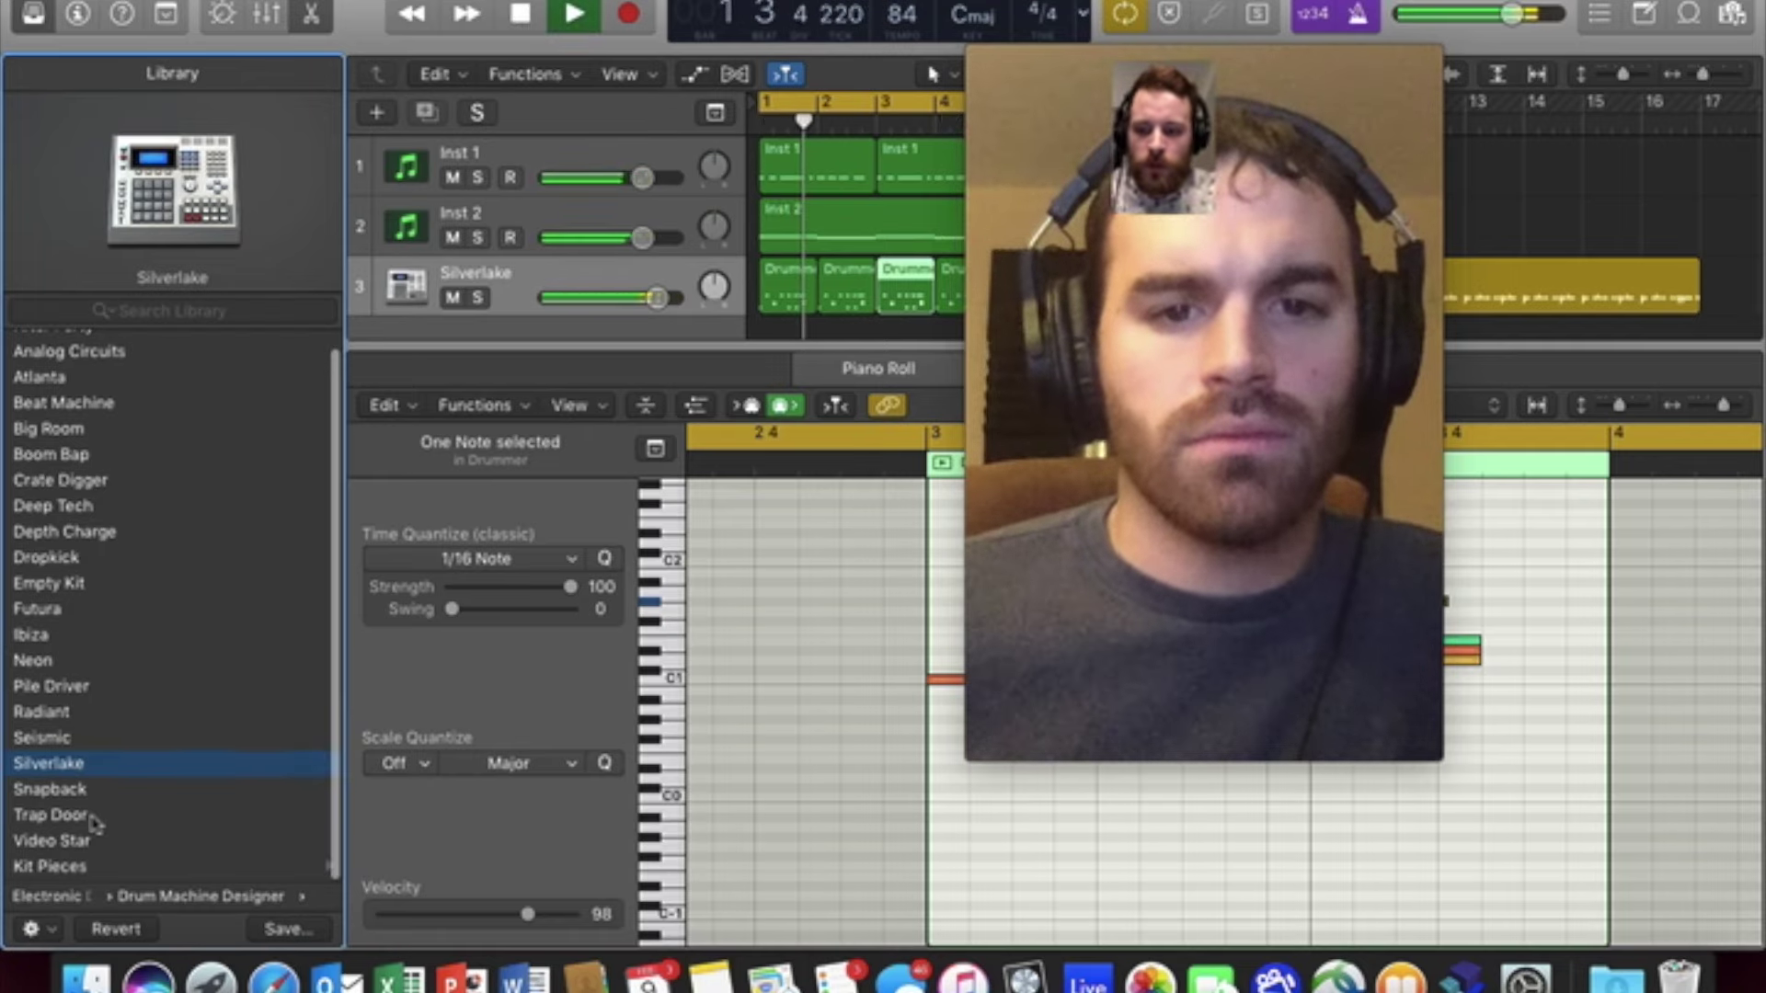
pyautogui.click(78, 843)
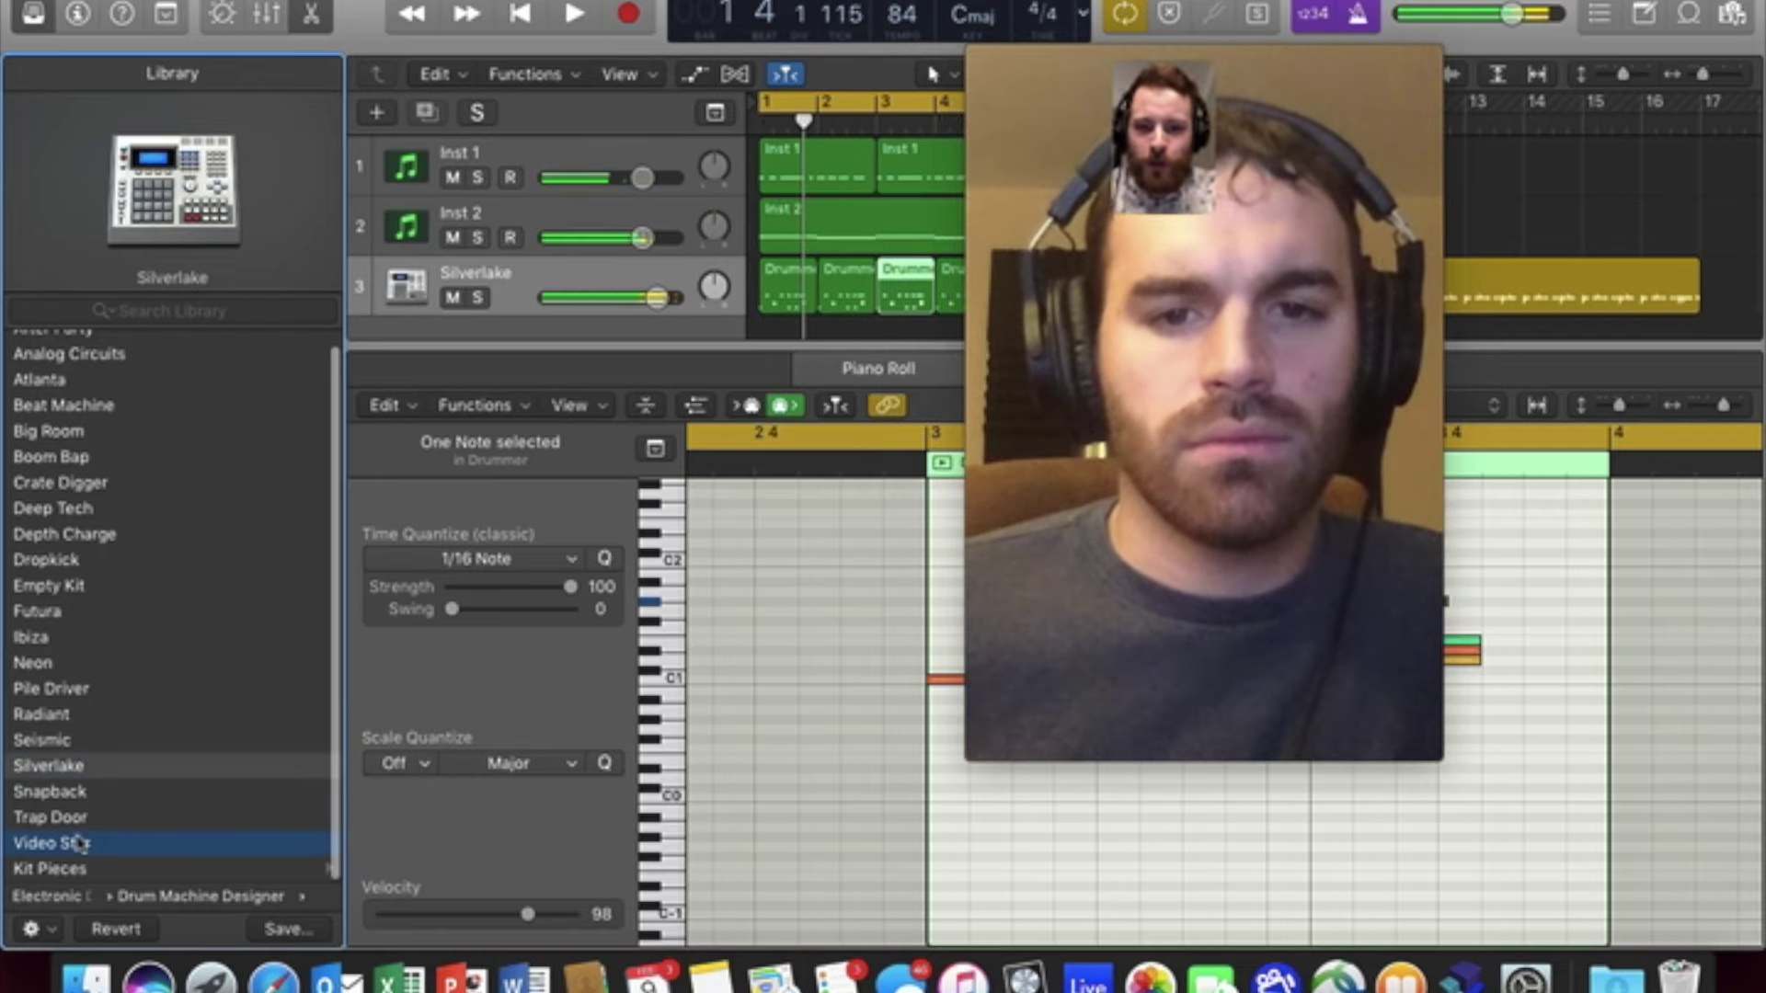
pyautogui.press('space')
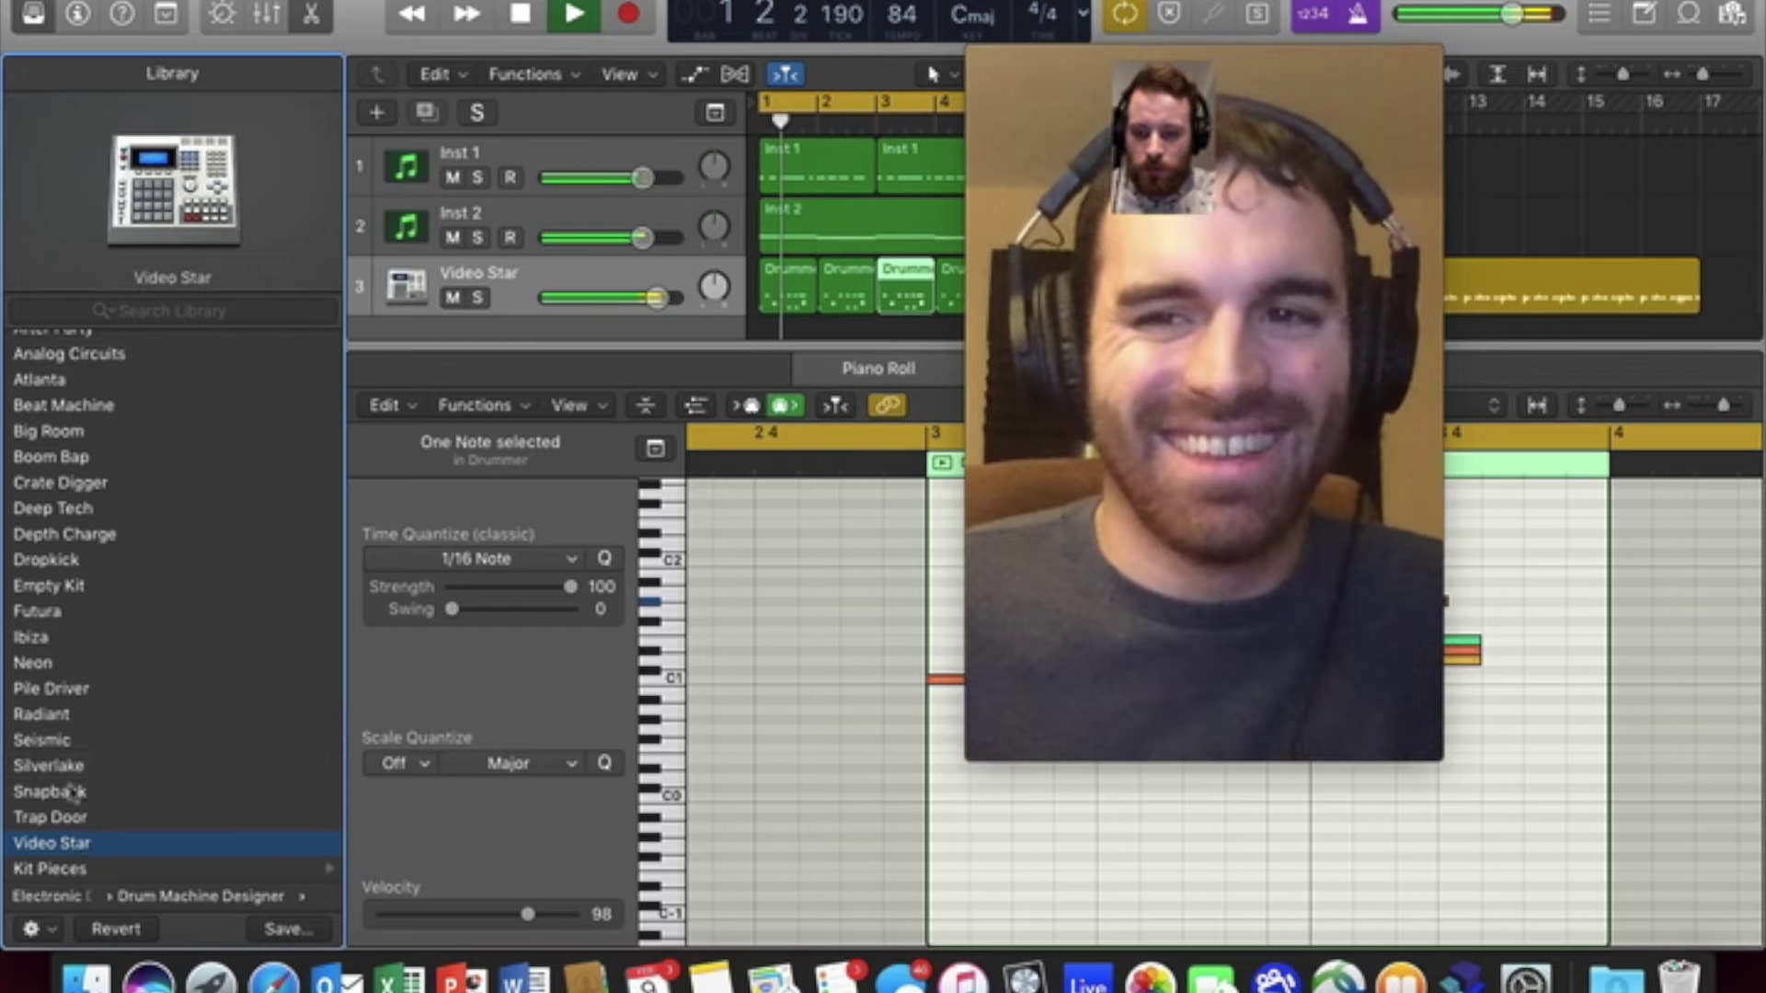
# - Load the Crate Digger kit on the drum track and play it back
pyautogui.click(65, 483)
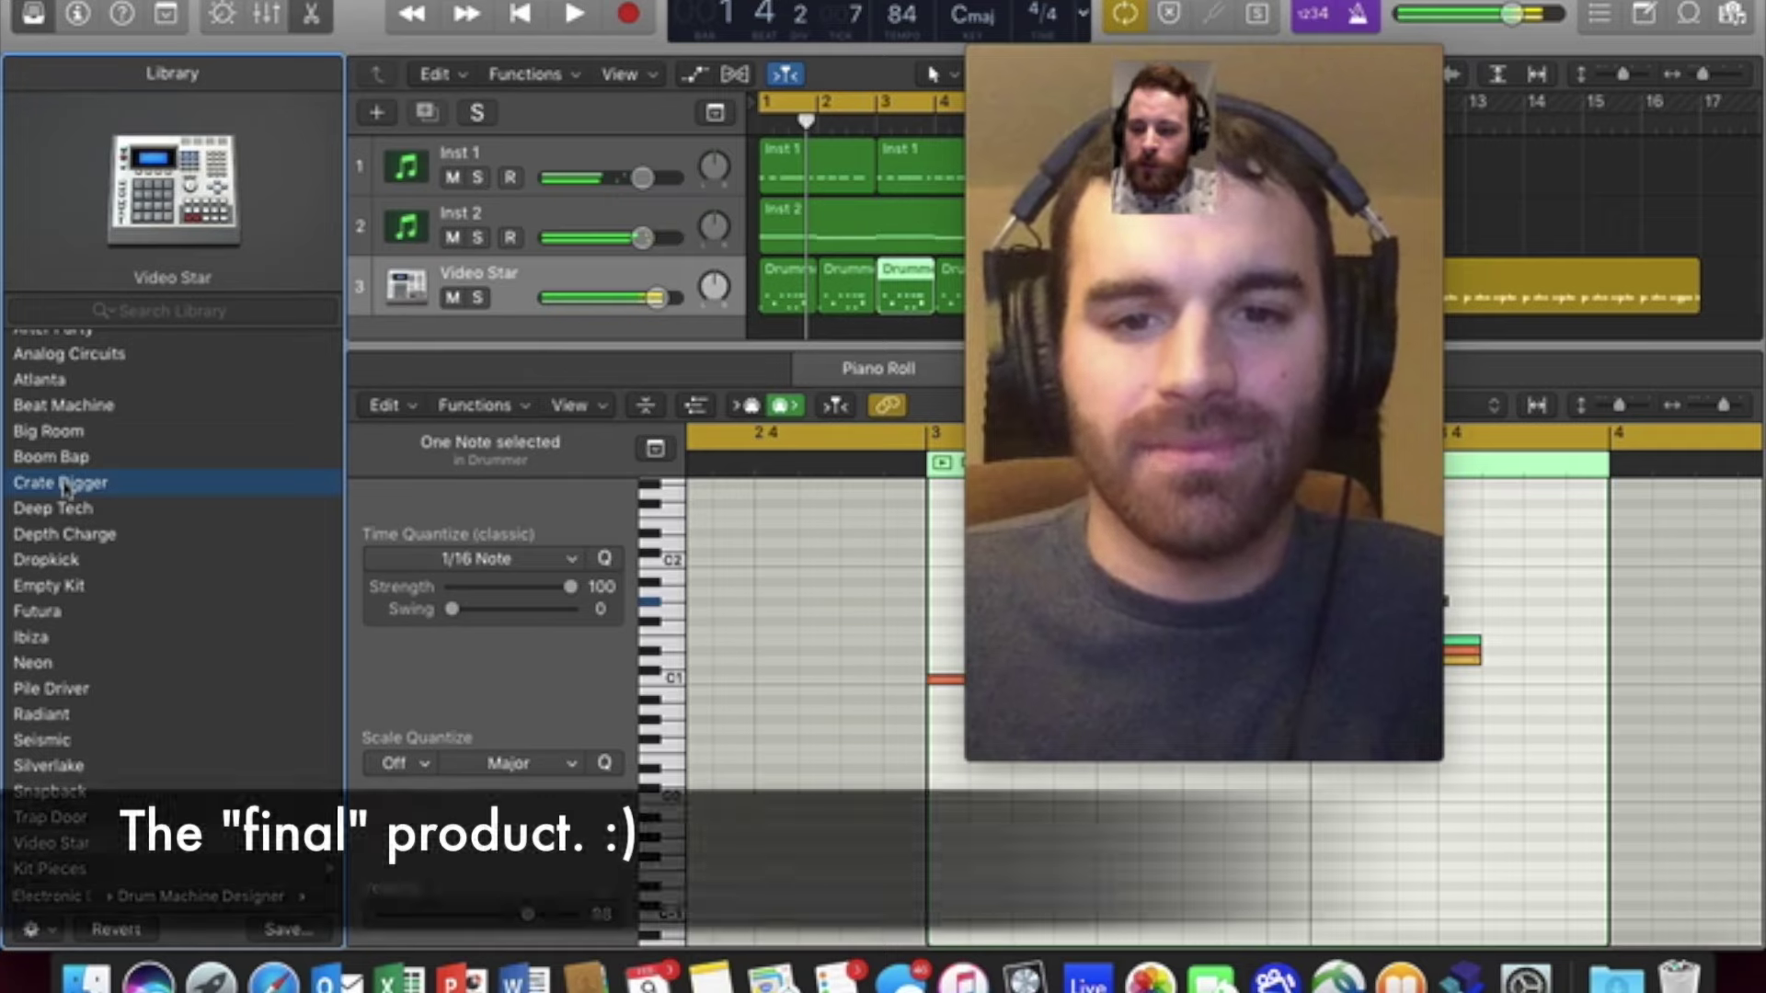
pyautogui.press('space')
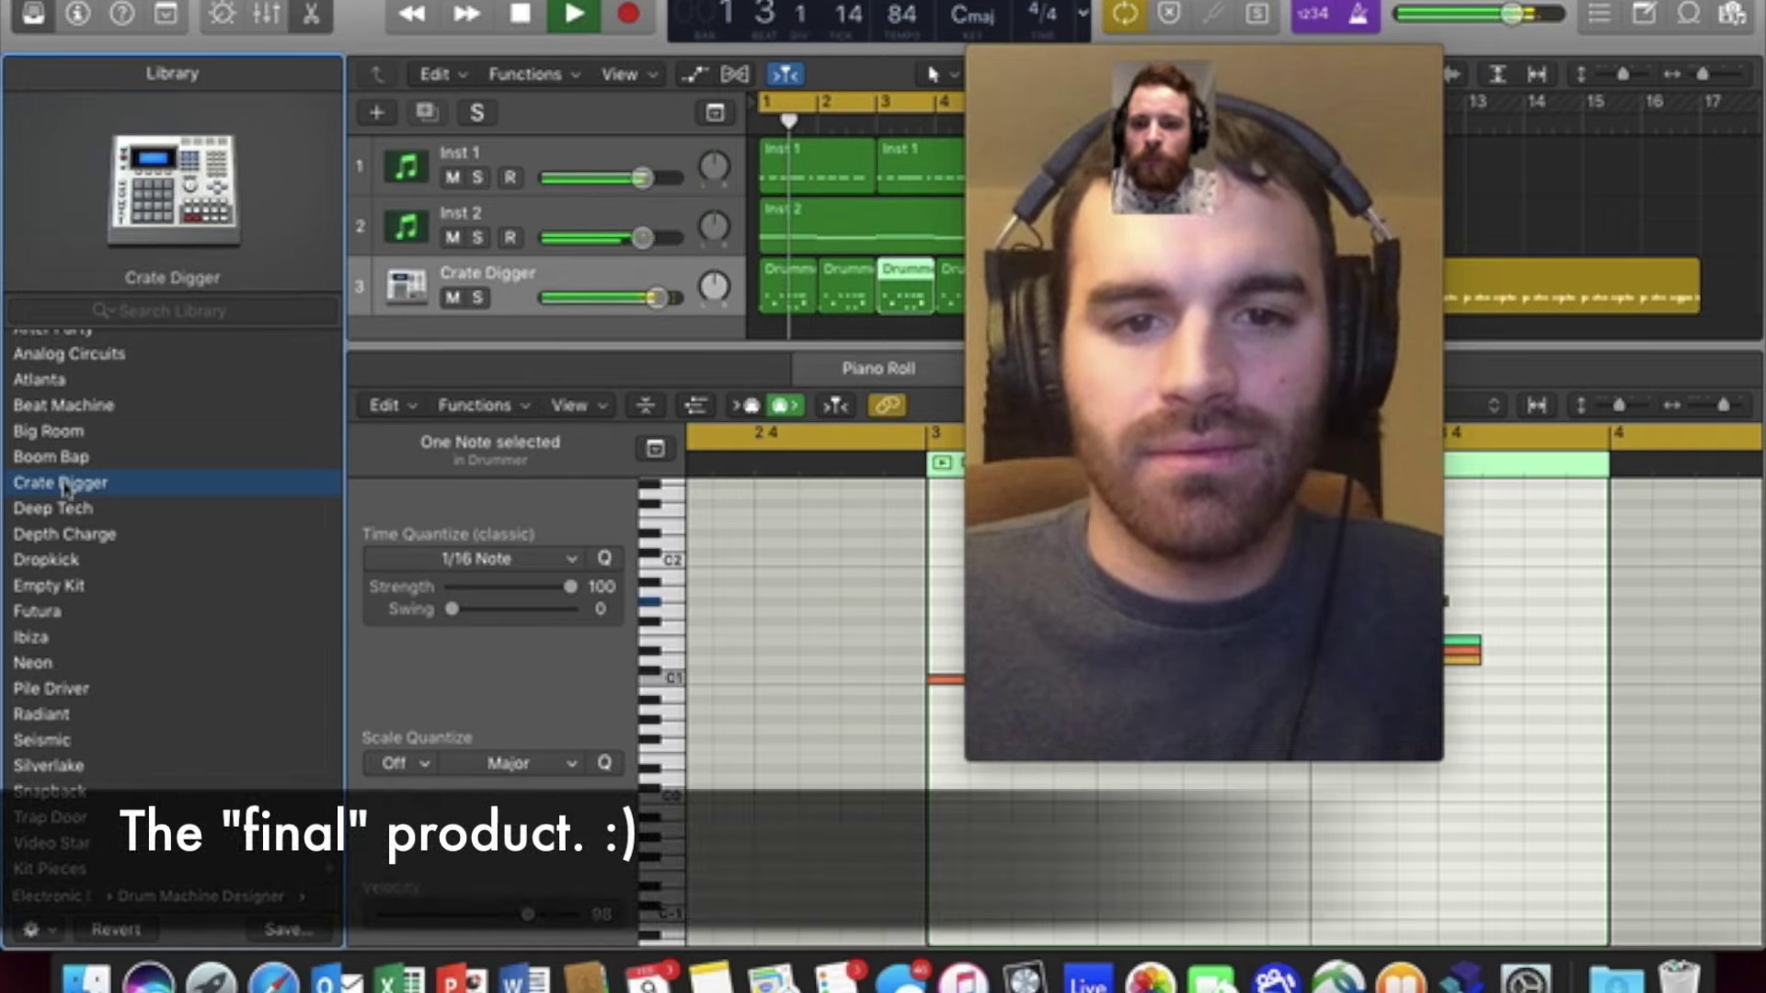